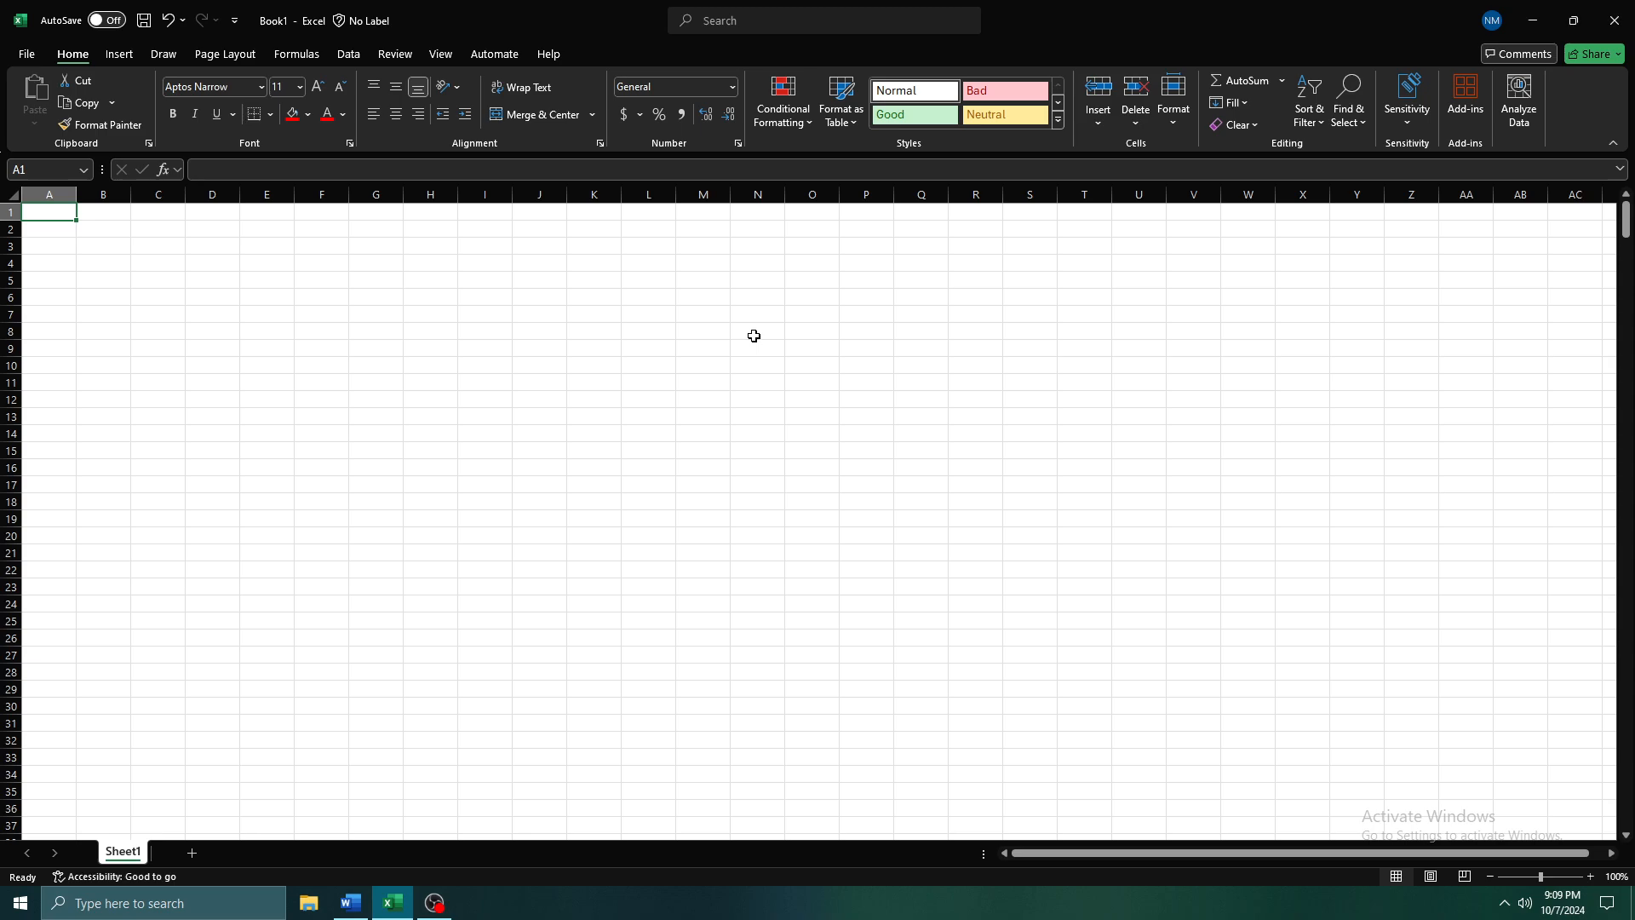
Enter the formula =RANDBETWEEN(55, 139) in cell A1
{"action": "type", "text": "=rand"}
{"action": "key", "text": "Down"}
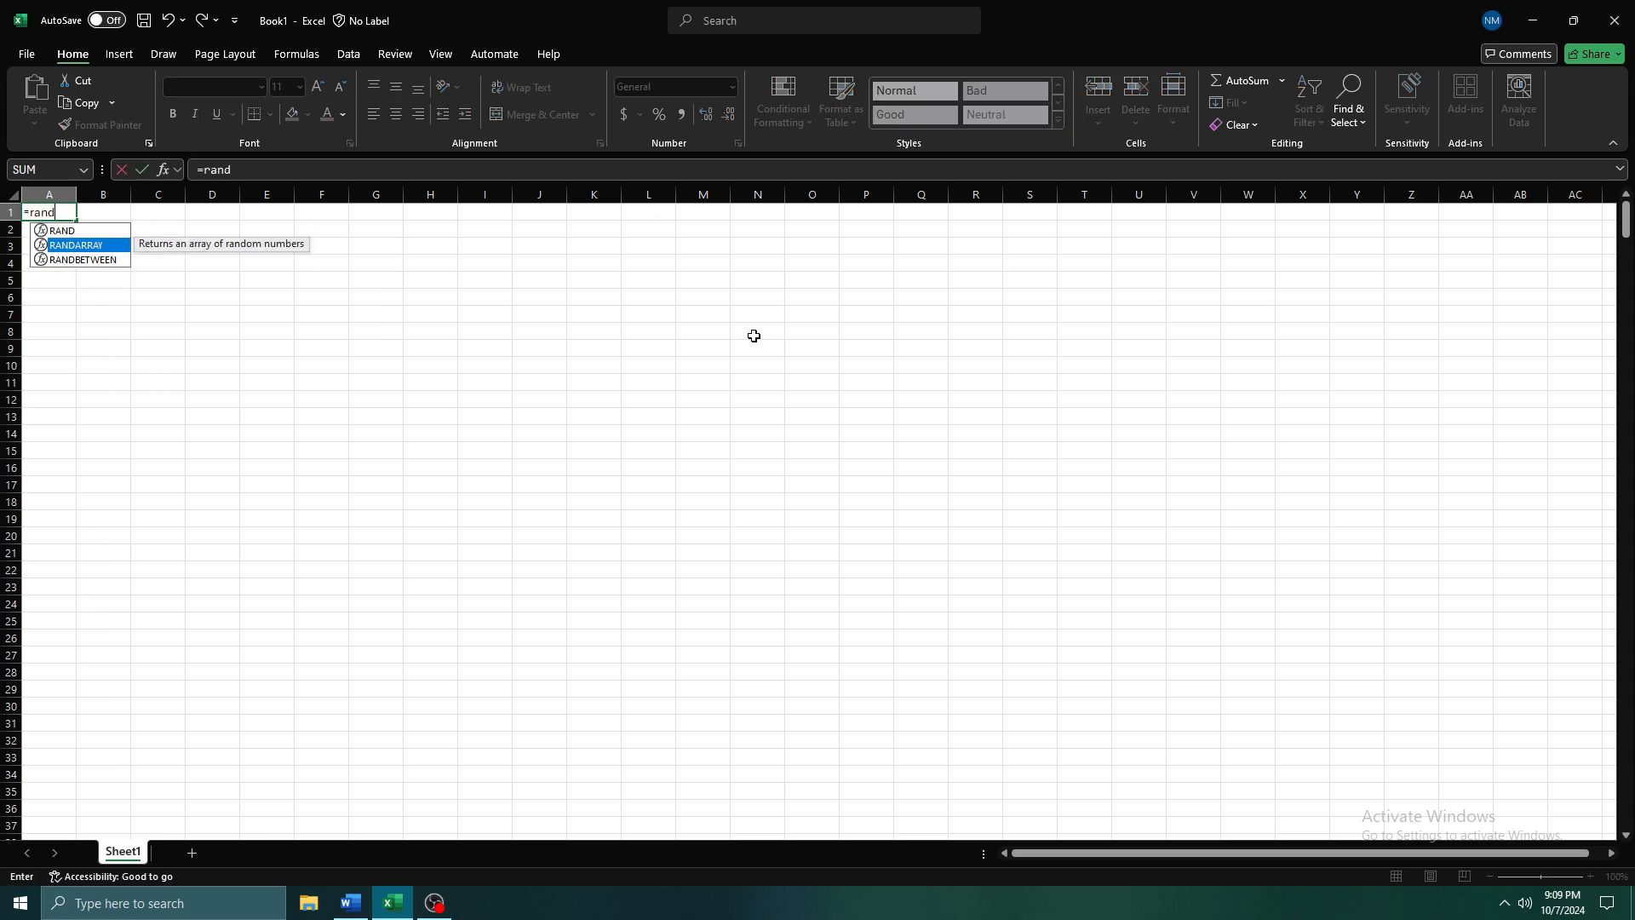
{"action": "key", "text": "Down"}
{"action": "key", "text": "Tab"}
{"action": "type", "text": "55,"}
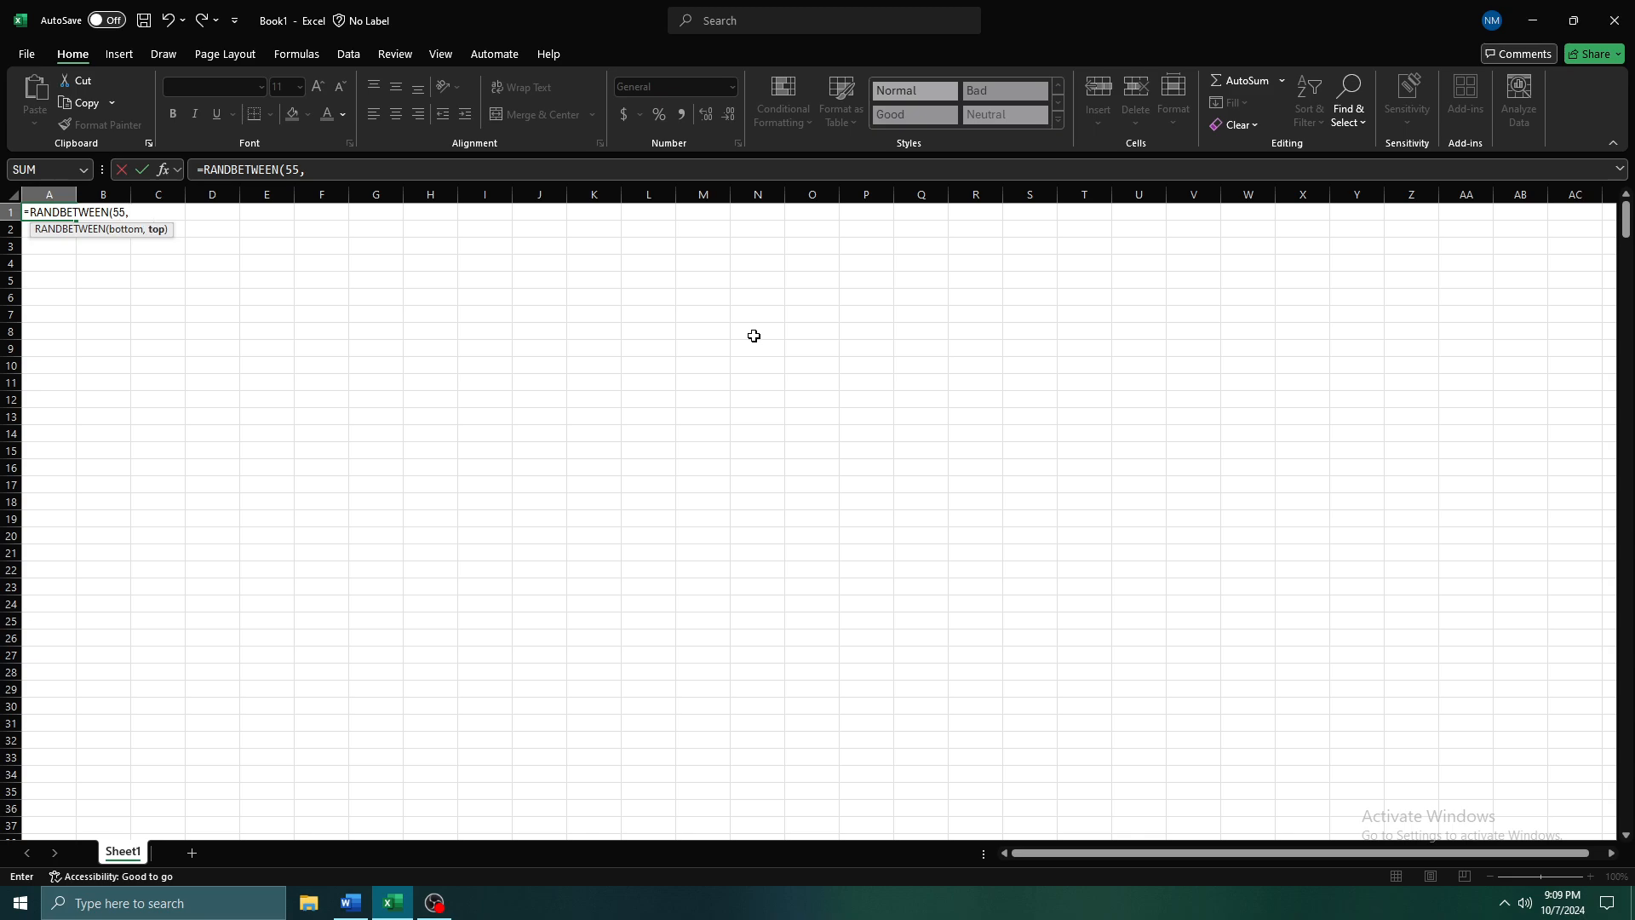
{"action": "type", "text": " 139"}
{"action": "key", "text": "Return"}
{"action": "key", "text": "Up"}
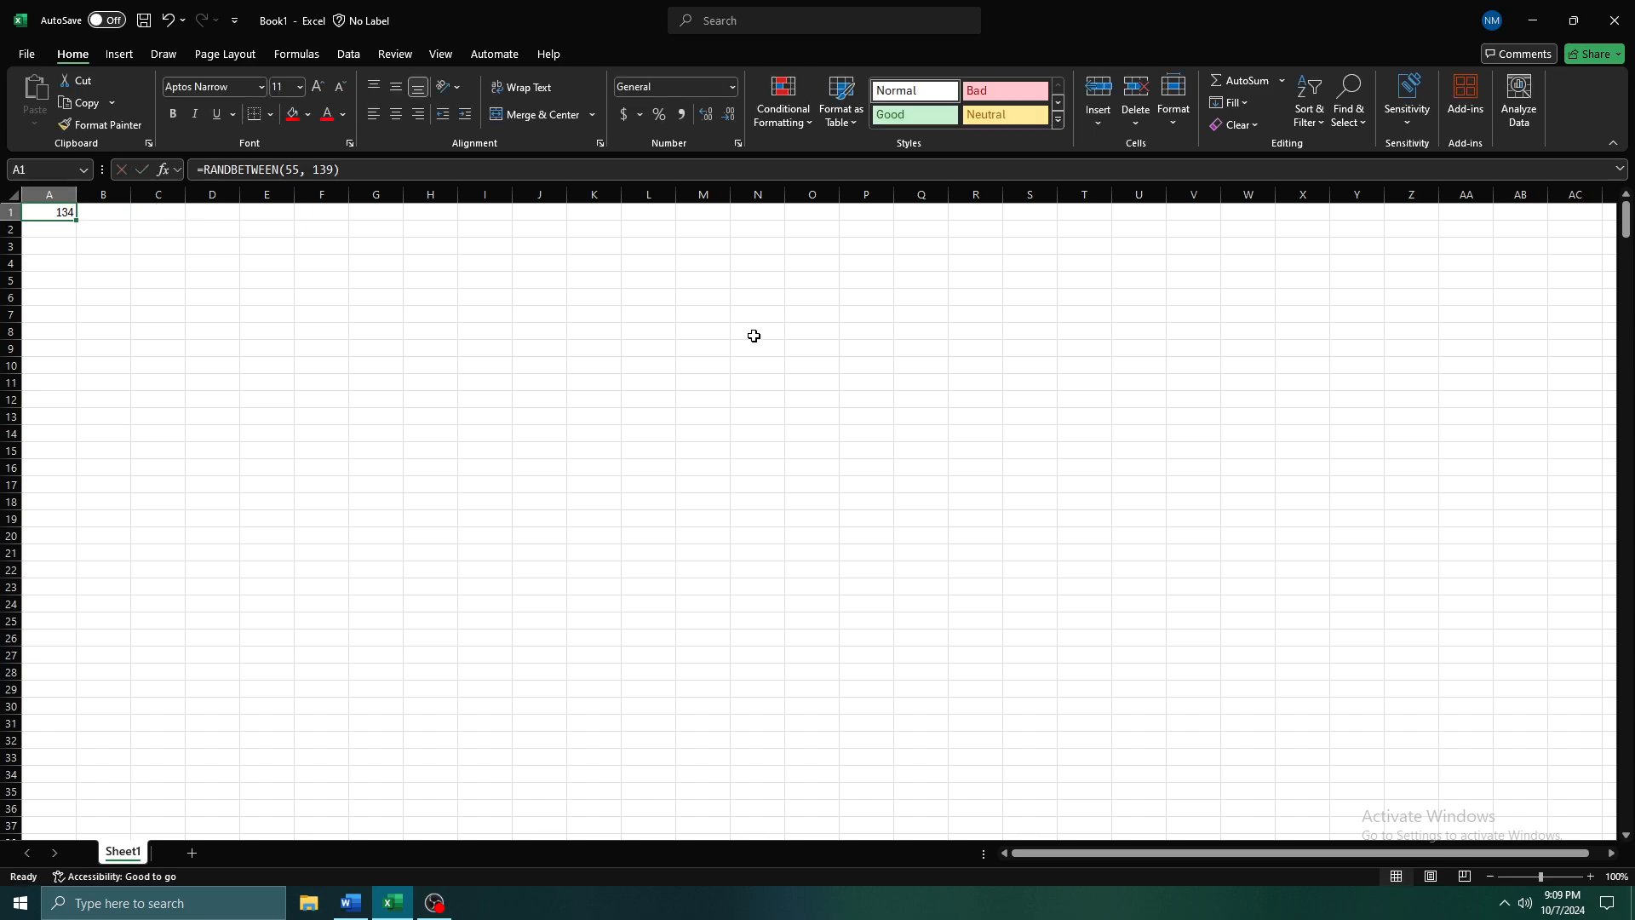
Fill the random number formula from A1 down column A to row 593
{"action": "scroll", "coordinate": [139, 267], "scroll_direction": "down", "scroll_amount": 4, "text": "ctrl"}
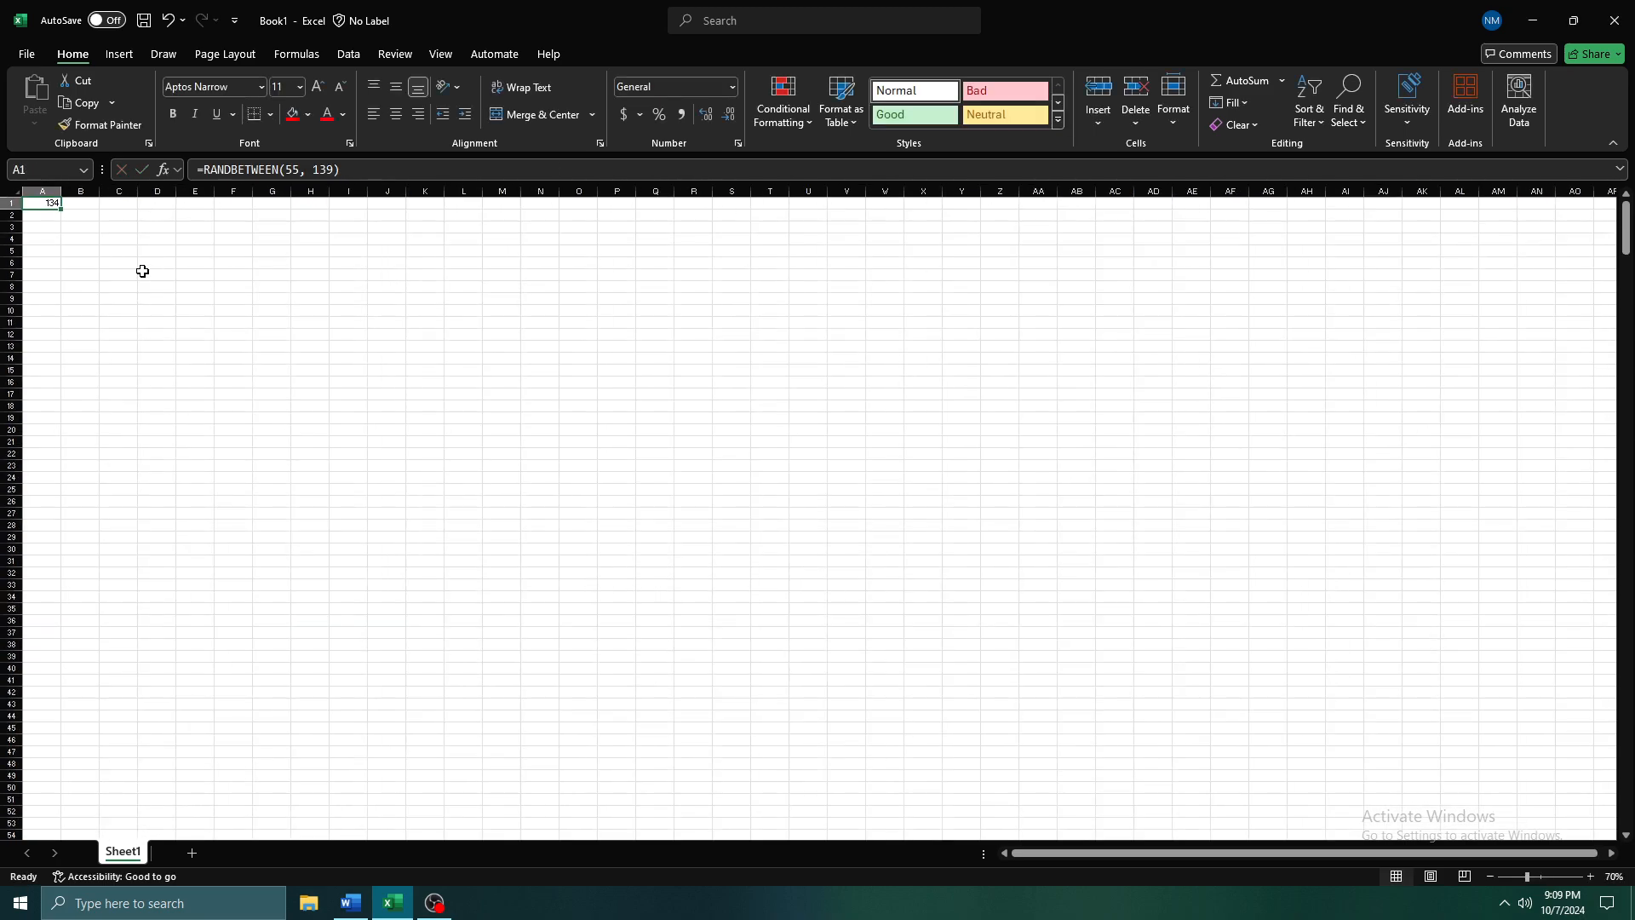
{"action": "scroll", "coordinate": [33, 216], "scroll_direction": "down", "scroll_amount": 2, "text": "ctrl"}
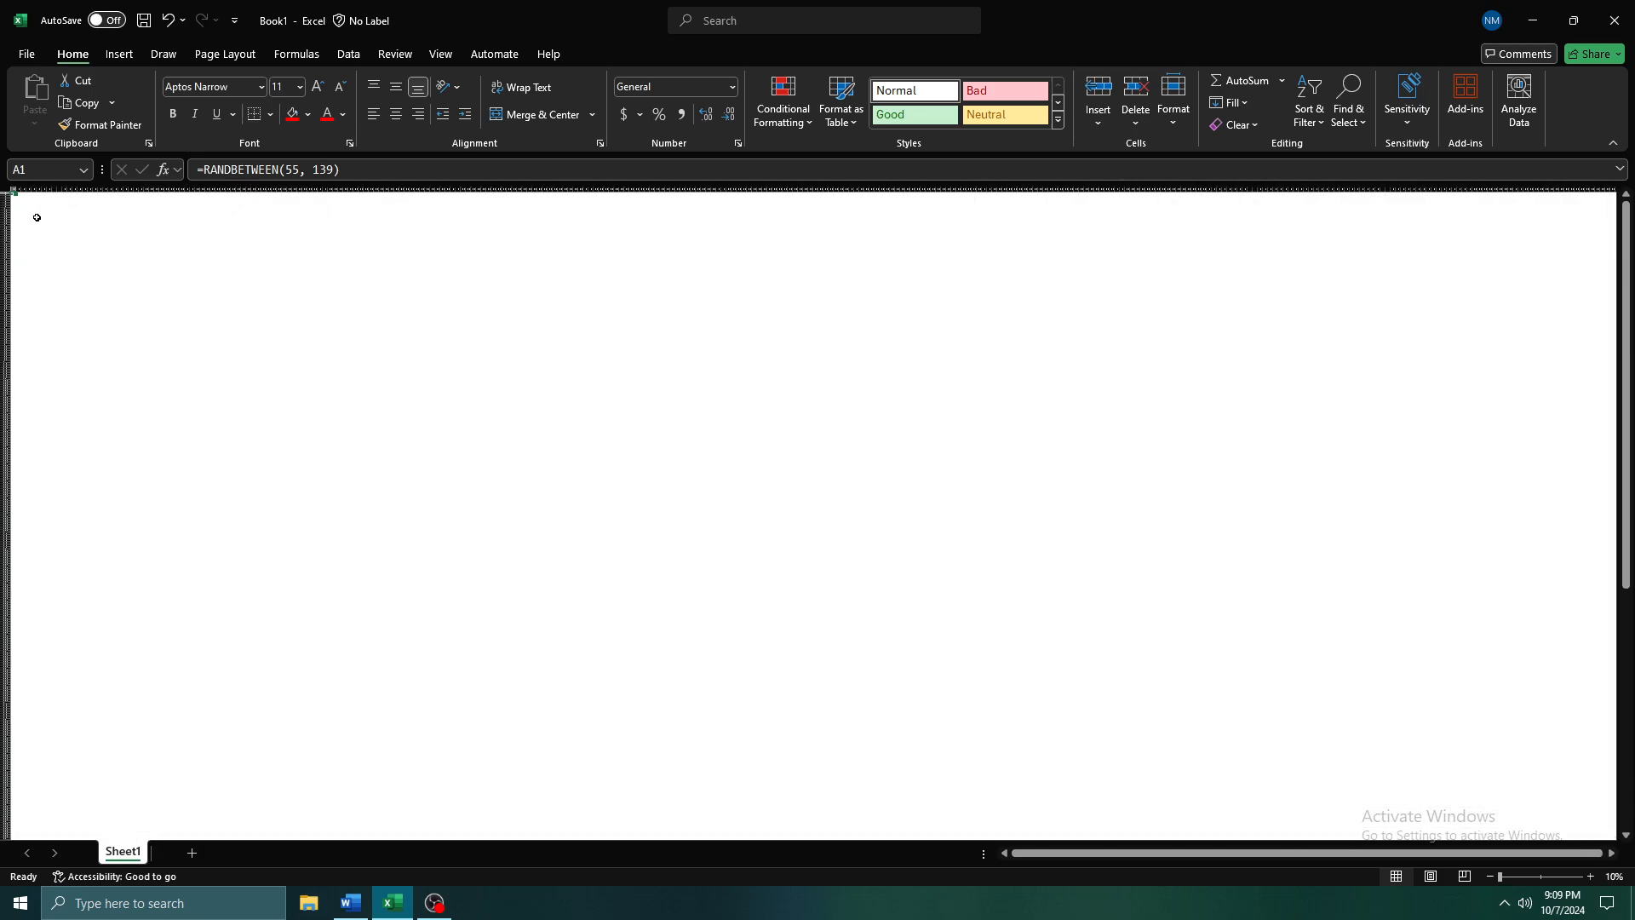
{"action": "left_click_drag", "start_coordinate": [19, 199], "coordinate": [4, 830]}
{"action": "scroll", "coordinate": [17, 669], "scroll_direction": "up", "scroll_amount": 7, "text": "ctrl"}
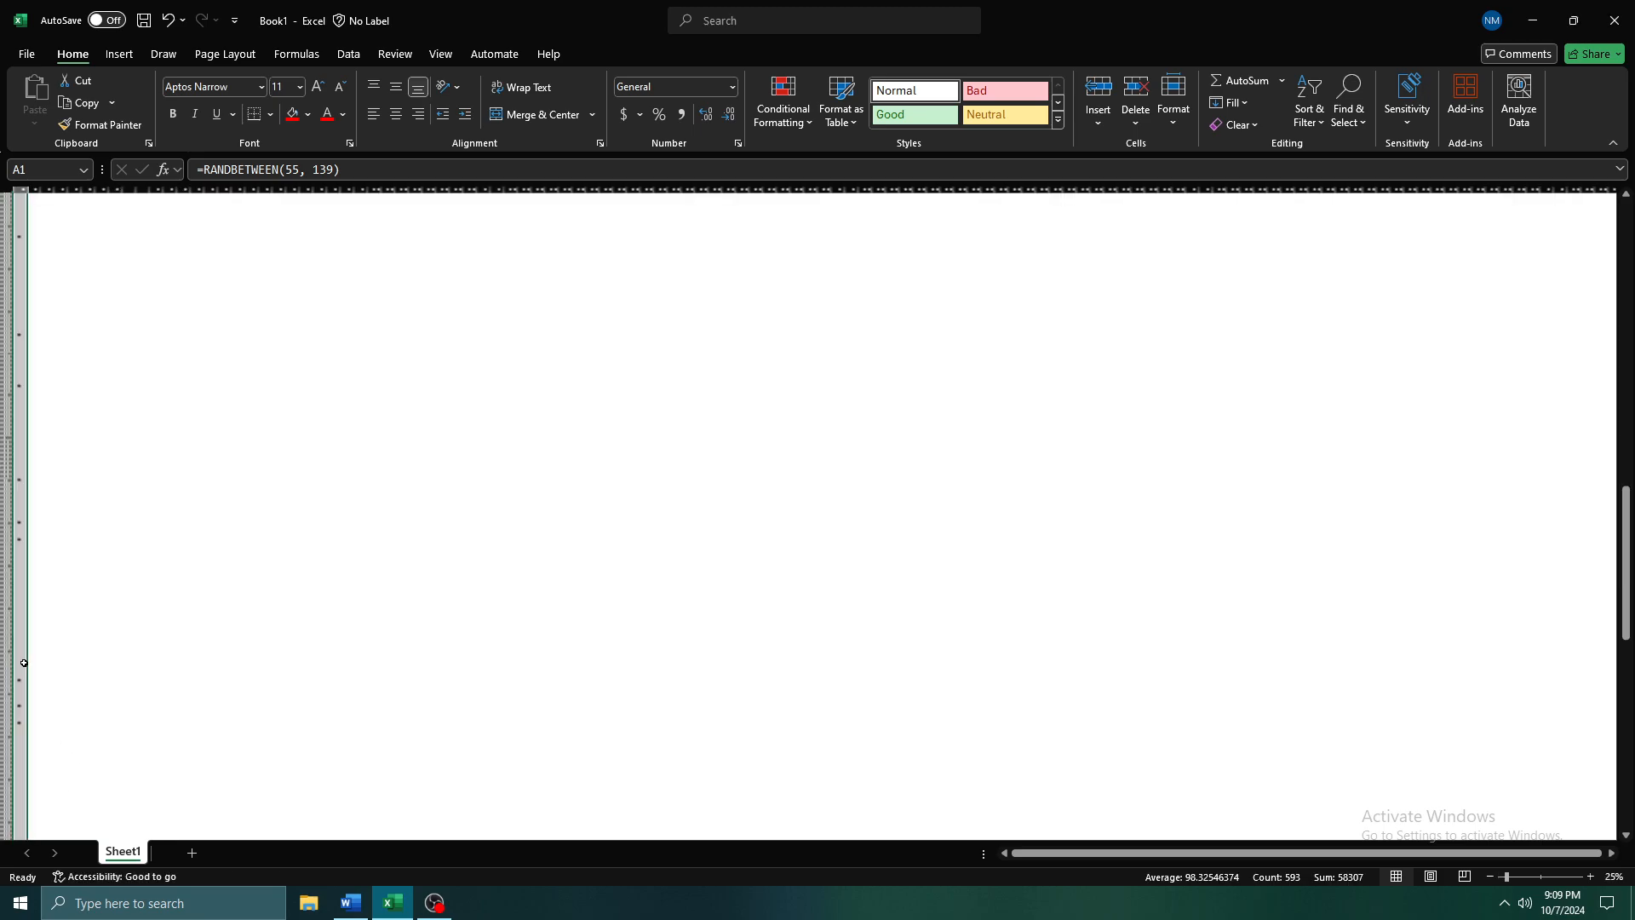
{"action": "scroll", "coordinate": [18, 668], "scroll_direction": "down", "scroll_amount": 2, "text": "ctrl"}
Examine the filled values in column A down to the last row and return to the first row
{"action": "left_click", "coordinate": [58, 646]}
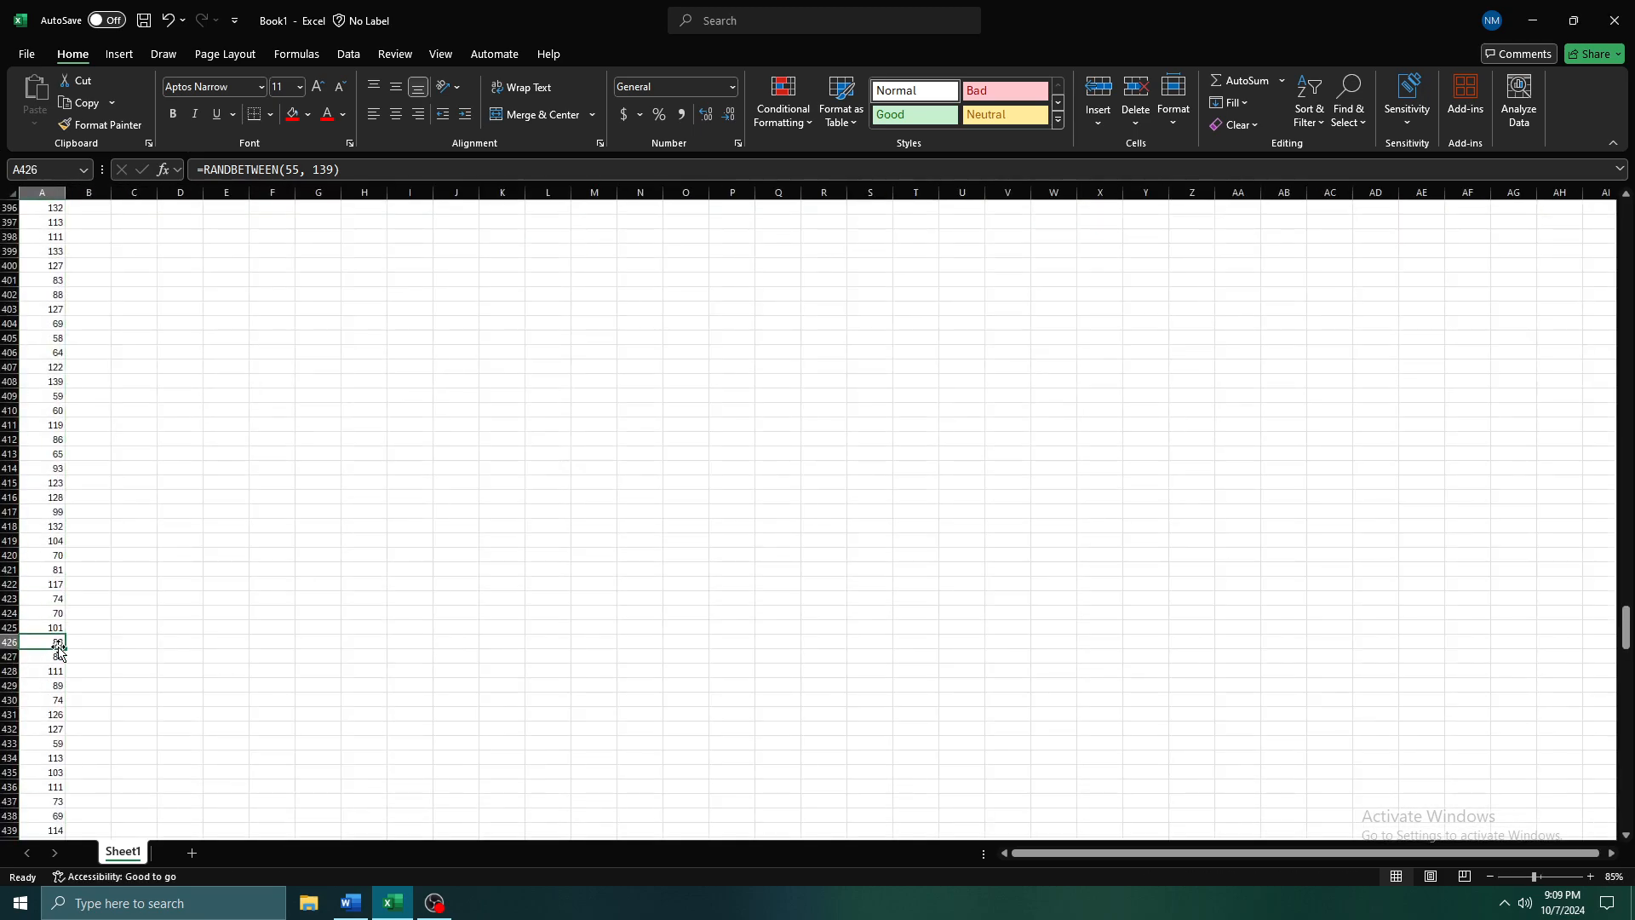
{"action": "key", "text": "ctrl+shift+Down"}
{"action": "key", "text": "Down"}
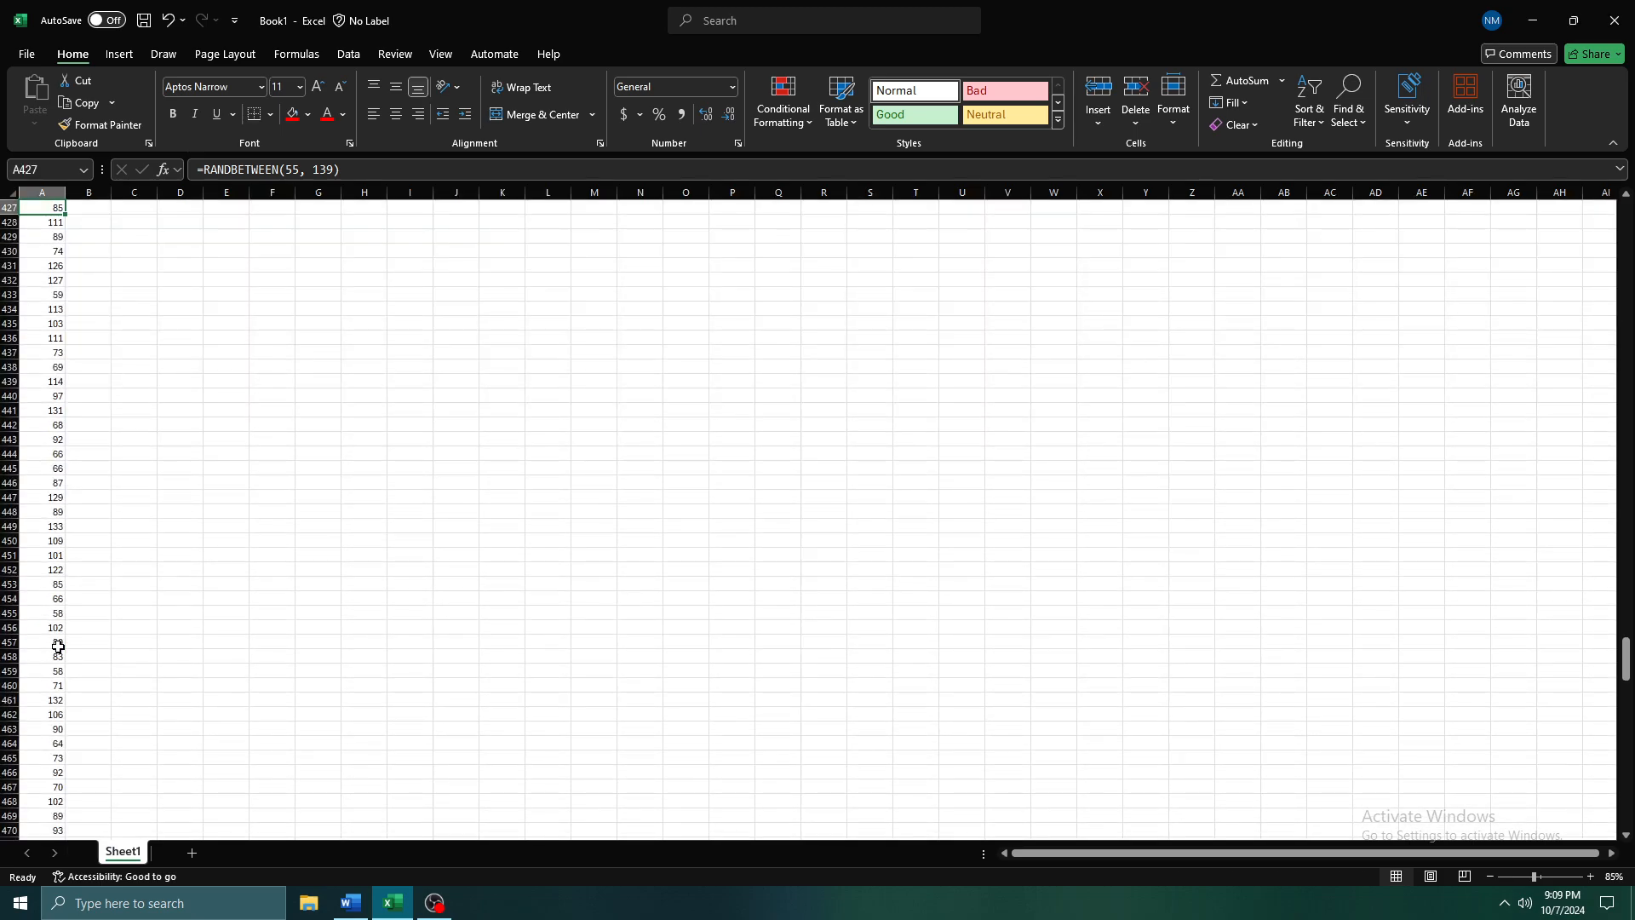
{"action": "key", "text": "ctrl+Down"}
{"action": "key", "text": "Down"}
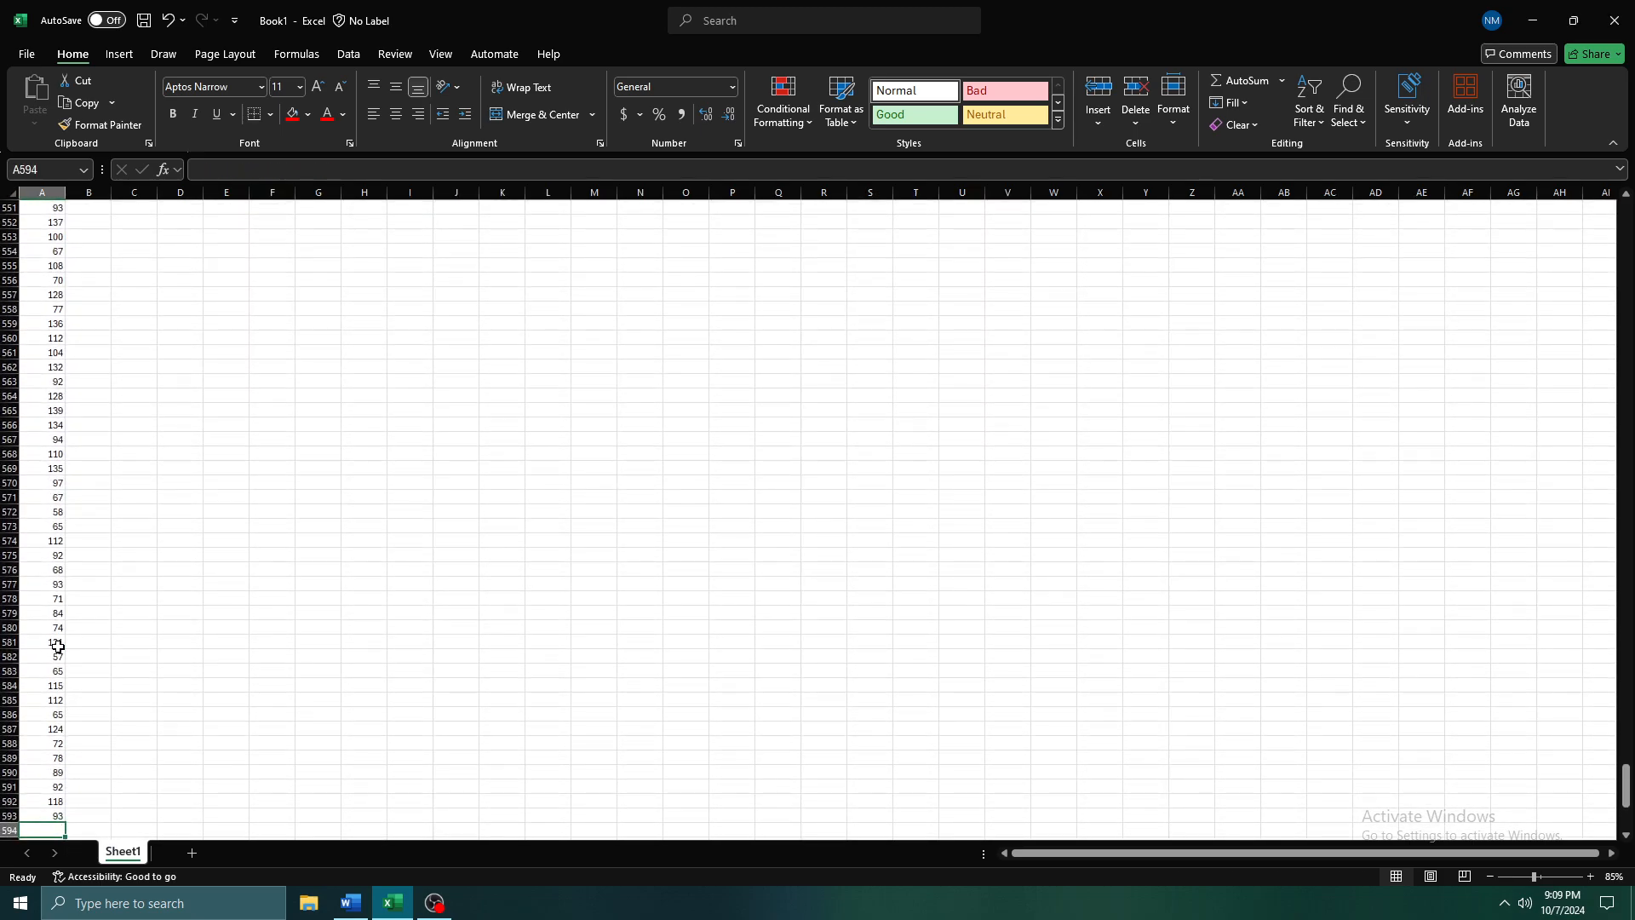
{"action": "key", "text": "Up"}
{"action": "key", "text": "ctrl+shift+Up"}
{"action": "key", "text": "Up"}
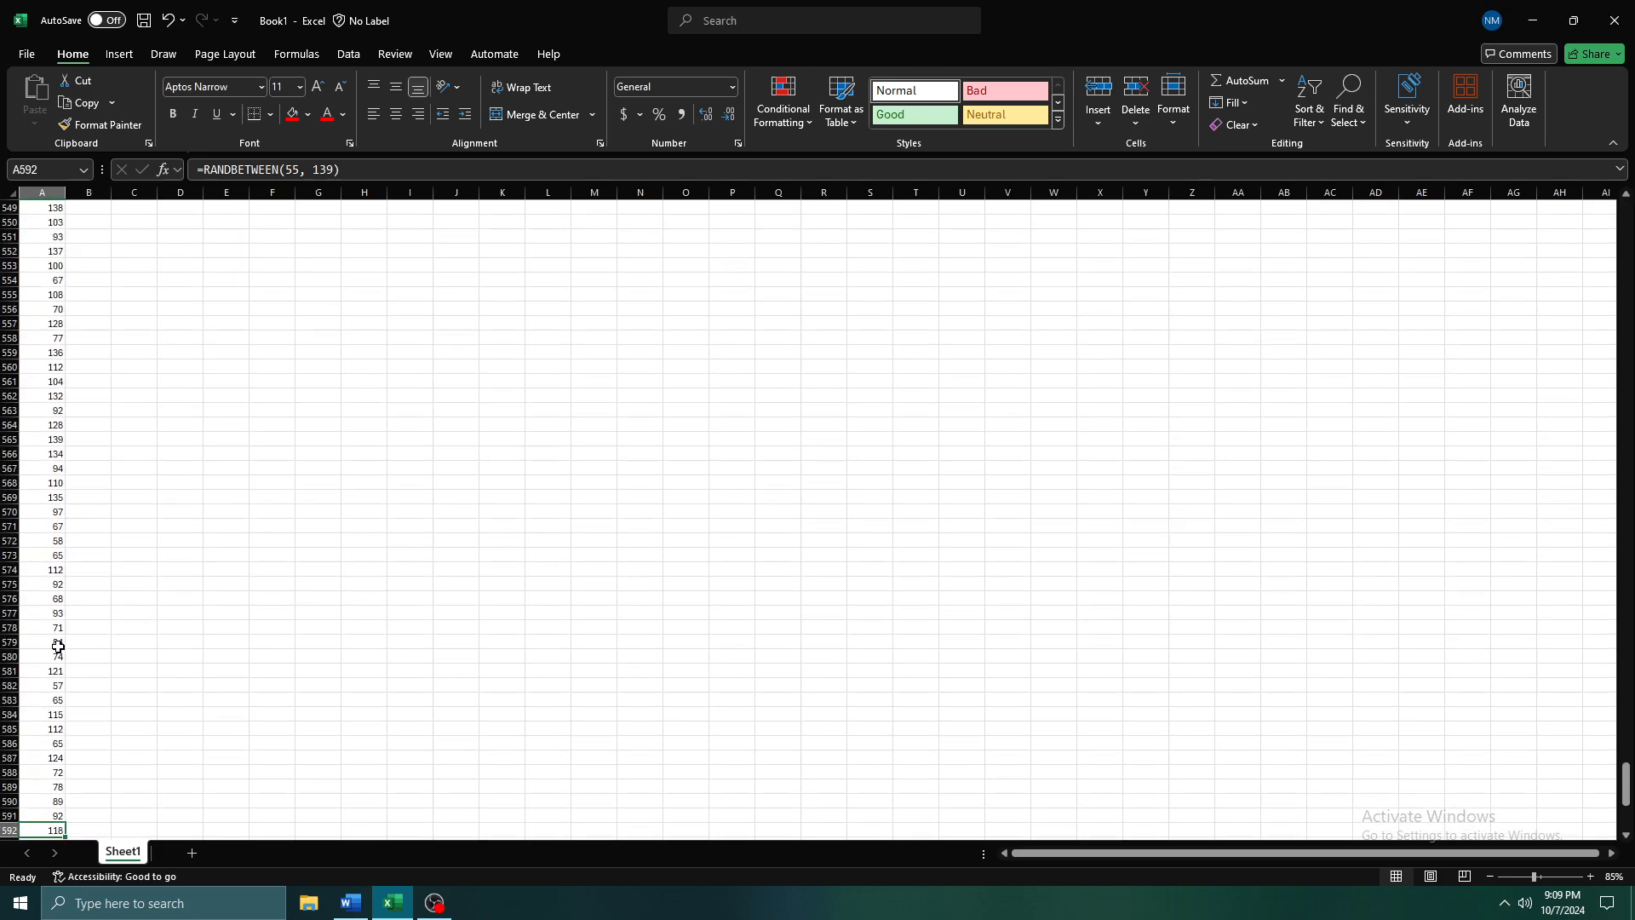
{"action": "key", "text": "ctrl+Up"}
{"action": "key", "text": "Right"}
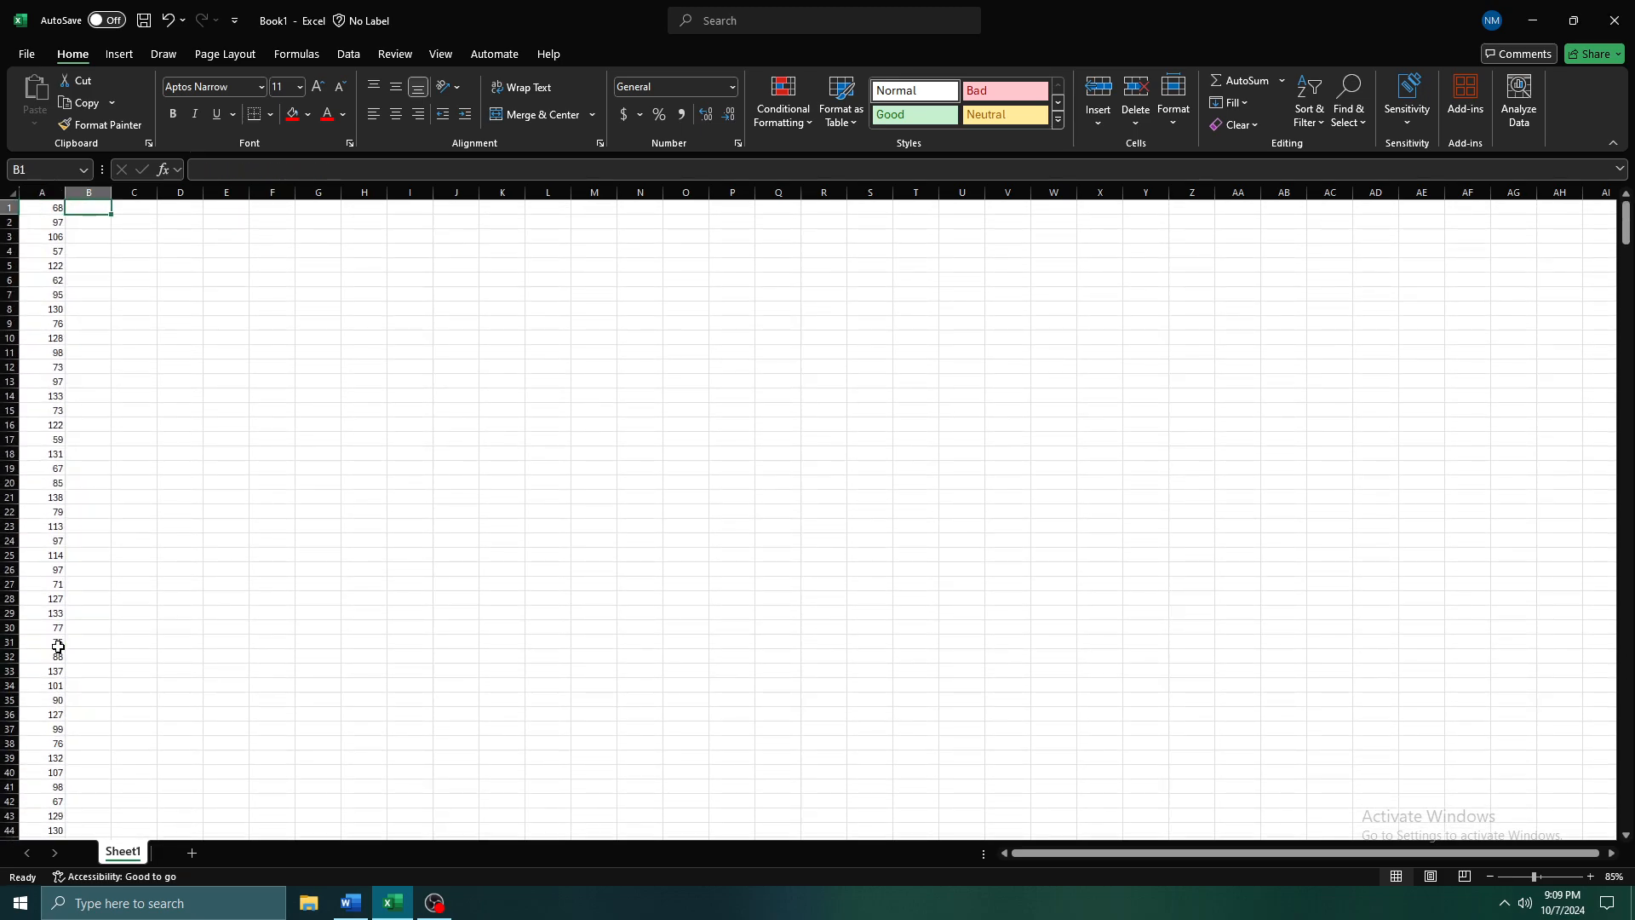
{"action": "scroll", "coordinate": [78, 634], "scroll_direction": "up", "scroll_amount": 1}
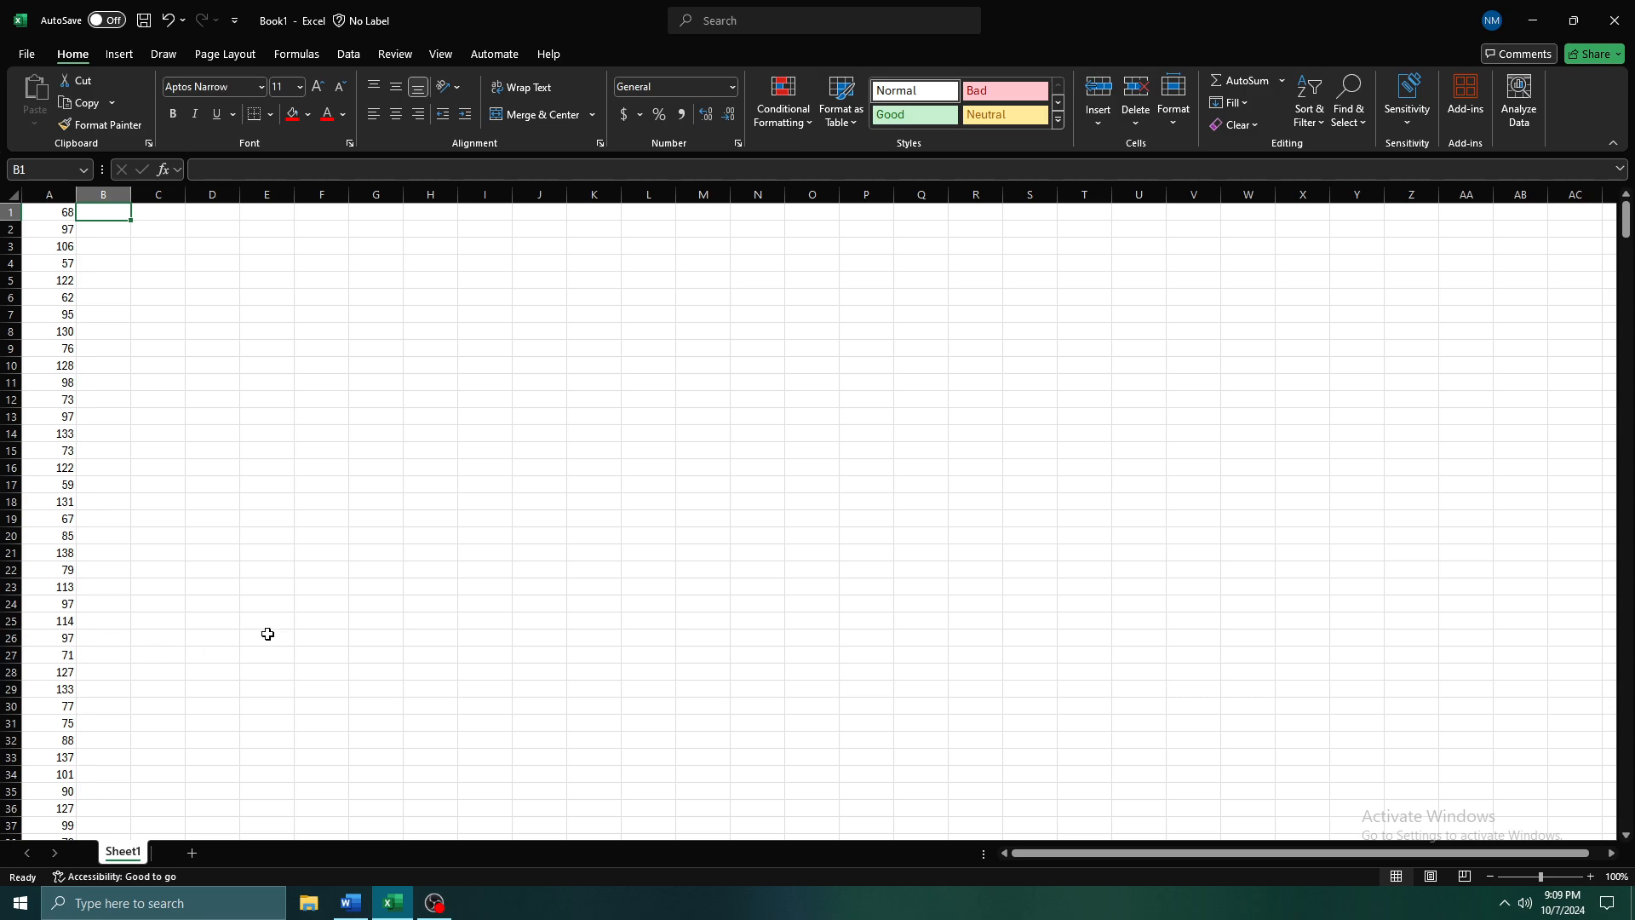
Enter the labels min, max, mean and median in cells C1 to C4
{"action": "key", "text": "Right"}
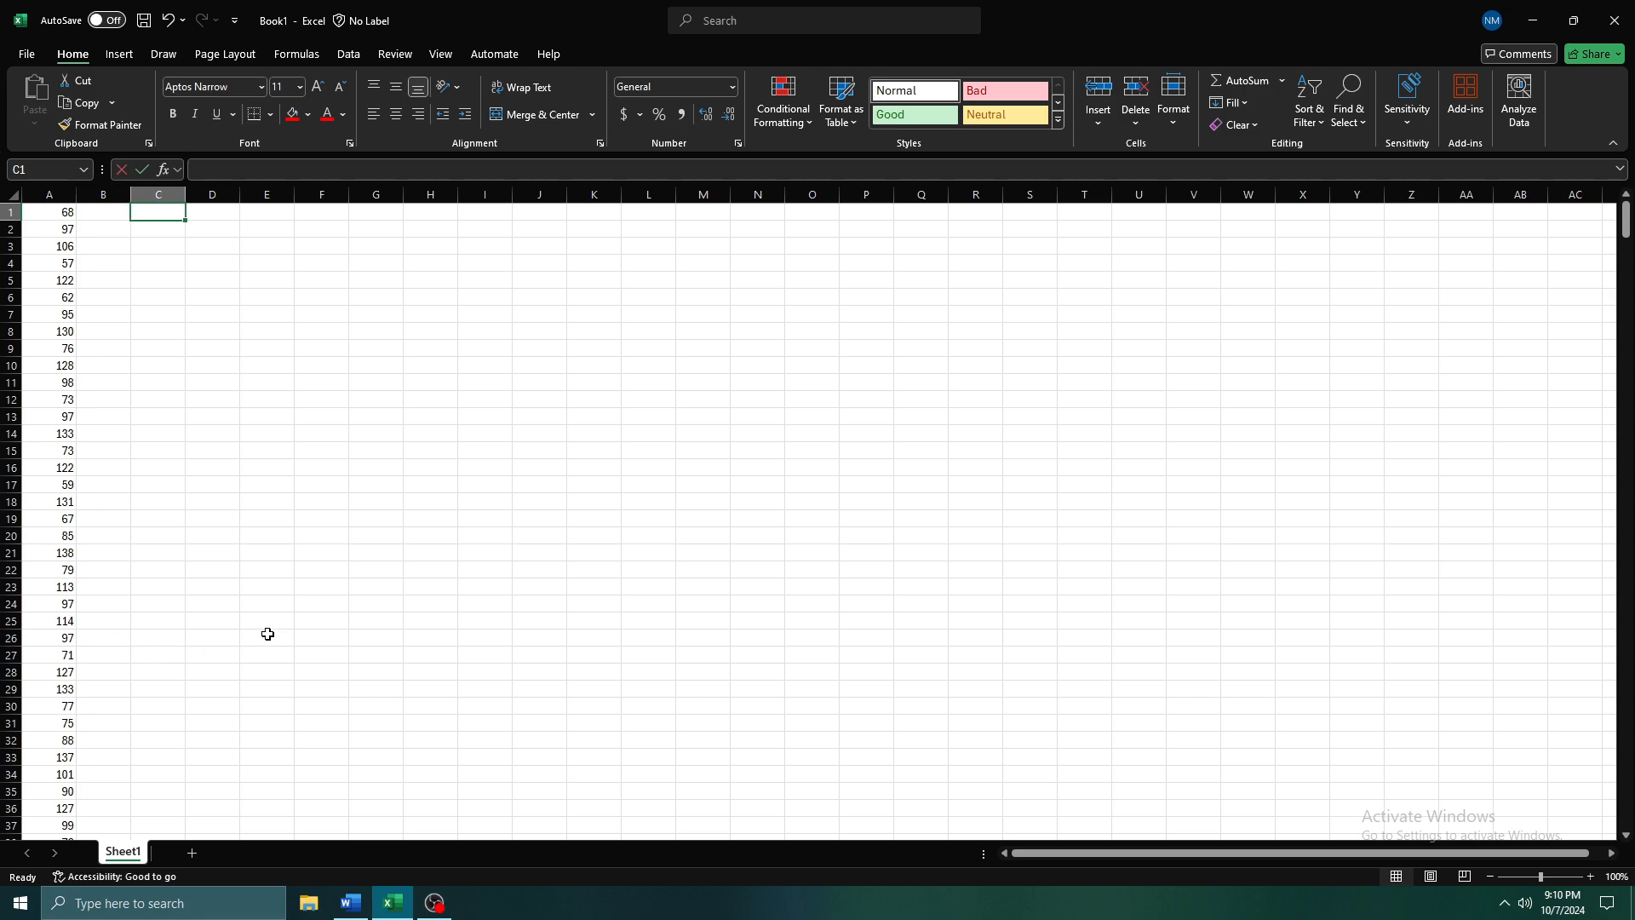
{"action": "type", "text": "min"}
{"action": "key", "text": "Return"}
{"action": "type", "text": "max"}
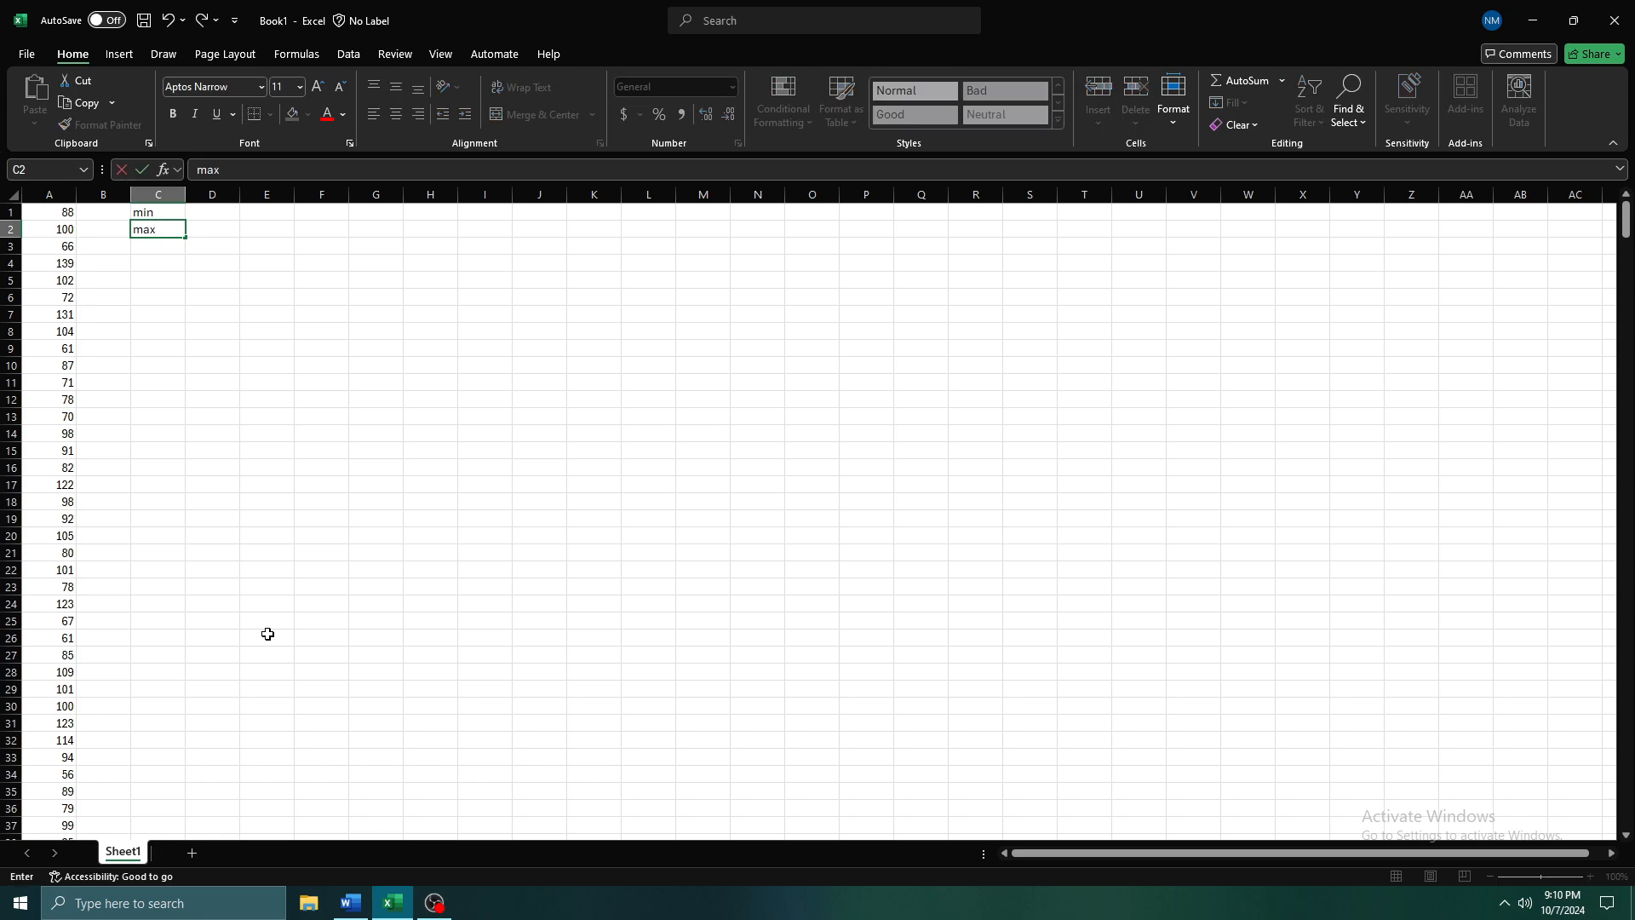
{"action": "key", "text": "Return"}
{"action": "type", "text": "mean"}
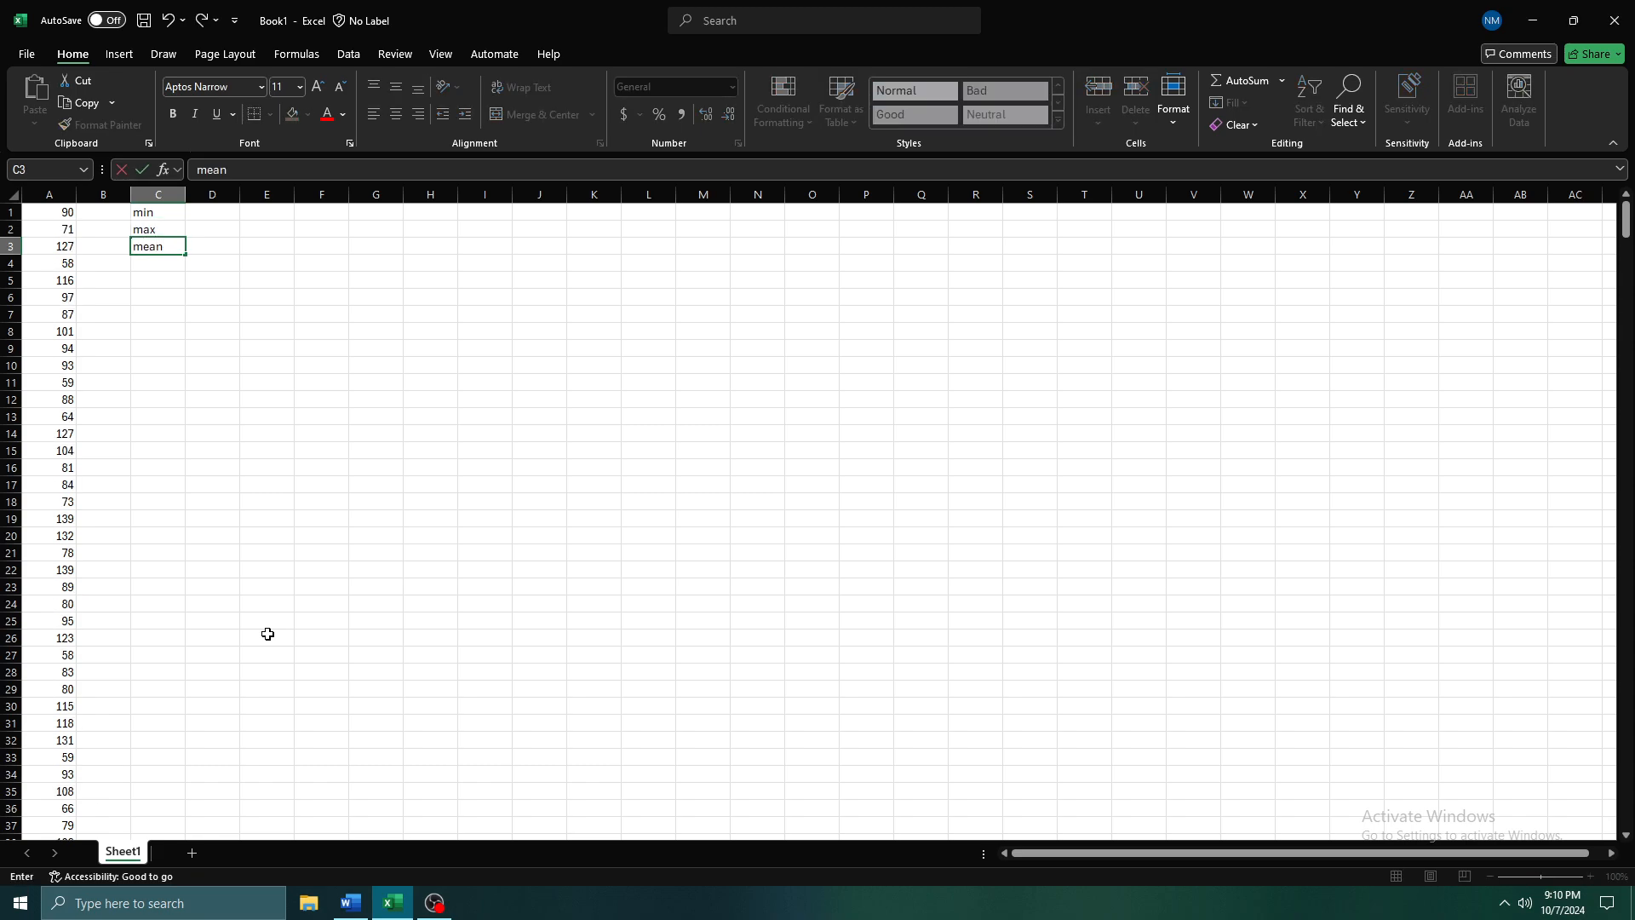
{"action": "key", "text": "Return"}
{"action": "type", "text": "median"}
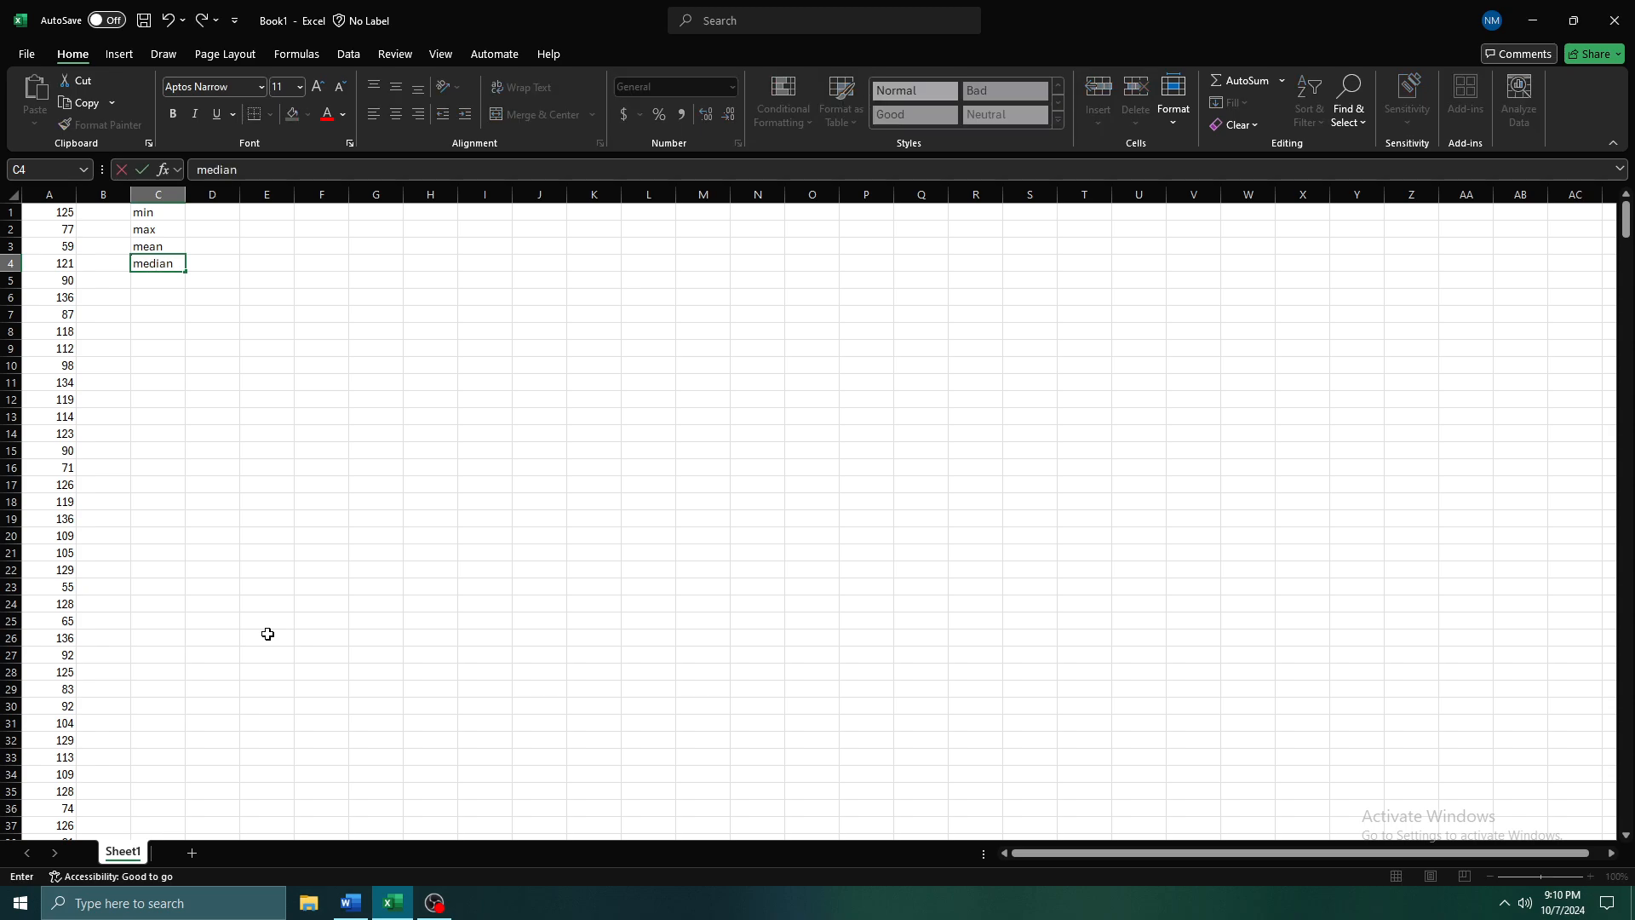
{"action": "key", "text": "Up"}
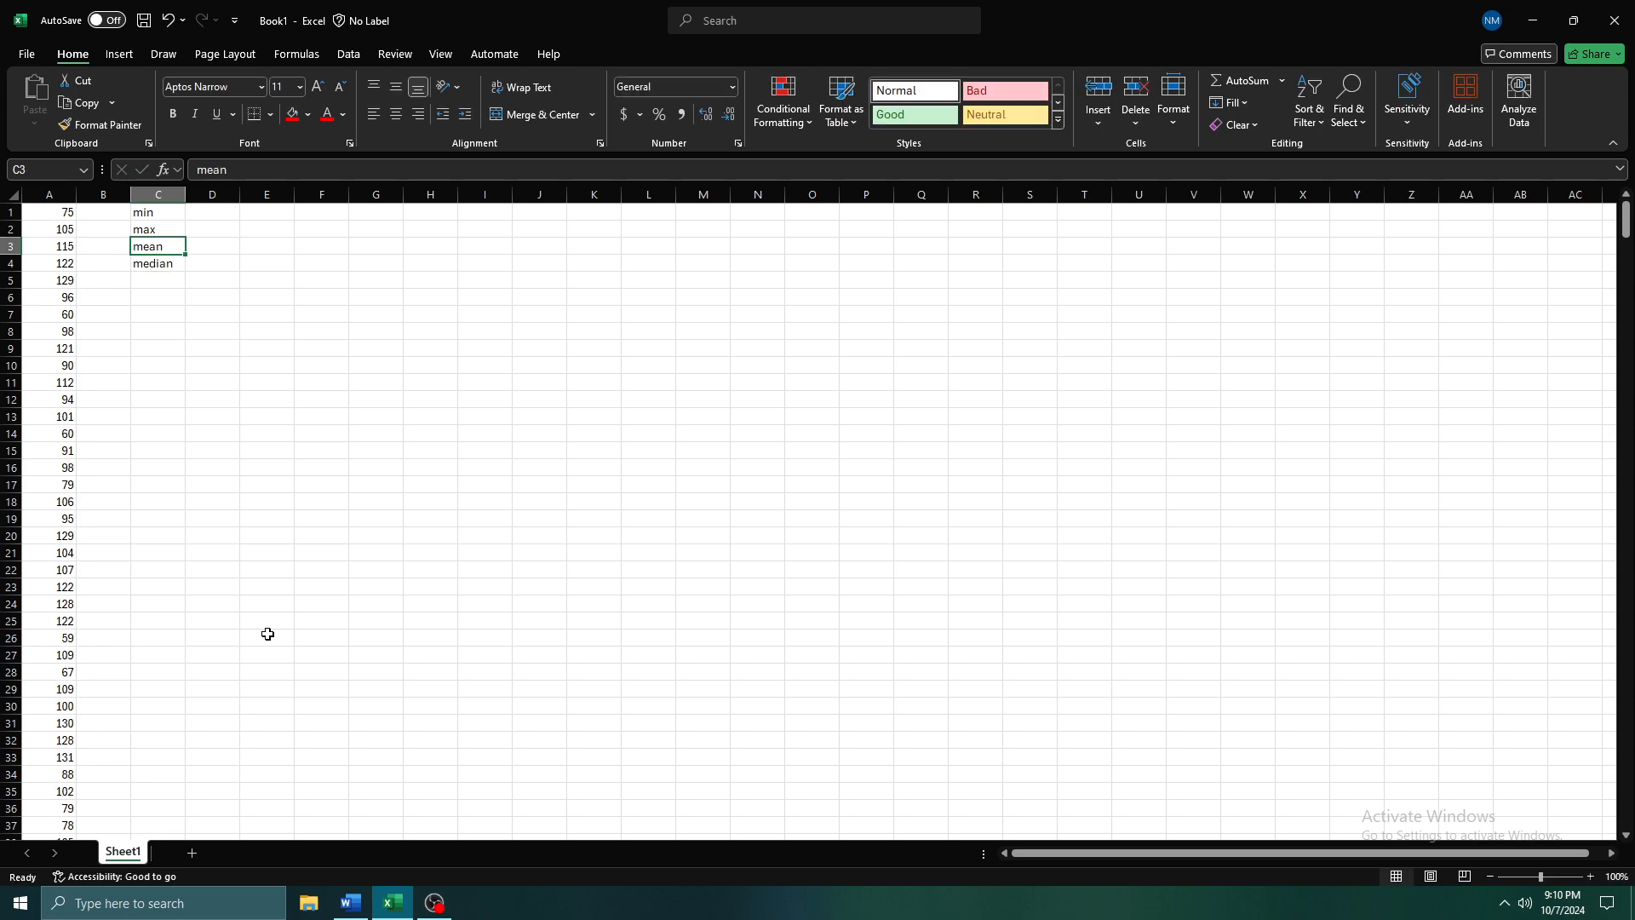
Recalculate the worksheet several times to regenerate the random numbers in column A
{"action": "key", "text": "Right"}
{"action": "key", "text": "Up"}
{"action": "key", "text": "Up"}
{"action": "key", "text": "Left"}
{"action": "key", "text": "Left"}
{"action": "key", "text": "Left"}
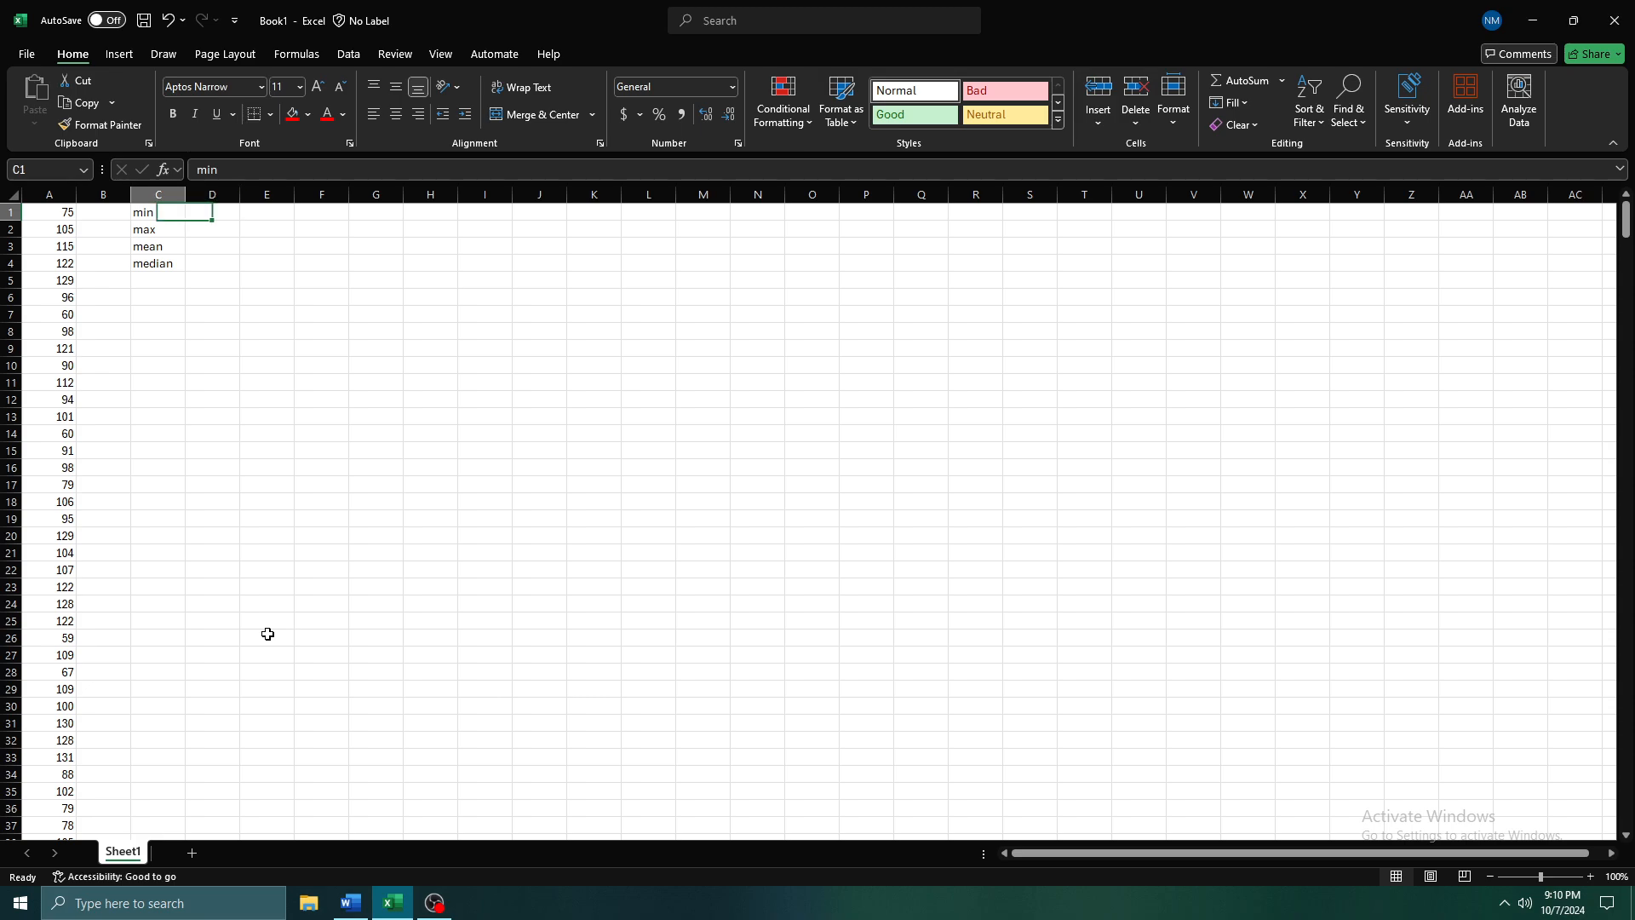
{"action": "key", "text": "Right"}
{"action": "key", "text": "F9"}
{"action": "key", "text": "F9"}
{"action": "key", "text": "F9"}
{"action": "key", "text": "F9"}
{"action": "key", "text": "F9"}
{"action": "key", "text": "F9"}
{"action": "key", "text": "F9"}
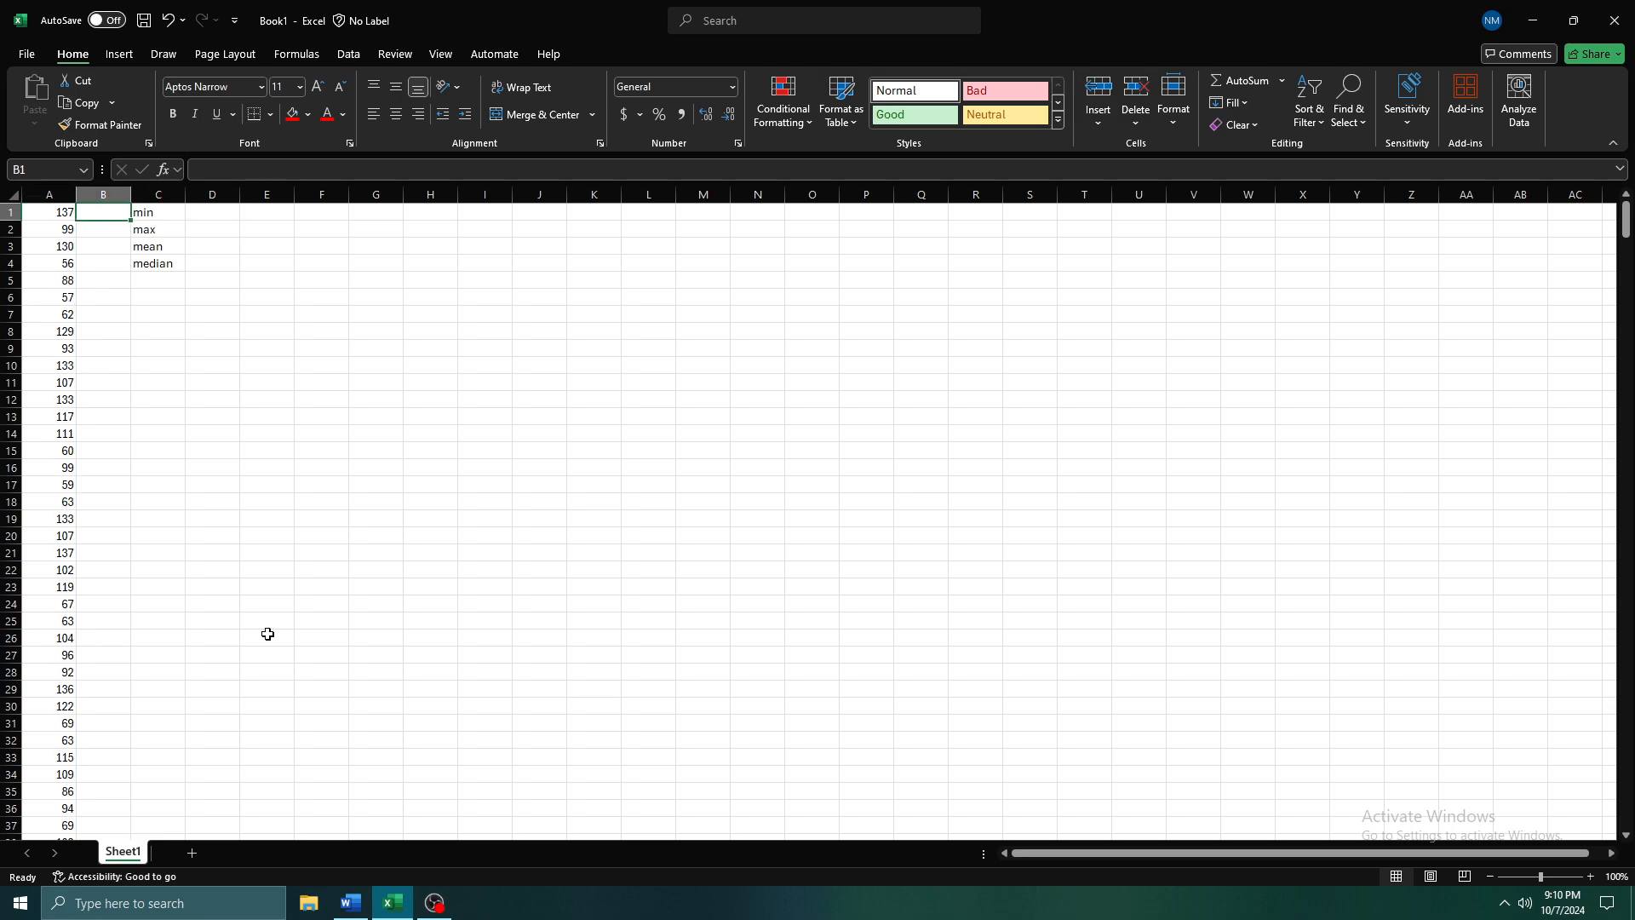
{"action": "key", "text": "F9"}
{"action": "key", "text": "F9"}
{"action": "key", "text": "F9"}
{"action": "key", "text": "F9"}
{"action": "key", "text": "F9"}
{"action": "key", "text": "F9"}
{"action": "key", "text": "F9"}
{"action": "key", "text": "F9"}
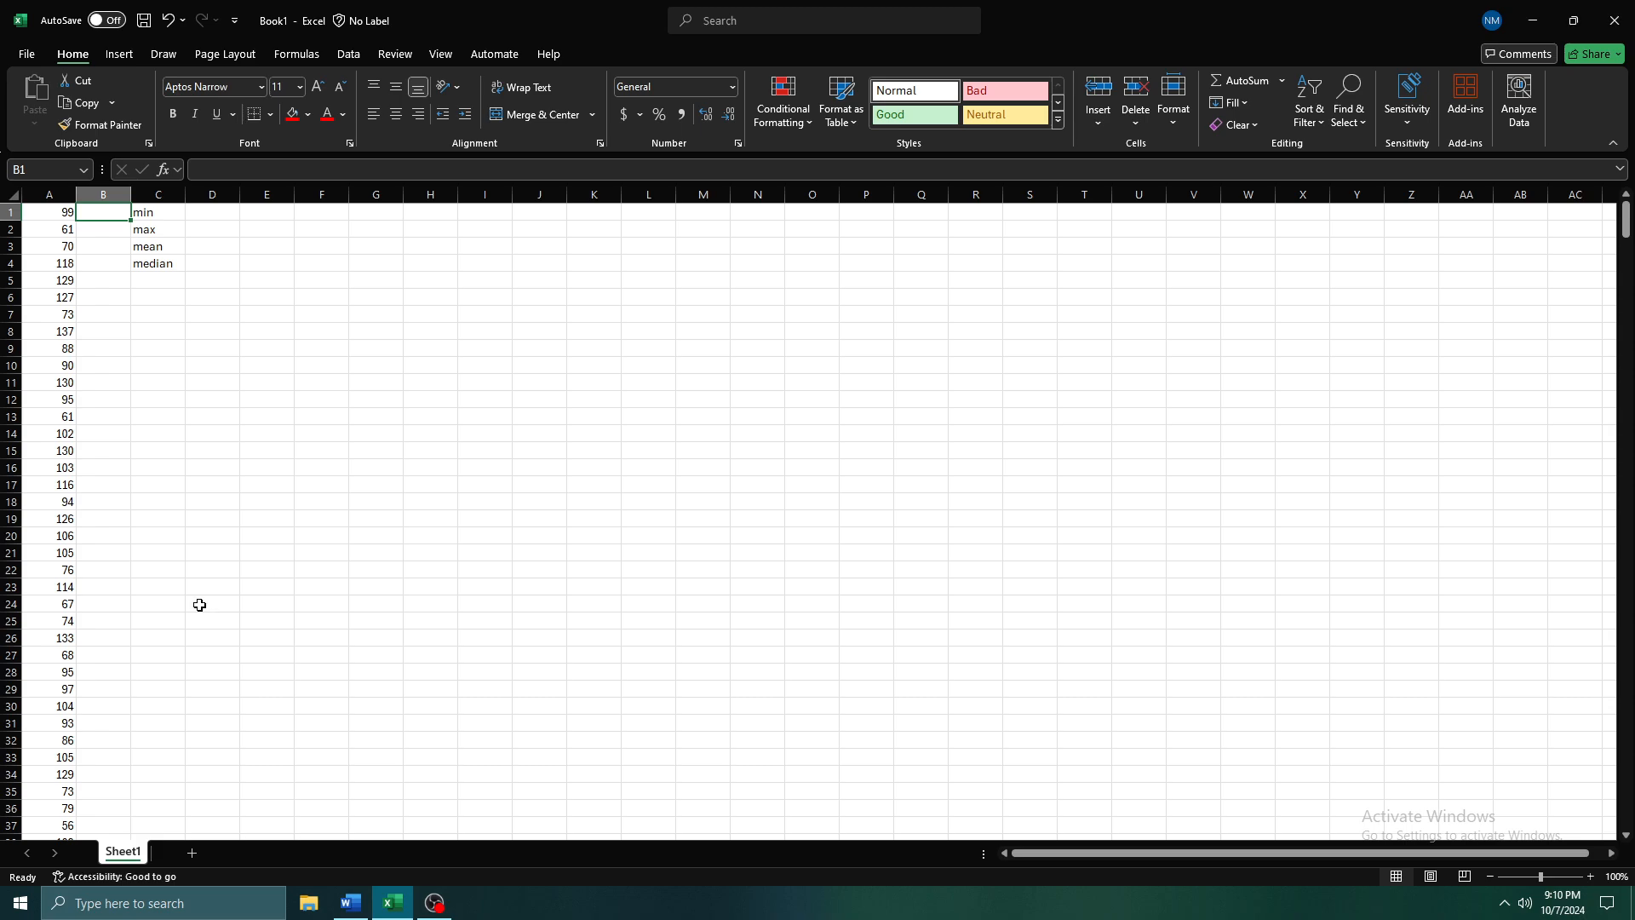
{"action": "left_click", "coordinate": [201, 211]}
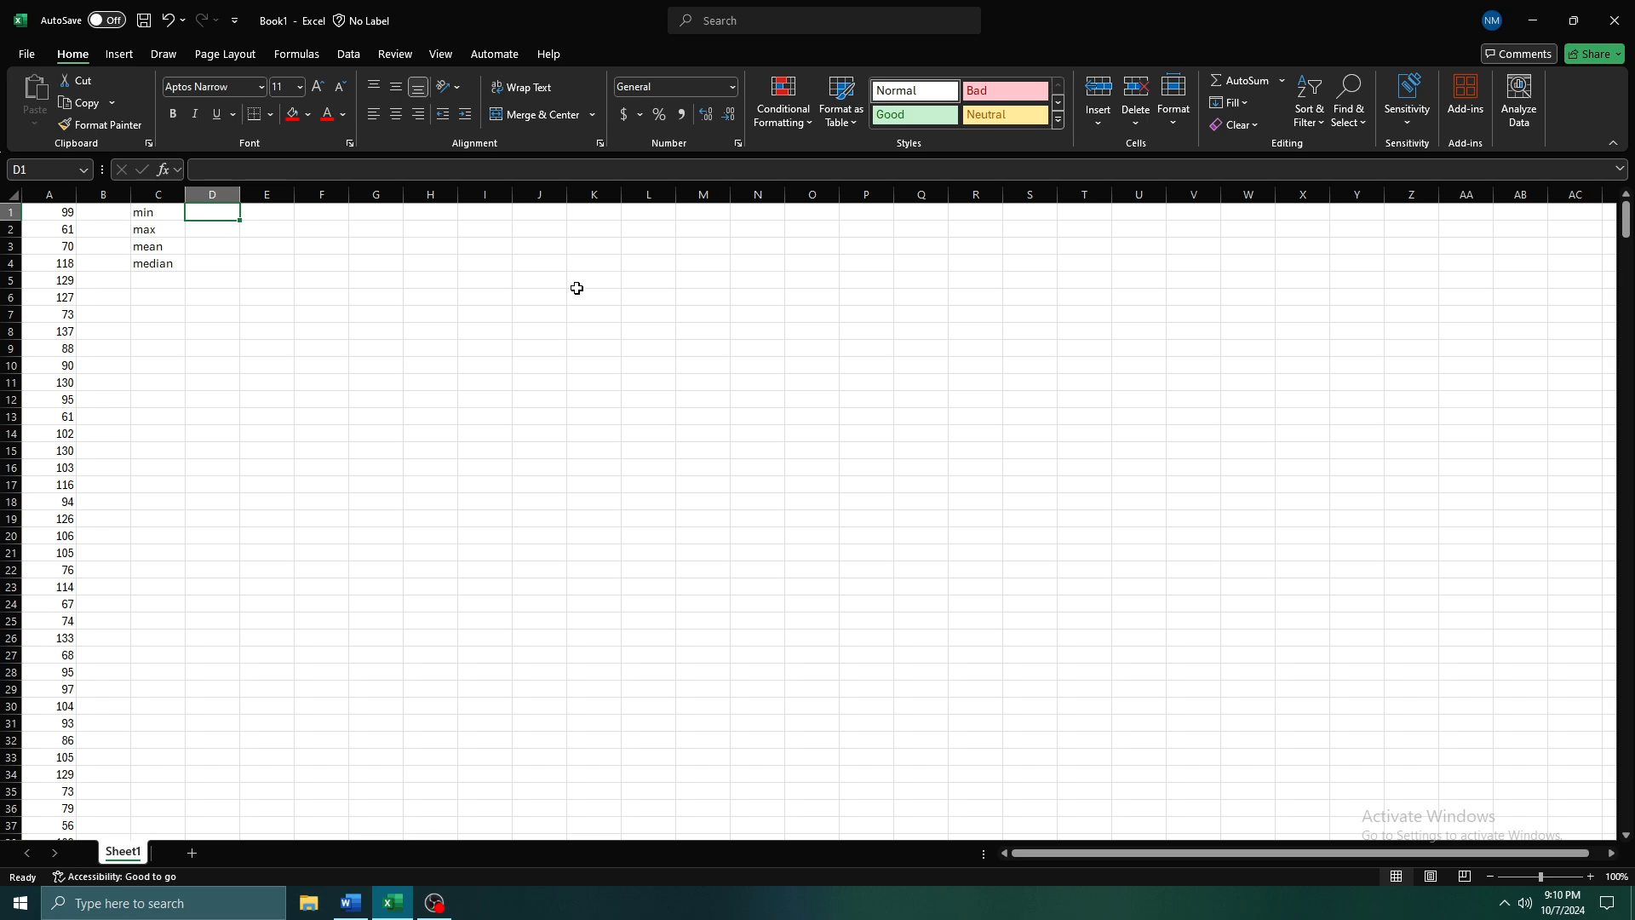
{"action": "key", "text": "Left"}
{"action": "key", "text": "Left"}
{"action": "key", "text": "Left"}
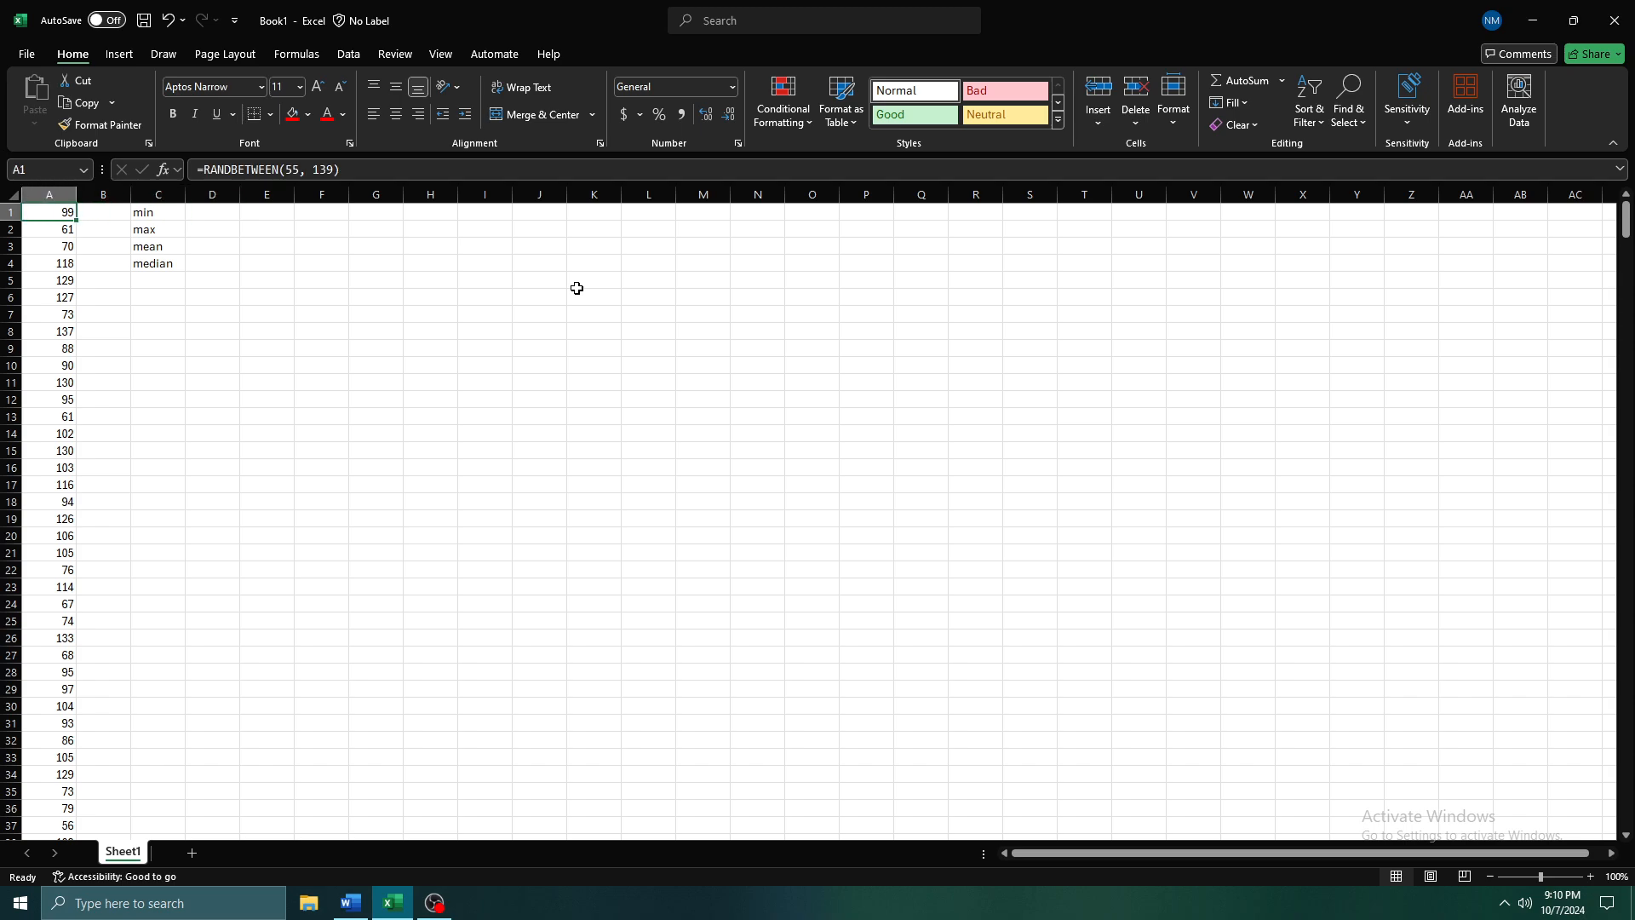
{"action": "key", "text": "Right"}
{"action": "type", "text": "="}
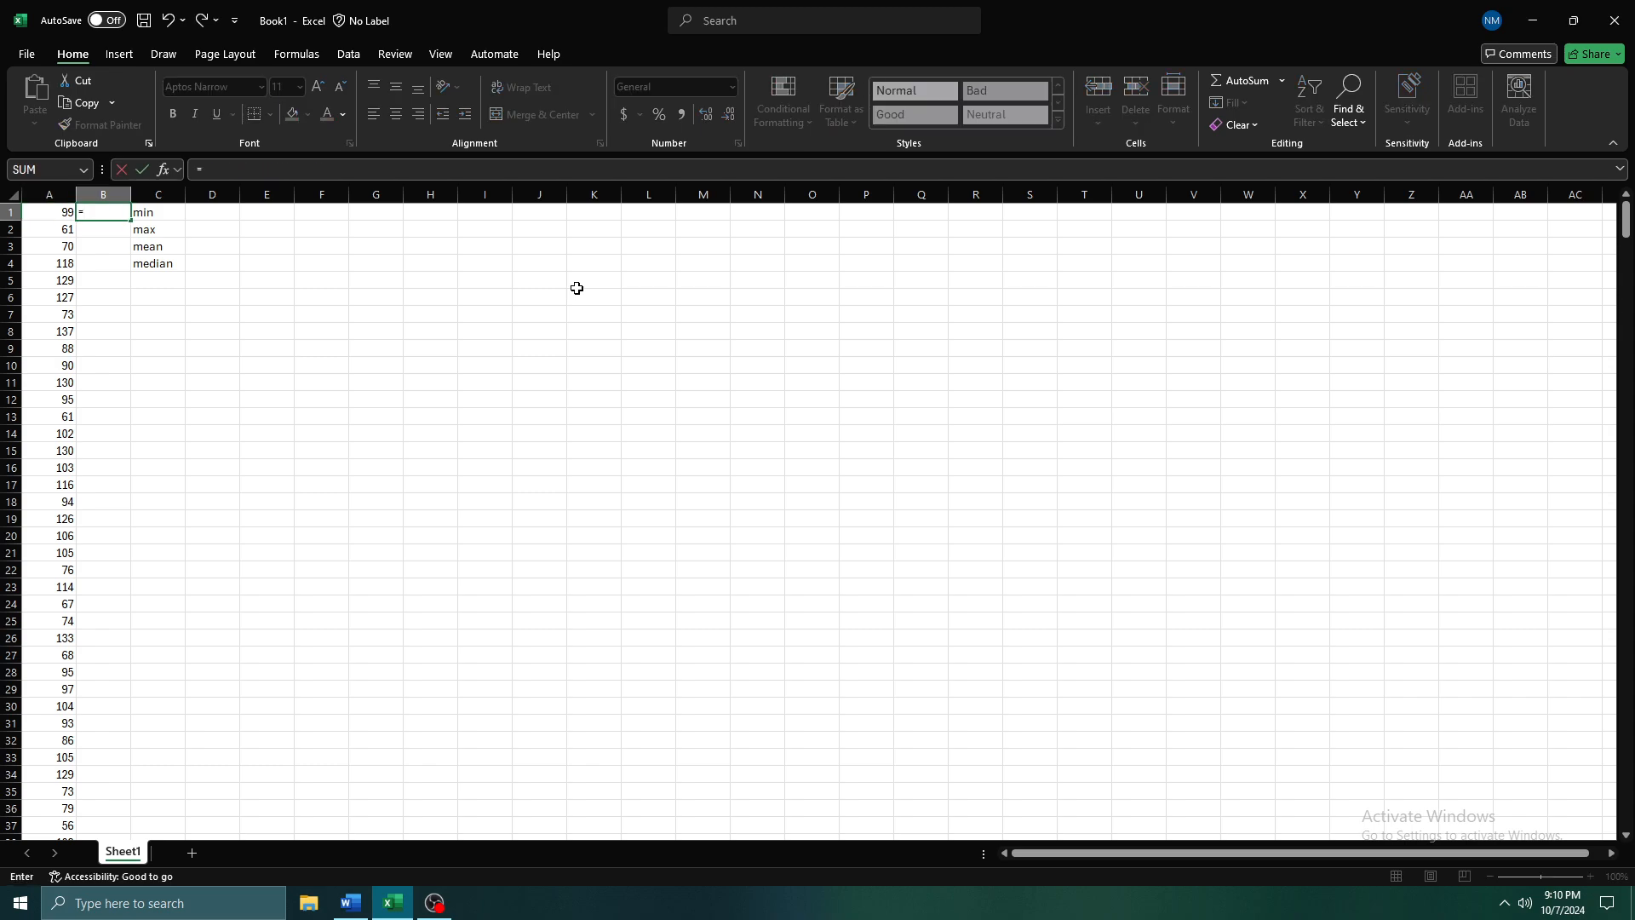
{"action": "type", "text": "sor"}
{"action": "key", "text": "Tab"}
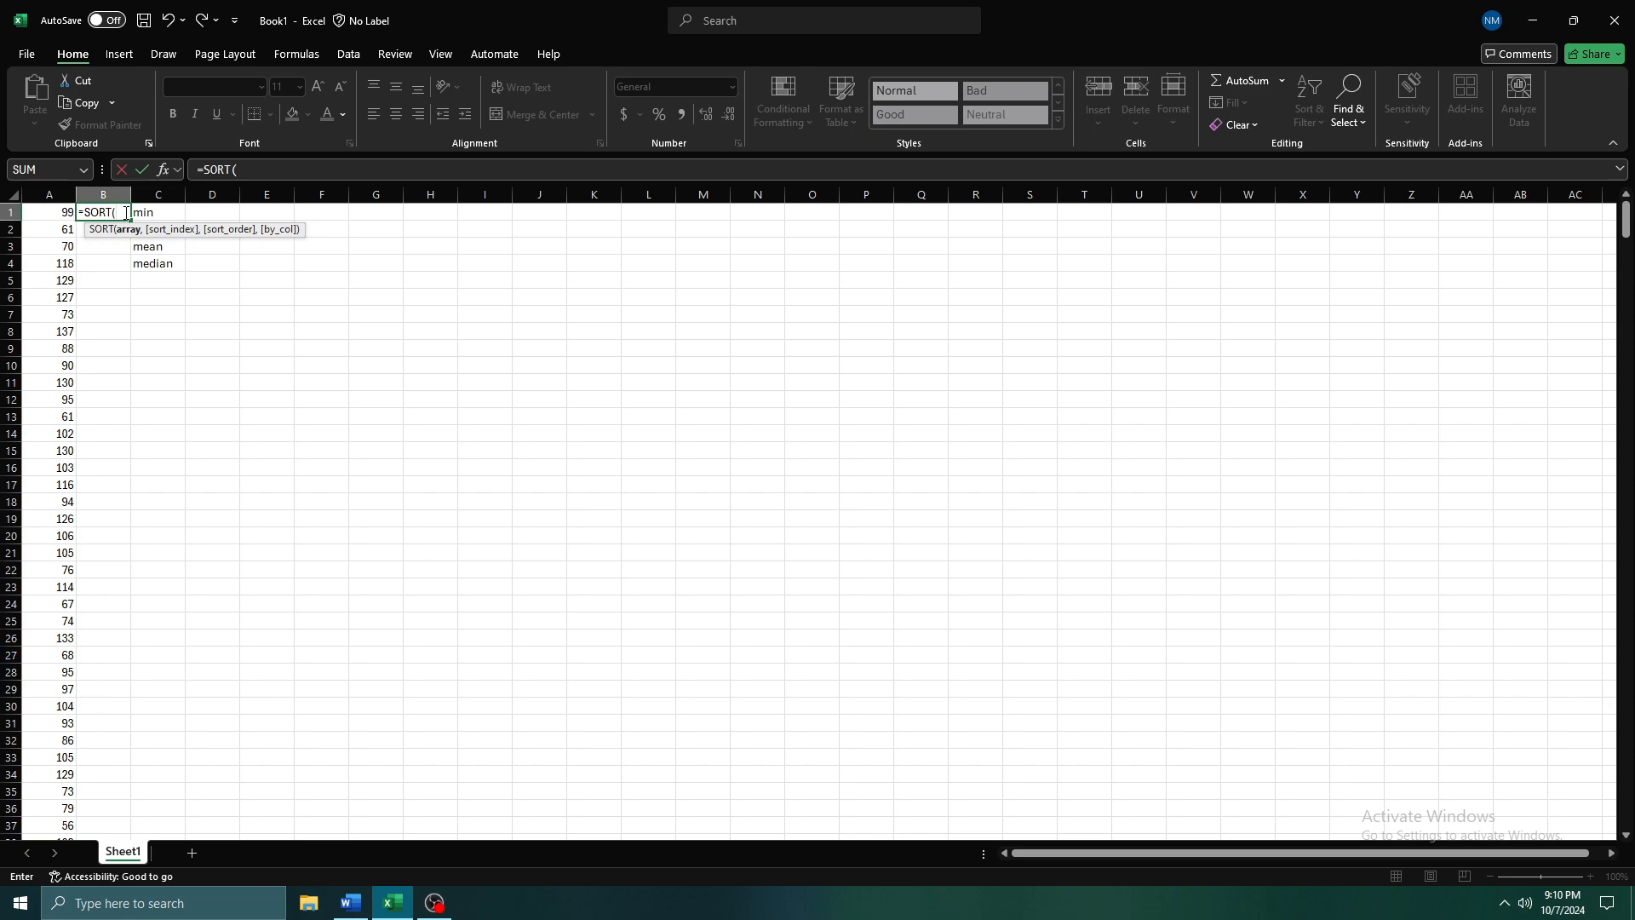
{"action": "key", "text": "BackSpace"}
{"action": "key", "text": "BackSpace"}
{"action": "key", "text": "BackSpace"}
{"action": "key", "text": "BackSpace"}
{"action": "key", "text": "BackSpace"}
{"action": "key", "text": "BackSpace"}
{"action": "key", "text": "Escape"}
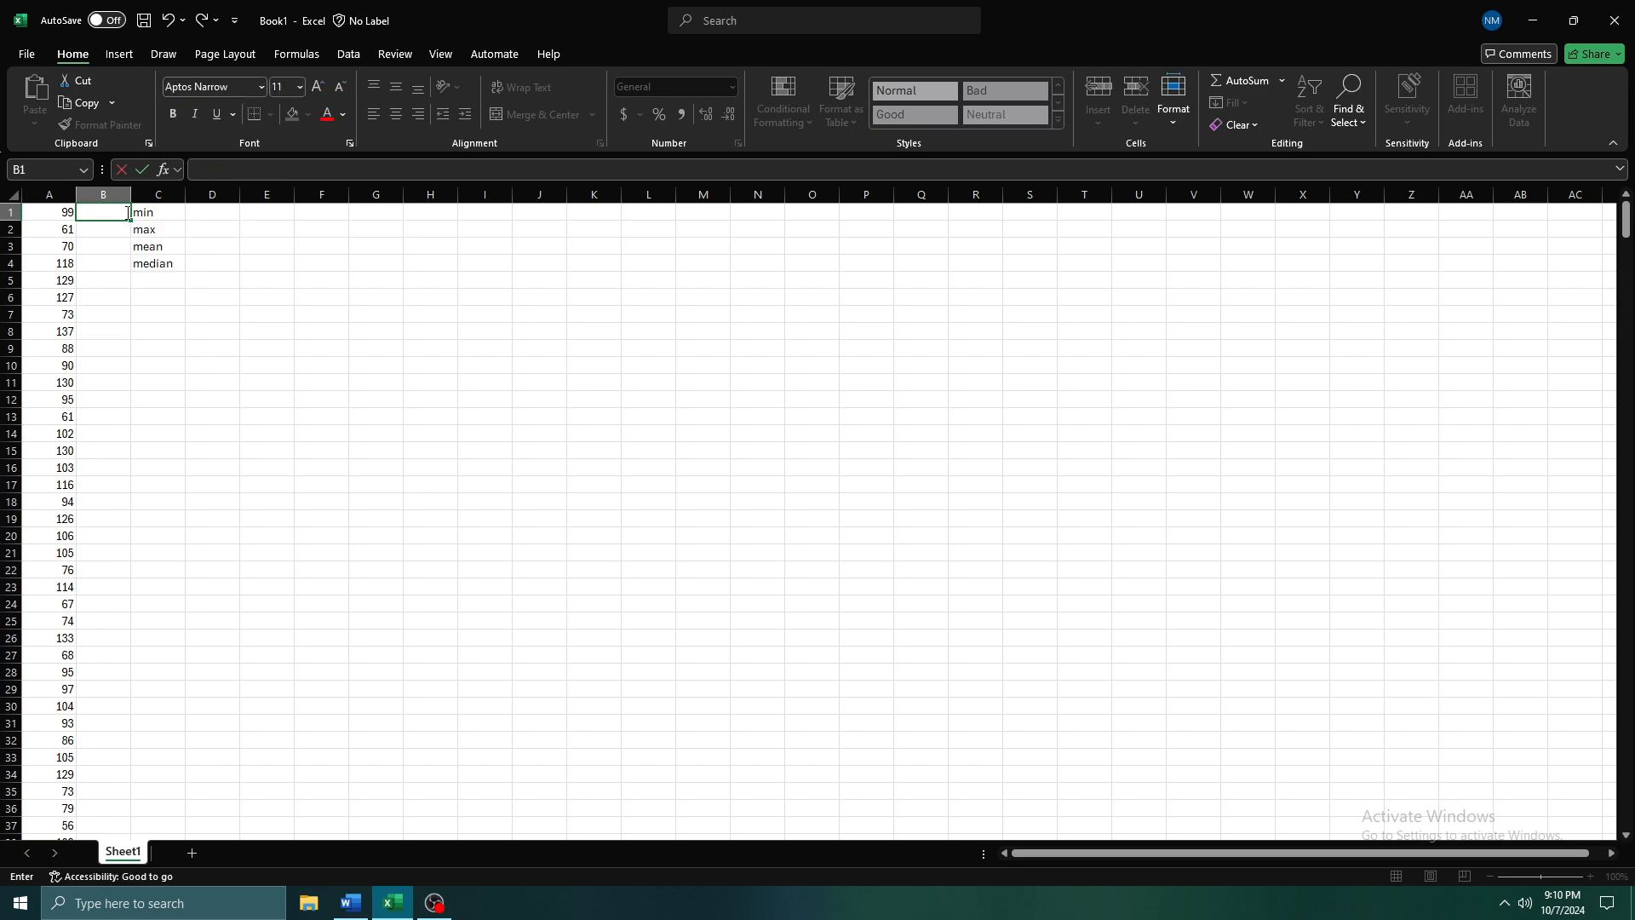
{"action": "key", "text": "Return"}
{"action": "key", "text": "Left"}
{"action": "key", "text": "Up"}
{"action": "key", "text": "Right"}
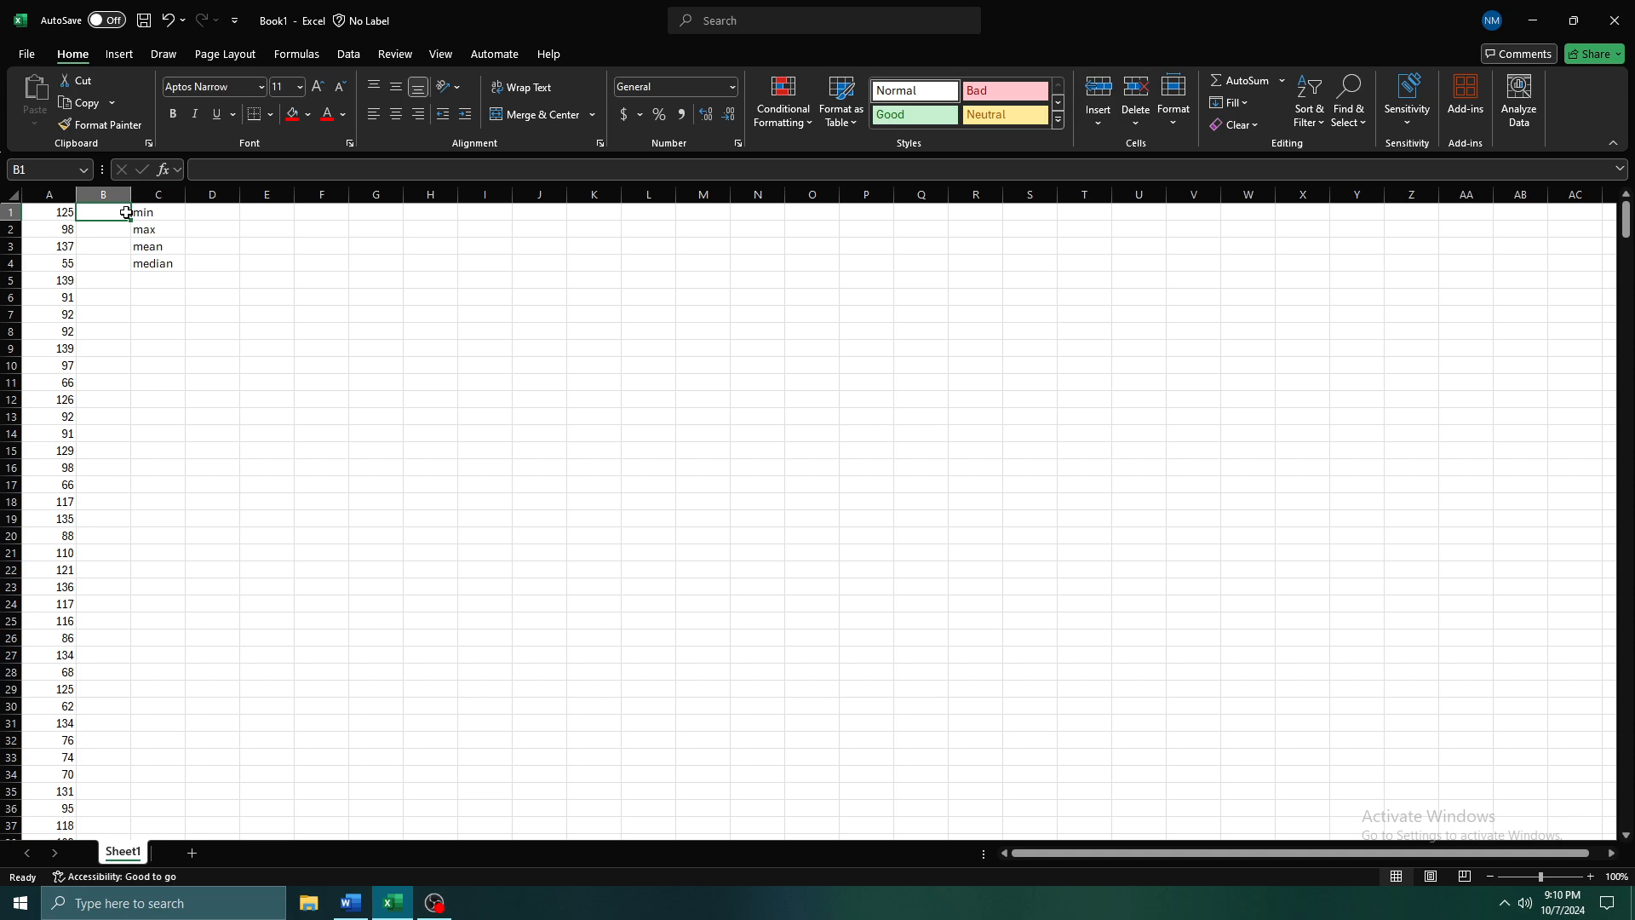
{"action": "key", "text": "Right"}
{"action": "key", "text": "Right"}
{"action": "key", "text": "Right"}
{"action": "key", "text": "Right"}
{"action": "key", "text": "Right"}
{"action": "key", "text": "Left"}
{"action": "key", "text": "Left"}
{"action": "key", "text": "Left"}
{"action": "key", "text": "Left"}
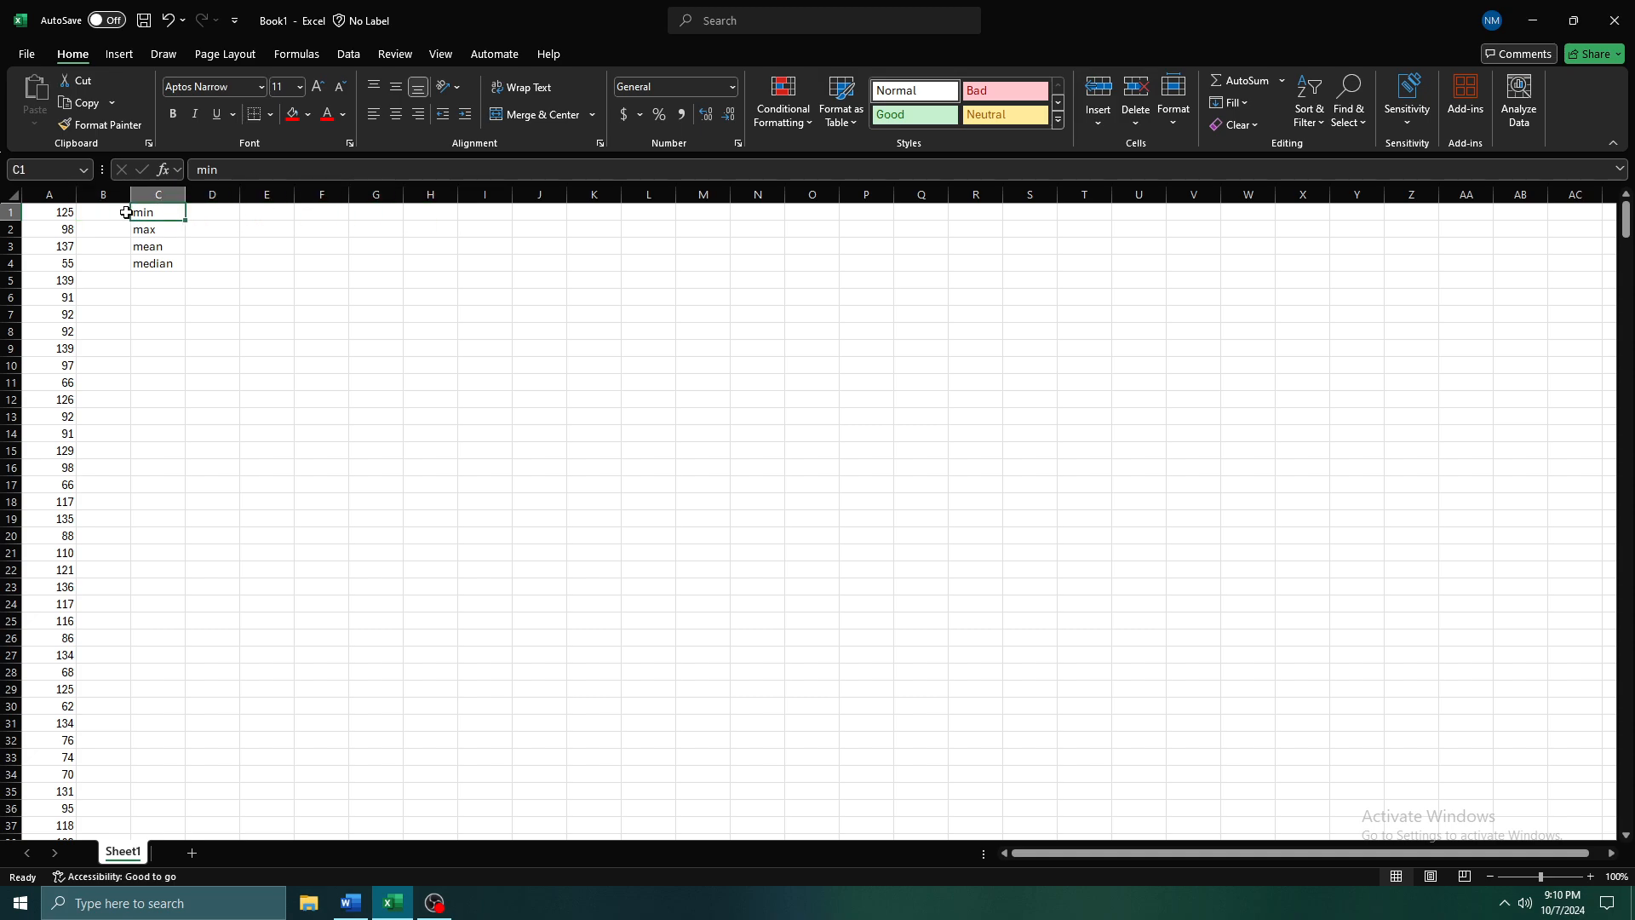
Enter a SORT formula in B1 that sorts the range A1:A593 in ascending order
{"action": "left_click", "coordinate": [126, 212]}
{"action": "type", "text": "="}
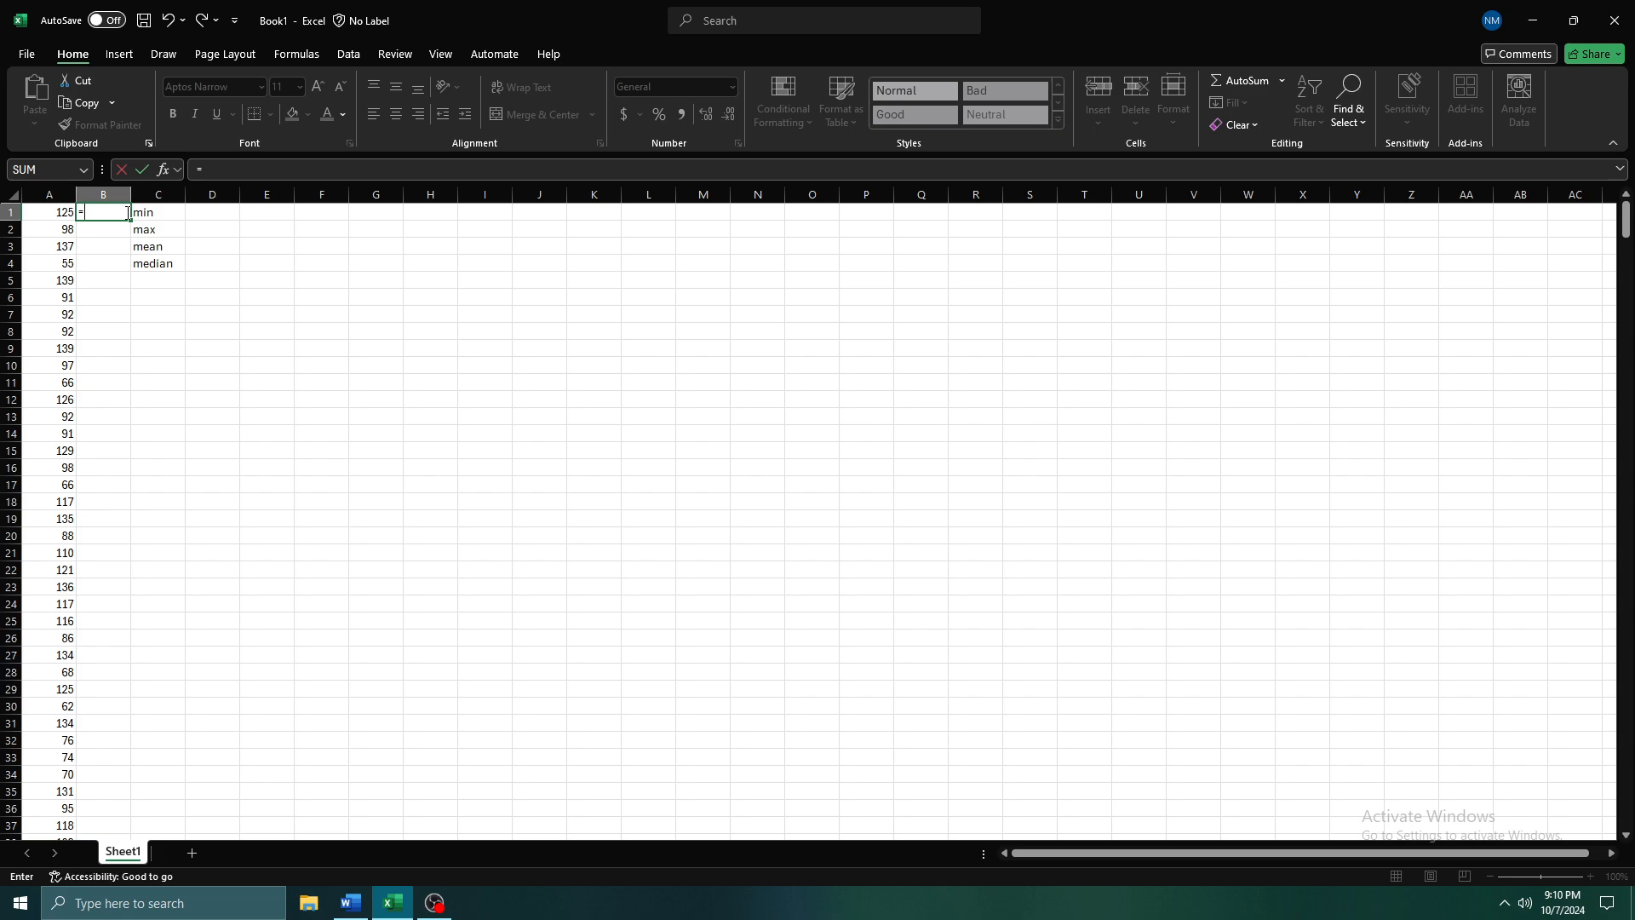
{"action": "type", "text": "sort"}
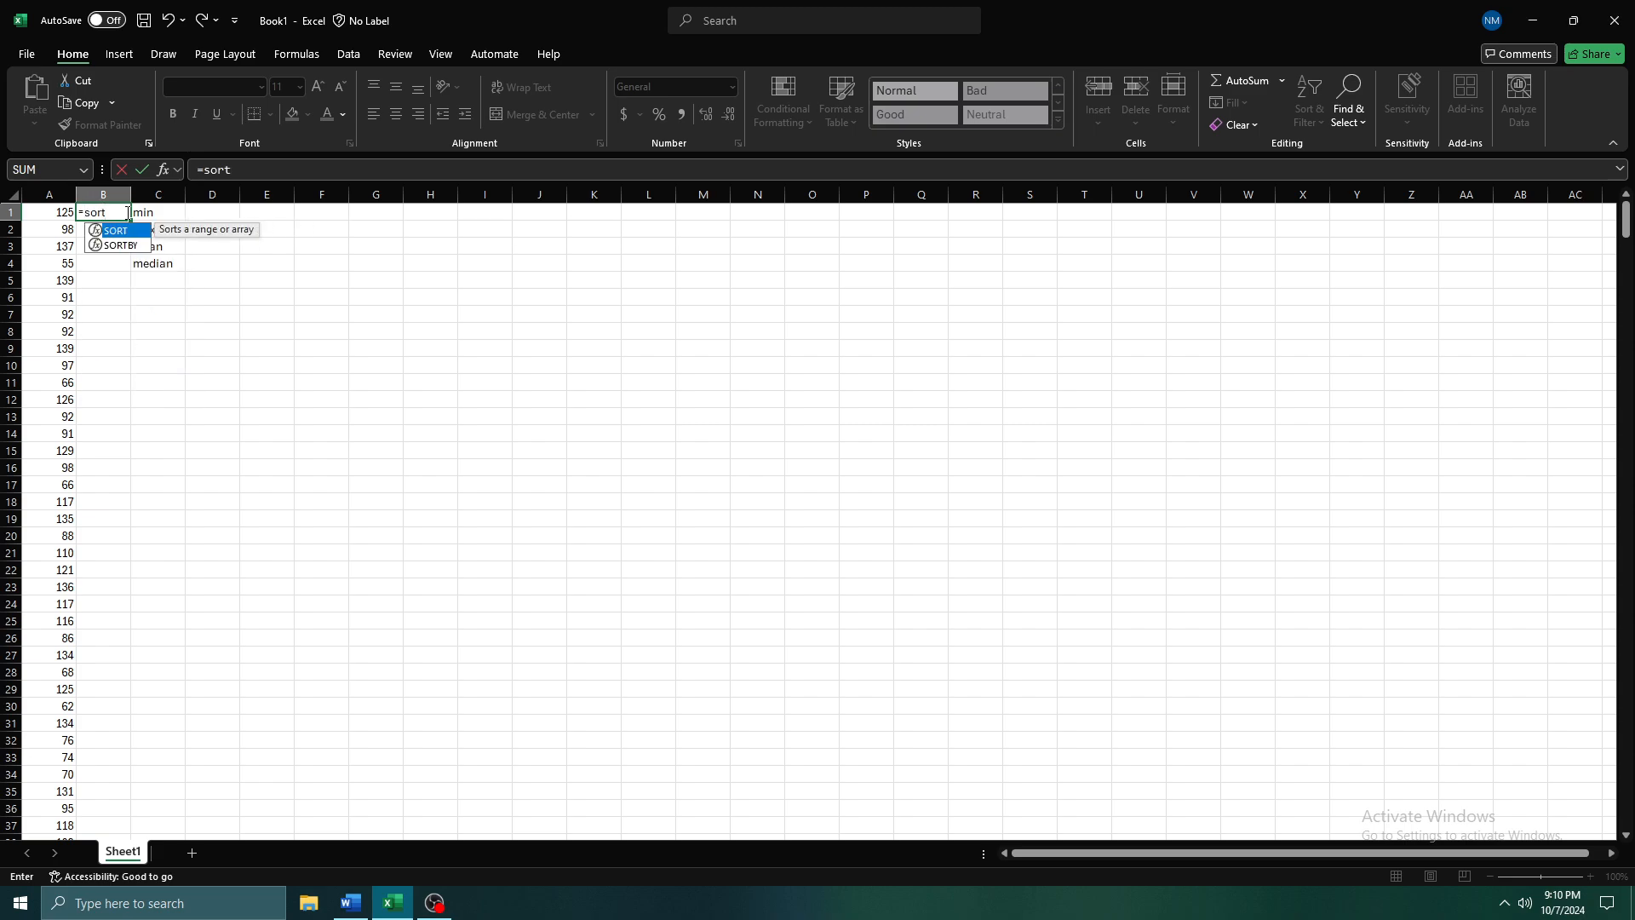
{"action": "key", "text": "Tab"}
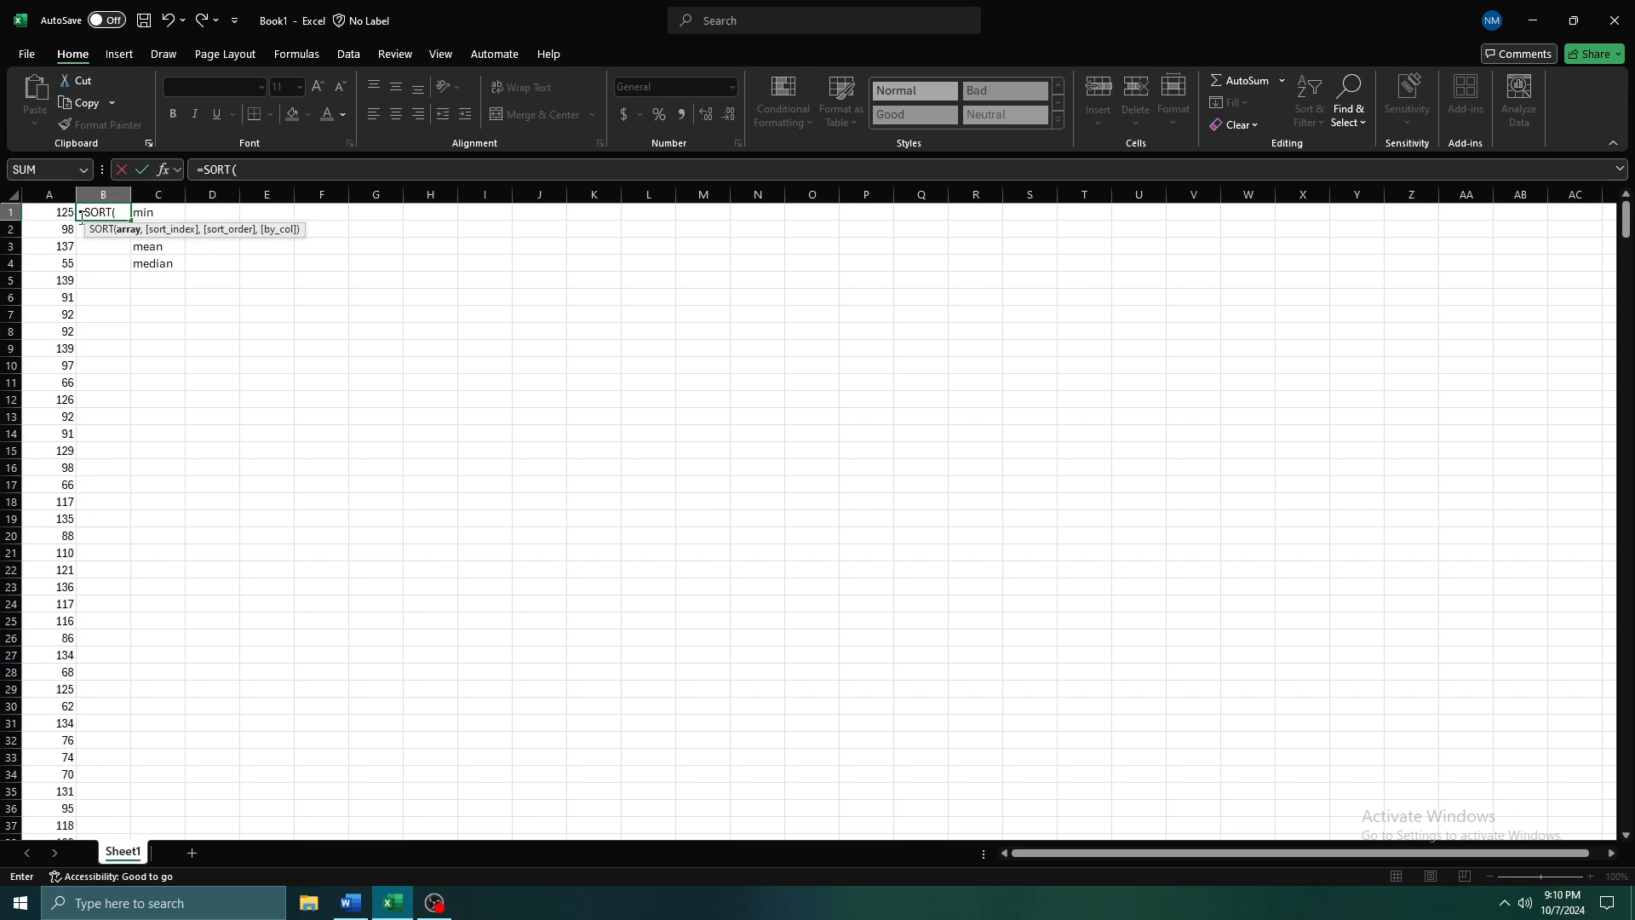
{"action": "left_click_drag", "start_coordinate": [60, 215], "coordinate": [51, 792]}
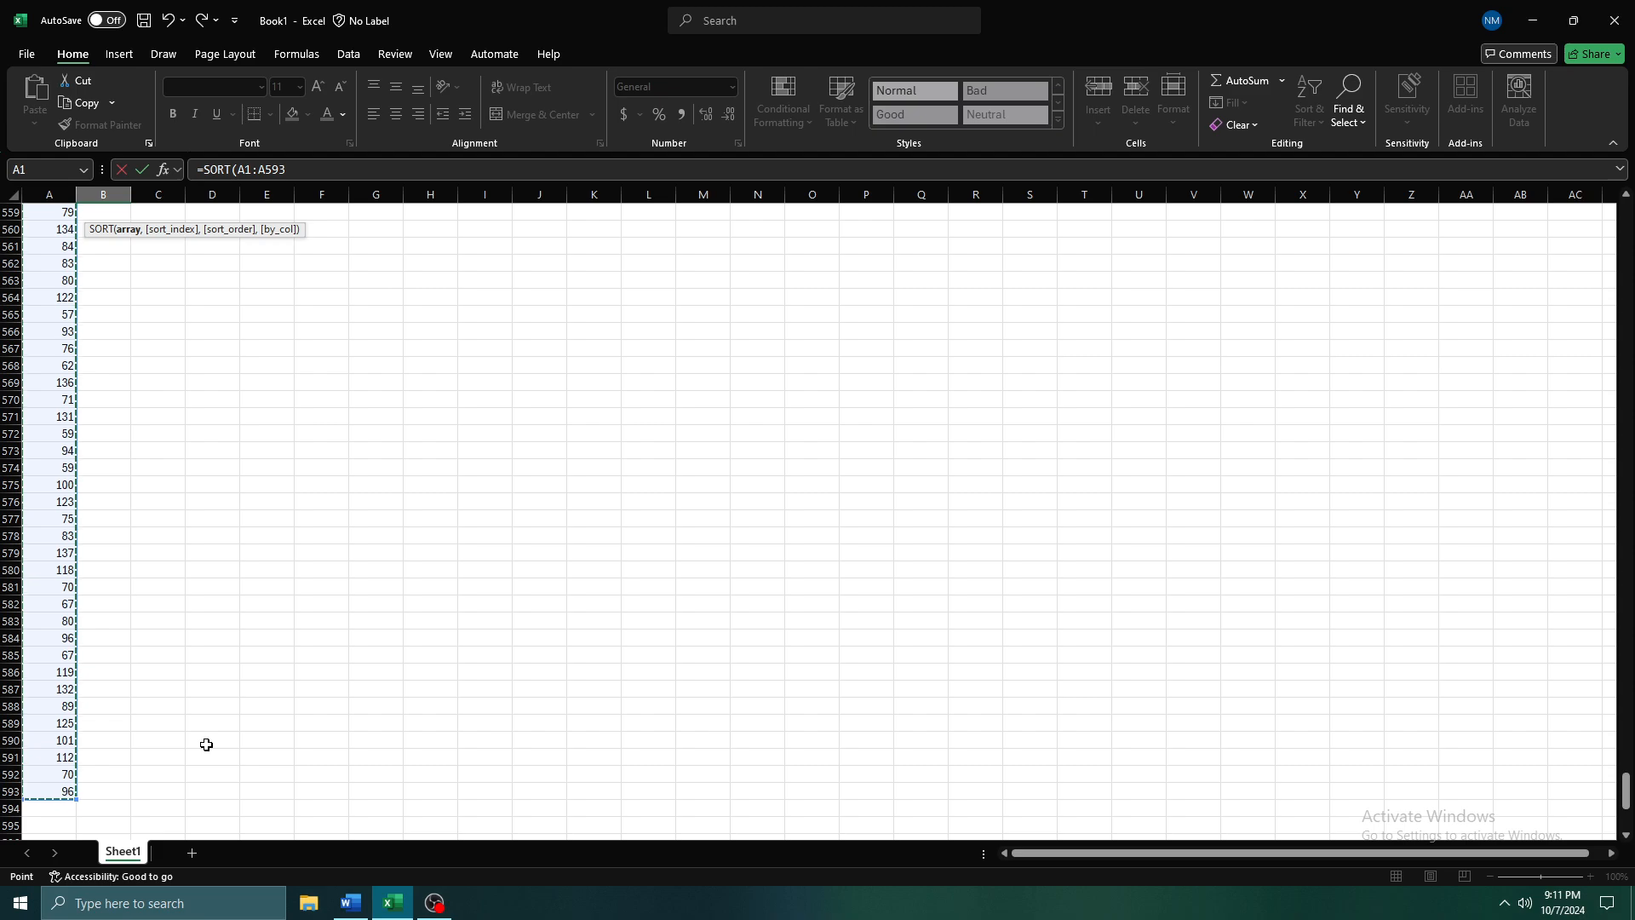
{"action": "key", "text": "Return"}
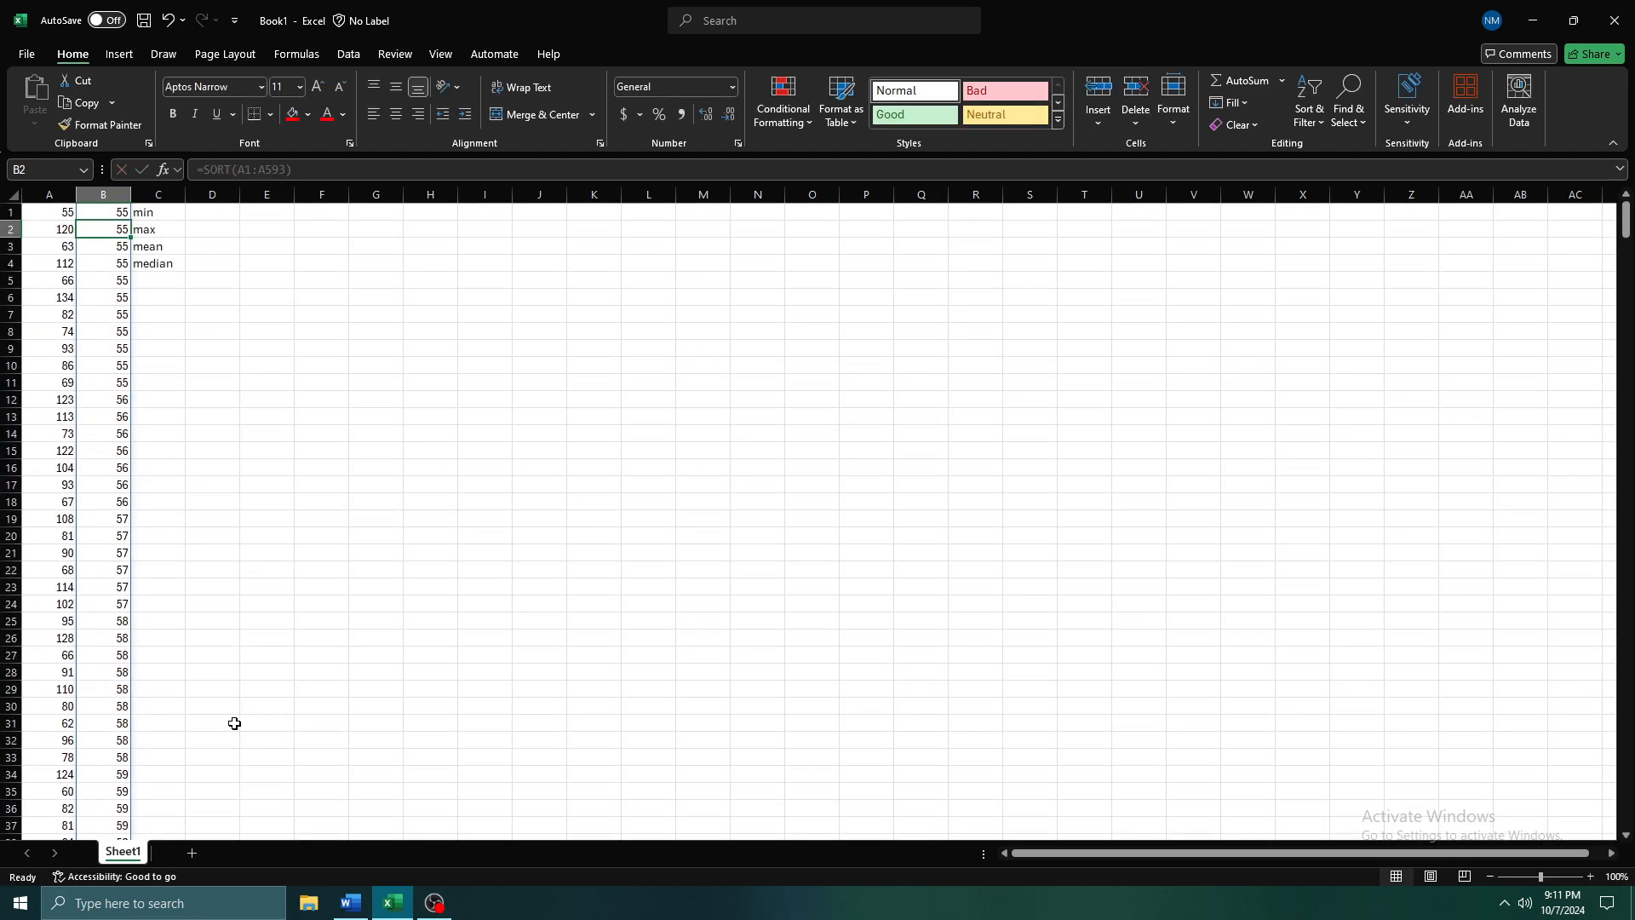
Examine the sorted values in column B from the first rows down to the last row
{"action": "left_click", "coordinate": [112, 297]}
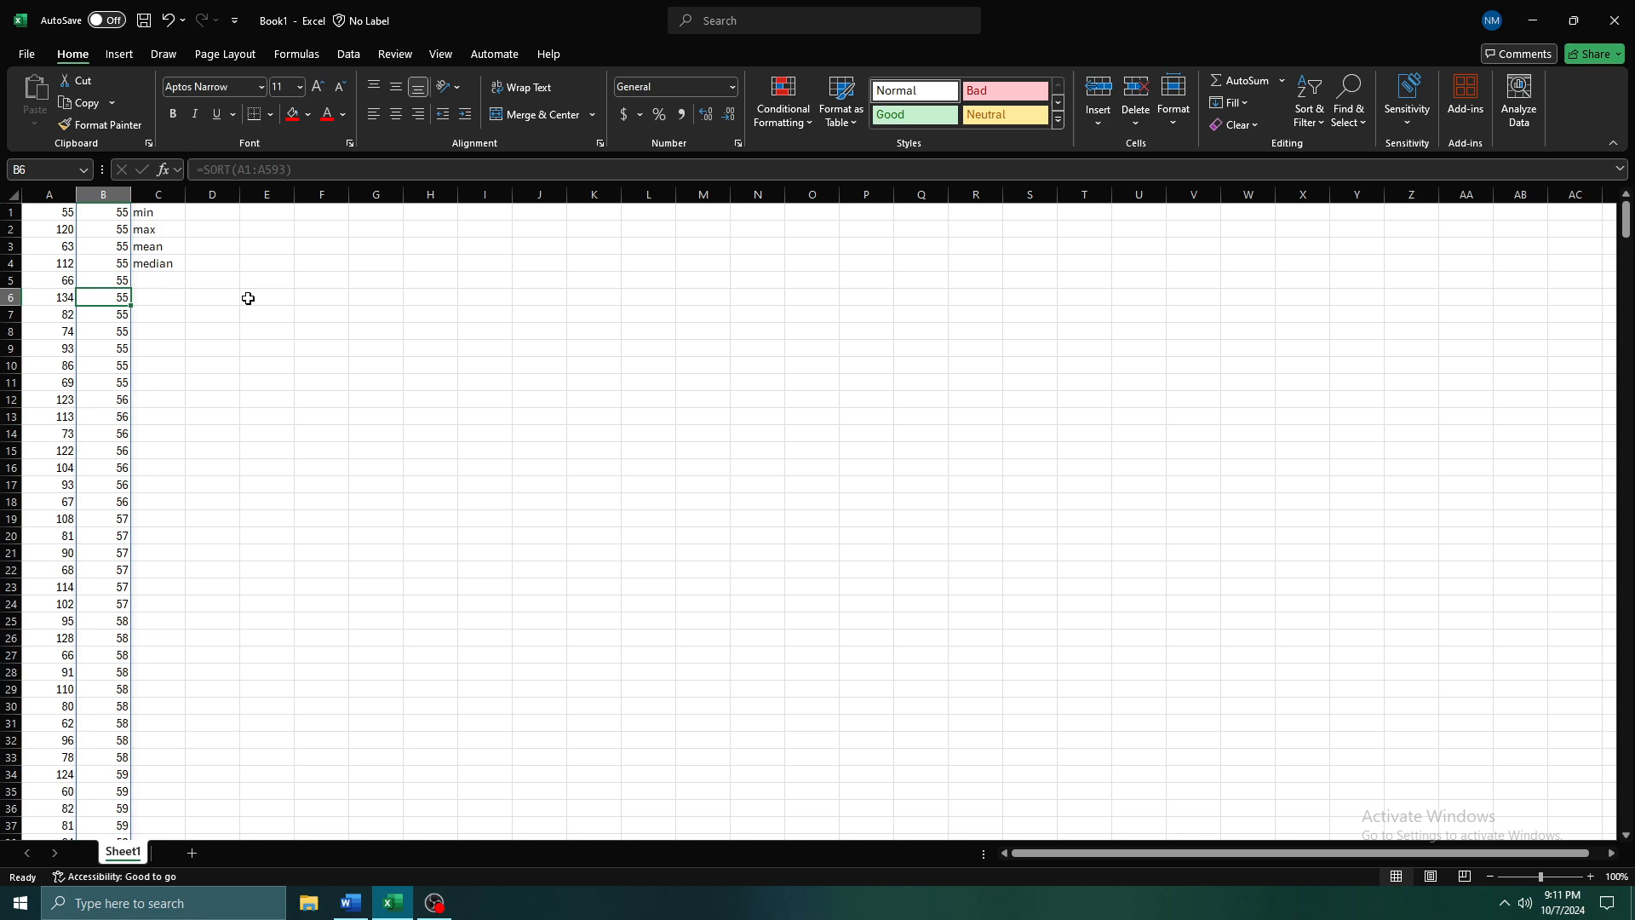
{"action": "key", "text": "Up"}
{"action": "key", "text": "Up"}
{"action": "key", "text": "Up"}
{"action": "key", "text": "Up"}
{"action": "key", "text": "Up"}
{"action": "key", "text": "Down"}
{"action": "key", "text": "Down"}
{"action": "key", "text": "Down"}
{"action": "key", "text": "Down"}
{"action": "key", "text": "Down"}
{"action": "key", "text": "Down"}
{"action": "key", "text": "Down"}
{"action": "key", "text": "Down"}
{"action": "key", "text": "Down"}
{"action": "key", "text": "Down"}
{"action": "key", "text": "Down"}
{"action": "key", "text": "Down"}
{"action": "key", "text": "Down"}
{"action": "key", "text": "Down"}
{"action": "key", "text": "Down"}
{"action": "key", "text": "Down"}
{"action": "key", "text": "Down"}
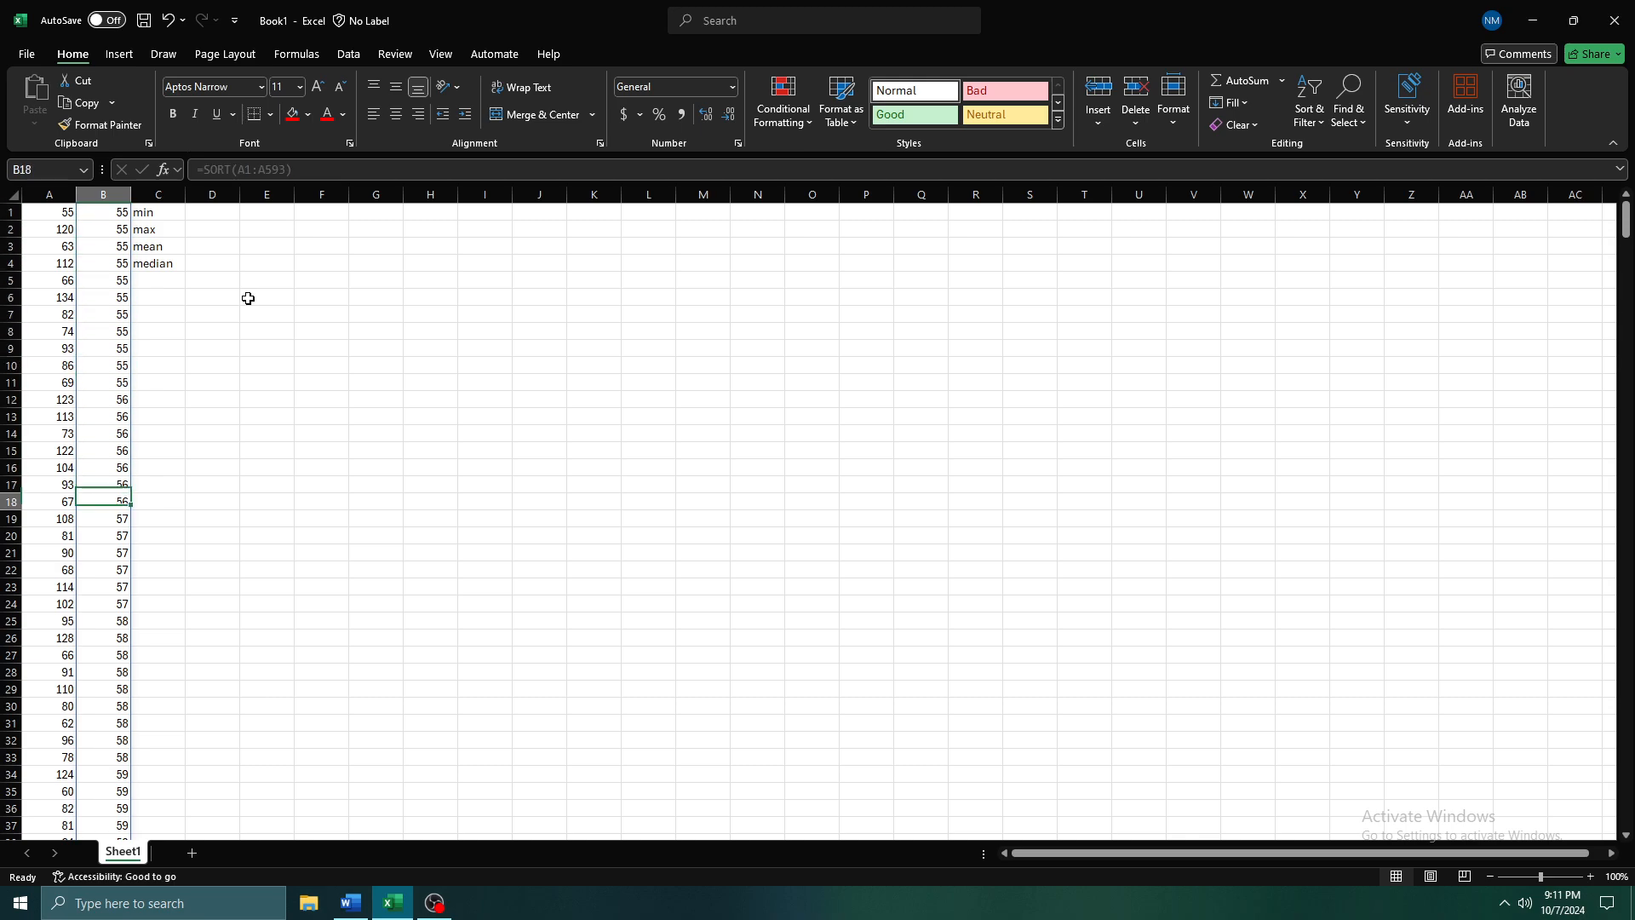
{"action": "key", "text": "Down"}
{"action": "key", "text": "Down"}
{"action": "key", "text": "Down"}
{"action": "key", "text": "ctrl+Down"}
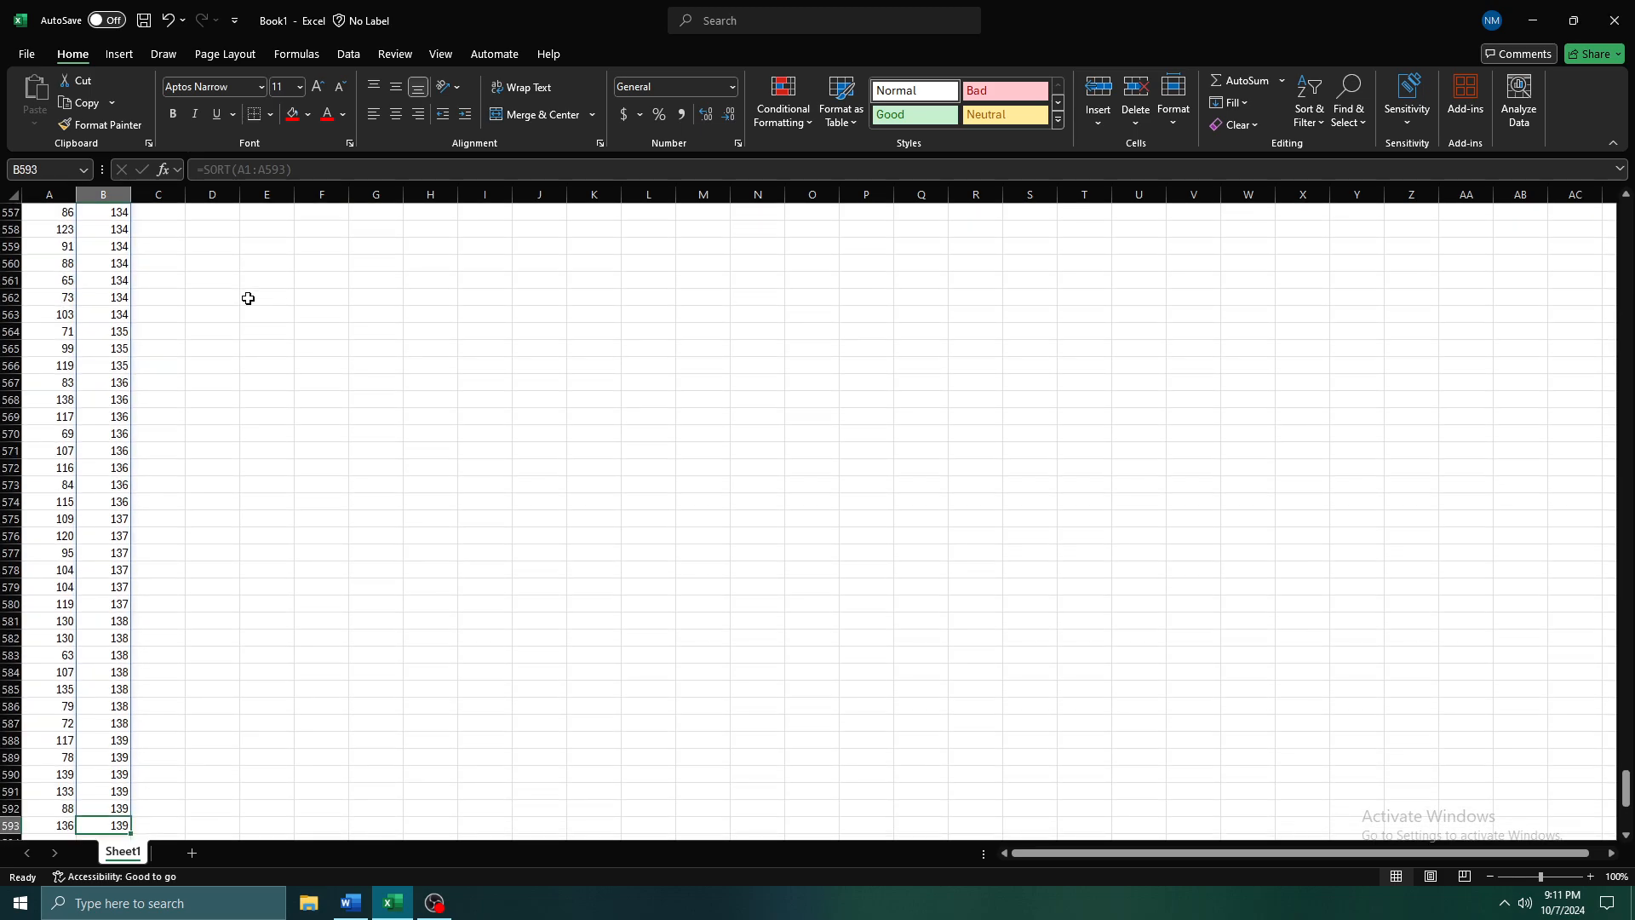
Examine the highest values at the end of the sorted list in column B
{"action": "key", "text": "Up"}
{"action": "key", "text": "Up"}
{"action": "key", "text": "Up"}
{"action": "key", "text": "Up"}
{"action": "key", "text": "Up"}
{"action": "key", "text": "Up"}
{"action": "key", "text": "Down"}
{"action": "key", "text": "Down"}
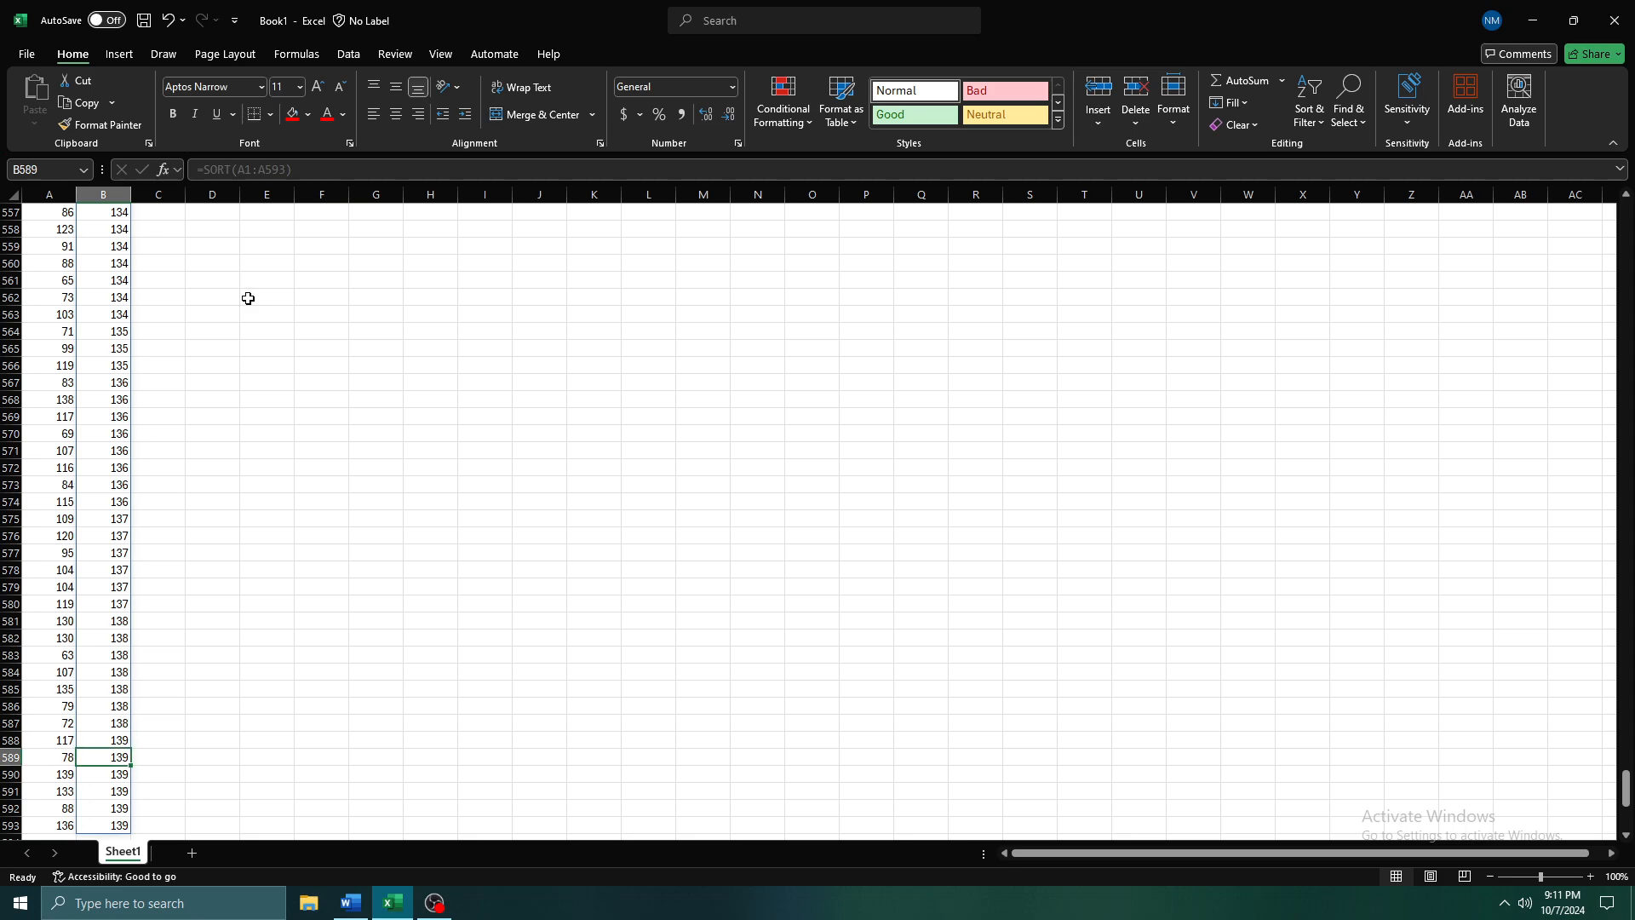
Enter 55 as a fixed minimum in D1, beside the min label
{"action": "key", "text": "ctrl+Up"}
{"action": "key", "text": "Right"}
{"action": "key", "text": "Right"}
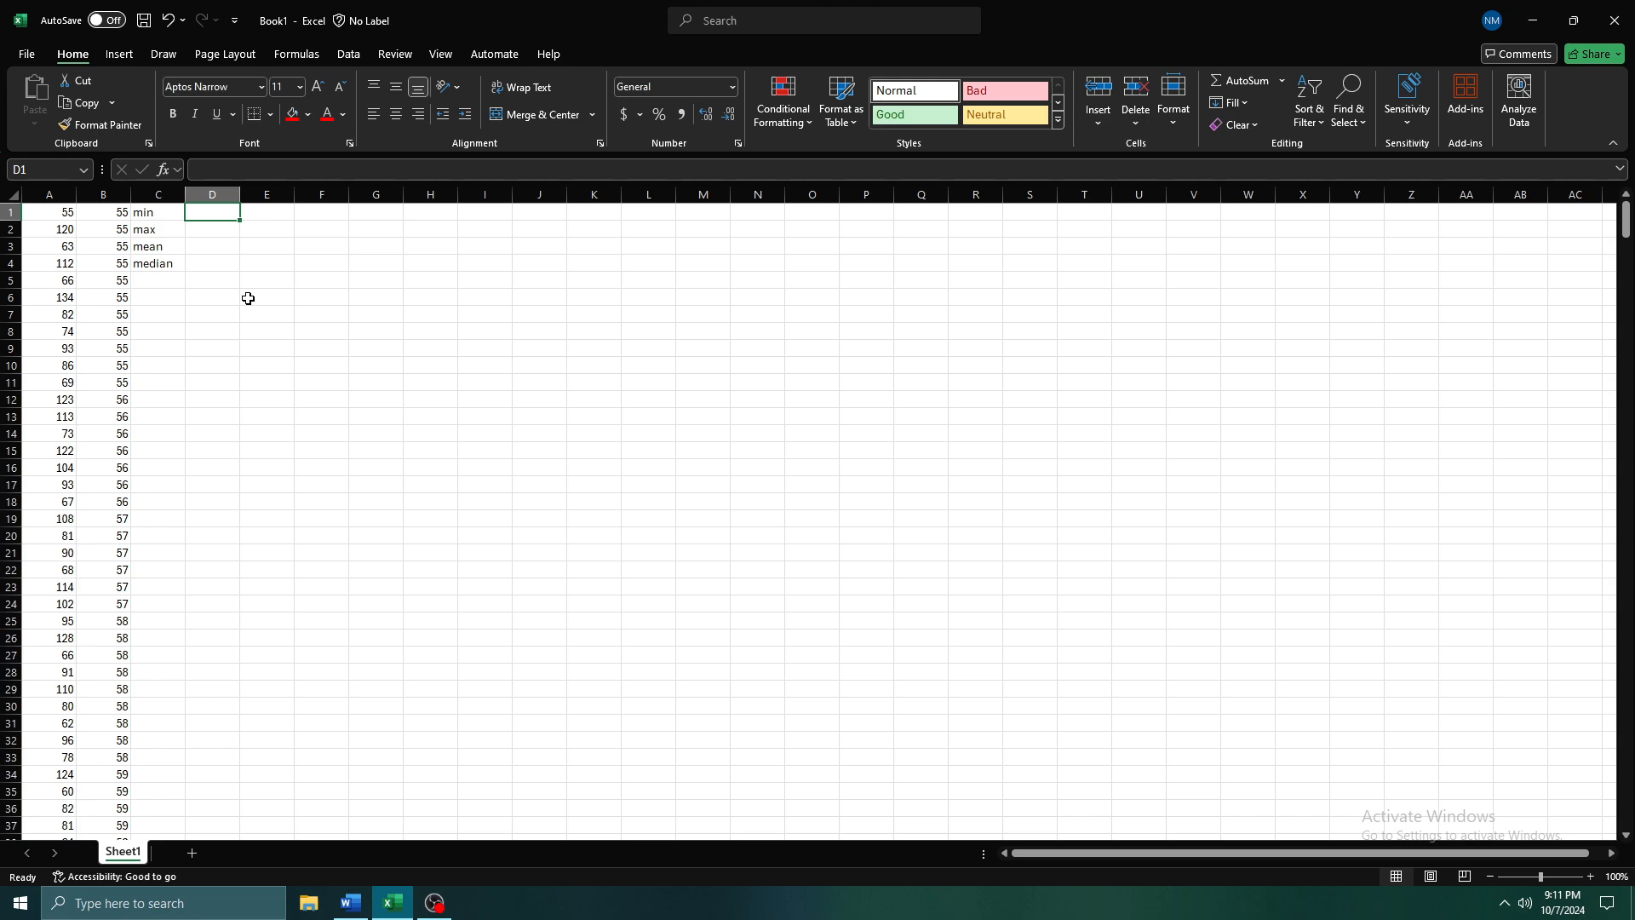
{"action": "key", "text": "Left"}
{"action": "key", "text": "Left"}
{"action": "key", "text": "Right"}
{"action": "key", "text": "Right"}
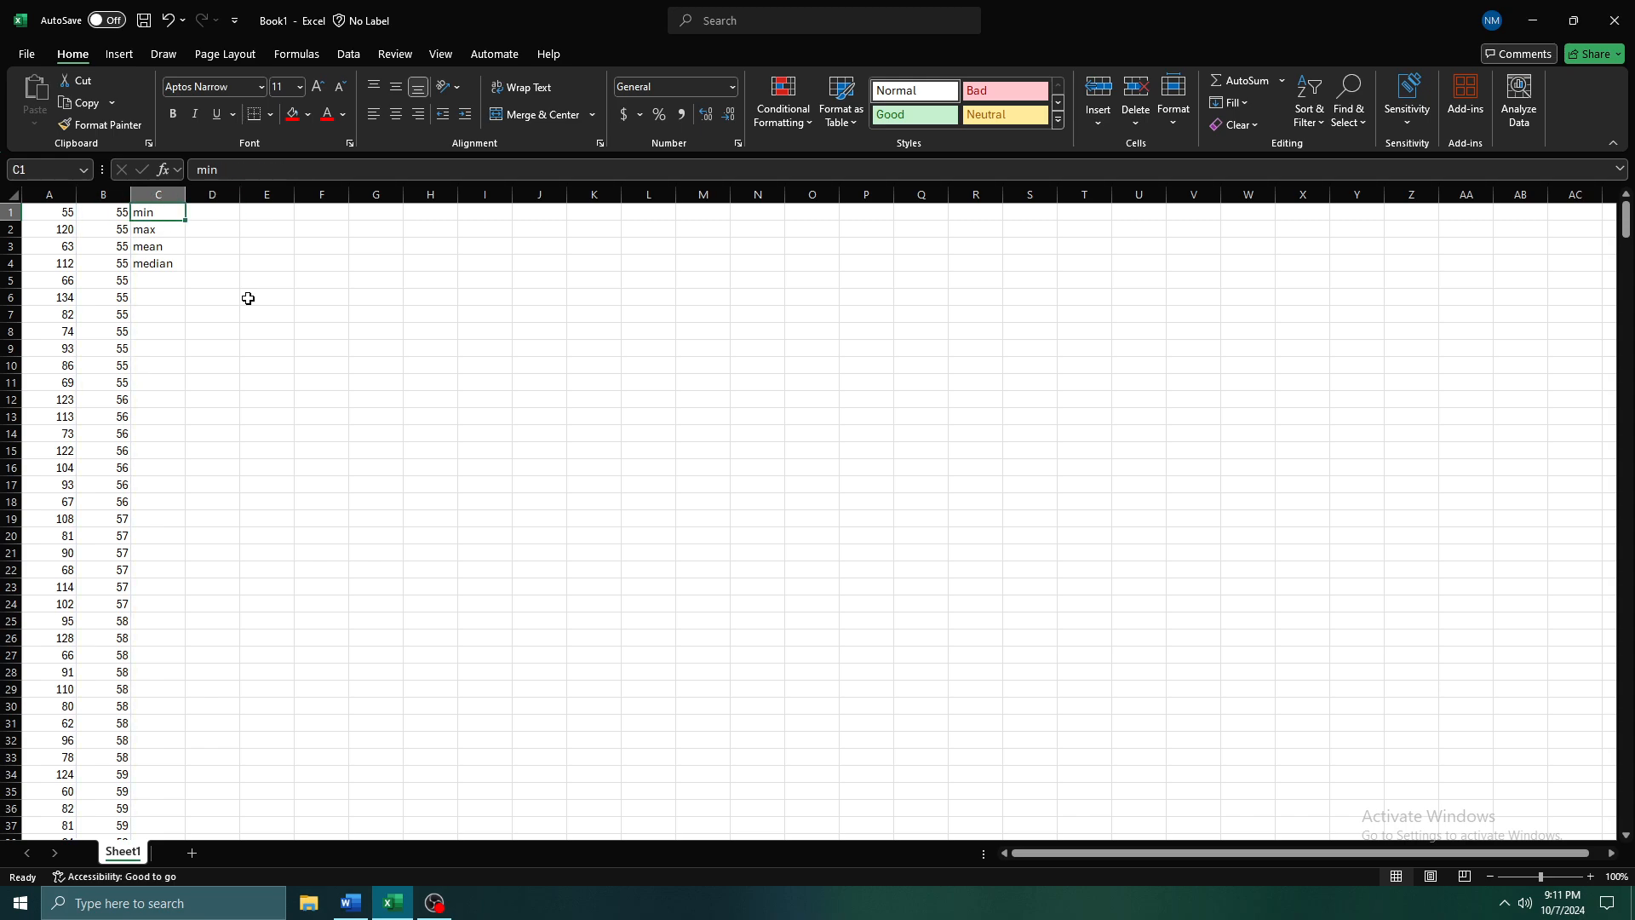
{"action": "type", "text": "55"}
{"action": "key", "text": "Return"}
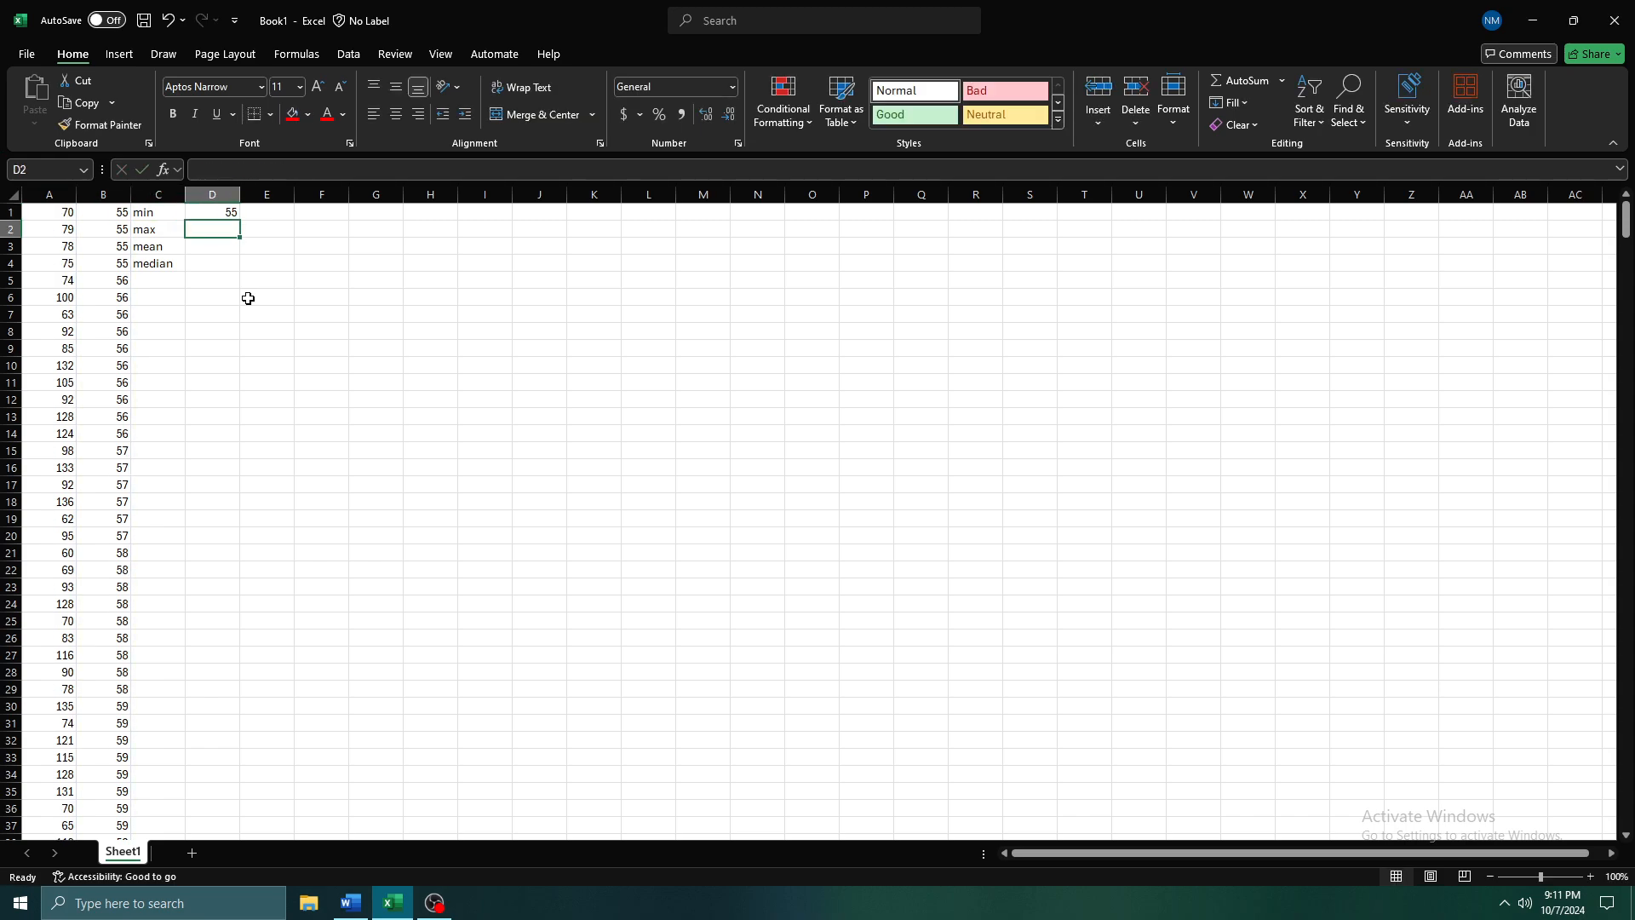
{"action": "key", "text": "Up"}
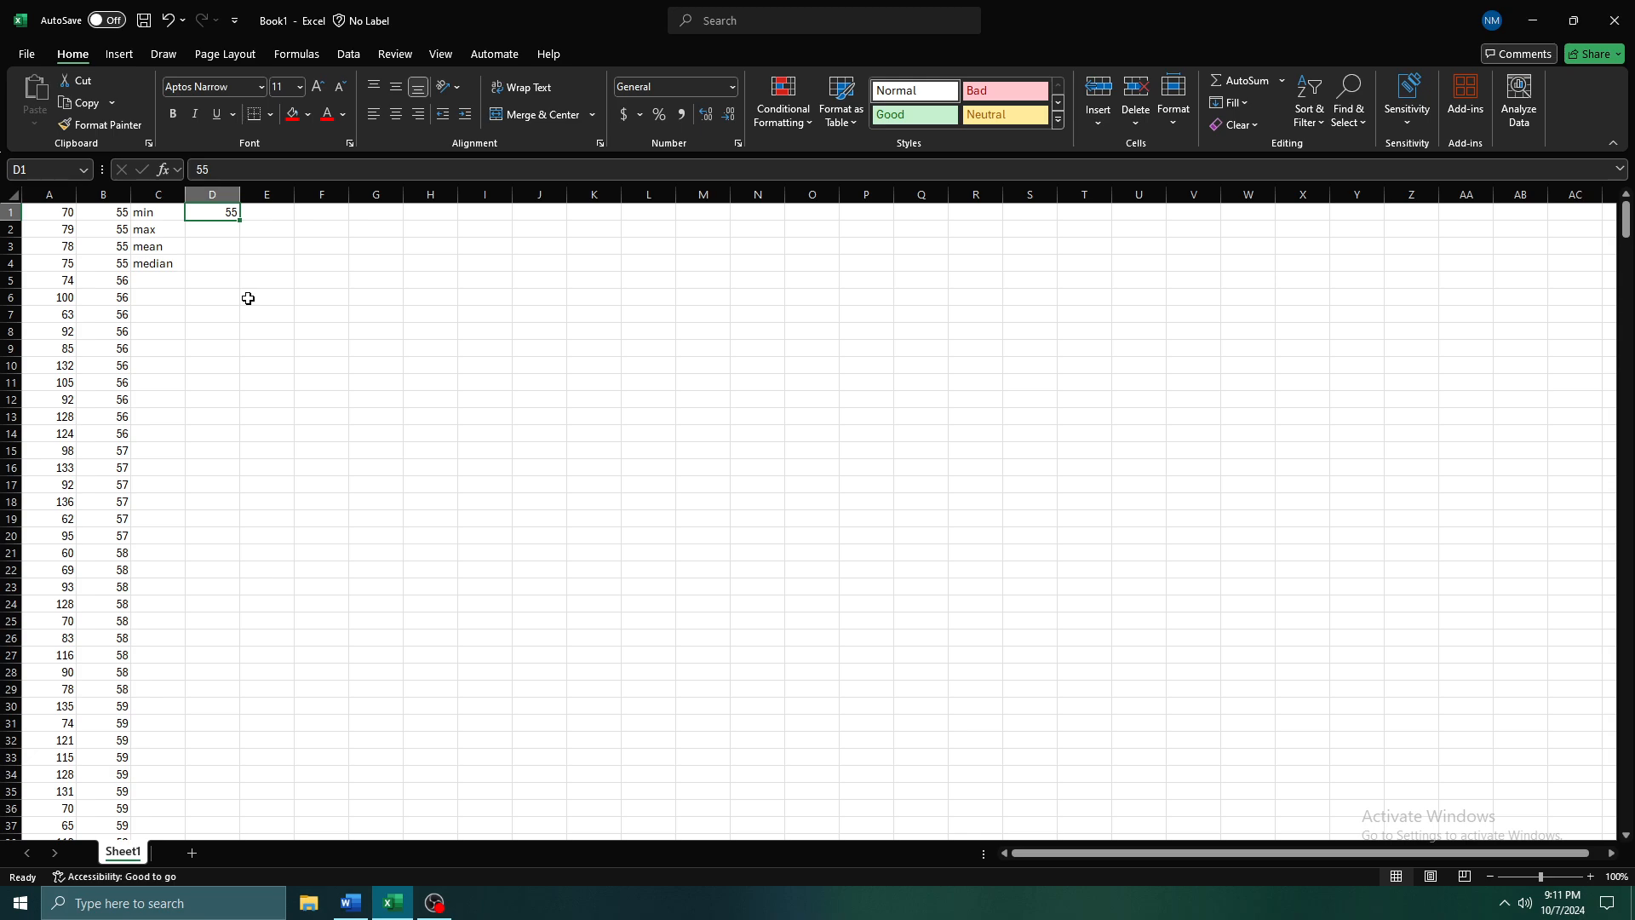
Recalculate the worksheet repeatedly to check the fixed minimum in D1 against the start of sorted column B
{"action": "key", "text": "F9"}
{"action": "key", "text": "F9"}
{"action": "key", "text": "F9"}
{"action": "key", "text": "F9"}
{"action": "key", "text": "F9"}
{"action": "key", "text": "F9"}
{"action": "key", "text": "F9"}
{"action": "key", "text": "F9"}
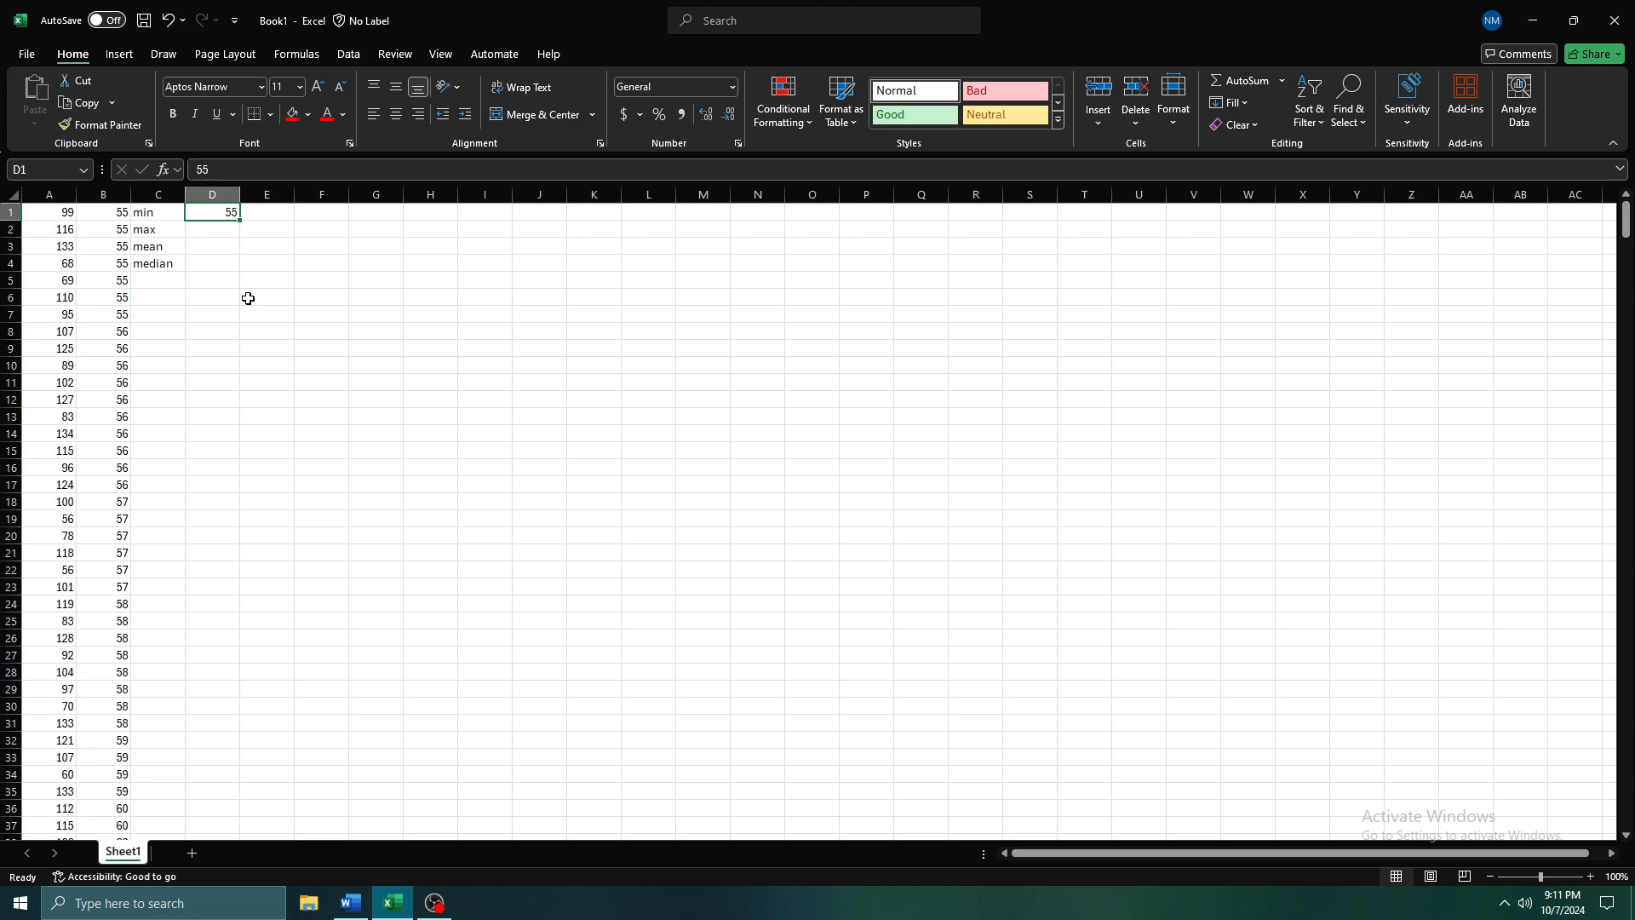
{"action": "key", "text": "F9"}
{"action": "key", "text": "F9"}
{"action": "key", "text": "F9"}
{"action": "key", "text": "F9"}
{"action": "key", "text": "F9"}
{"action": "key", "text": "F9"}
{"action": "key", "text": "F9"}
{"action": "key", "text": "F9"}
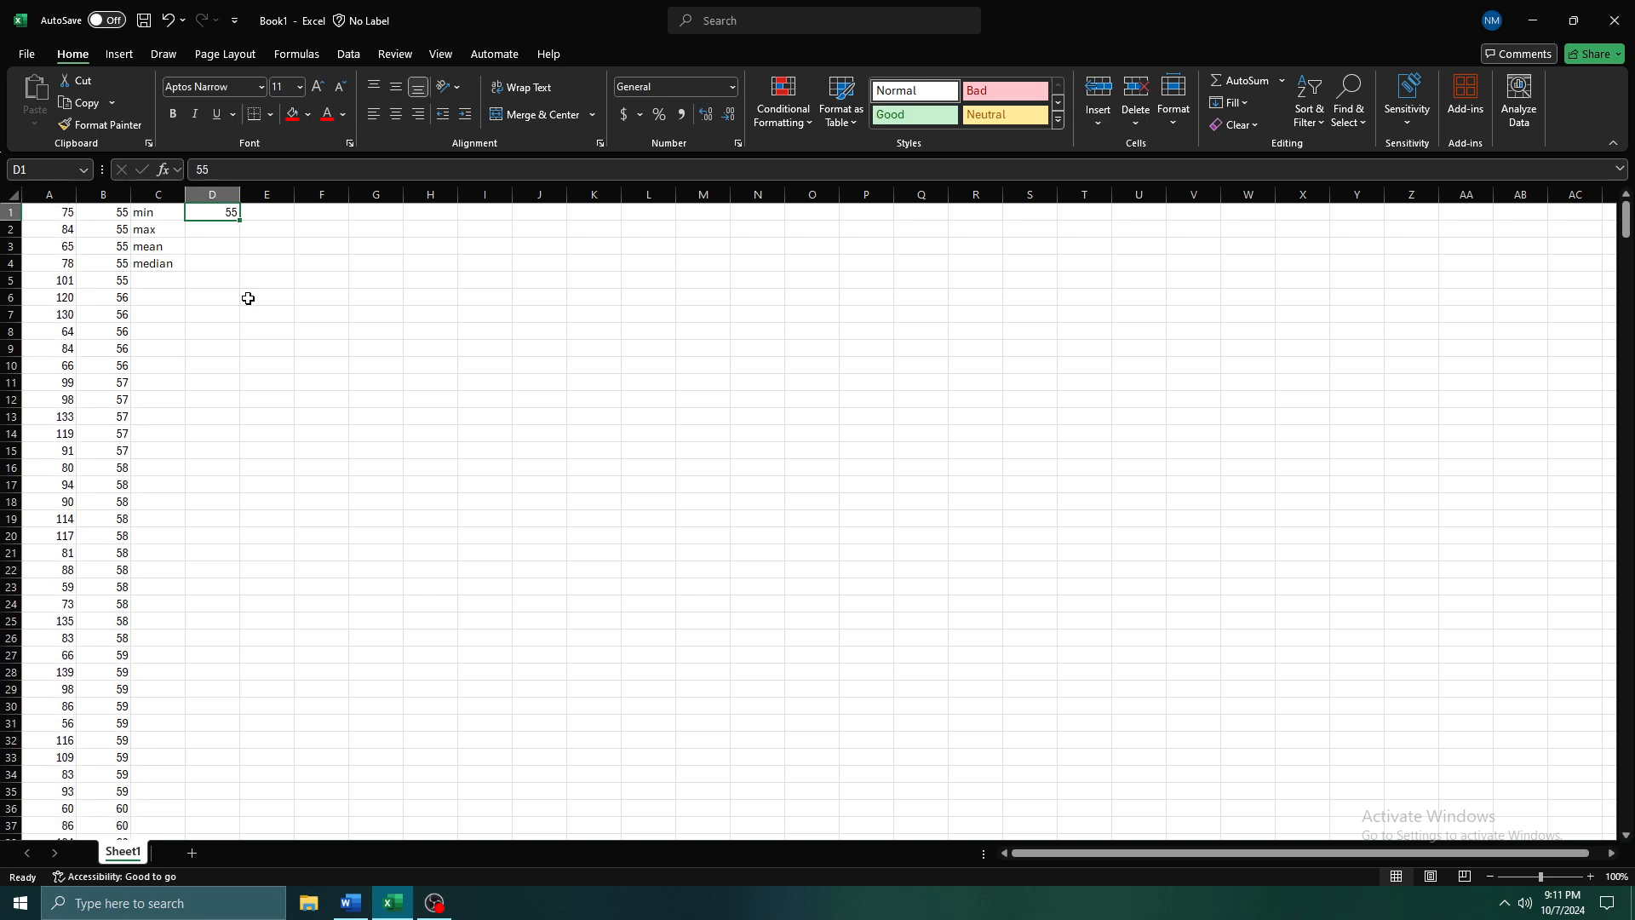
{"action": "key", "text": "F9"}
{"action": "key", "text": "F9"}
{"action": "key", "text": "F9"}
{"action": "key", "text": "F9"}
{"action": "key", "text": "F9"}
{"action": "key", "text": "F9"}
{"action": "key", "text": "F9"}
{"action": "key", "text": "F9"}
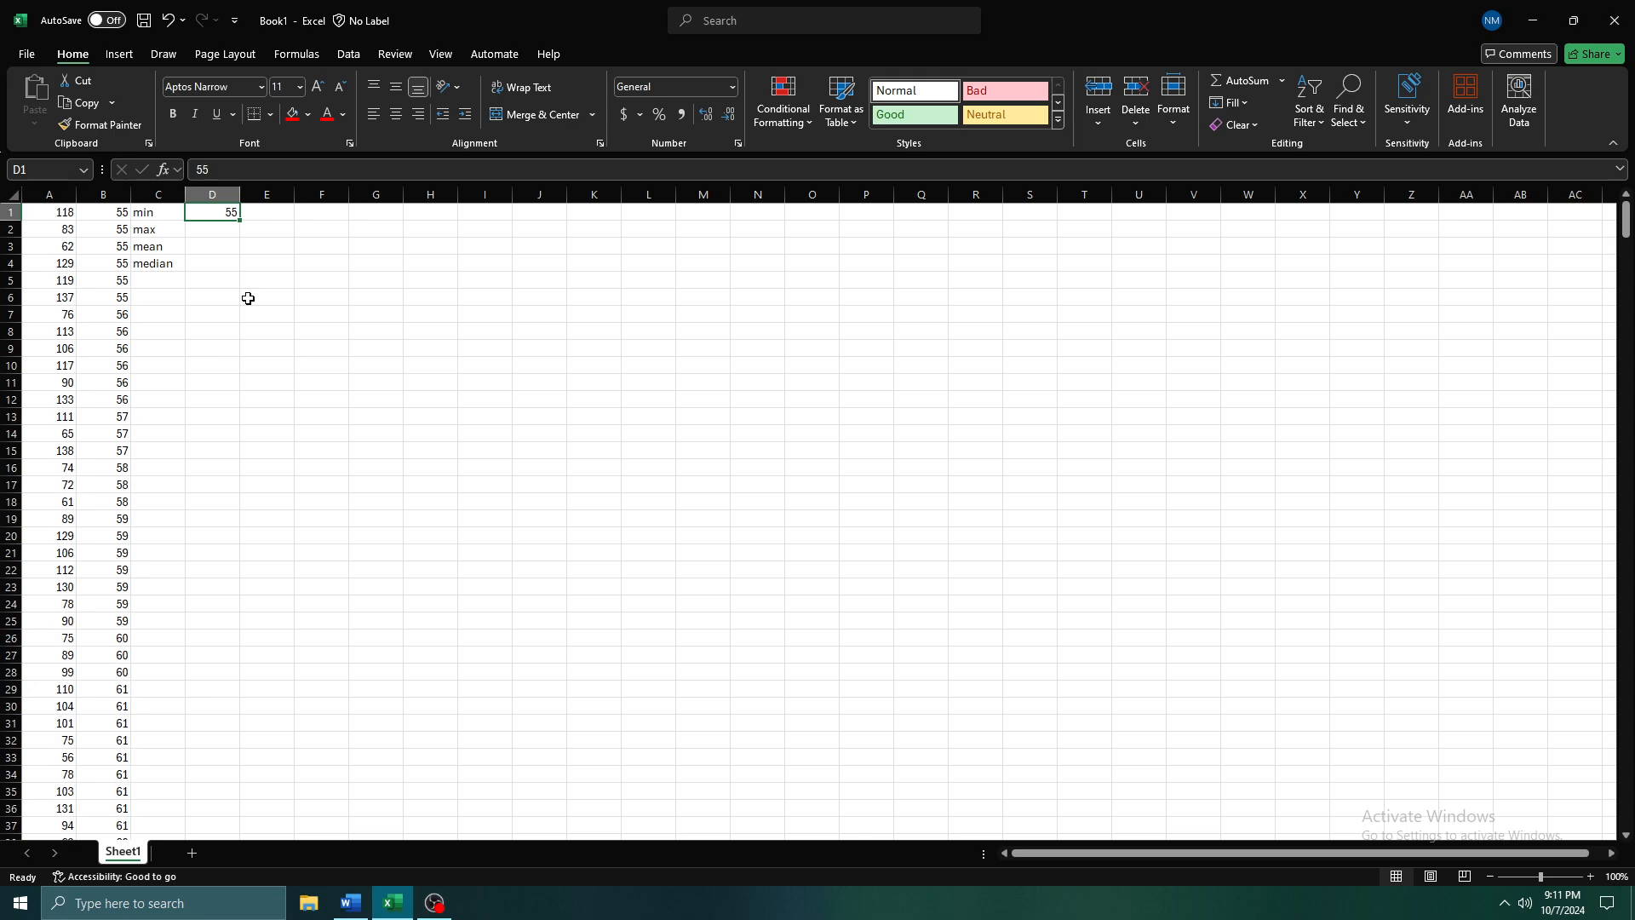
{"action": "key", "text": "F9"}
{"action": "key", "text": "F9"}
{"action": "key", "text": "F9"}
{"action": "key", "text": "F9"}
{"action": "key", "text": "F9"}
{"action": "key", "text": "F9"}
{"action": "key", "text": "F9"}
{"action": "key", "text": "F9"}
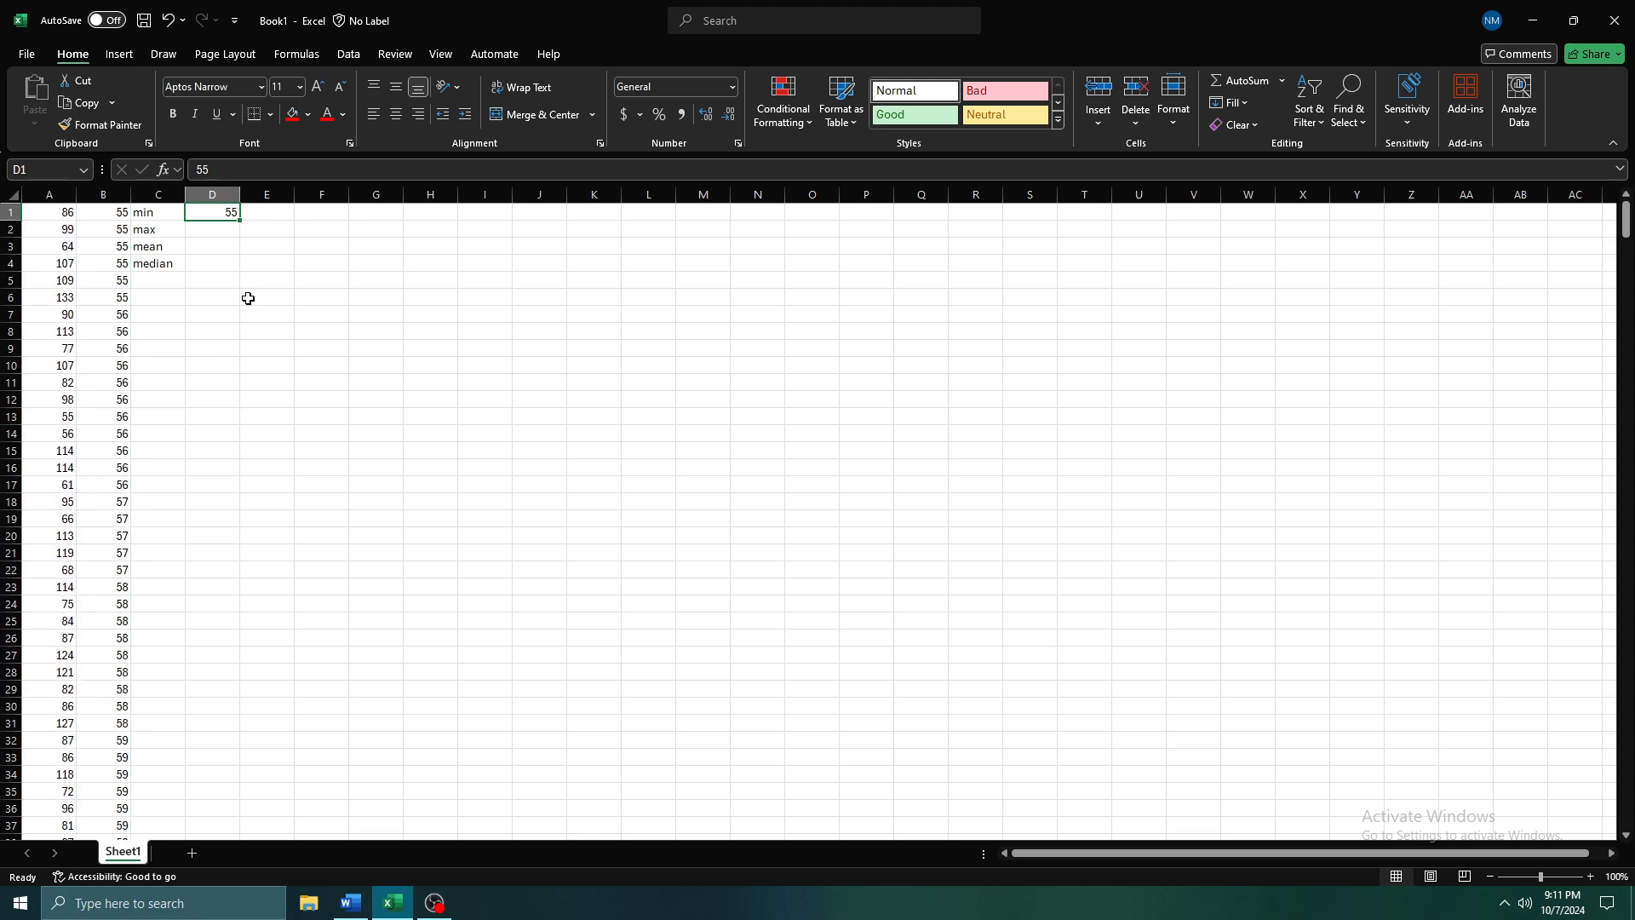
{"action": "key", "text": "F9"}
{"action": "key", "text": "F9"}
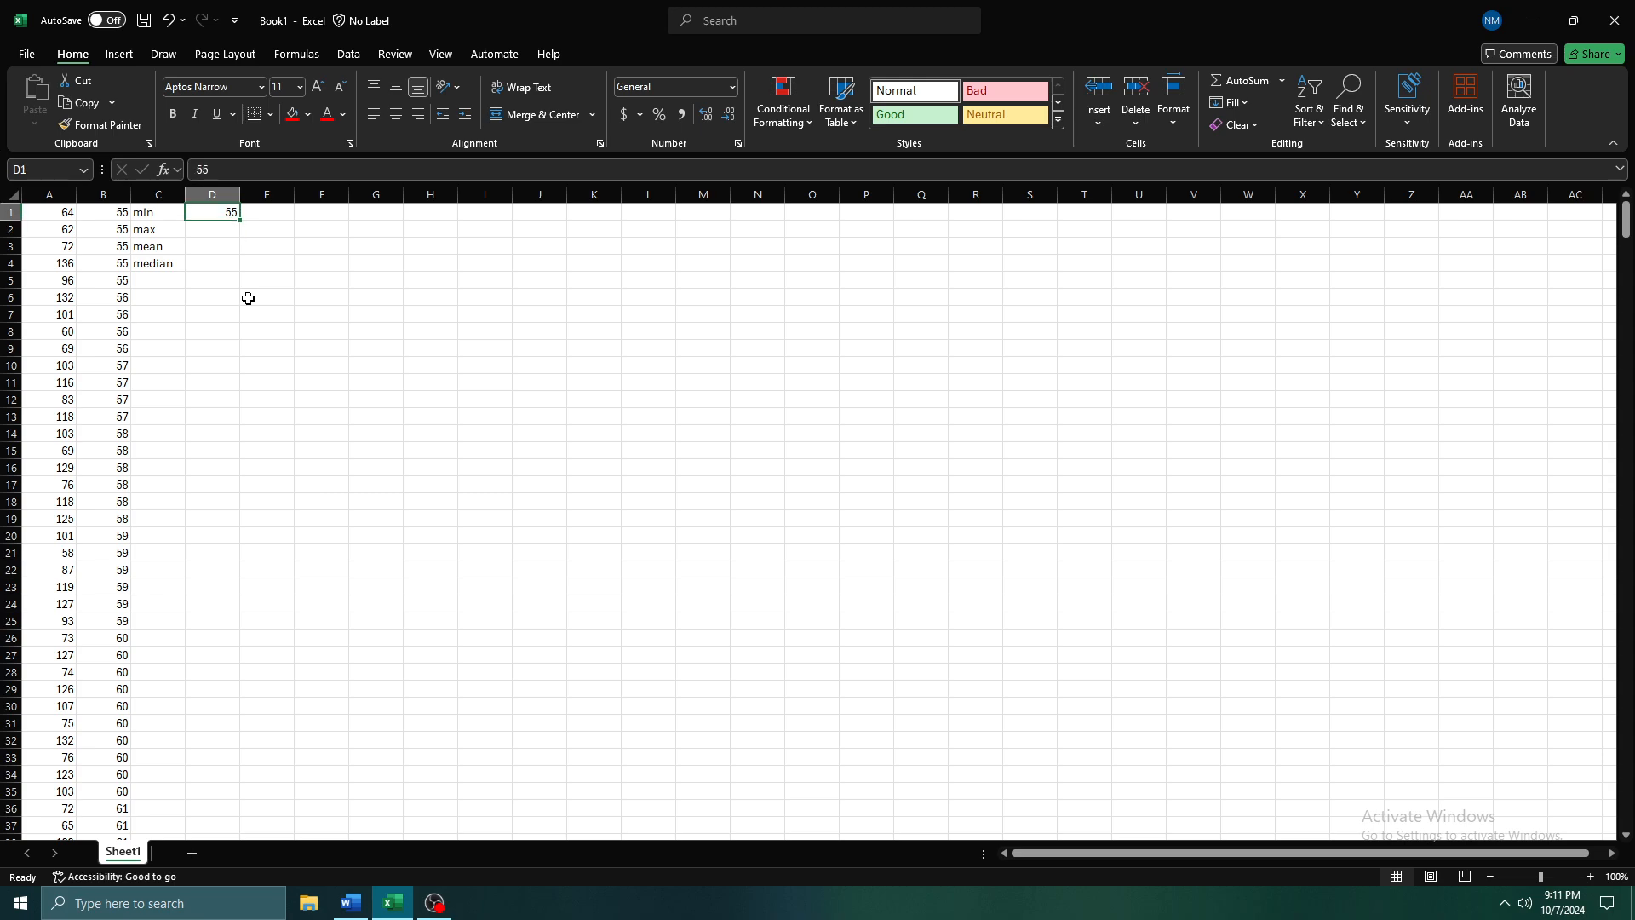
Replace the fixed value in D1 with a MIN formula over the sorted range B1#
{"action": "type", "text": "="}
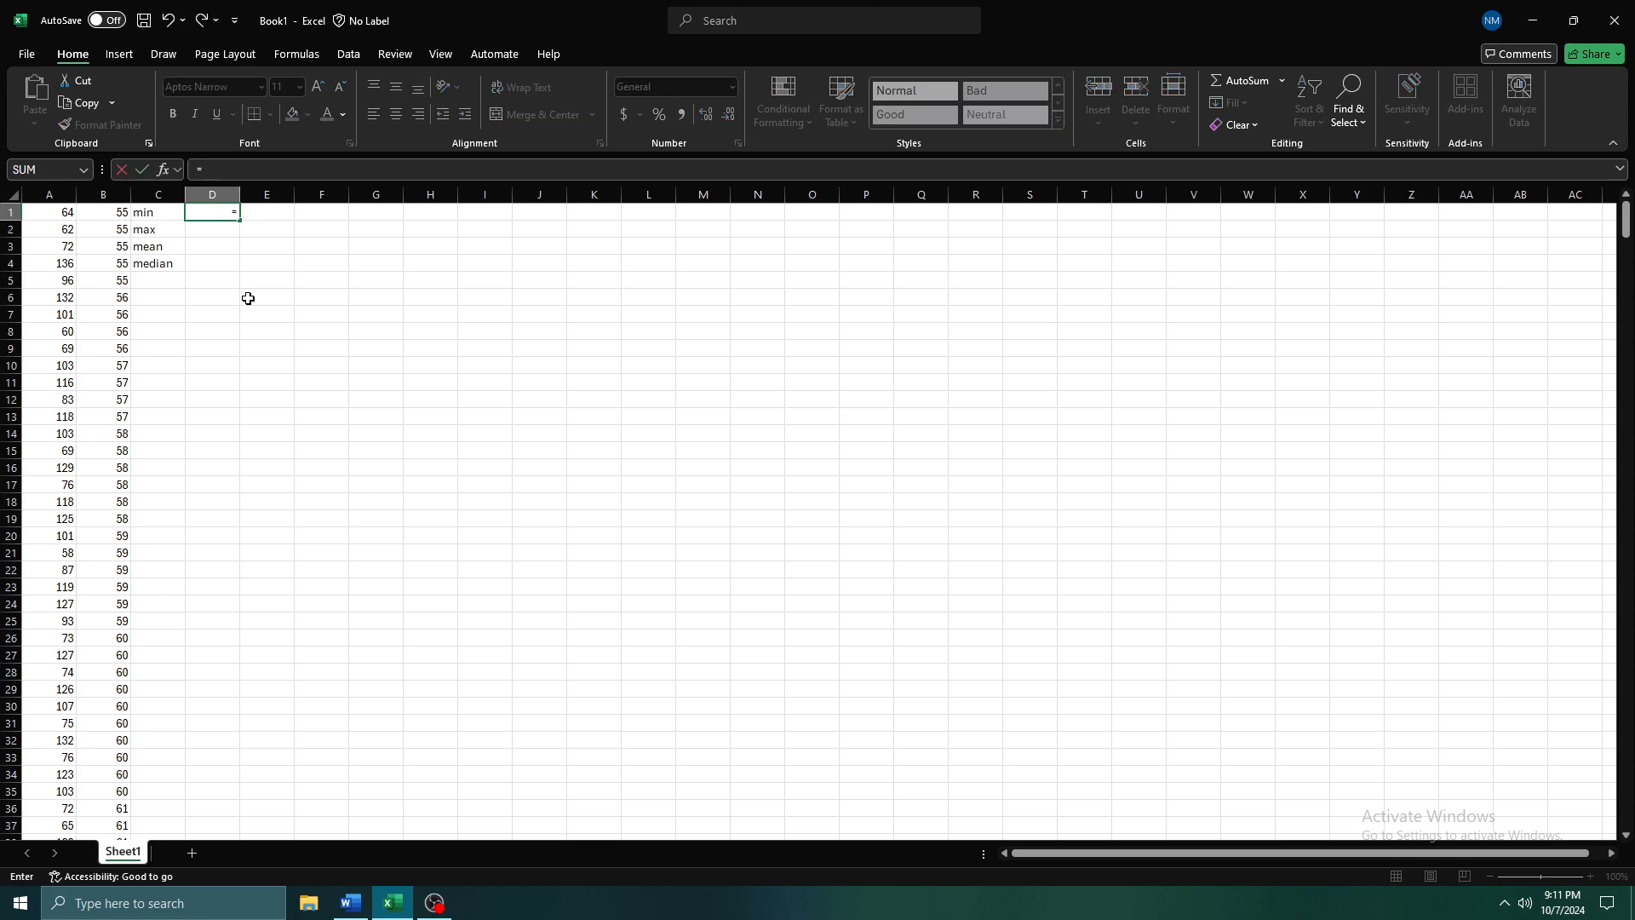
{"action": "type", "text": "min"}
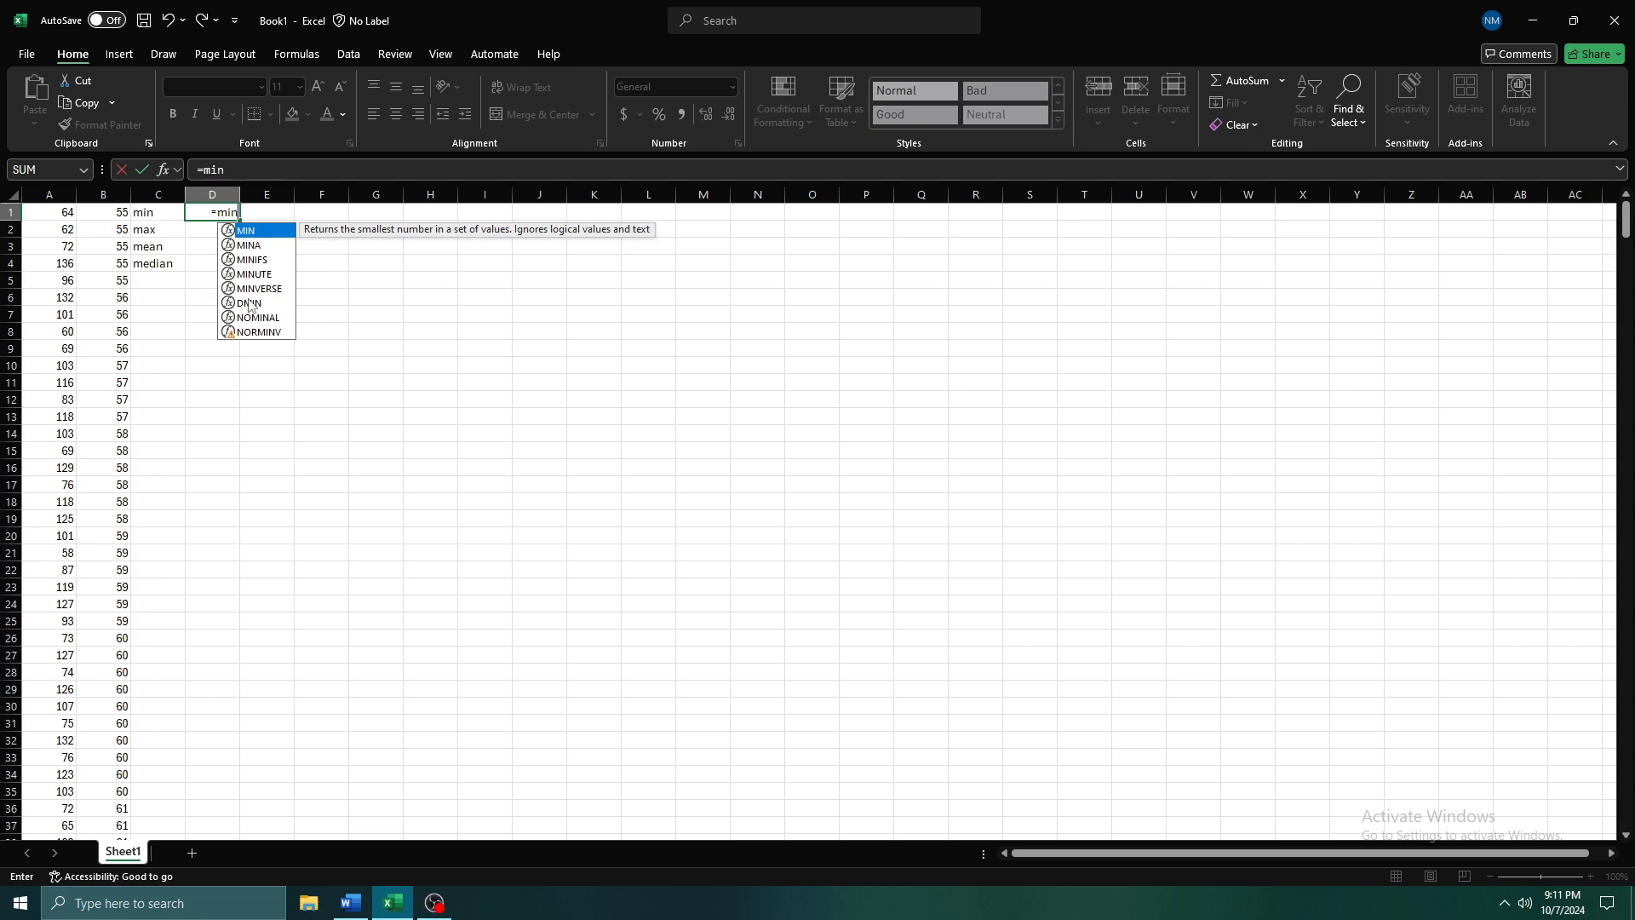
{"action": "key", "text": "Tab"}
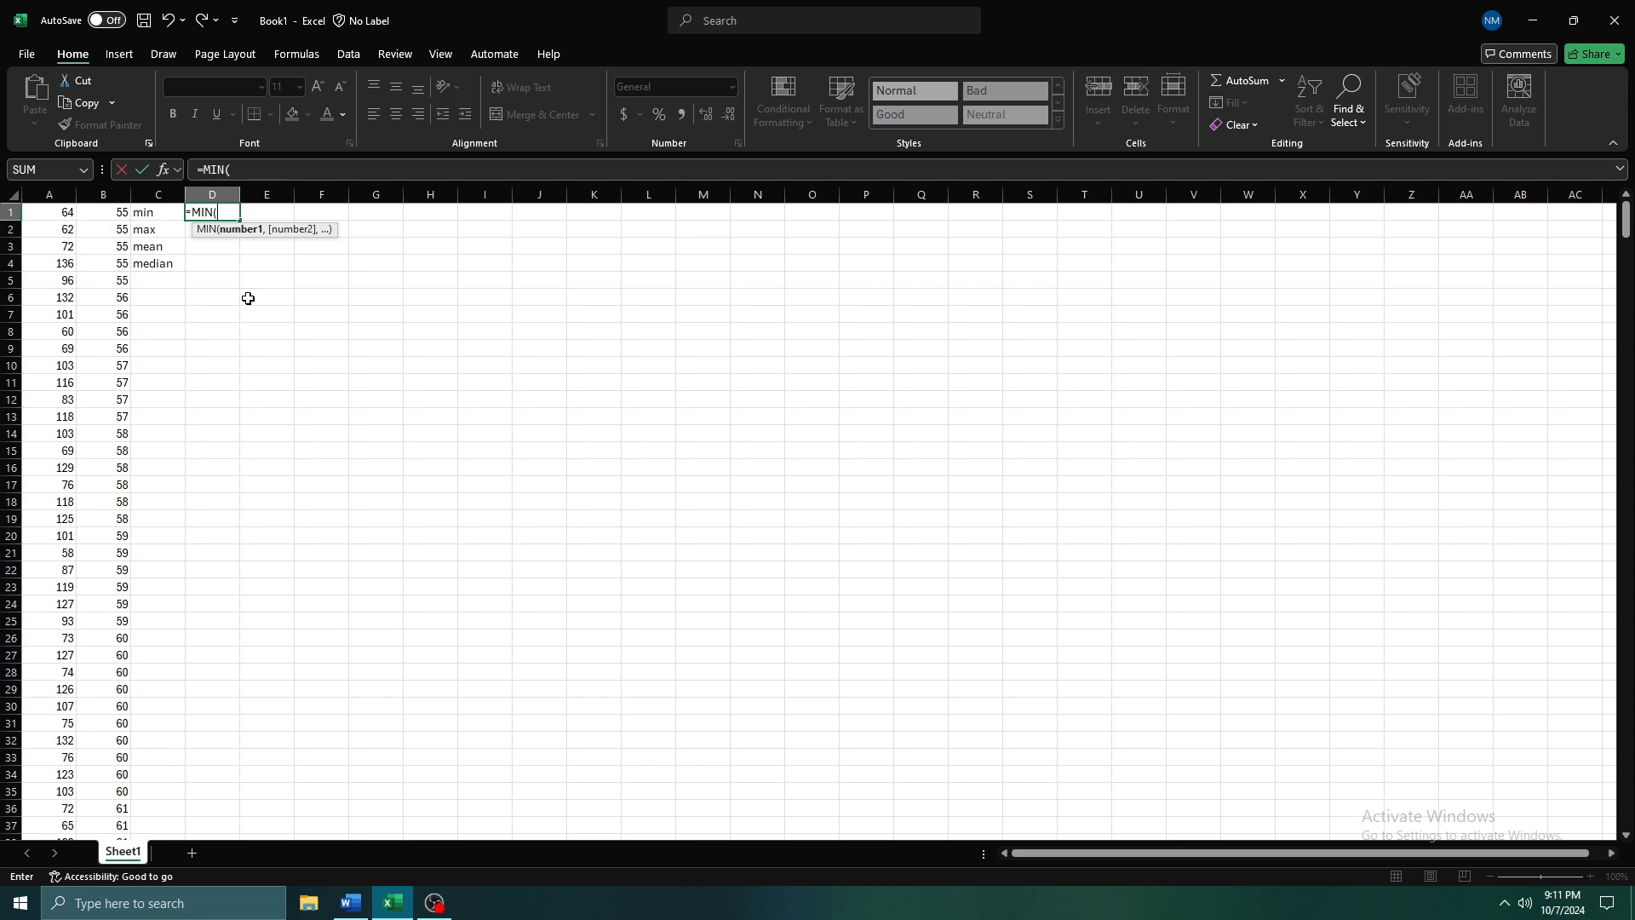
{"action": "key", "text": "Left"}
{"action": "key", "text": "Left"}
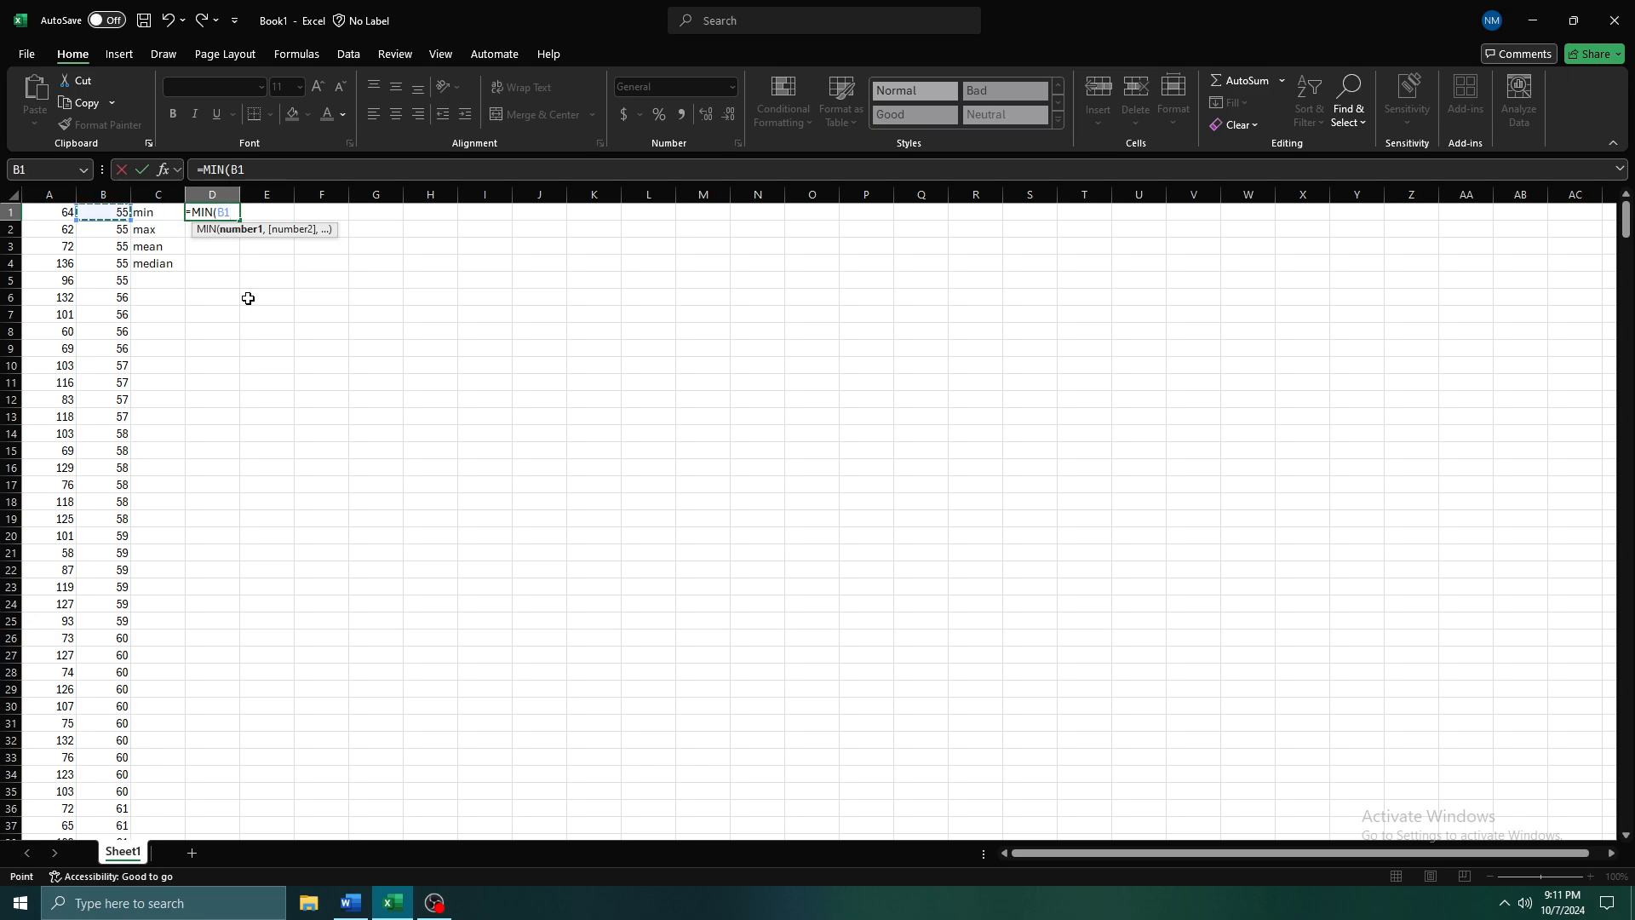
{"action": "key", "text": "ctrl+shift+Down"}
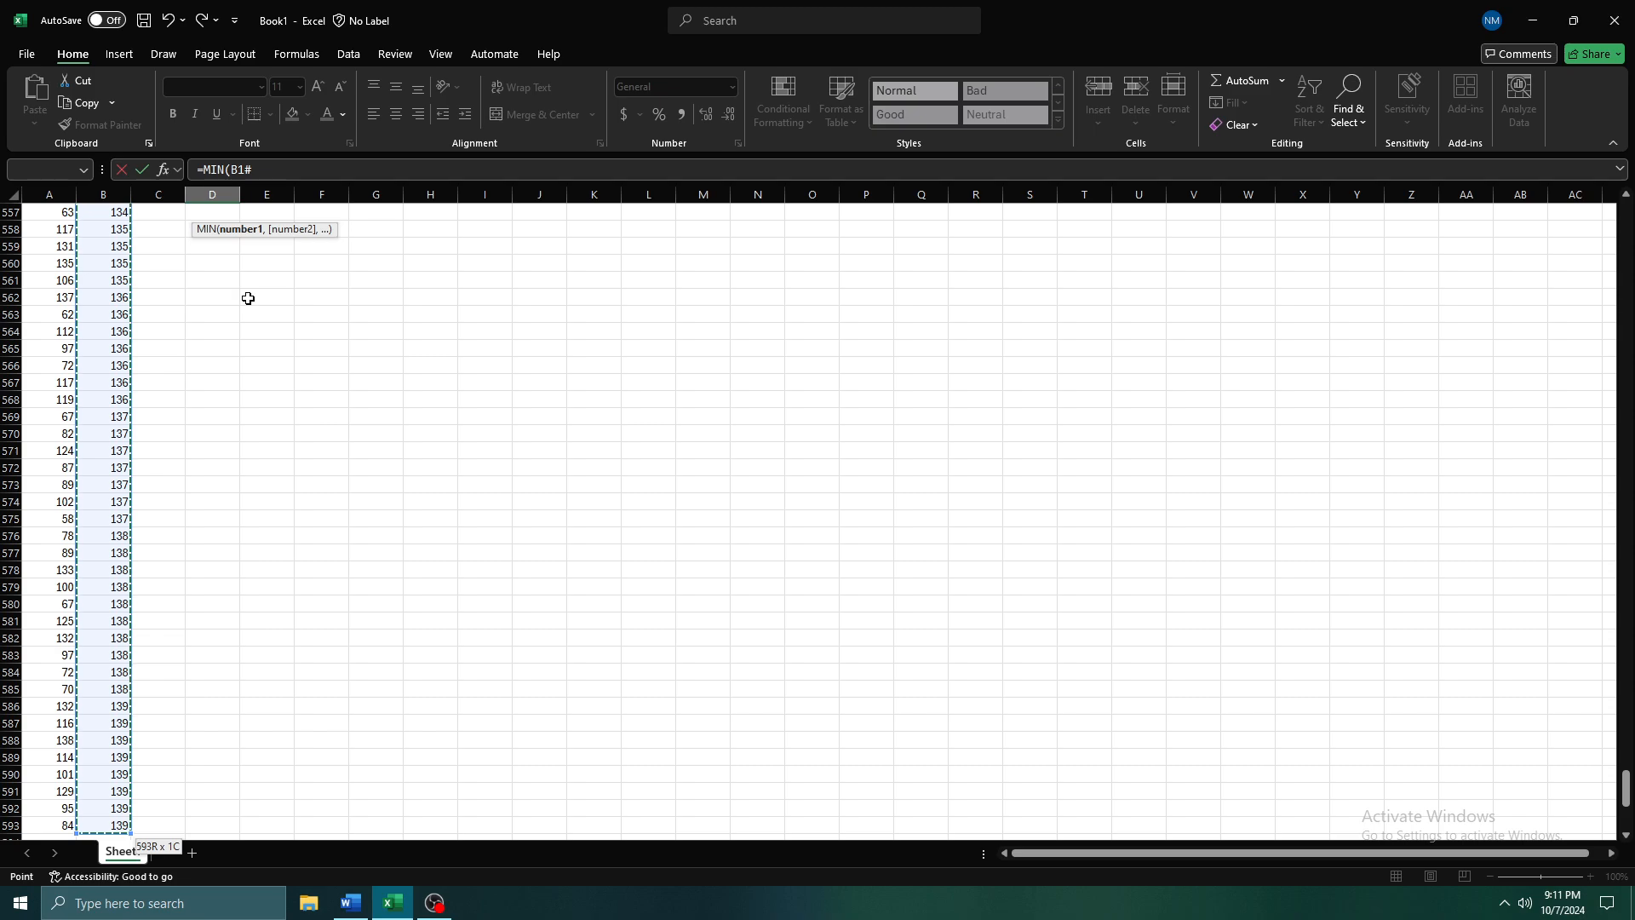
{"action": "key", "text": "Return"}
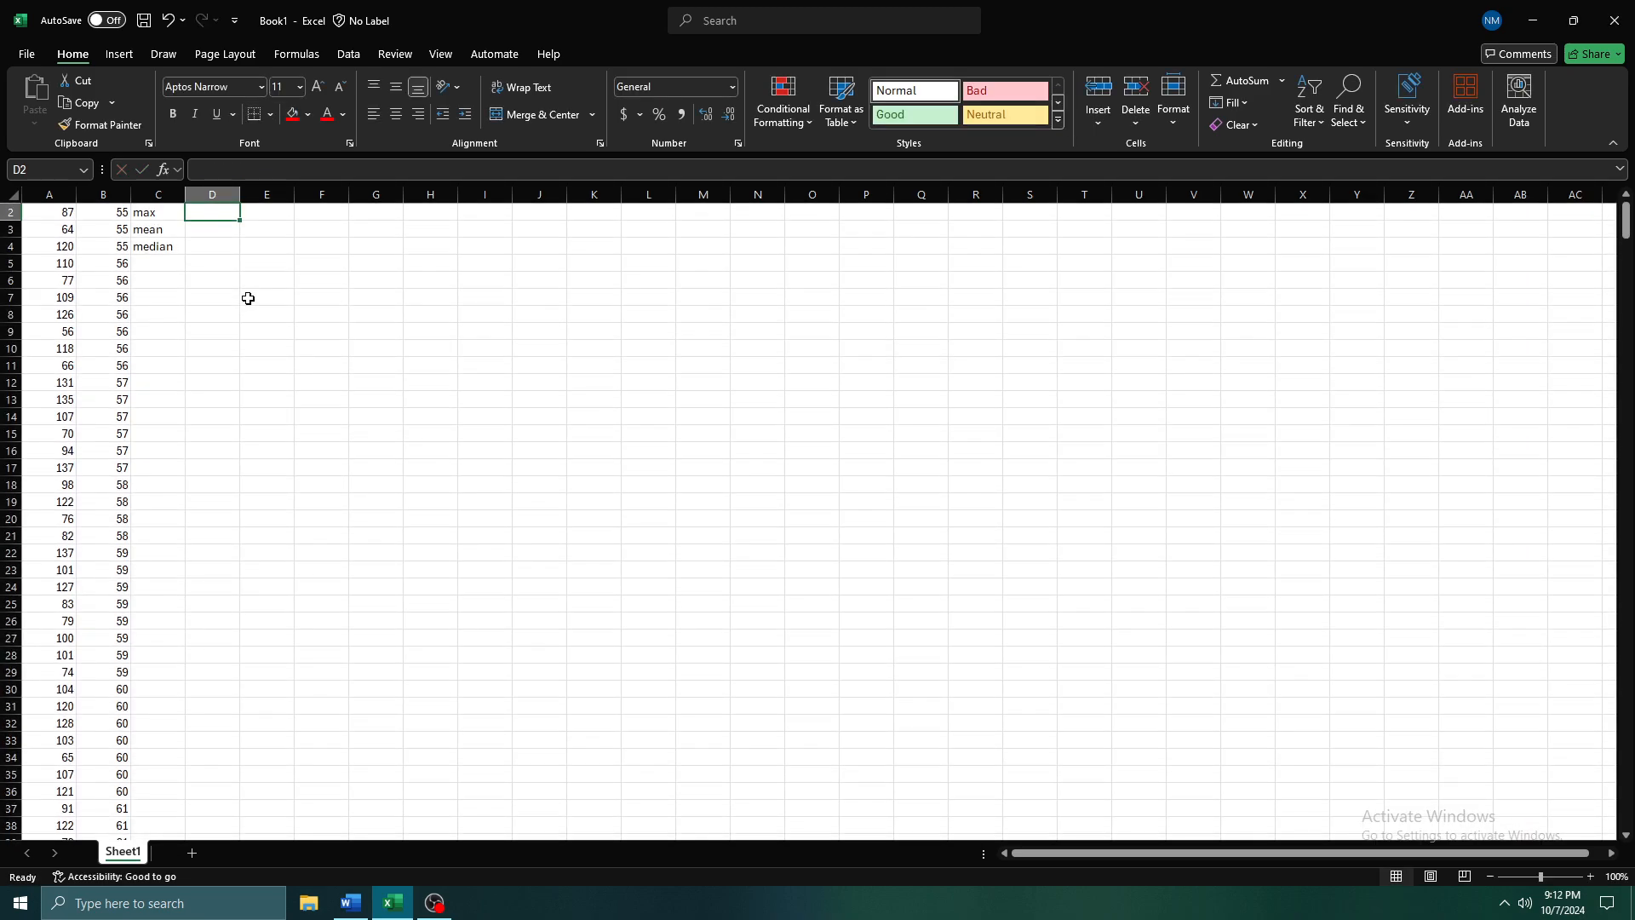
Clear D1 and re-enter the formula =MIN(B1#) to return the minimum of the sorted column
{"action": "key", "text": "Up"}
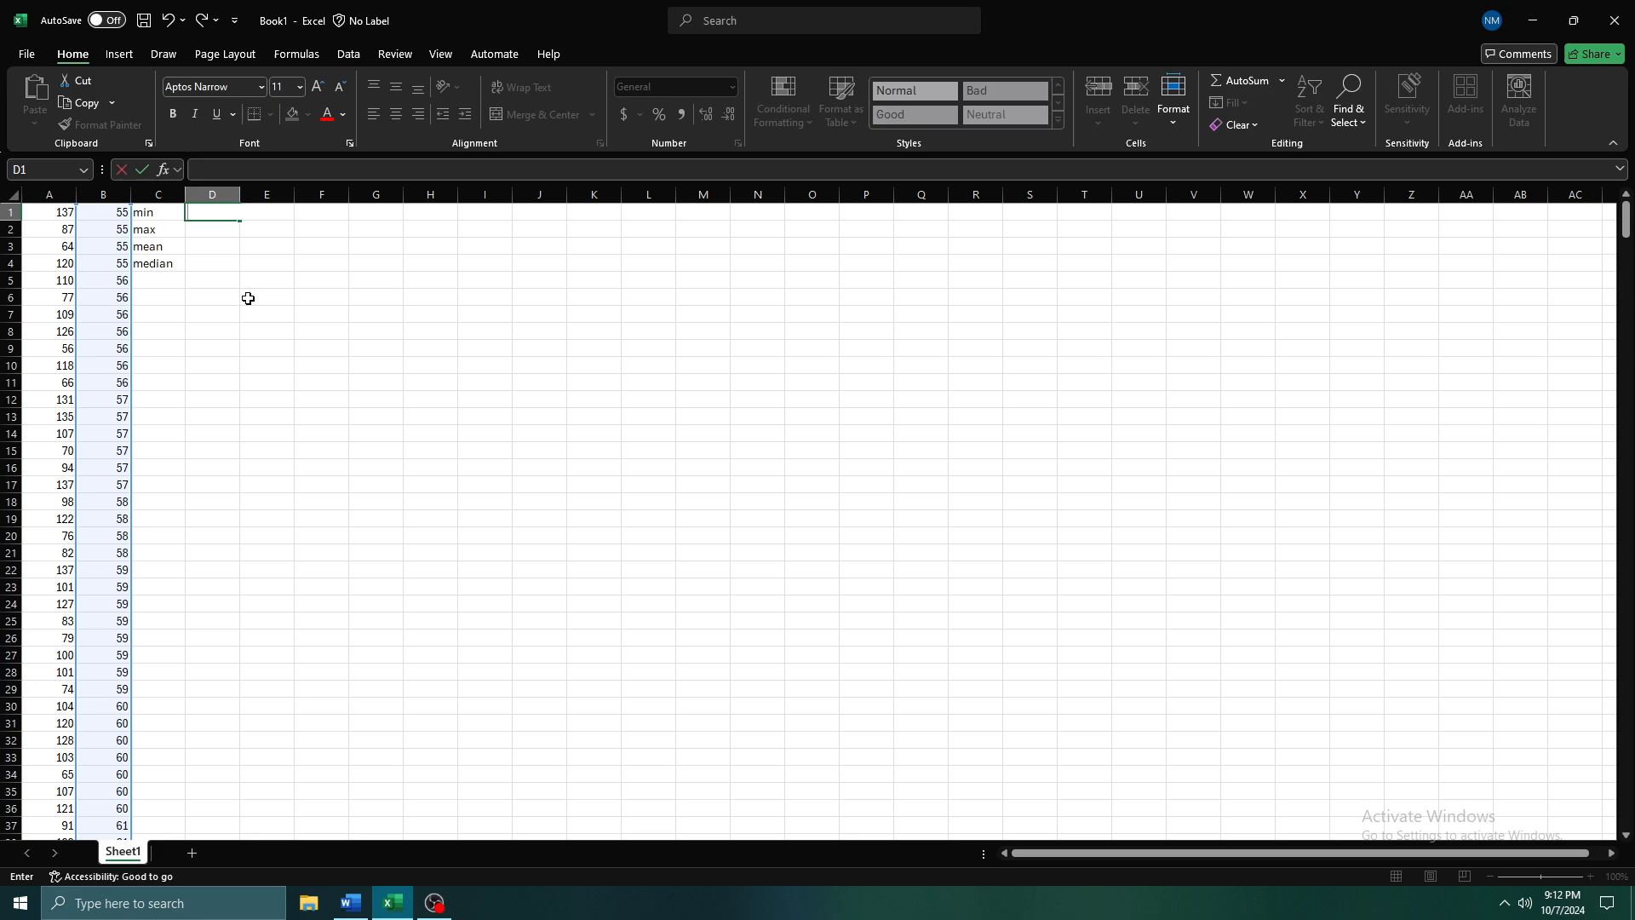
{"action": "key", "text": "Delete"}
{"action": "type", "text": "=min"}
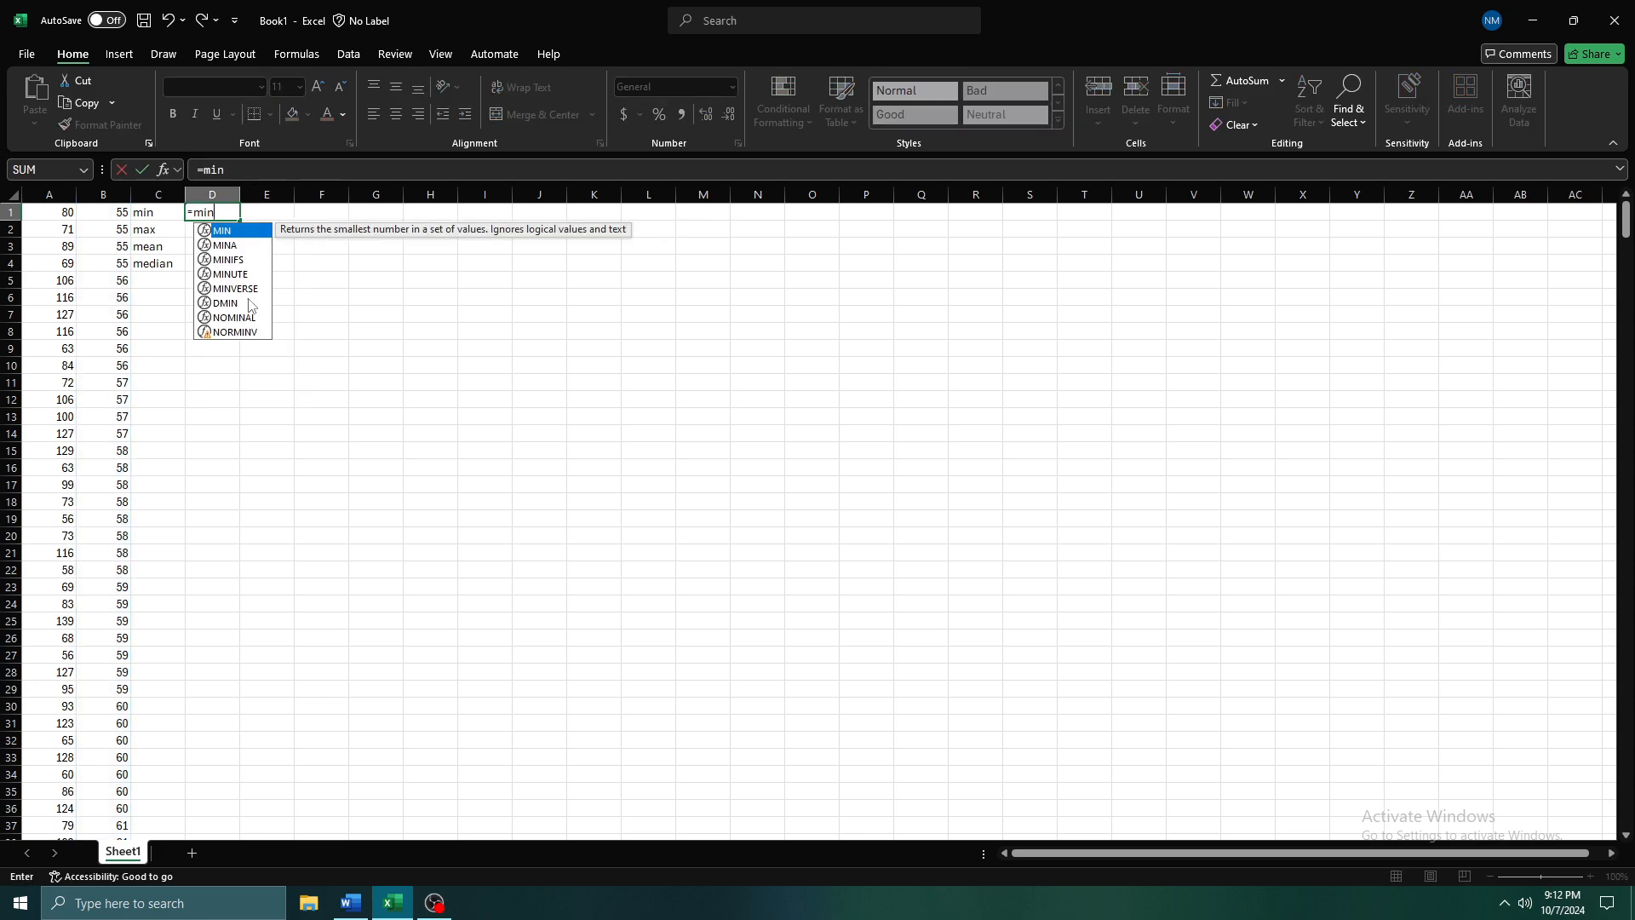
{"action": "key", "text": "Tab"}
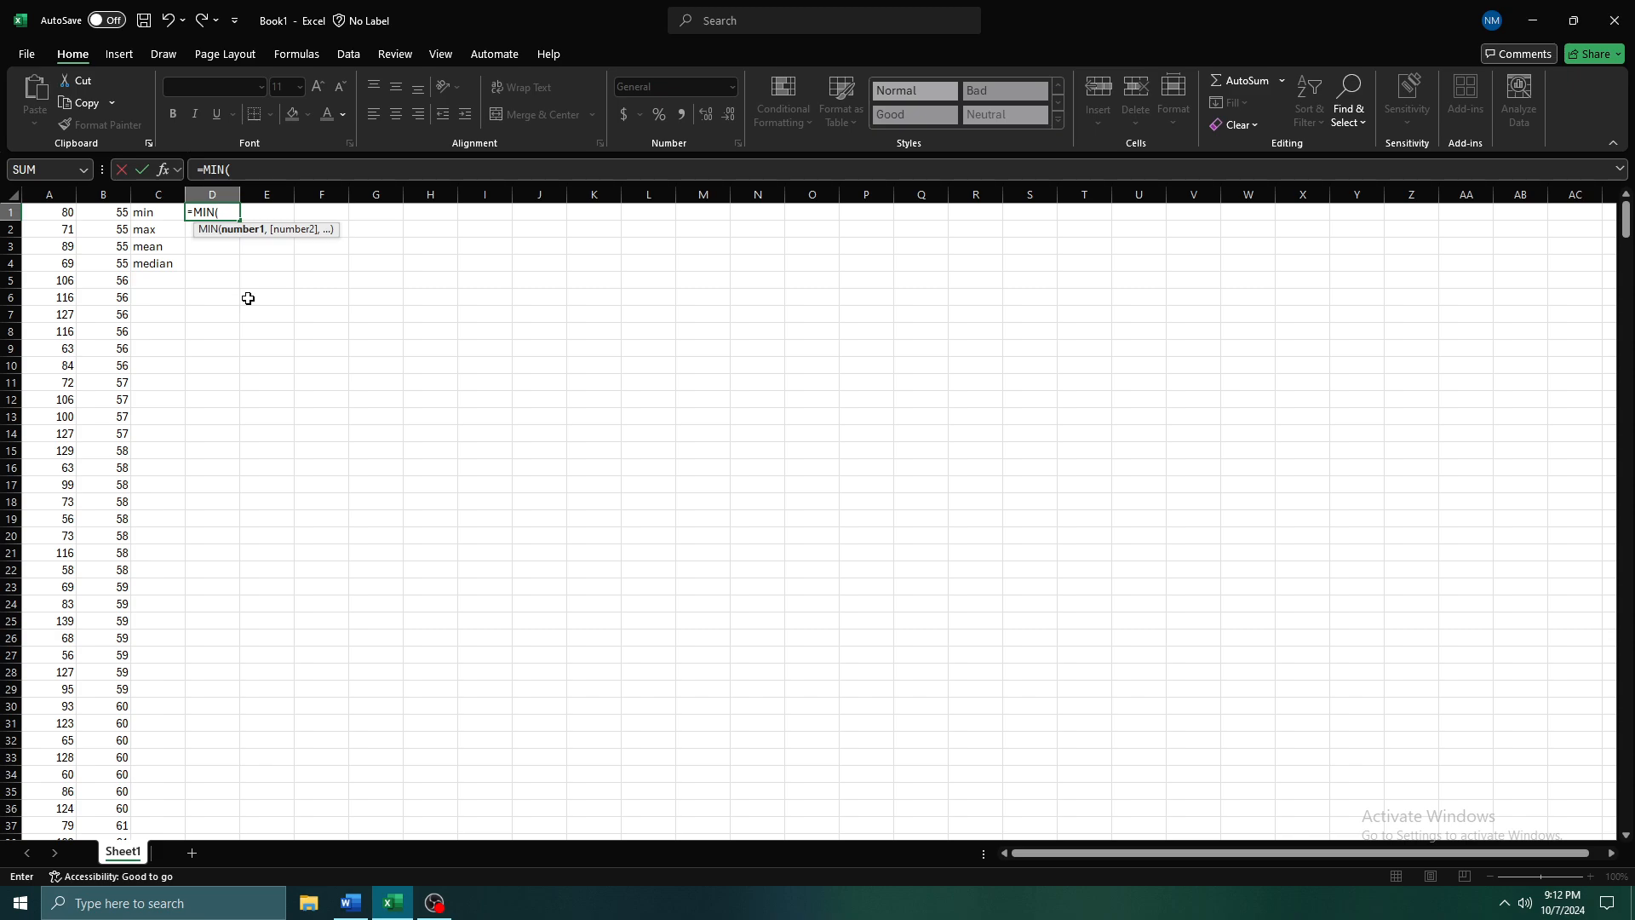
{"action": "key", "text": "Left"}
{"action": "key", "text": "Left"}
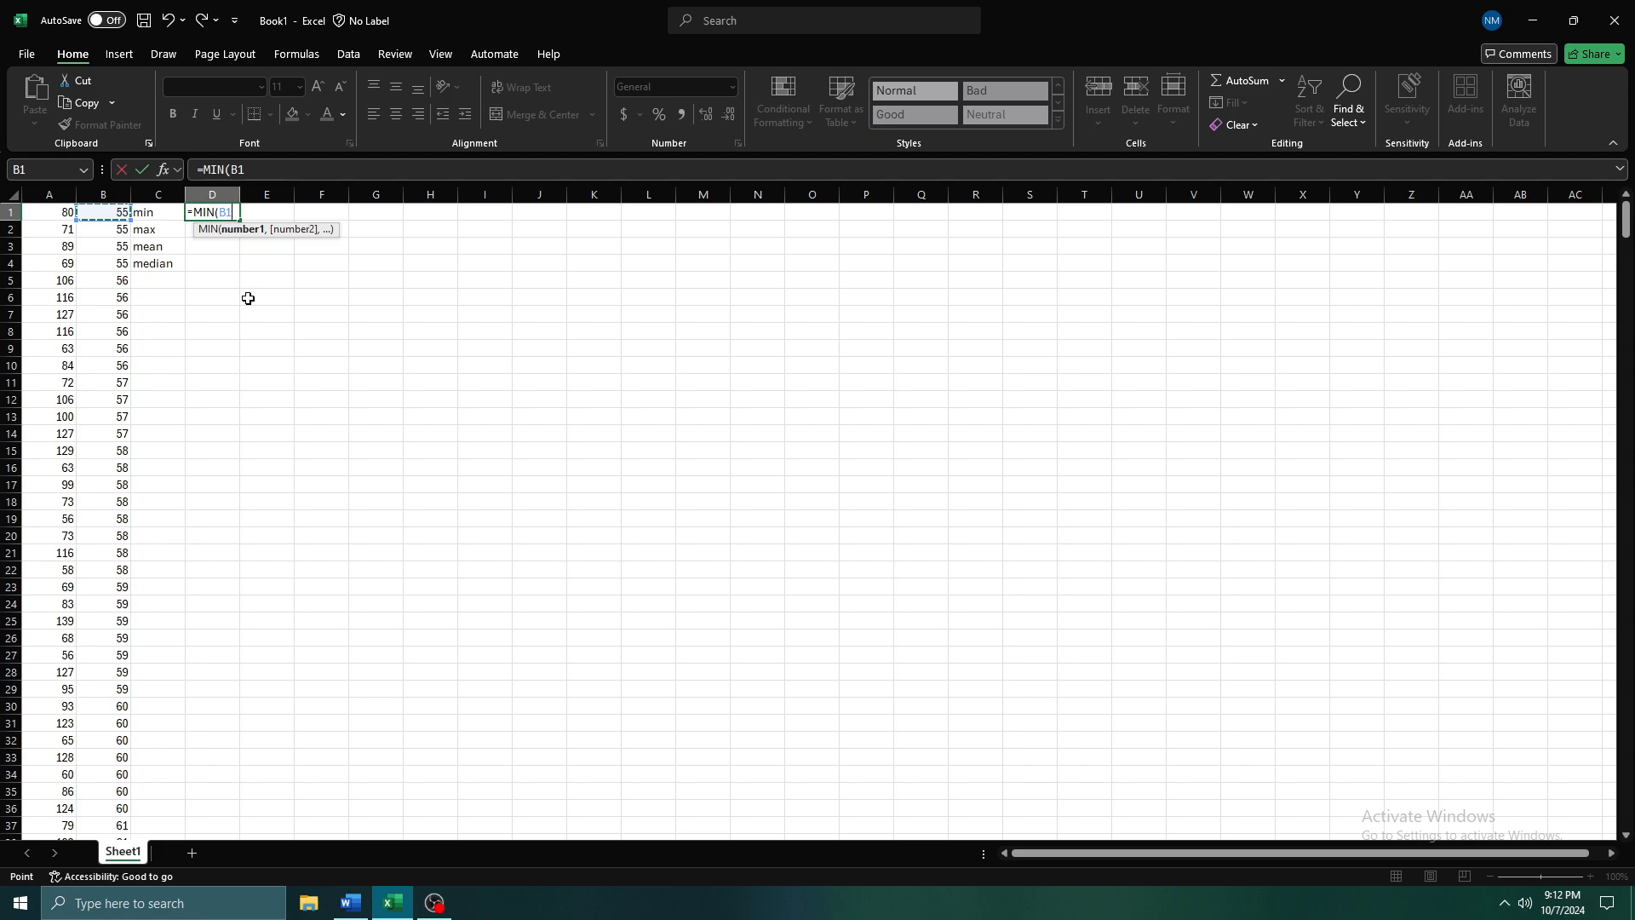
{"action": "key", "text": "ctrl+shift+Down"}
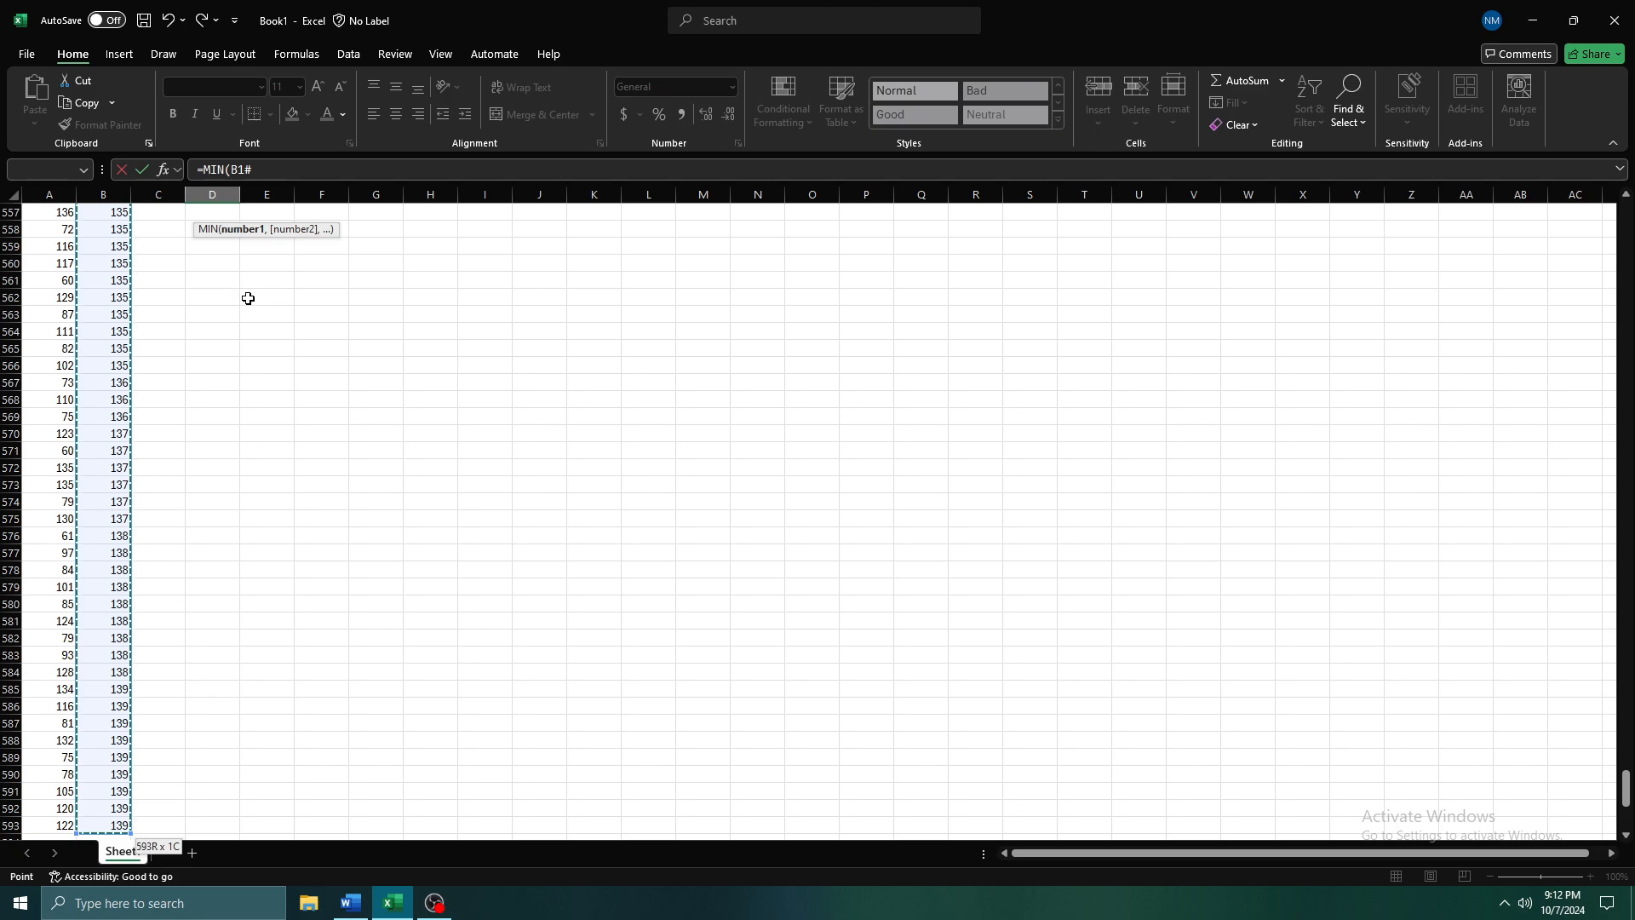
{"action": "key", "text": "Return"}
{"action": "key", "text": "Up"}
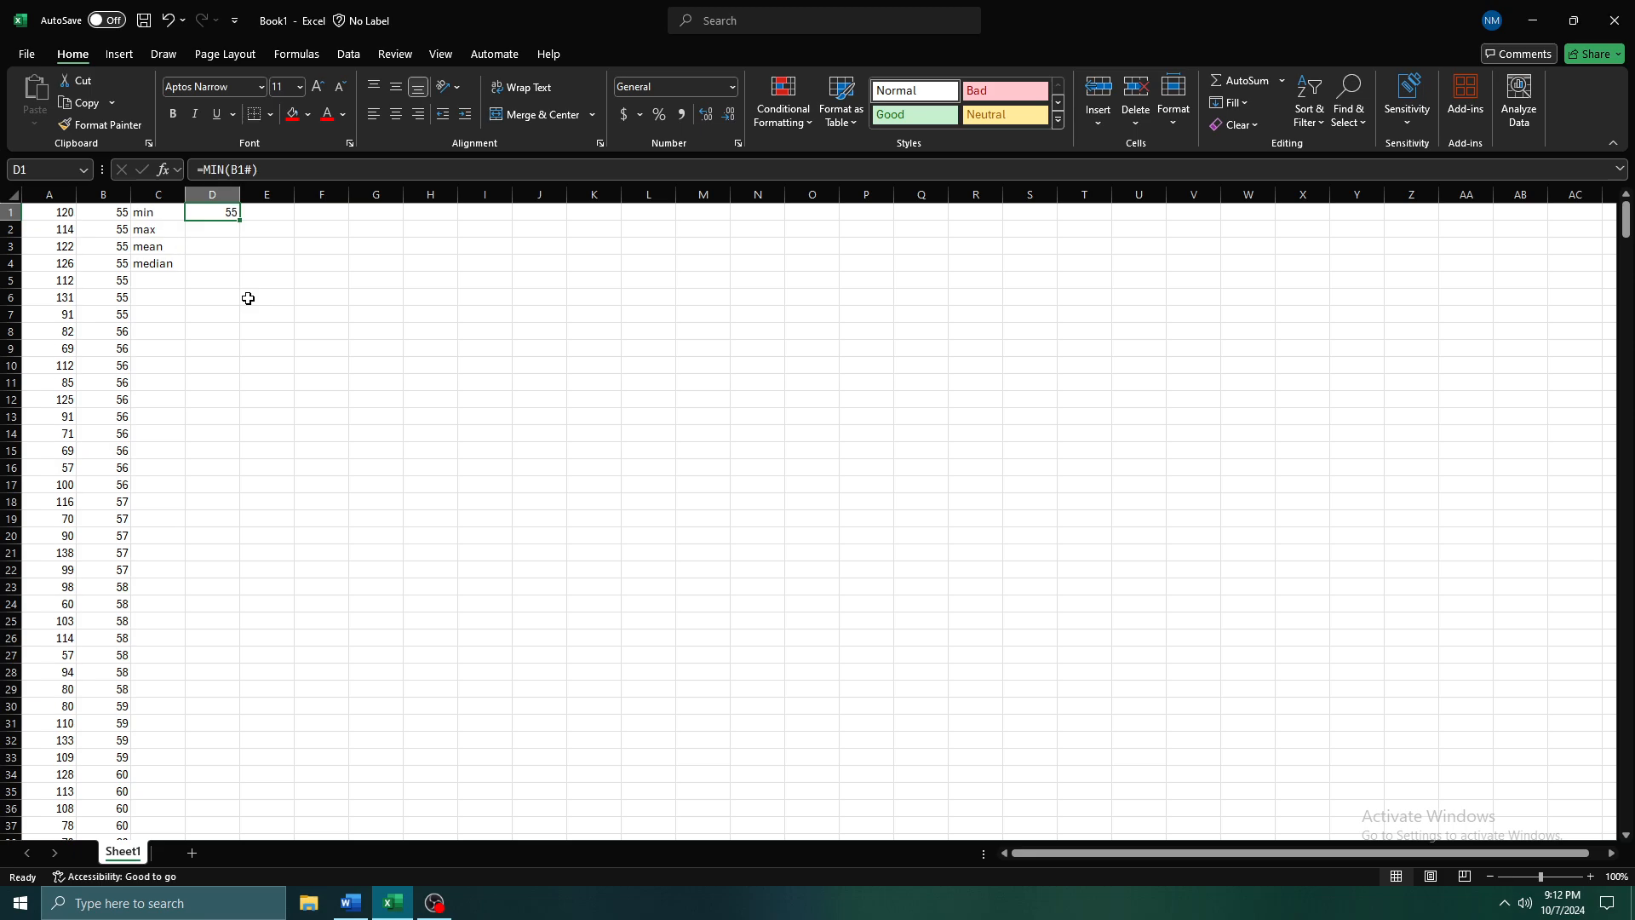
{"action": "key", "text": "Down"}
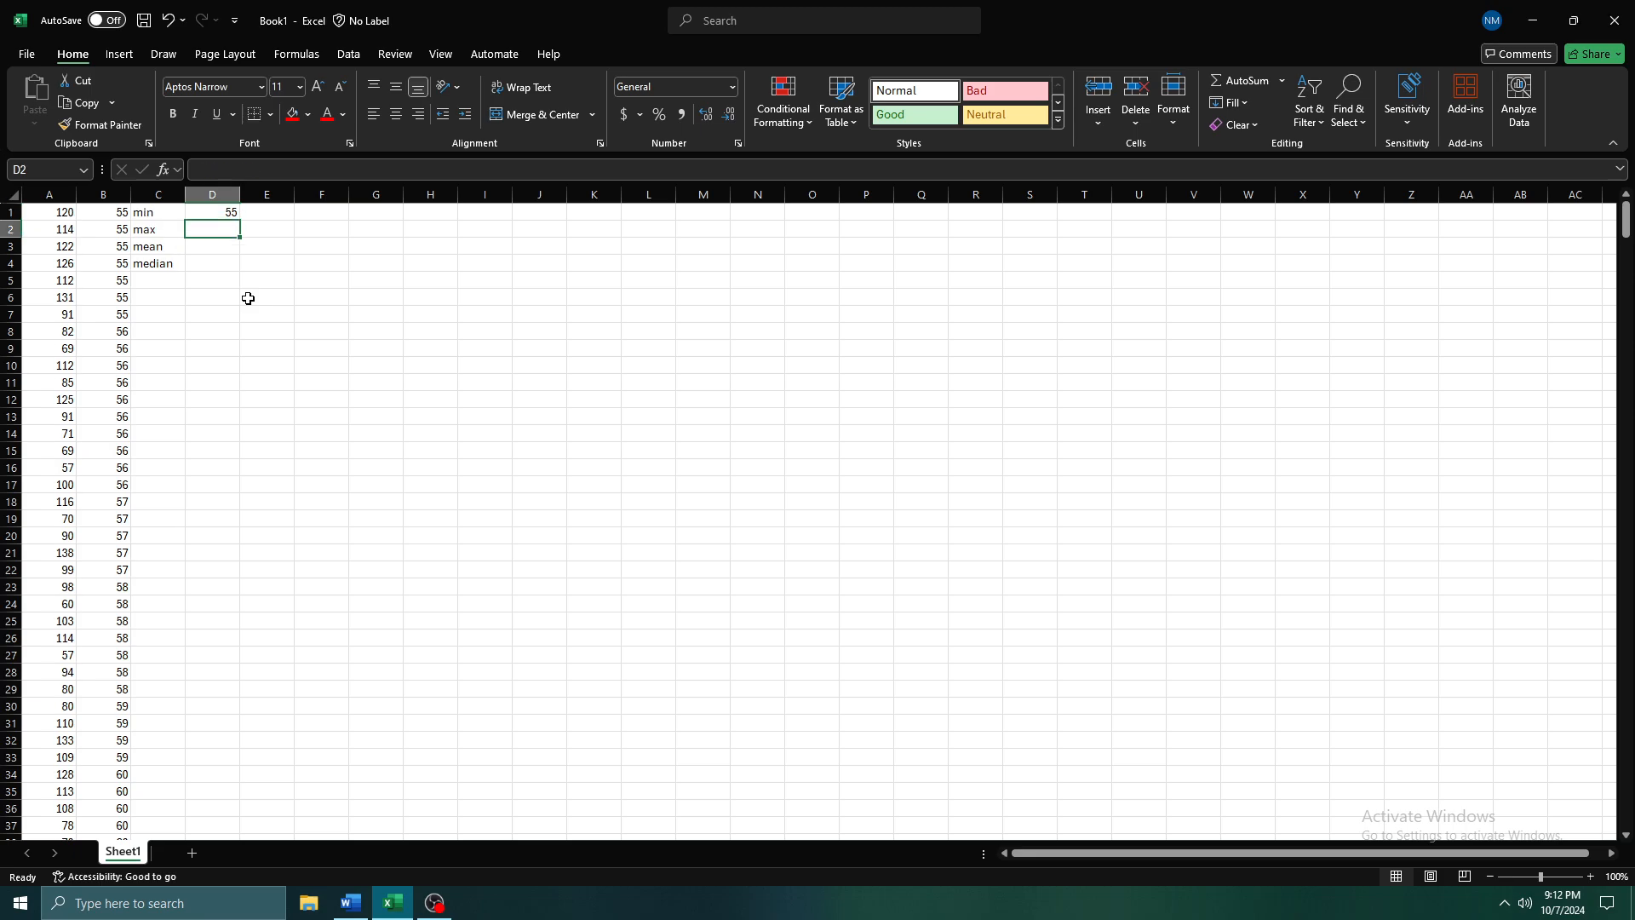
{"action": "type", "text": "="}
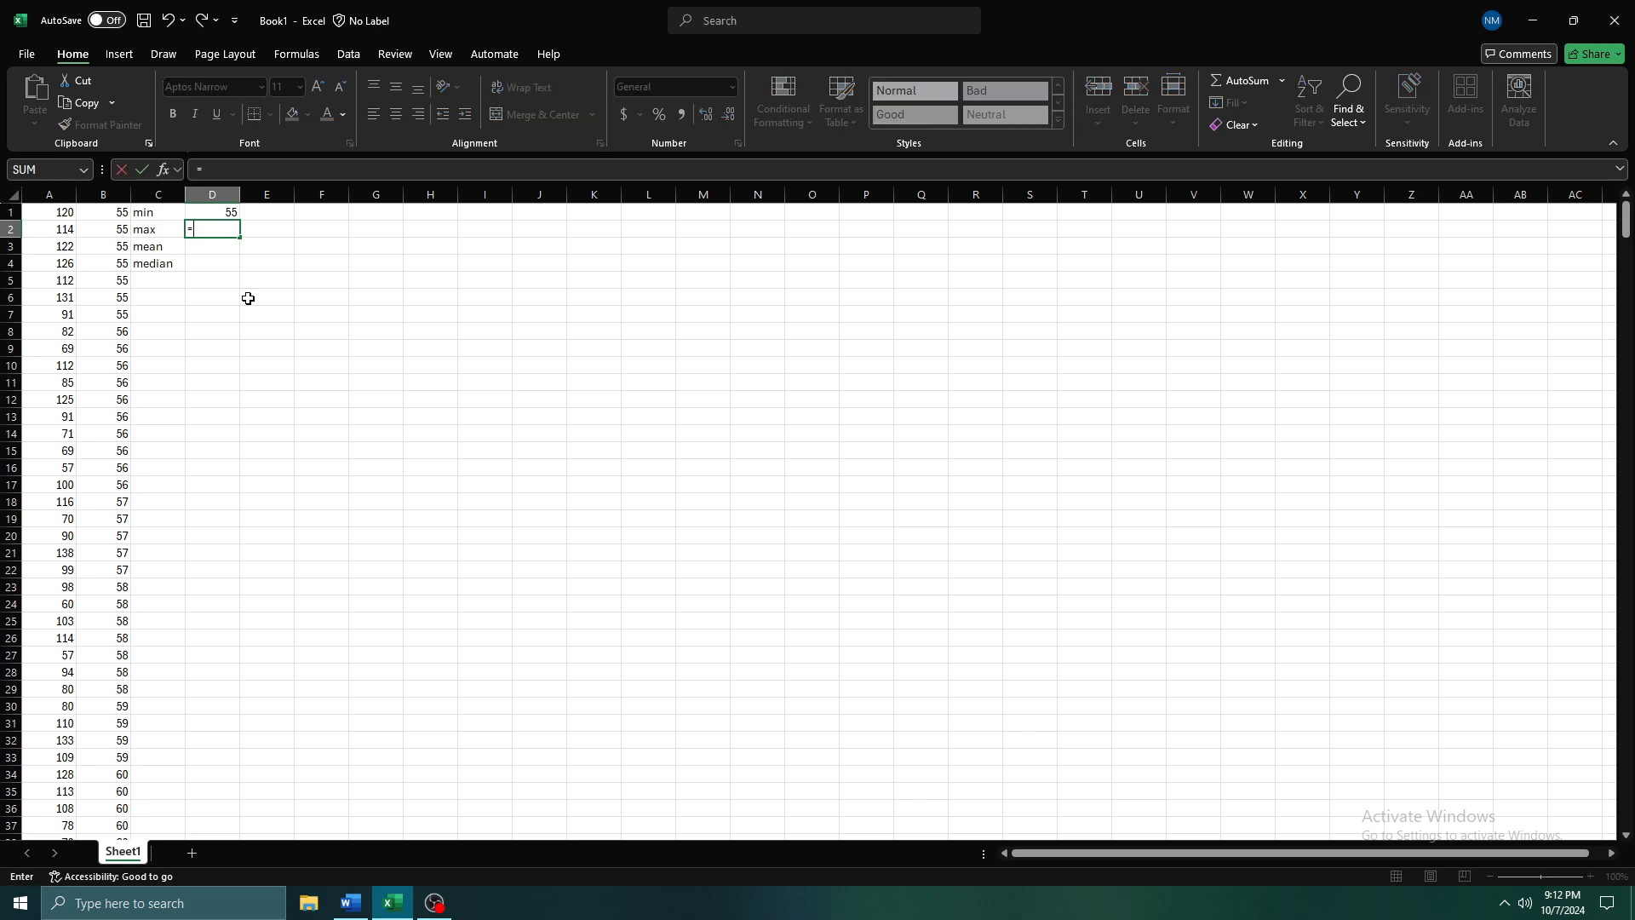
{"action": "key", "text": "Escape"}
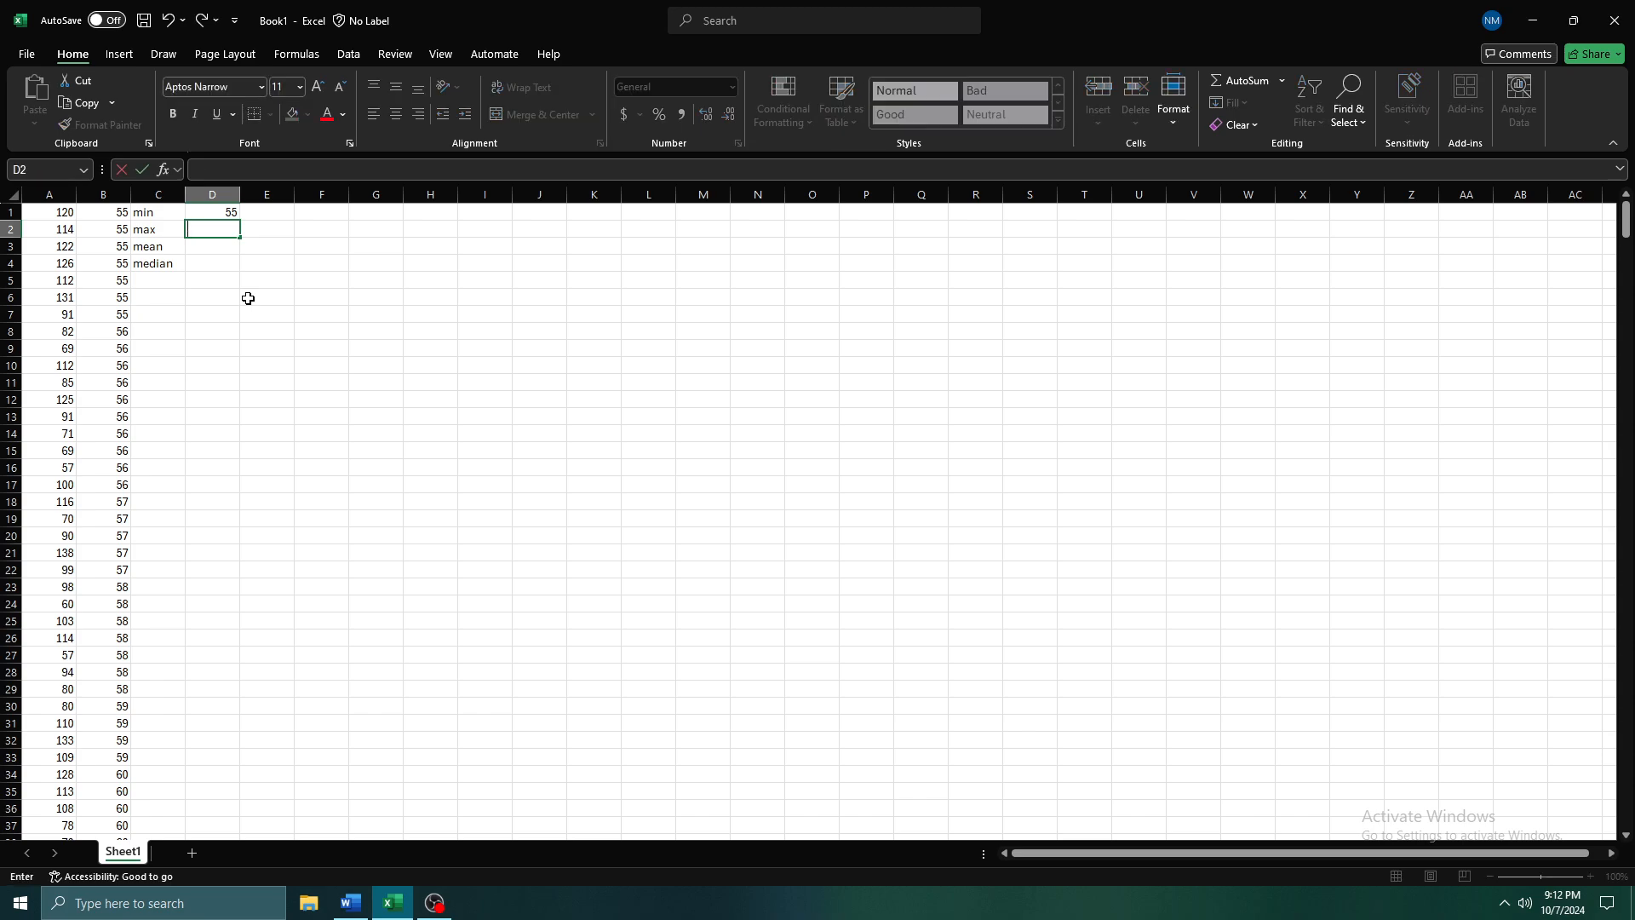
{"action": "key", "text": "Left"}
{"action": "key", "text": "Right"}
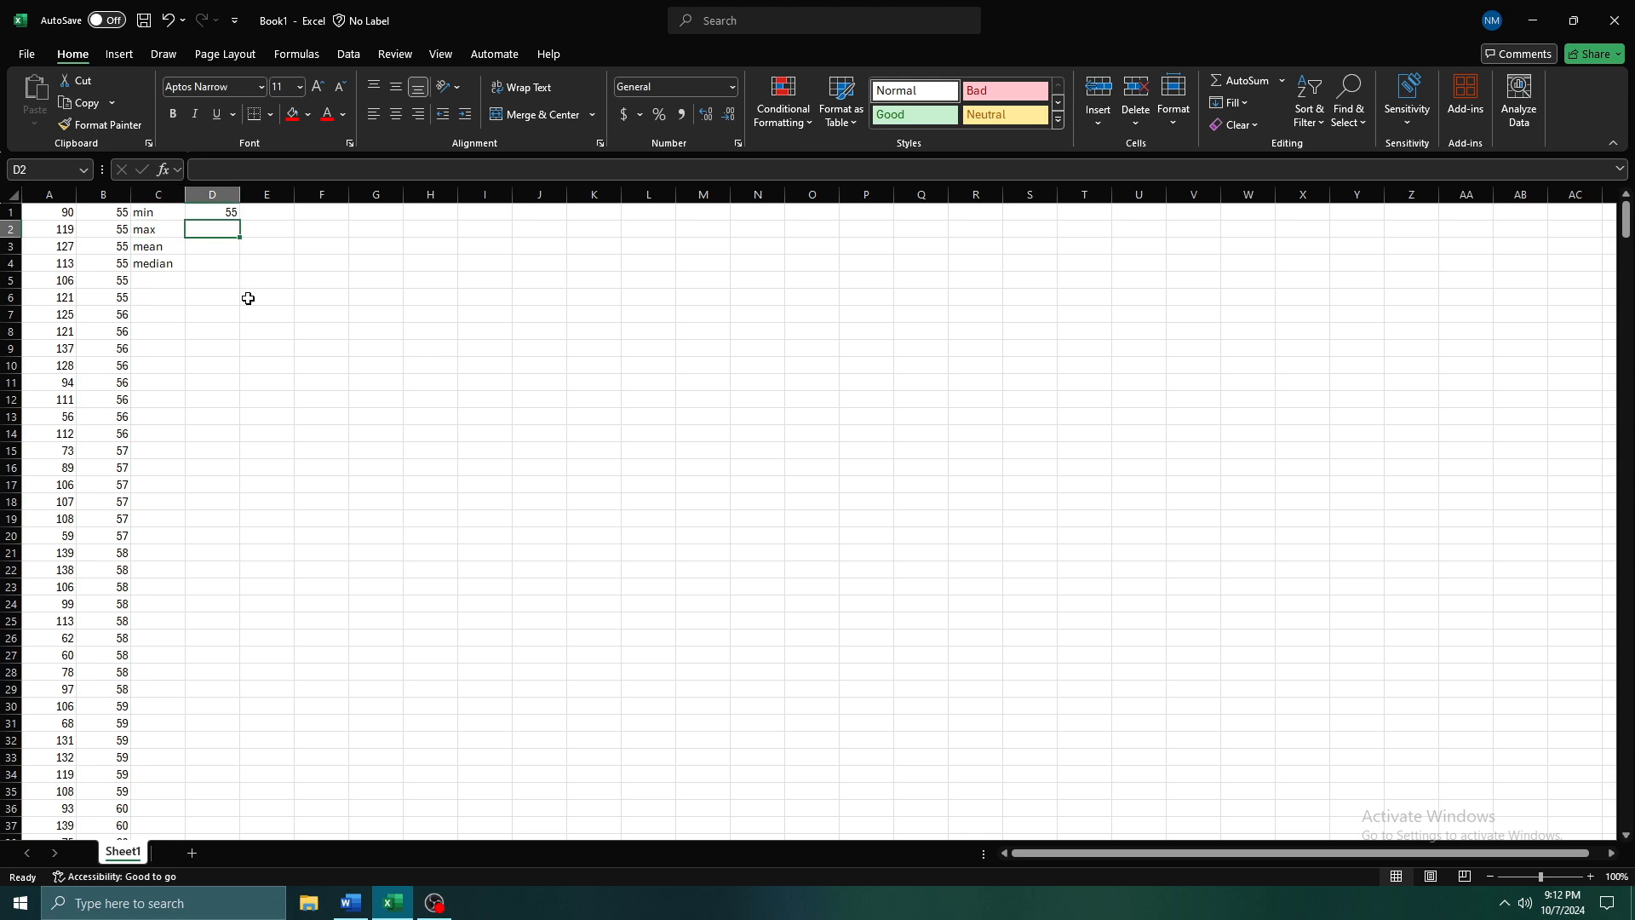
Enter the formula =MAX(B1#) in D2 to return the maximum of the sorted column
{"action": "type", "text": "="}
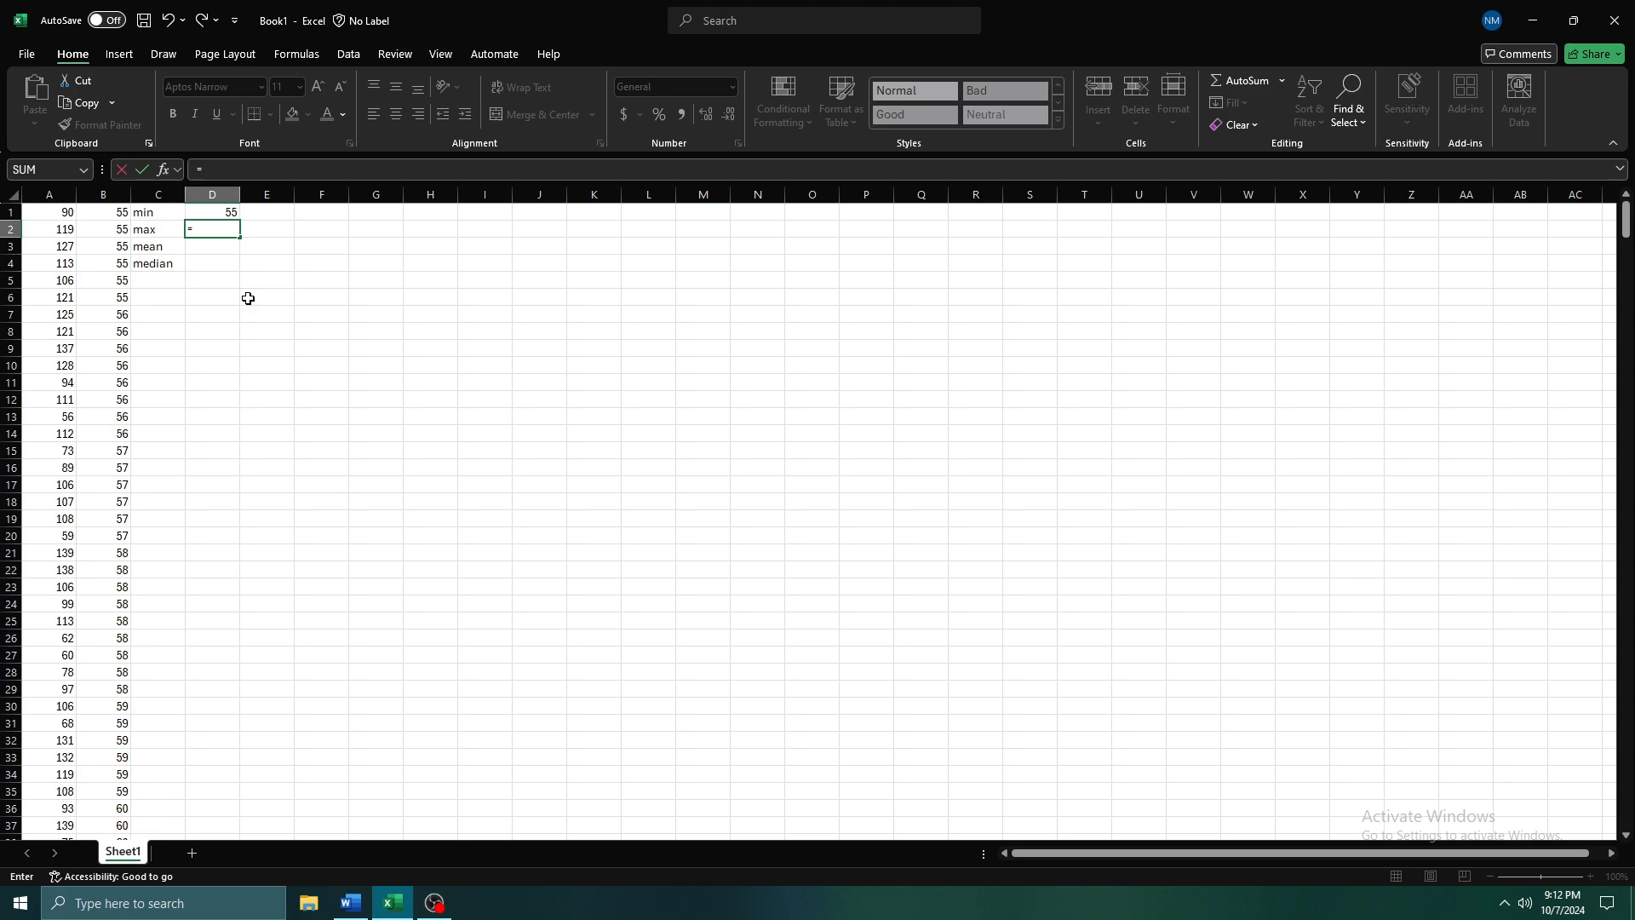
{"action": "type", "text": "max"}
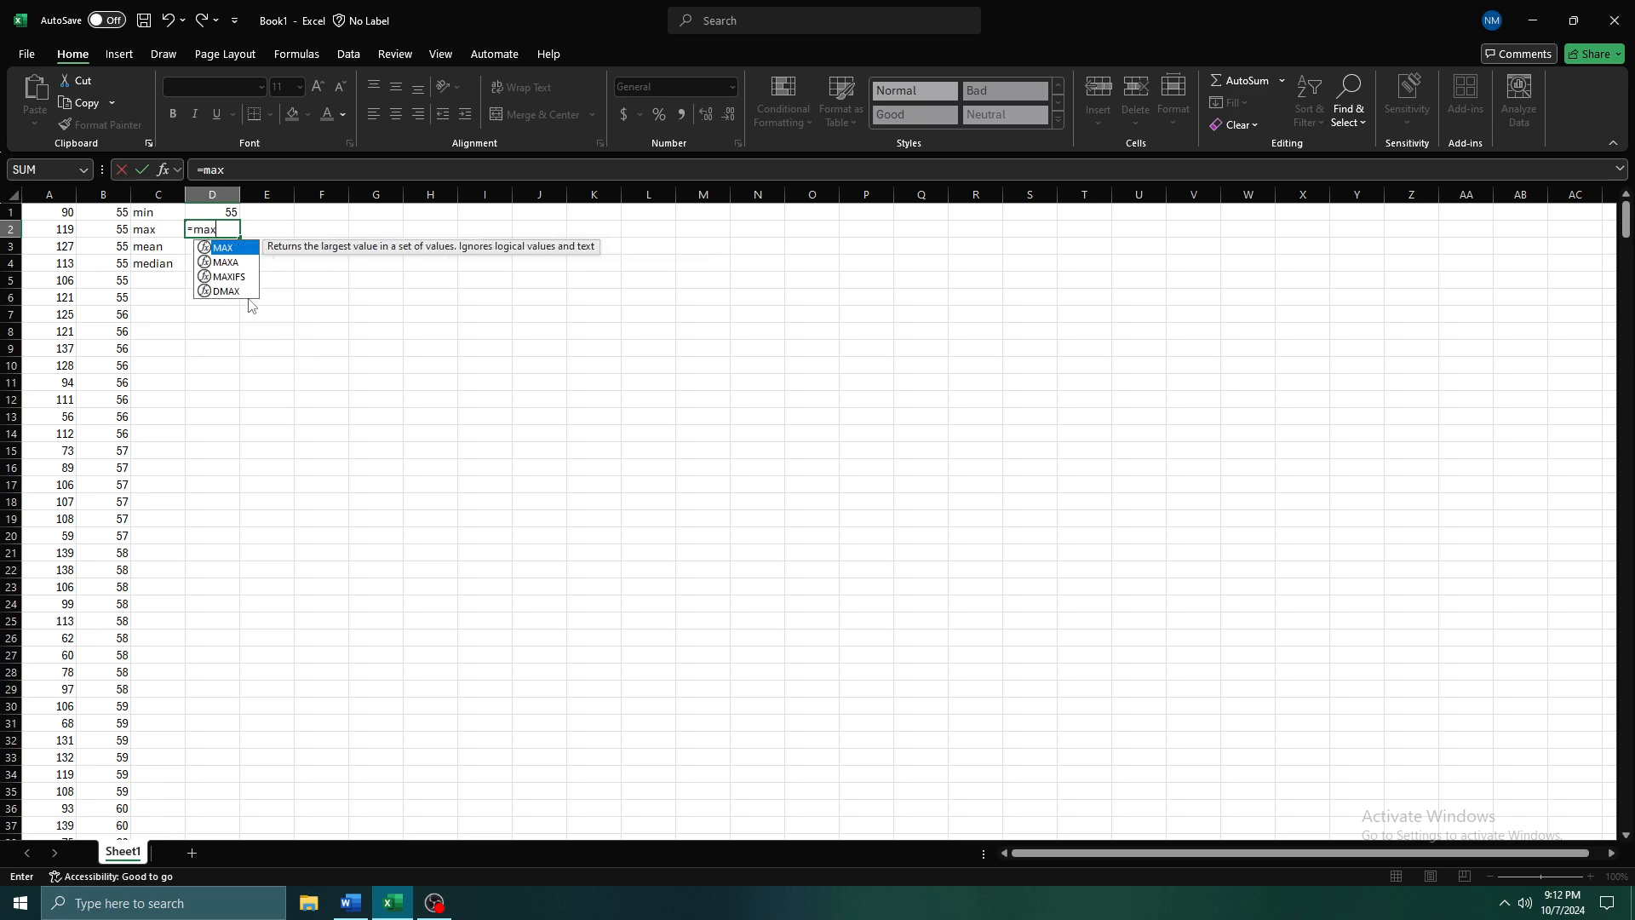
{"action": "key", "text": "Tab"}
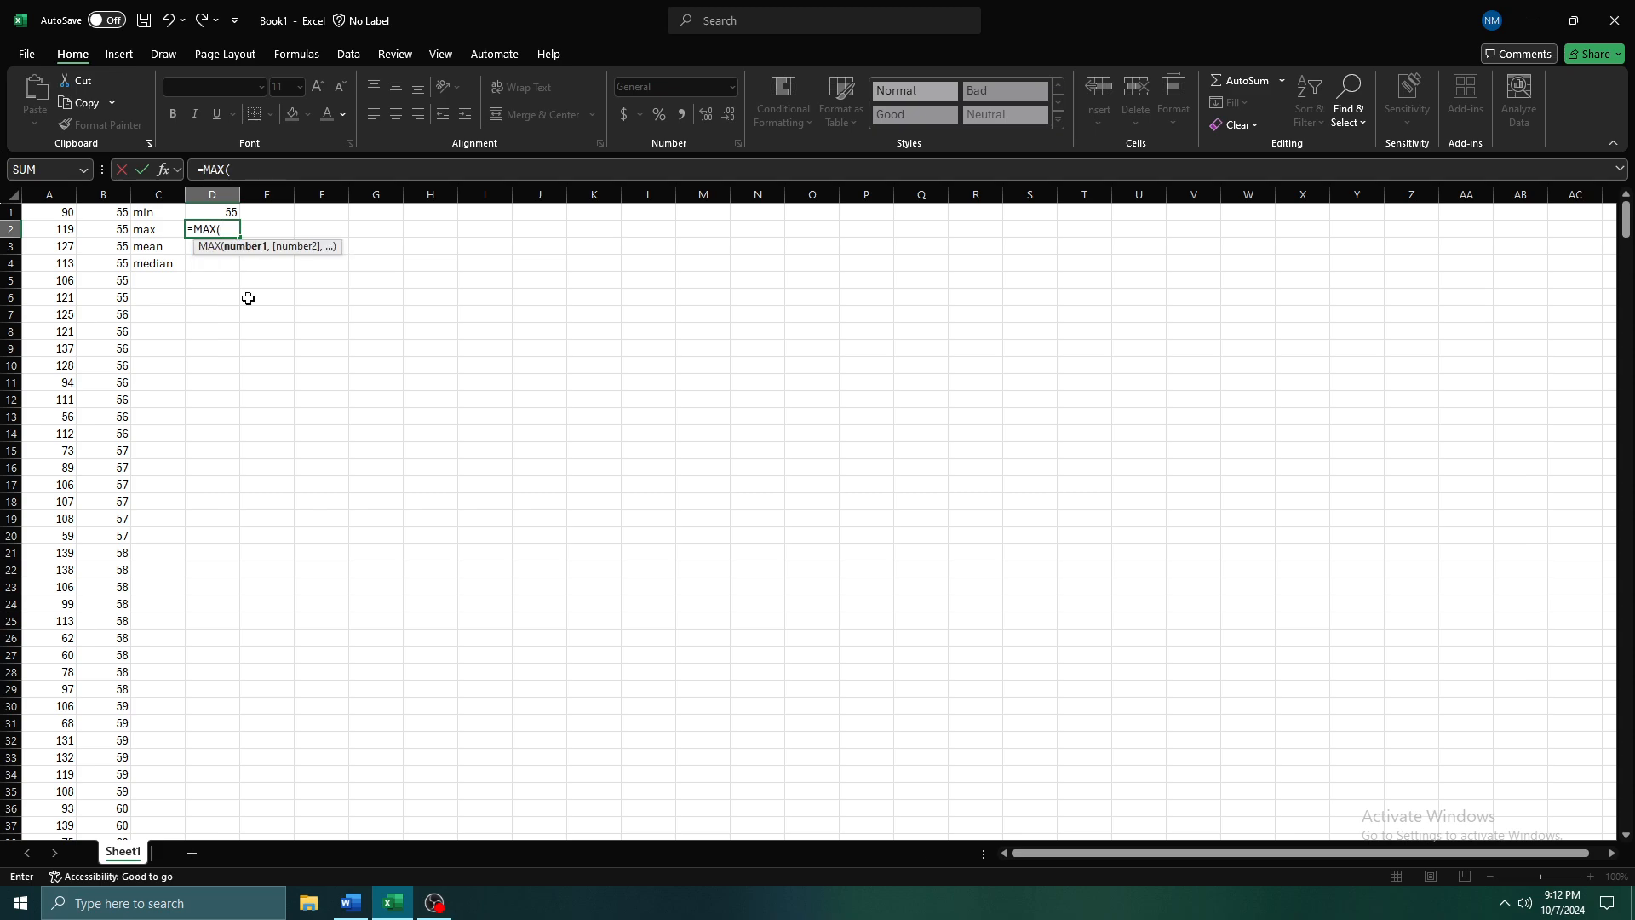
{"action": "left_click_drag", "start_coordinate": [112, 212], "coordinate": [124, 801]}
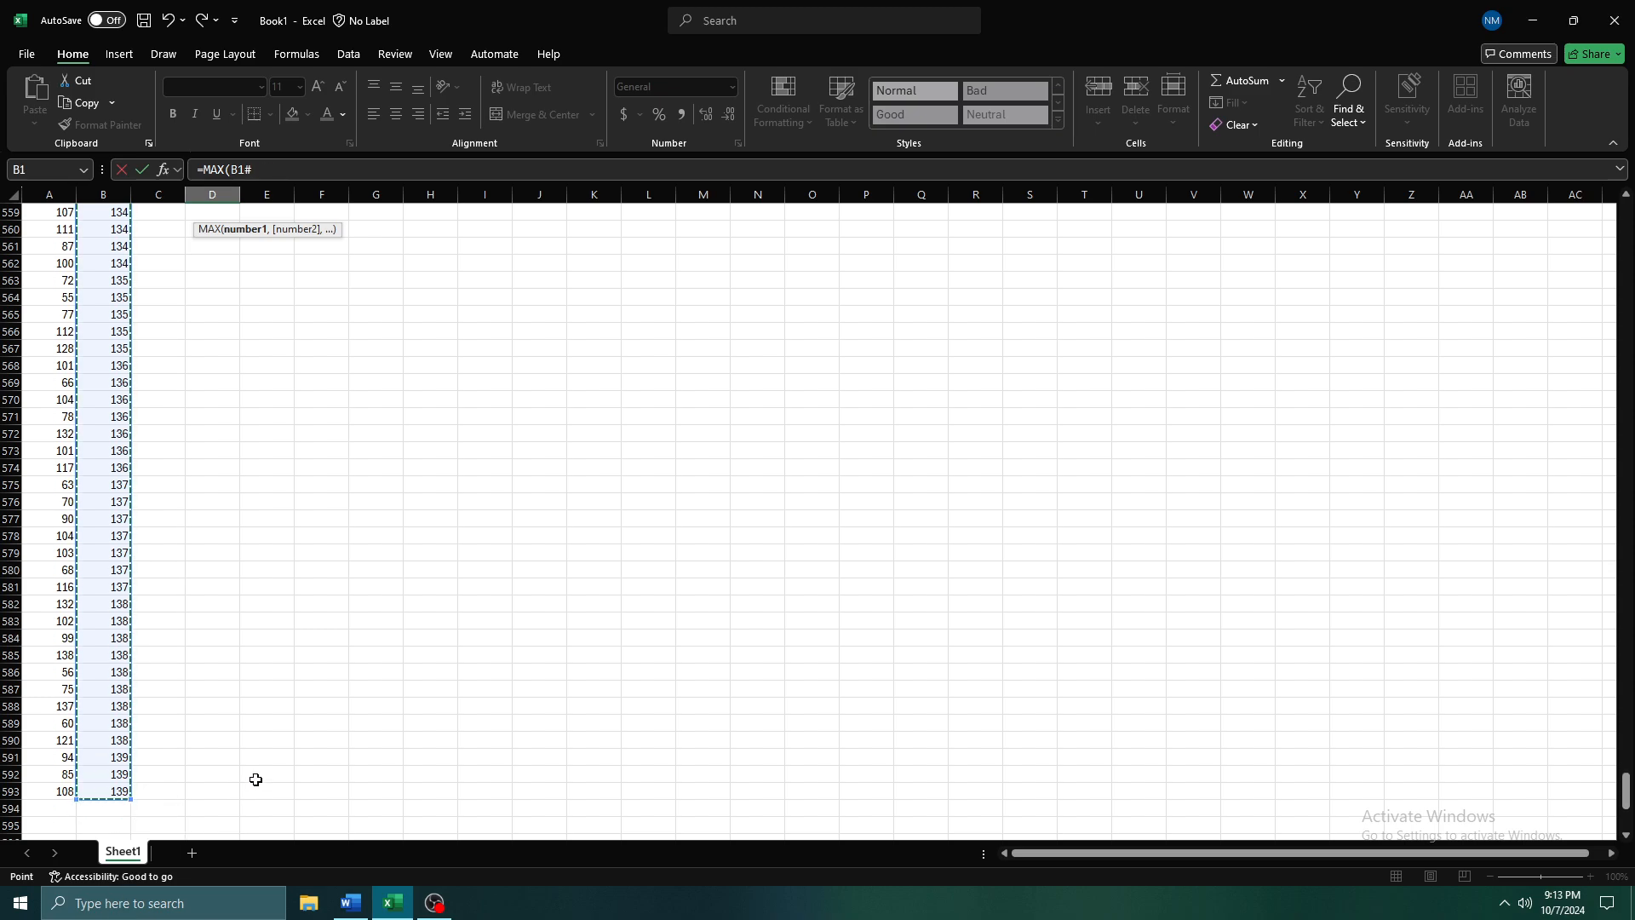
{"action": "key", "text": "Return"}
{"action": "key", "text": "Up"}
{"action": "key", "text": "Up"}
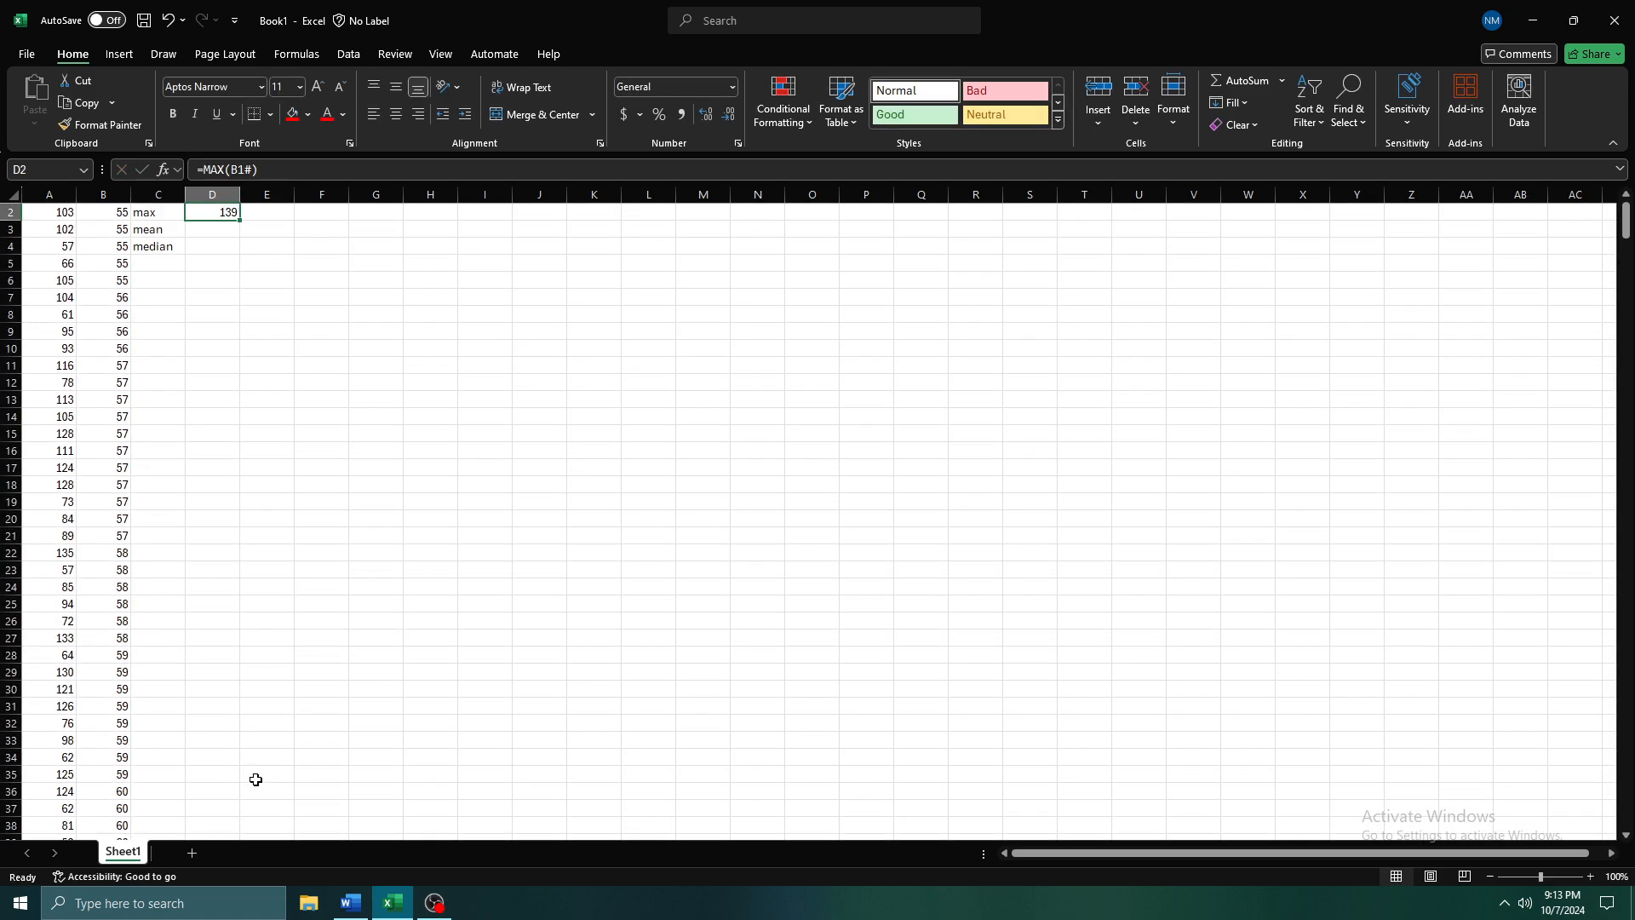
{"action": "key", "text": "Down"}
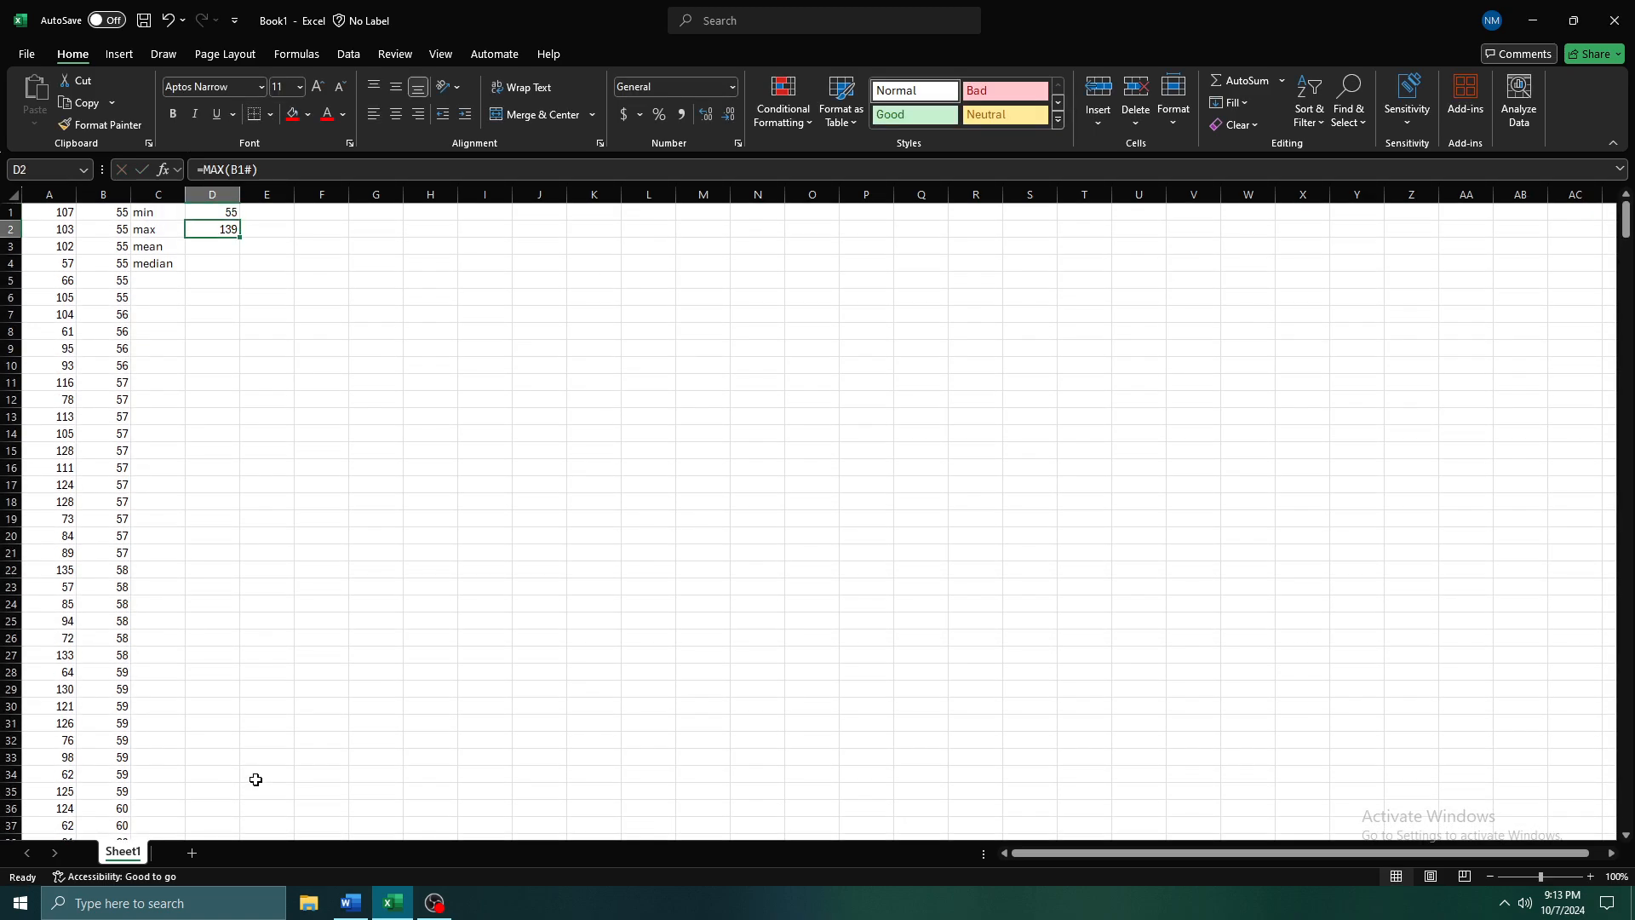
Compare the RANDBETWEEN limits in A1 with the minimum and maximum formulas in D1 and D2
{"action": "key", "text": "Up"}
{"action": "key", "text": "Left"}
{"action": "key", "text": "Left"}
{"action": "key", "text": "Left"}
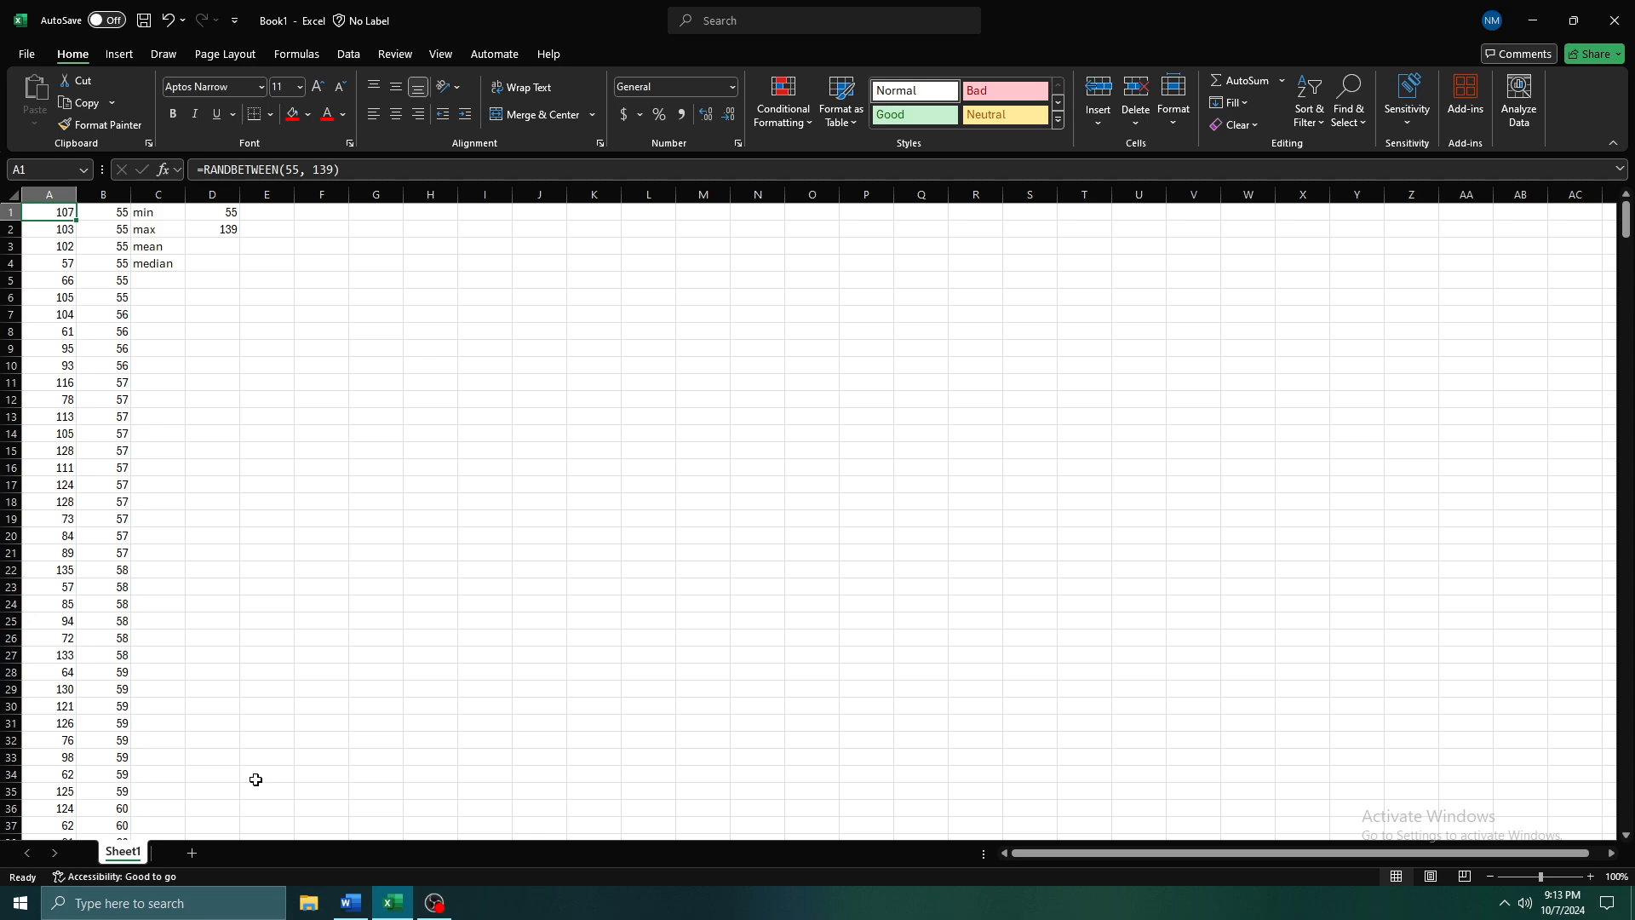
{"action": "key", "text": "Right"}
{"action": "key", "text": "Right"}
{"action": "key", "text": "Right"}
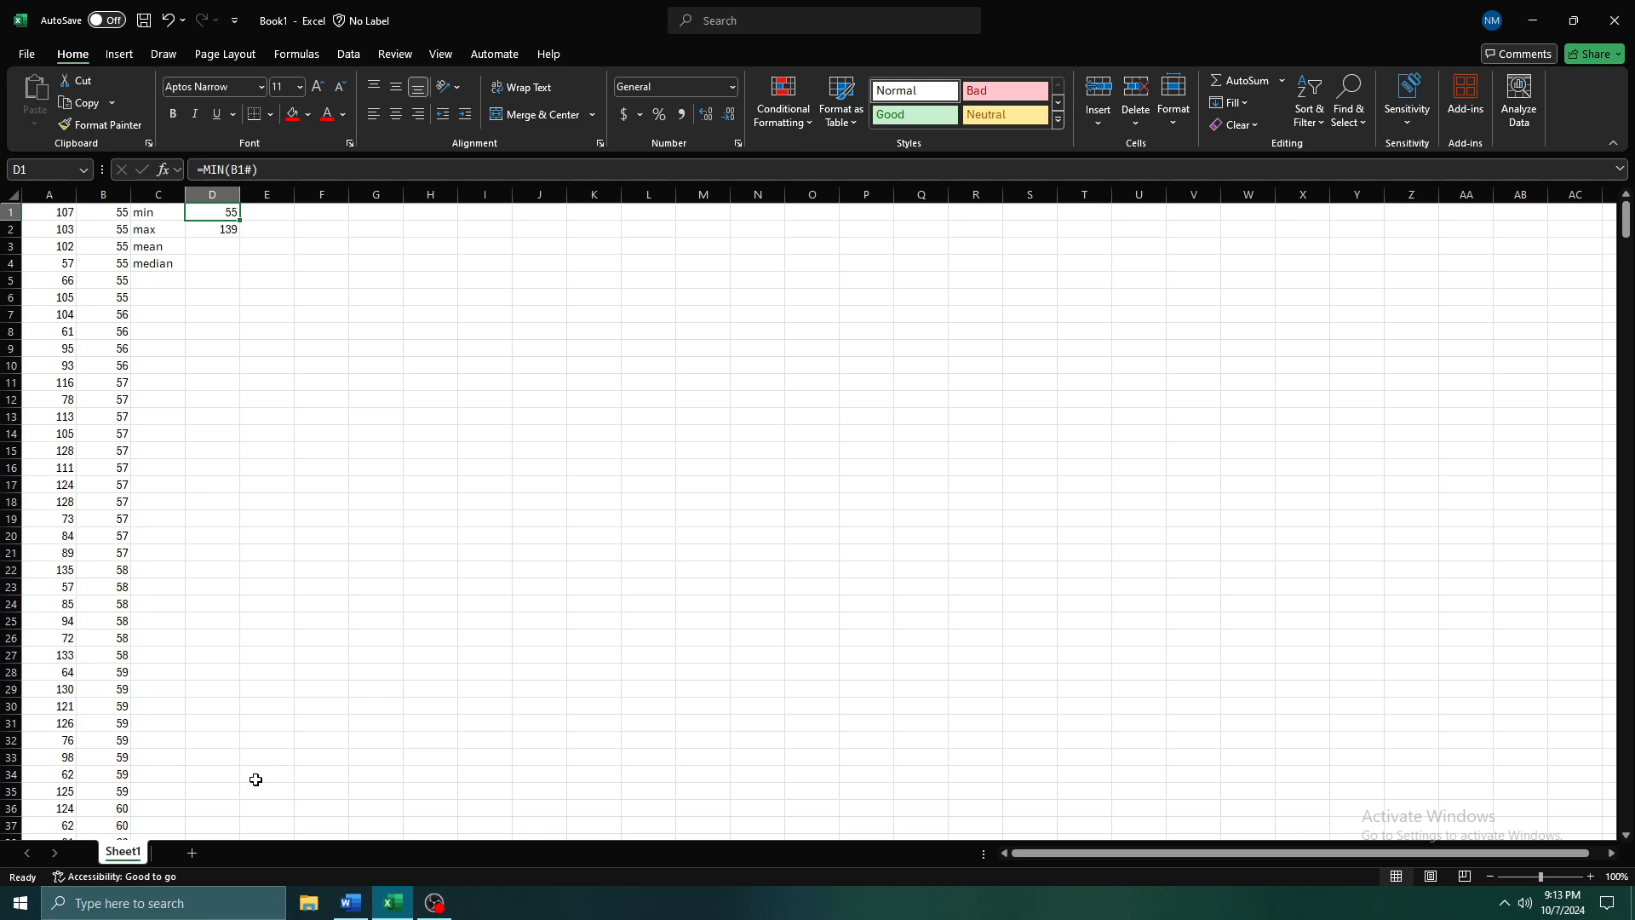
{"action": "key", "text": "Down"}
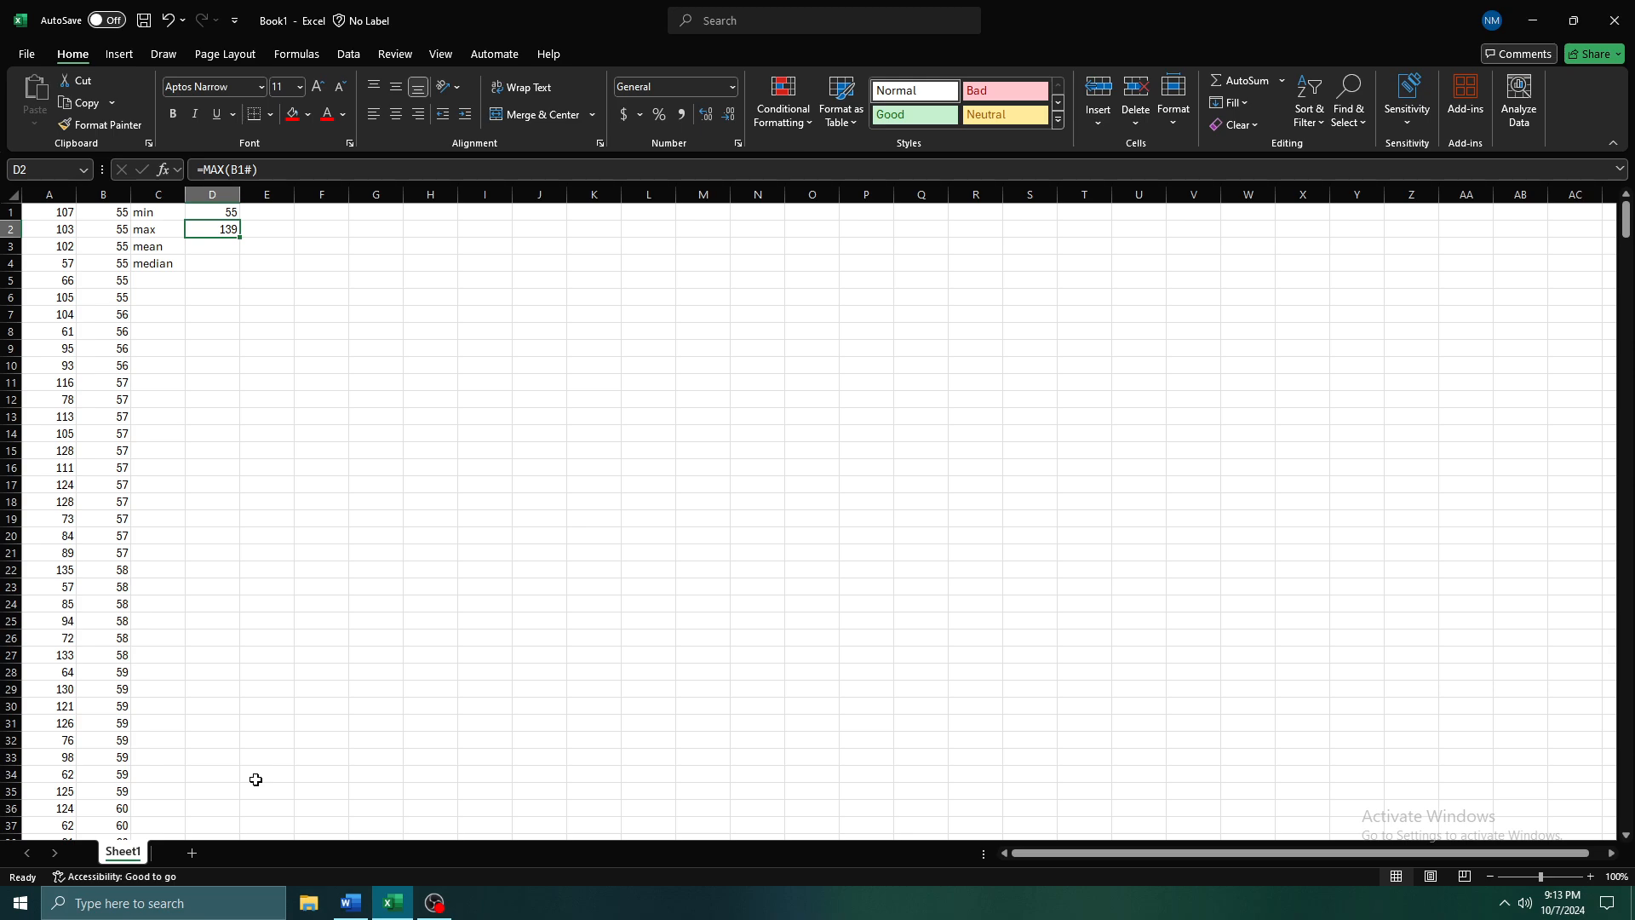
Review the RANDBETWEEN formula in A1 again alongside the min and max labels and their formulas in column D
{"action": "key", "text": "Up"}
{"action": "key", "text": "Down"}
{"action": "key", "text": "Left"}
{"action": "key", "text": "Left"}
{"action": "key", "text": "Left"}
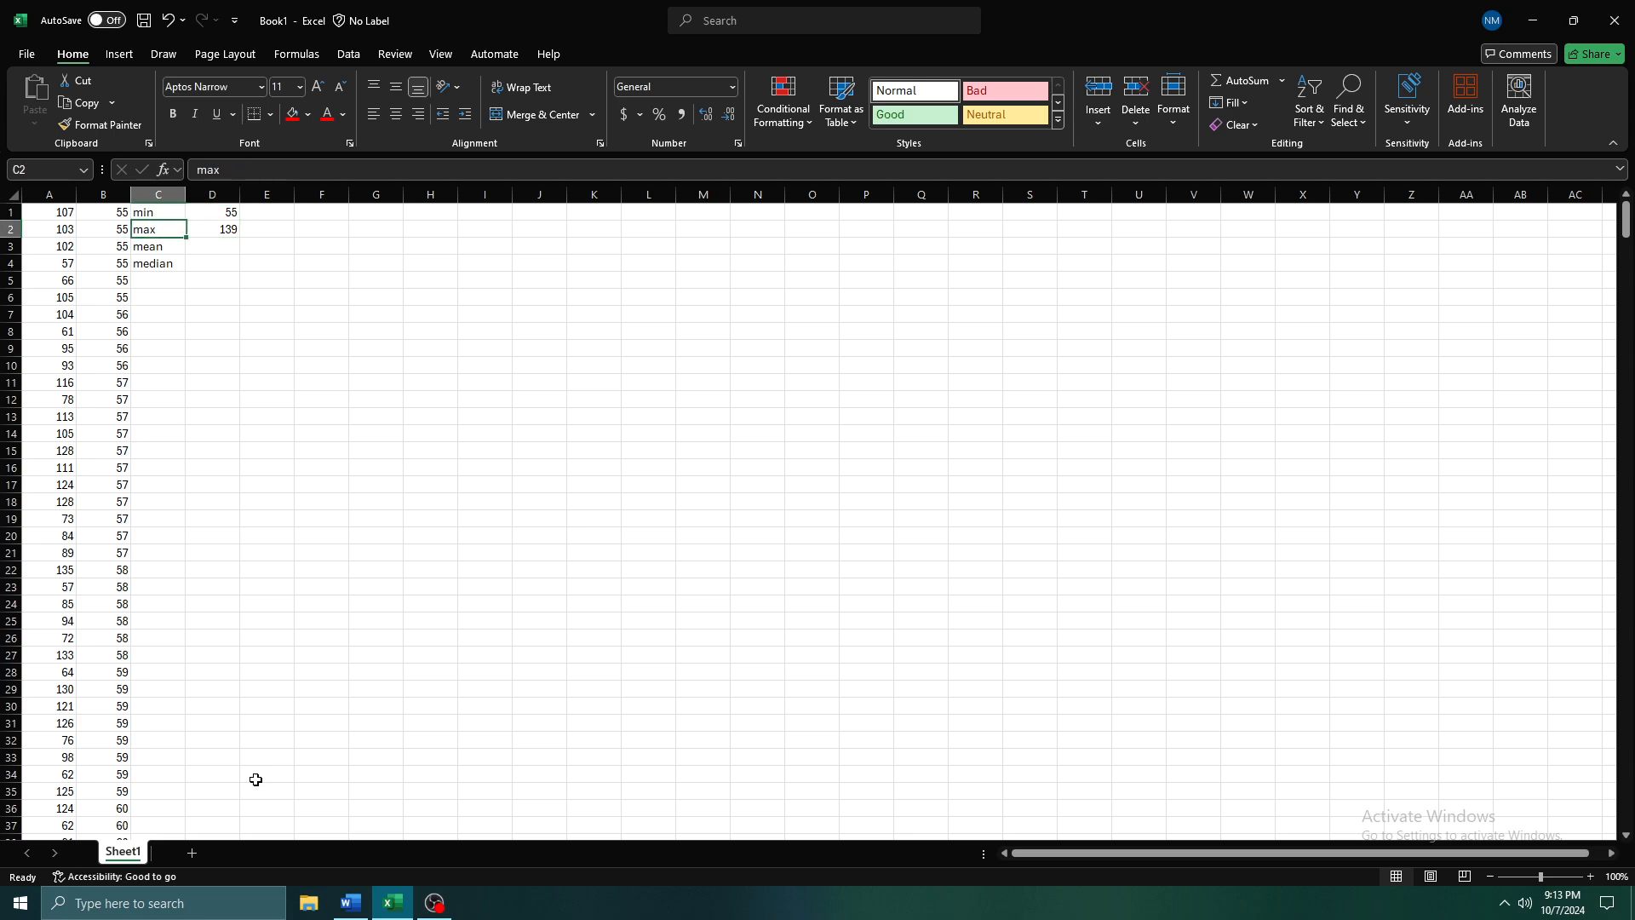
{"action": "key", "text": "Up"}
{"action": "key", "text": "Down"}
{"action": "key", "text": "Down"}
{"action": "key", "text": "Up"}
{"action": "key", "text": "Up"}
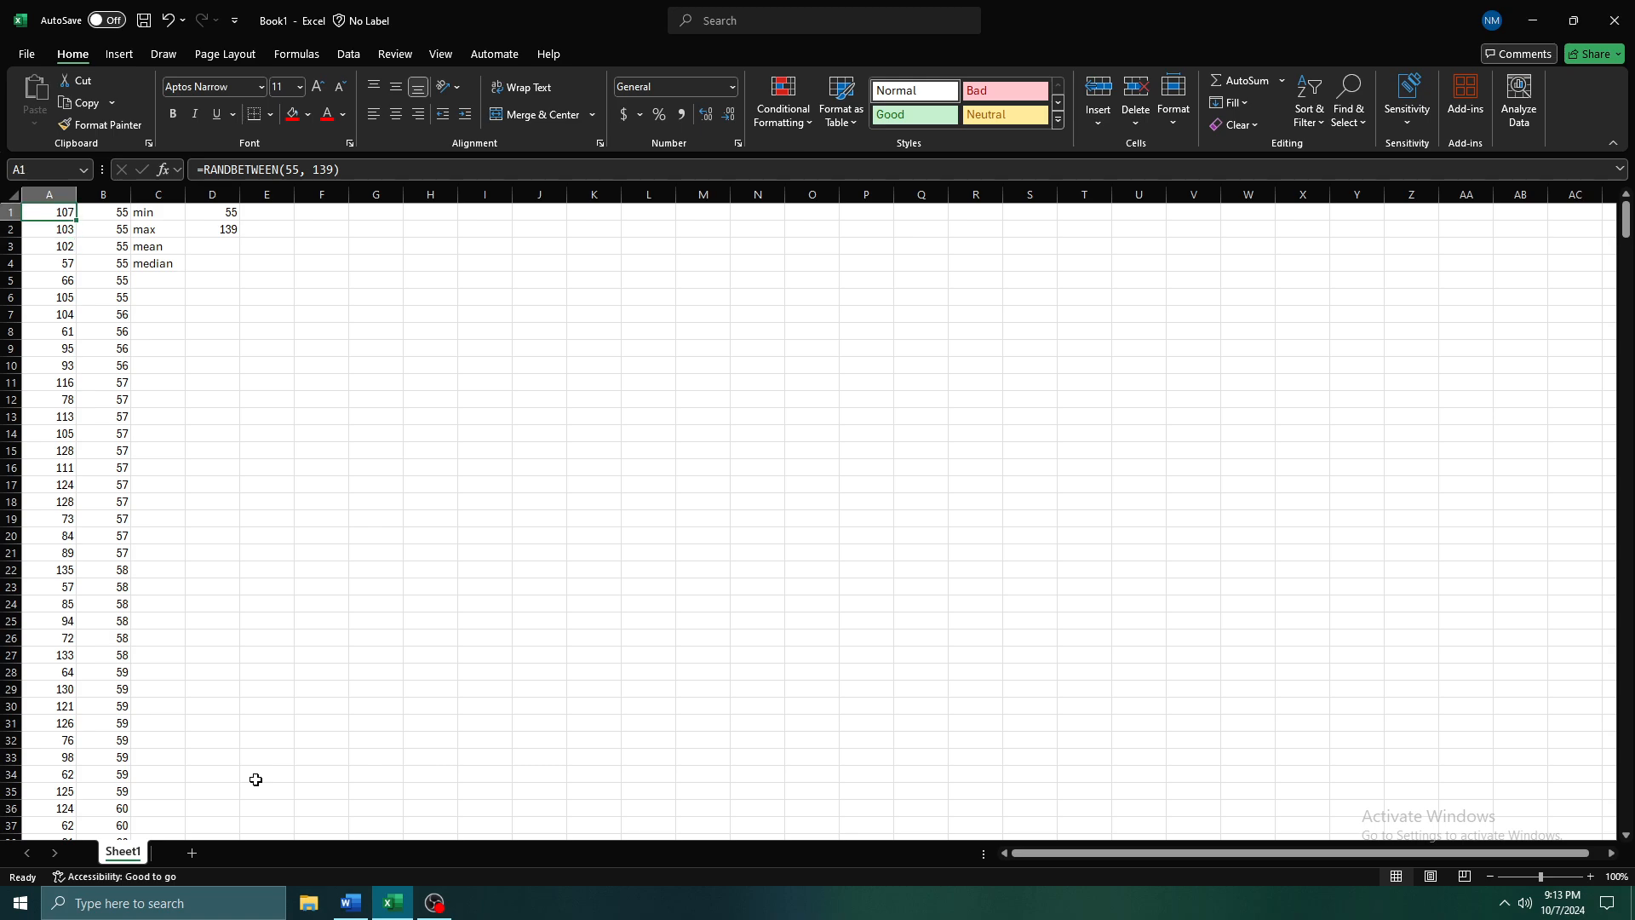
{"action": "key", "text": "Right"}
{"action": "key", "text": "Right"}
{"action": "key", "text": "Right"}
{"action": "key", "text": "Right"}
{"action": "key", "text": "Down"}
{"action": "key", "text": "Left"}
Enter the formula =AVERAGE(B1#) in D3 to calculate the mean of the sorted column
{"action": "key", "text": "Down"}
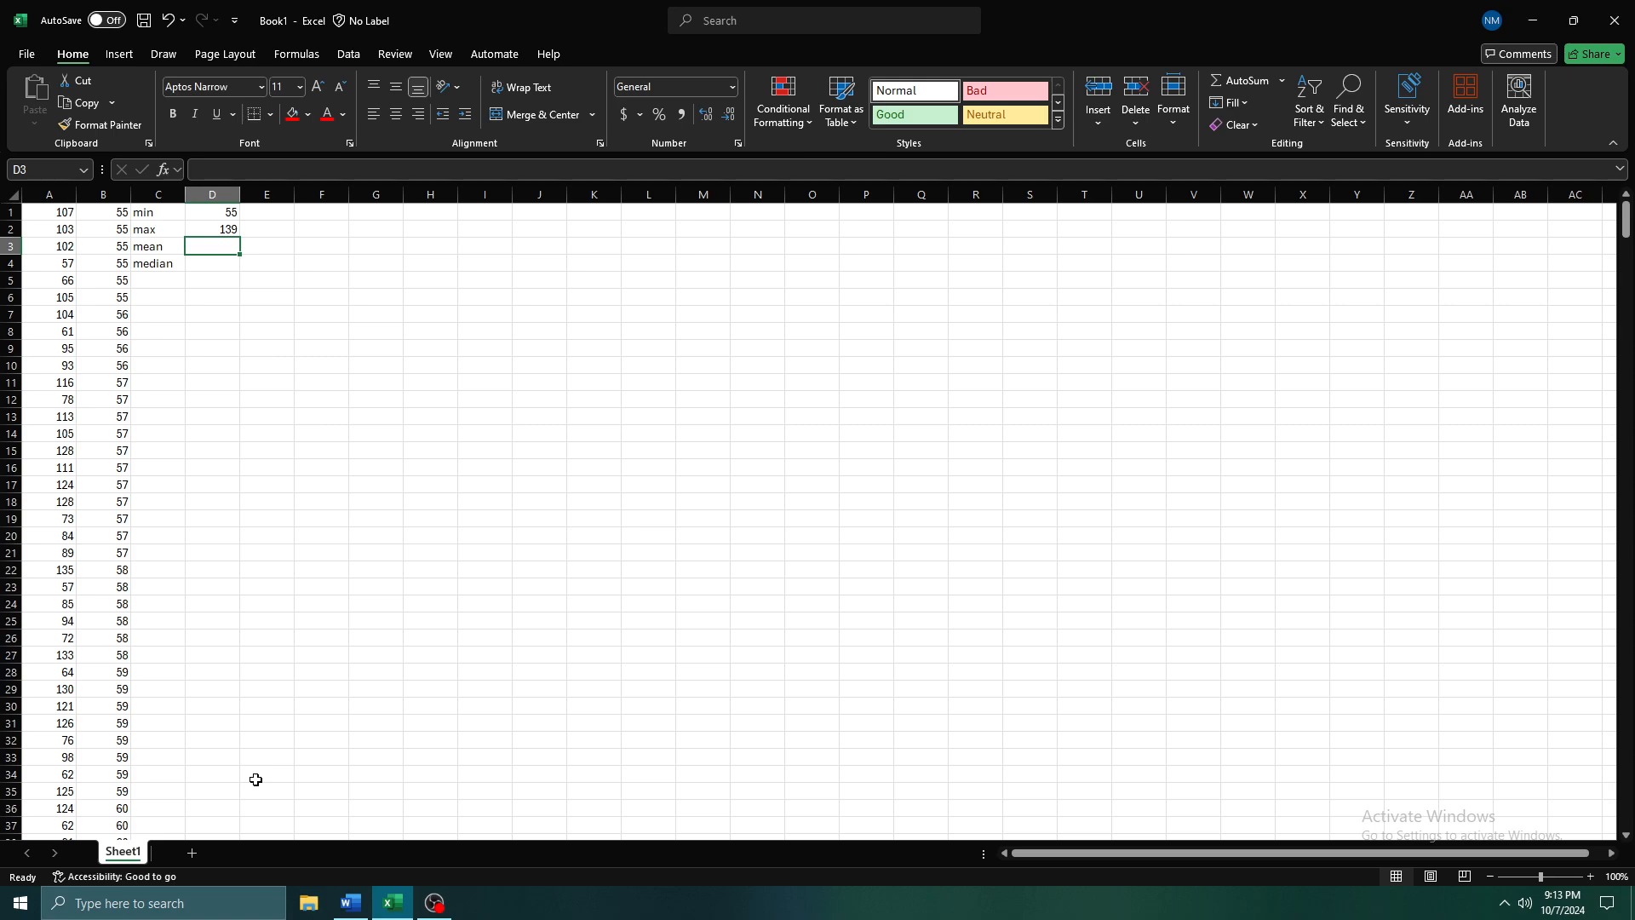
{"action": "type", "text": "="}
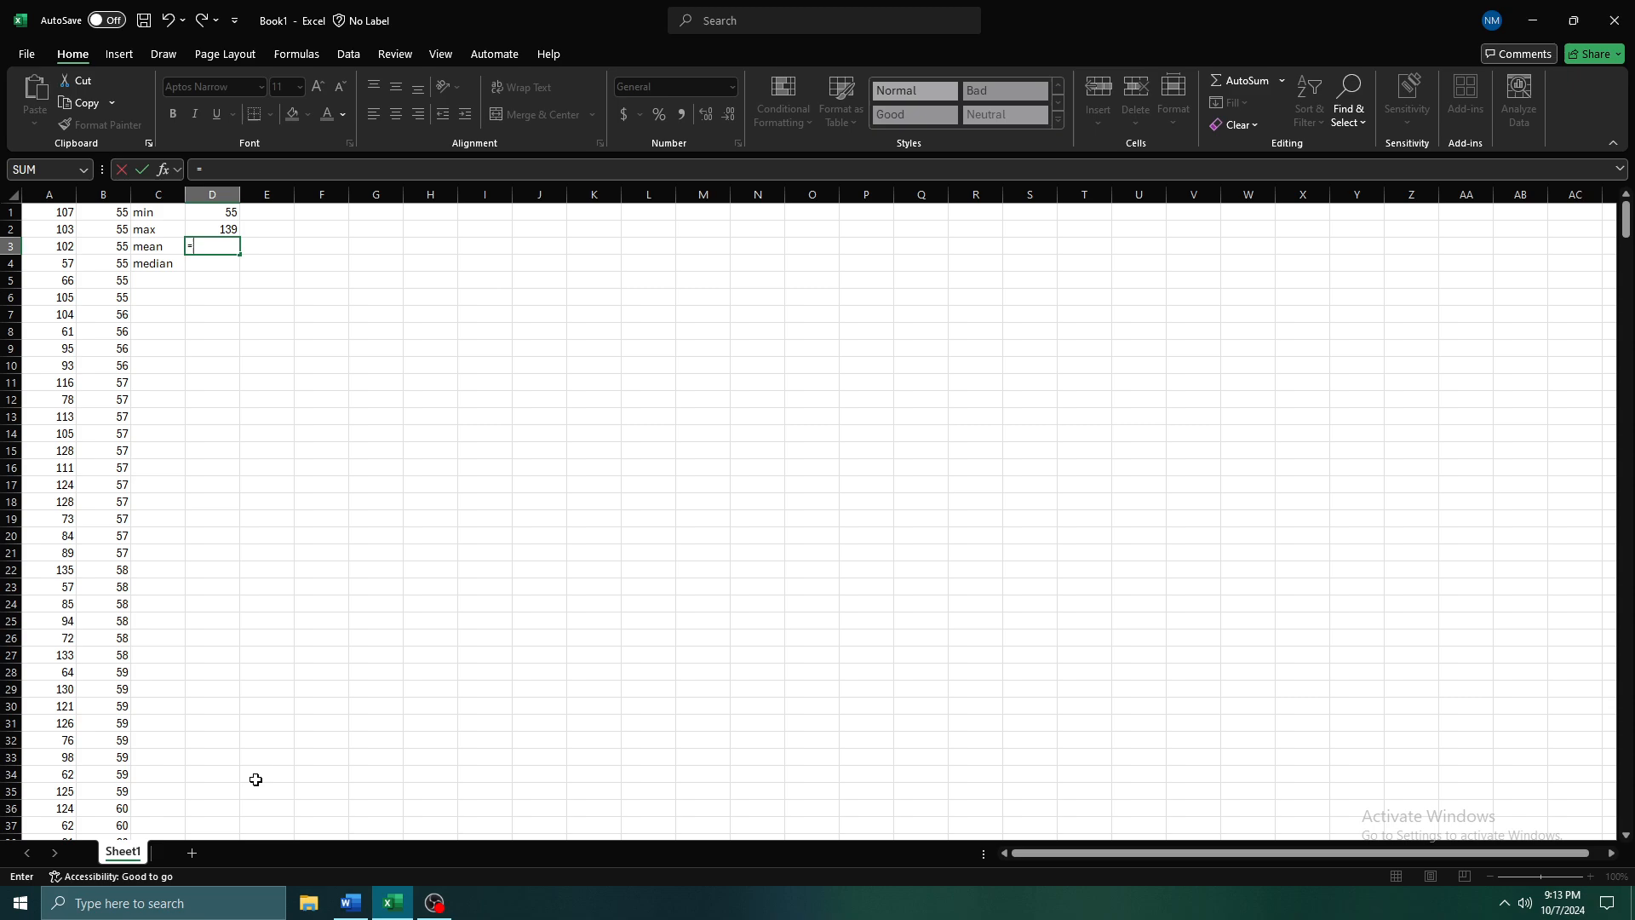
{"action": "type", "text": "average"}
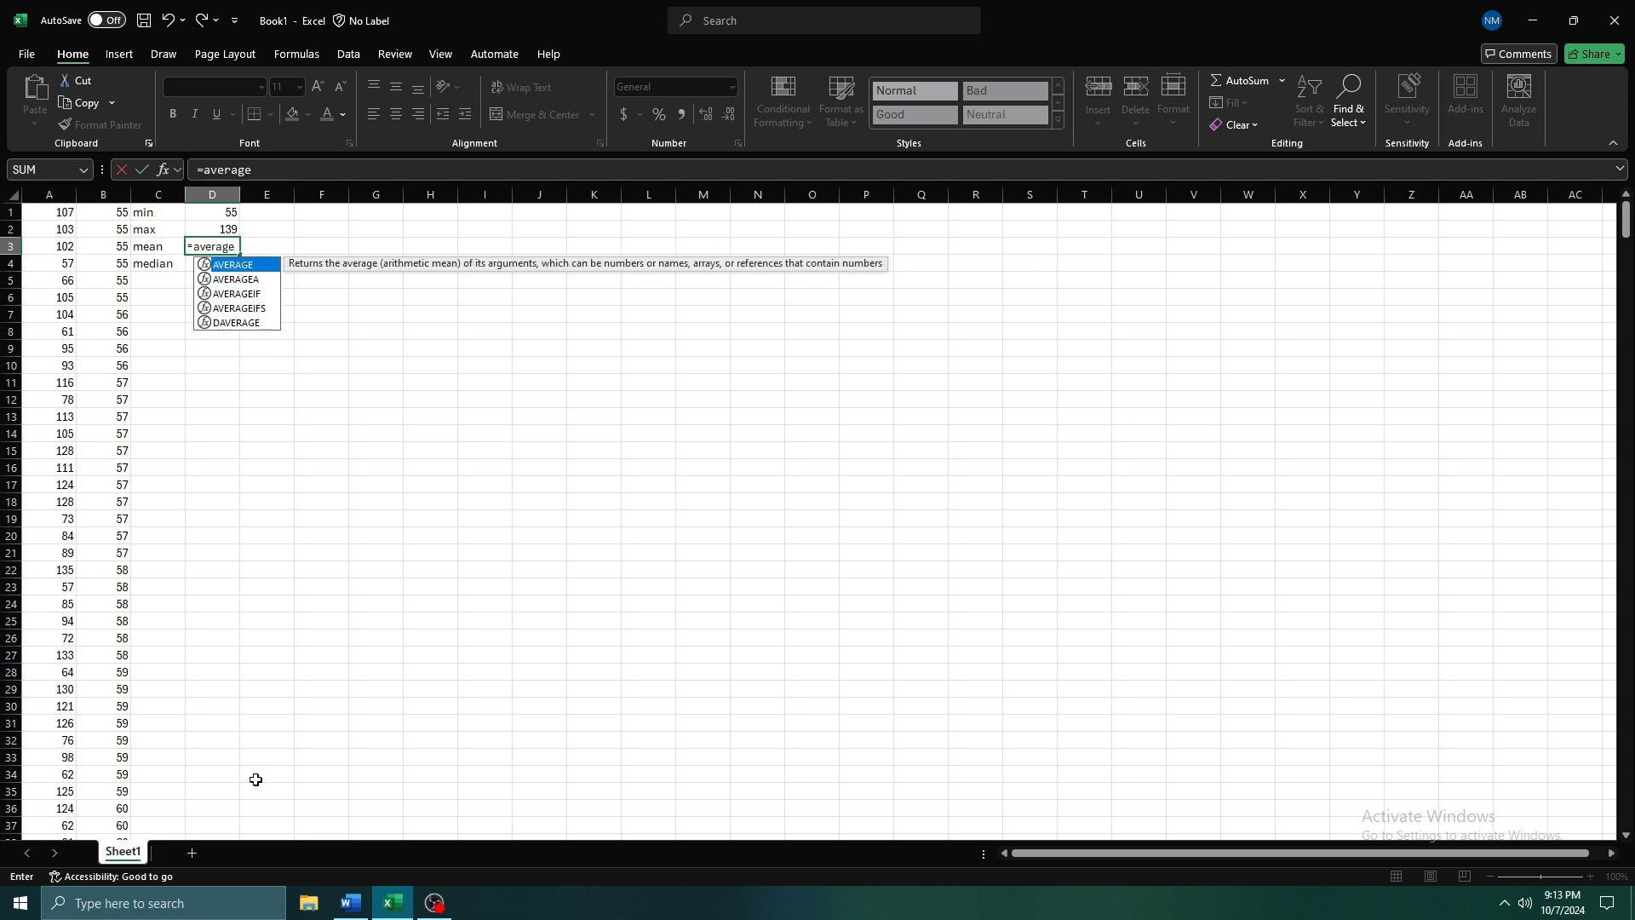
{"action": "key", "text": "BackSpace"}
{"action": "key", "text": "BackSpace"}
{"action": "key", "text": "BackSpace"}
{"action": "key", "text": "BackSpace"}
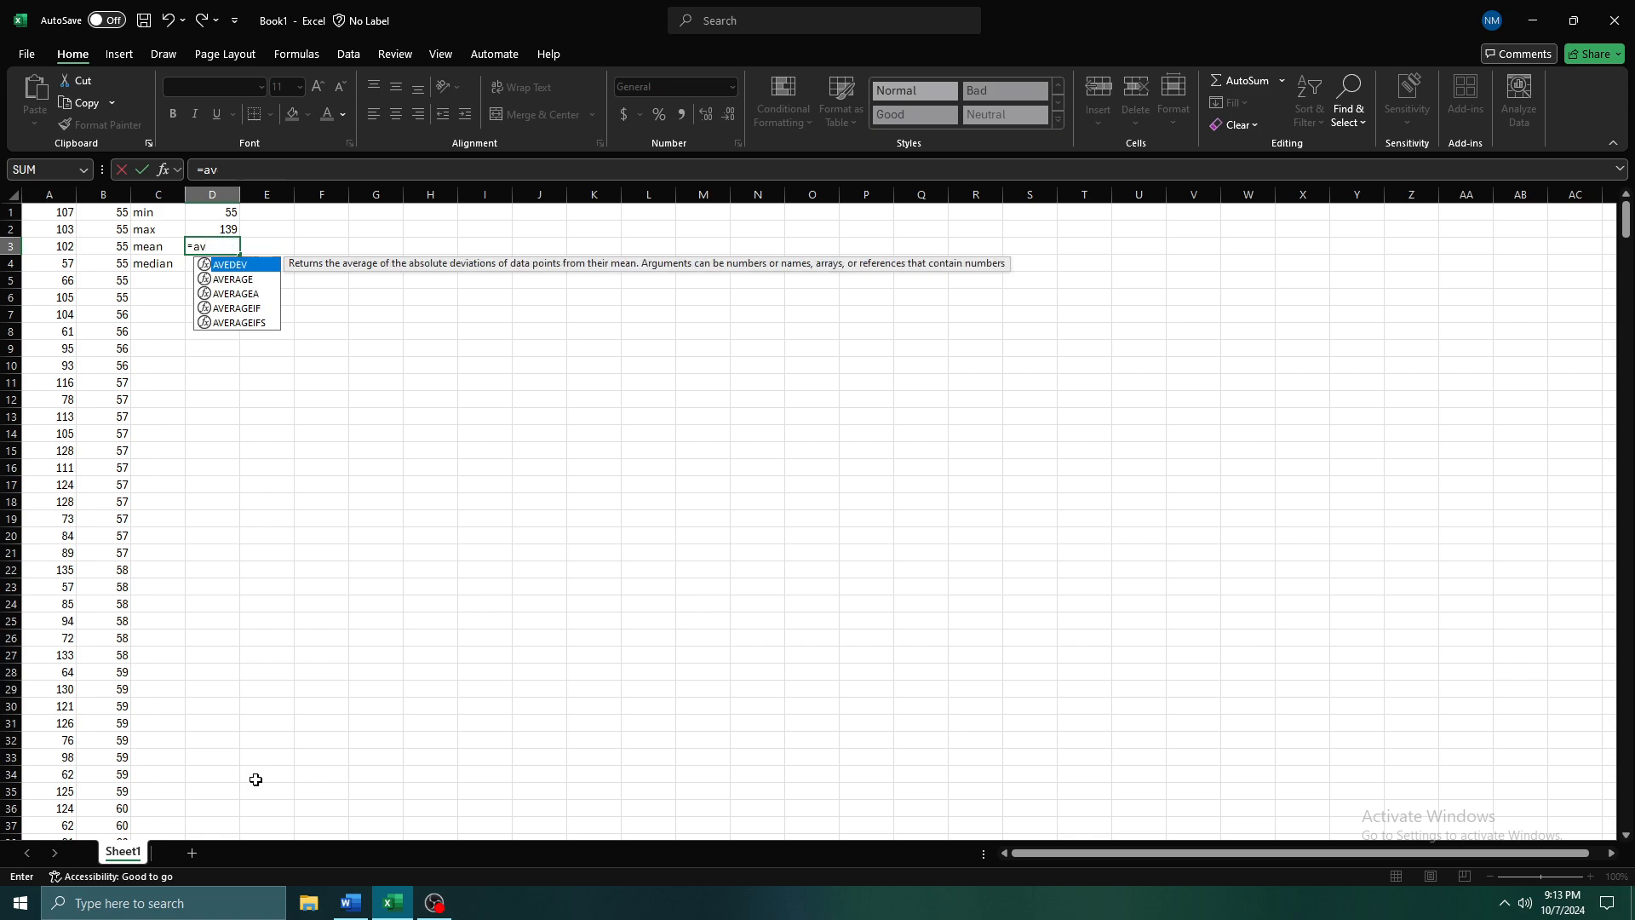
{"action": "type", "text": "er"}
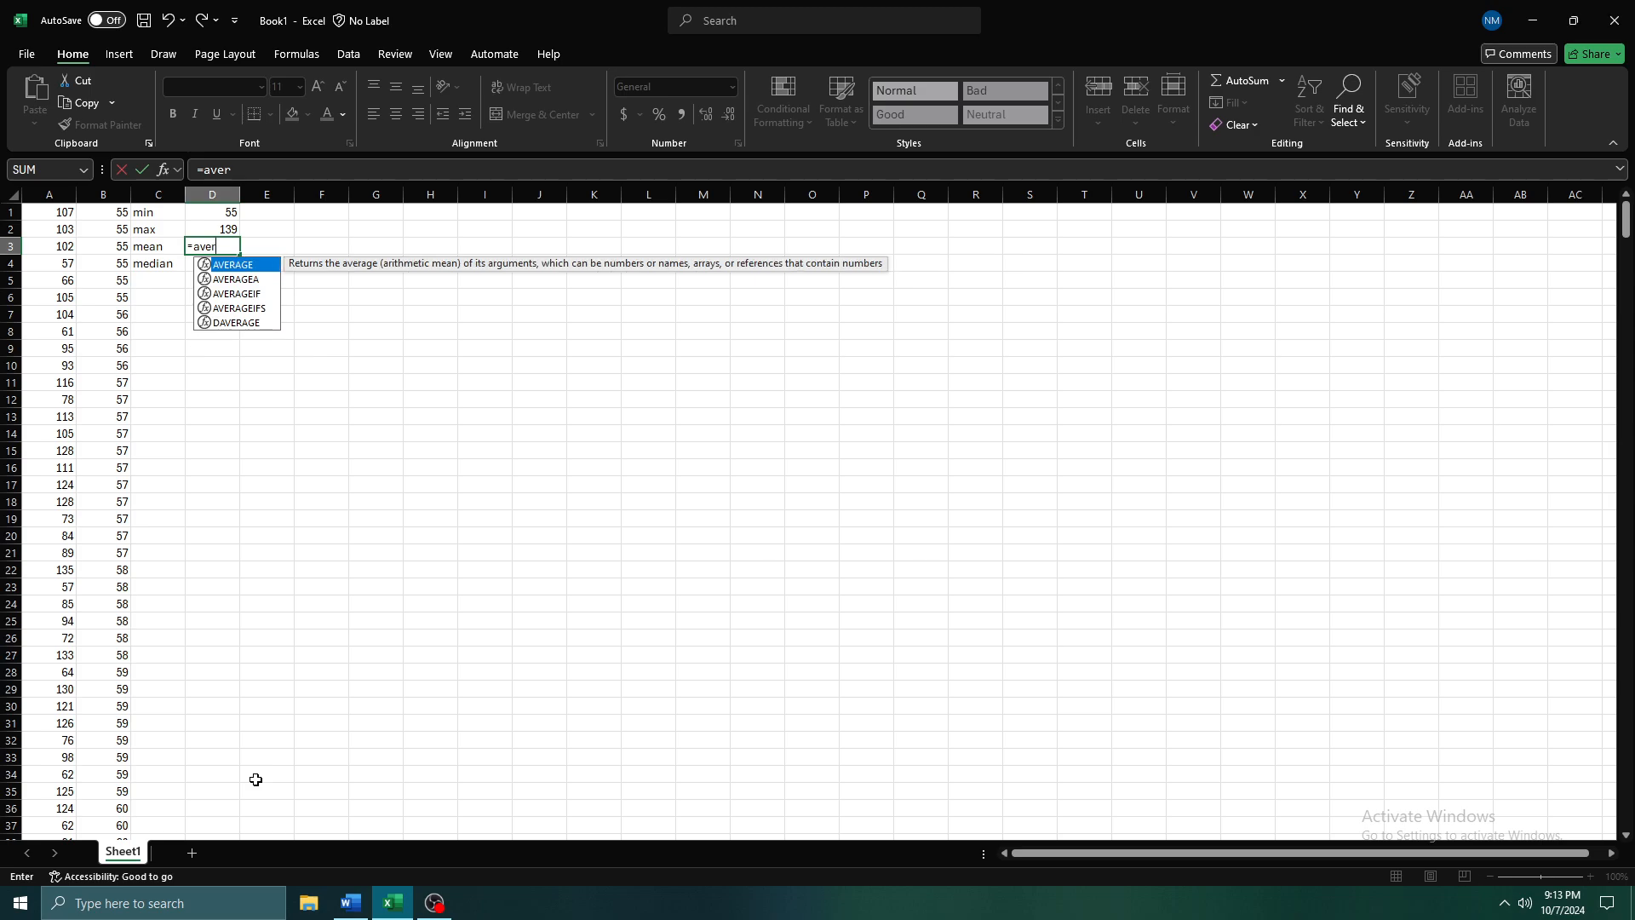
{"action": "key", "text": "Tab"}
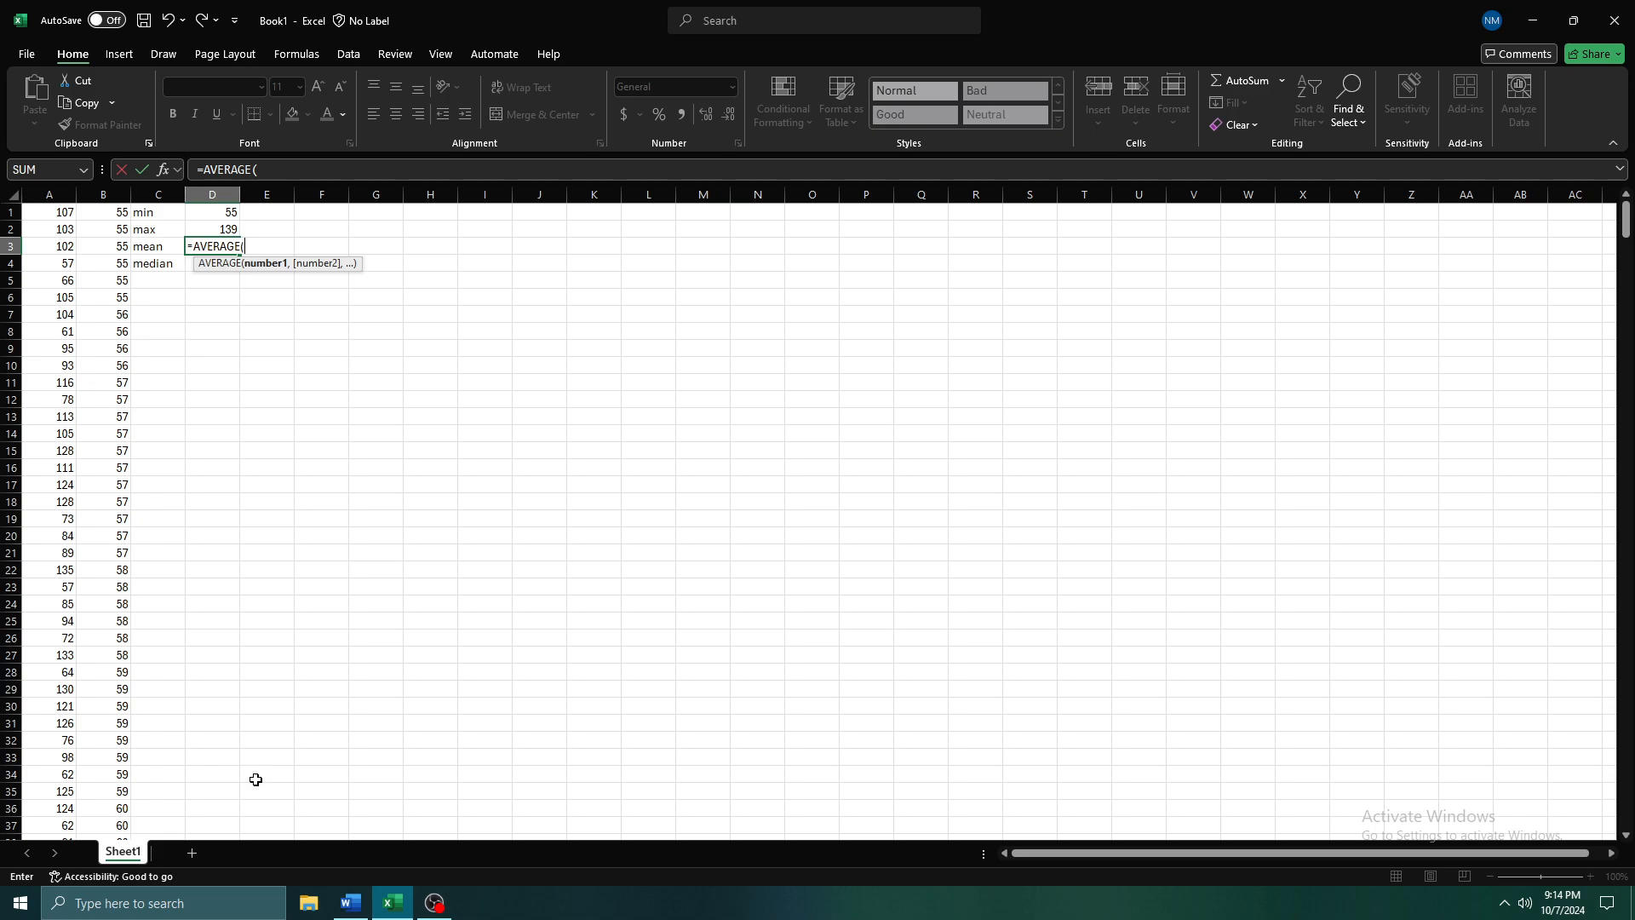
{"action": "key", "text": "Left"}
{"action": "key", "text": "Left"}
{"action": "key", "text": "Up"}
{"action": "key", "text": "Up"}
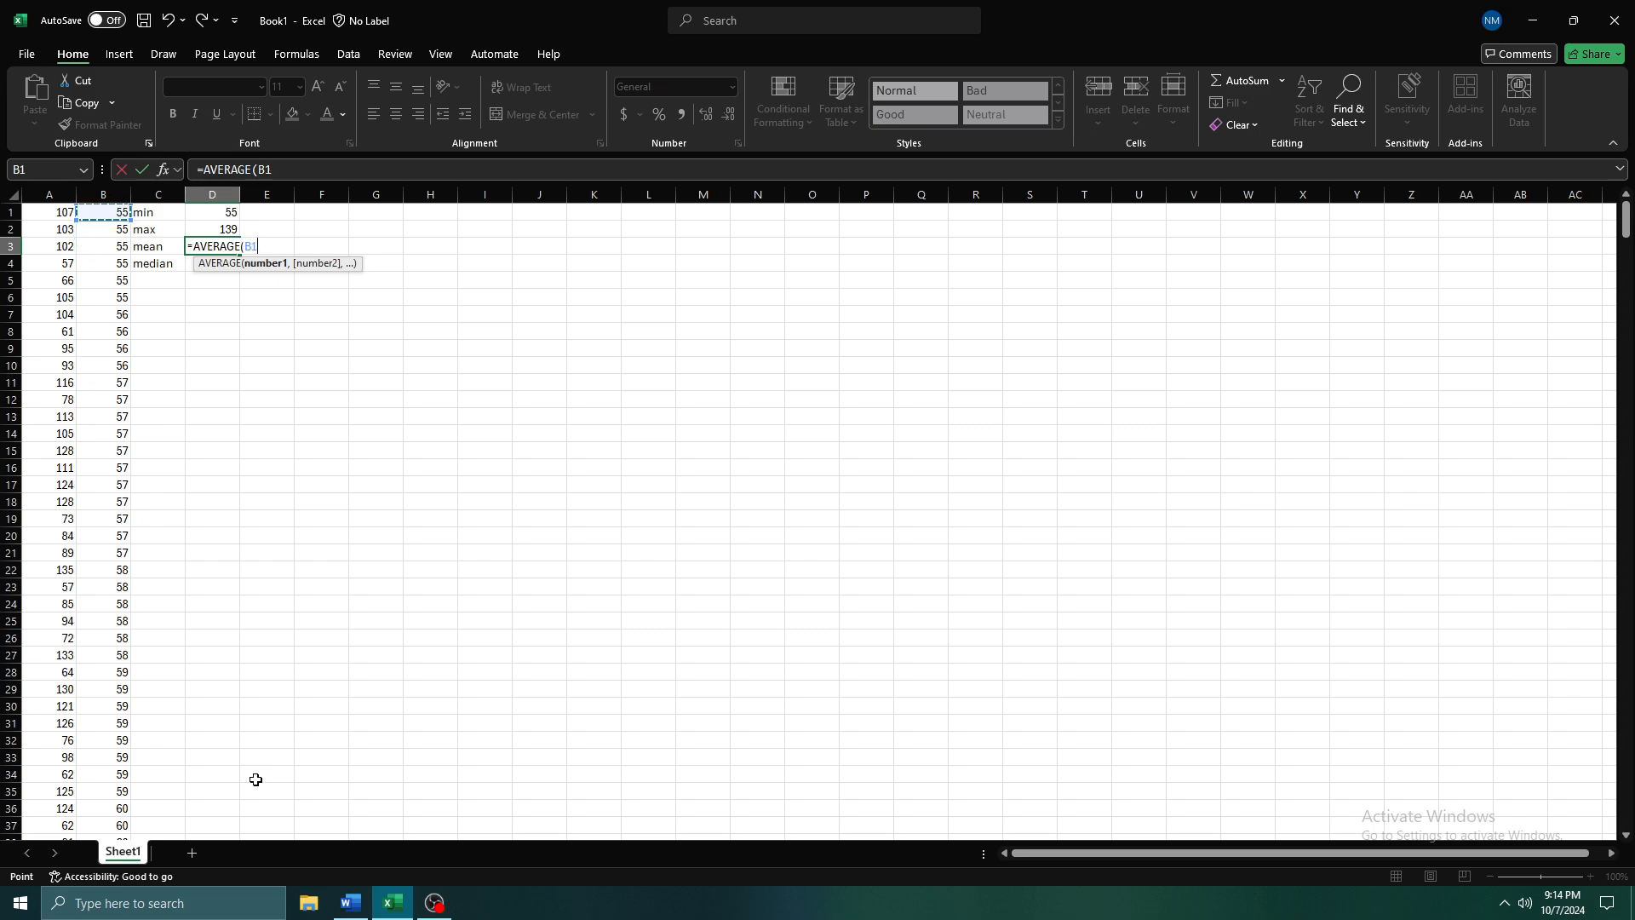
{"action": "key", "text": "ctrl+shift+Down"}
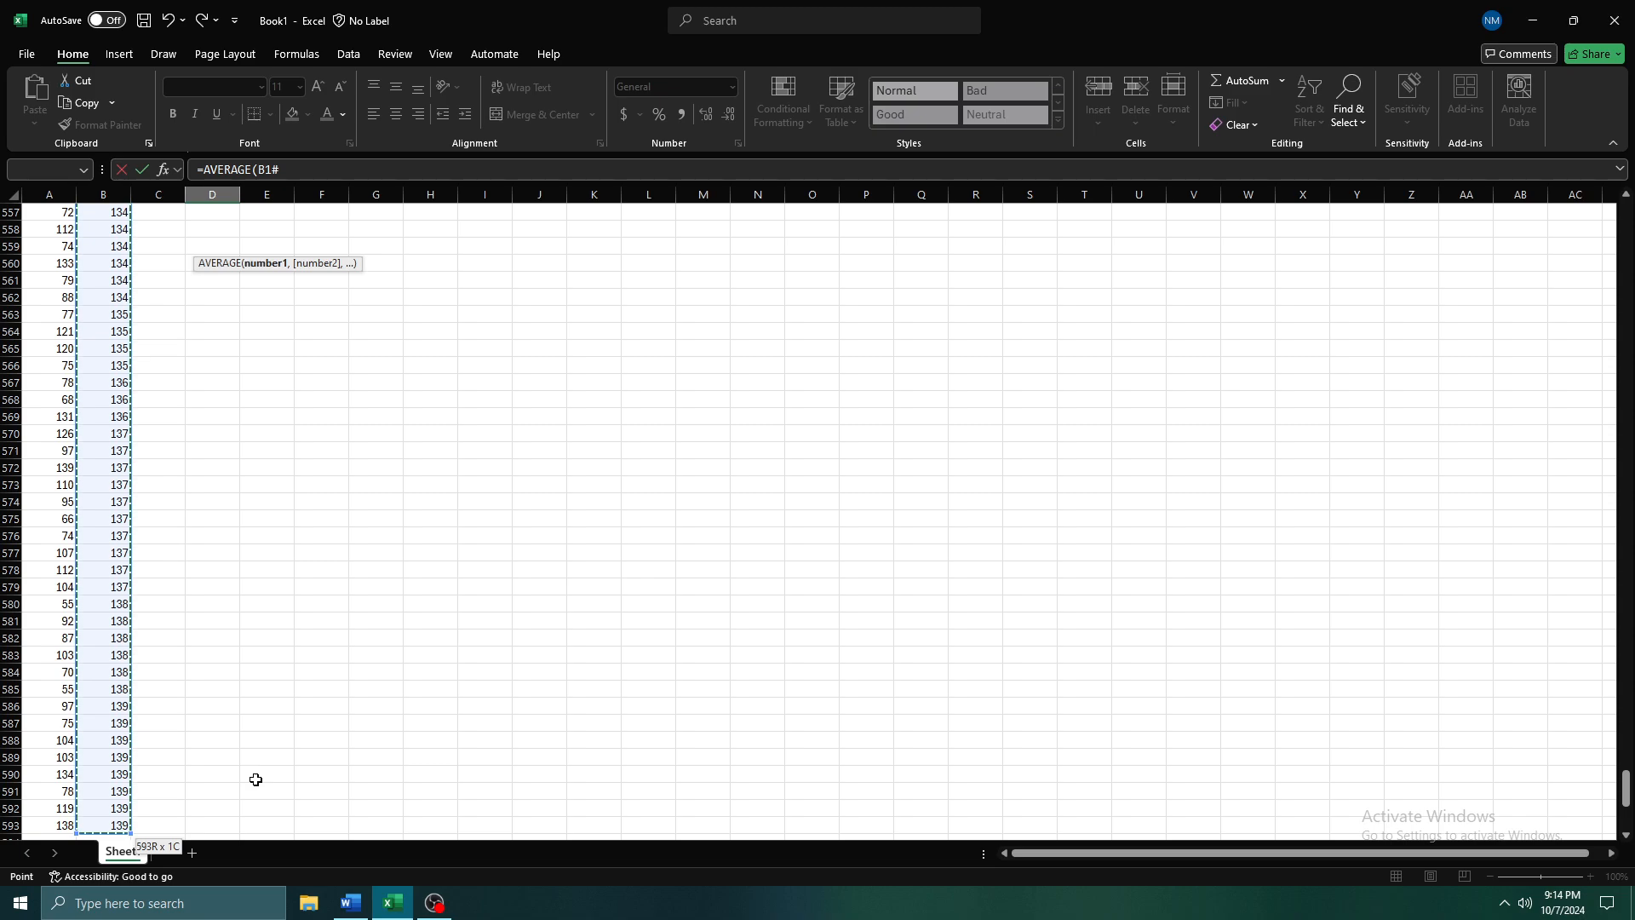
{"action": "key", "text": "ctrl+shift+Up"}
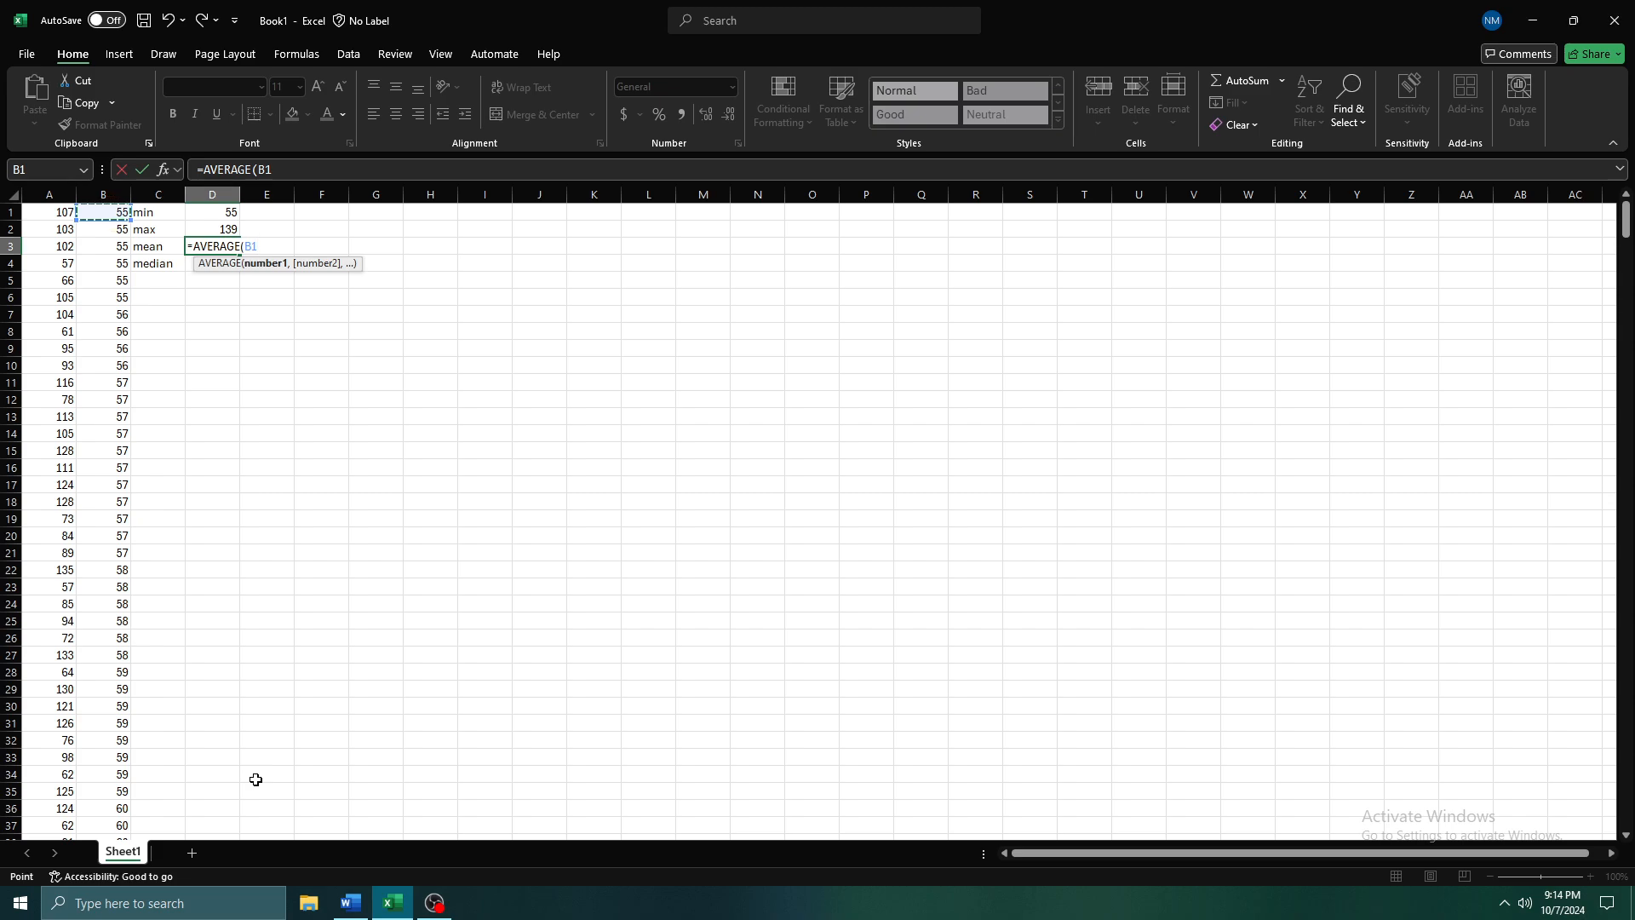
{"action": "key", "text": "ctrl+shift+Down"}
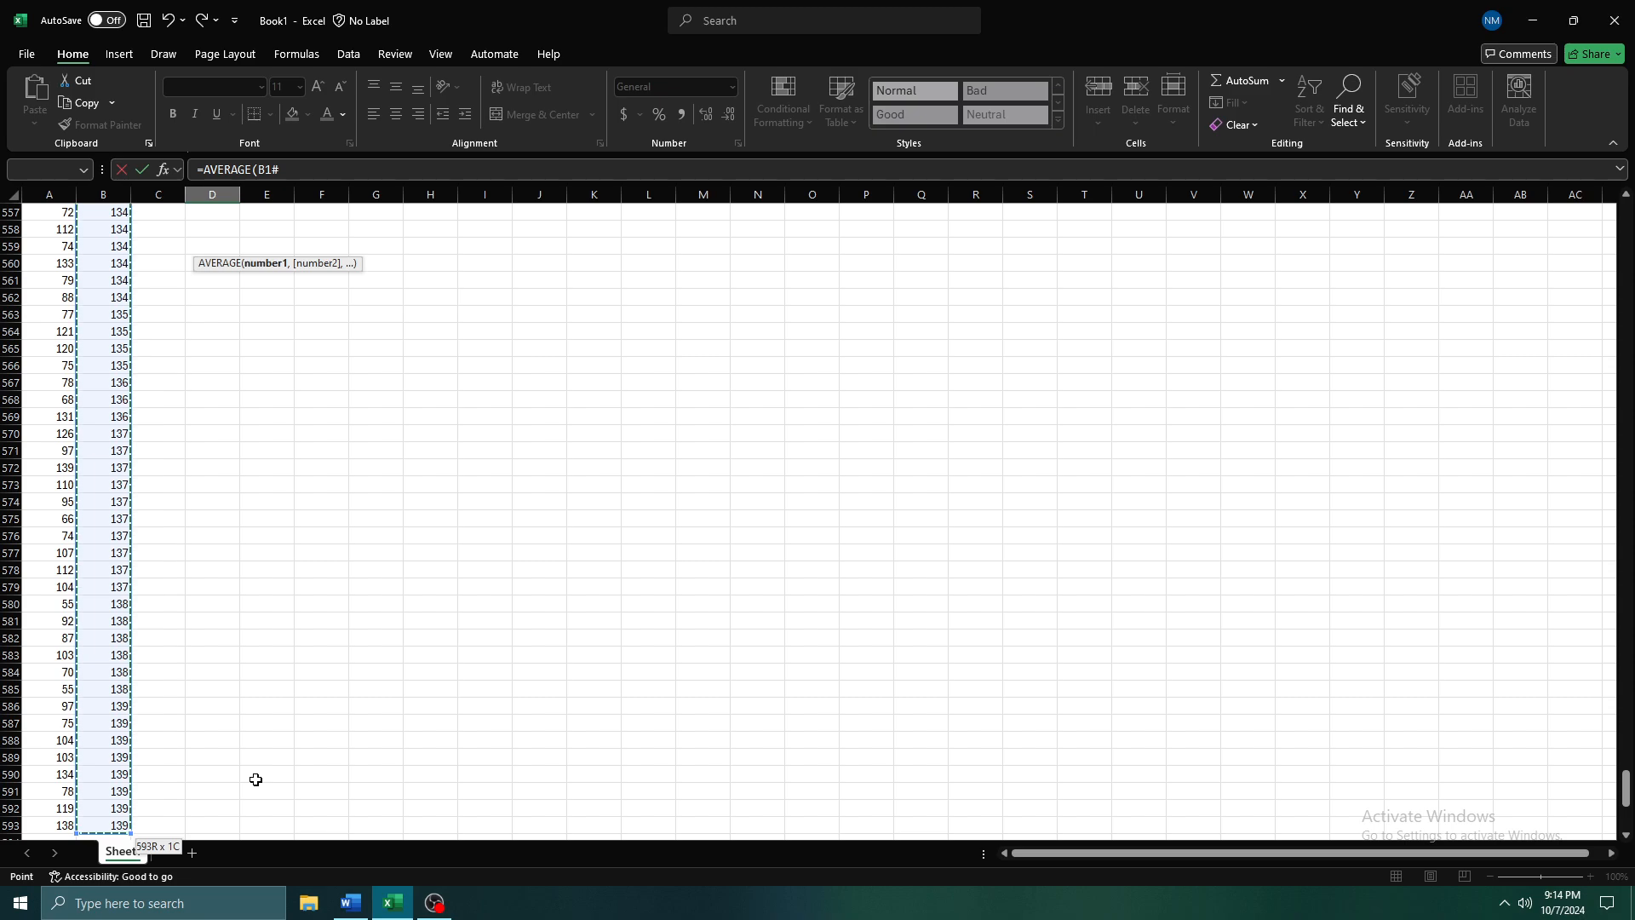
{"action": "key", "text": "Return"}
{"action": "key", "text": "Up"}
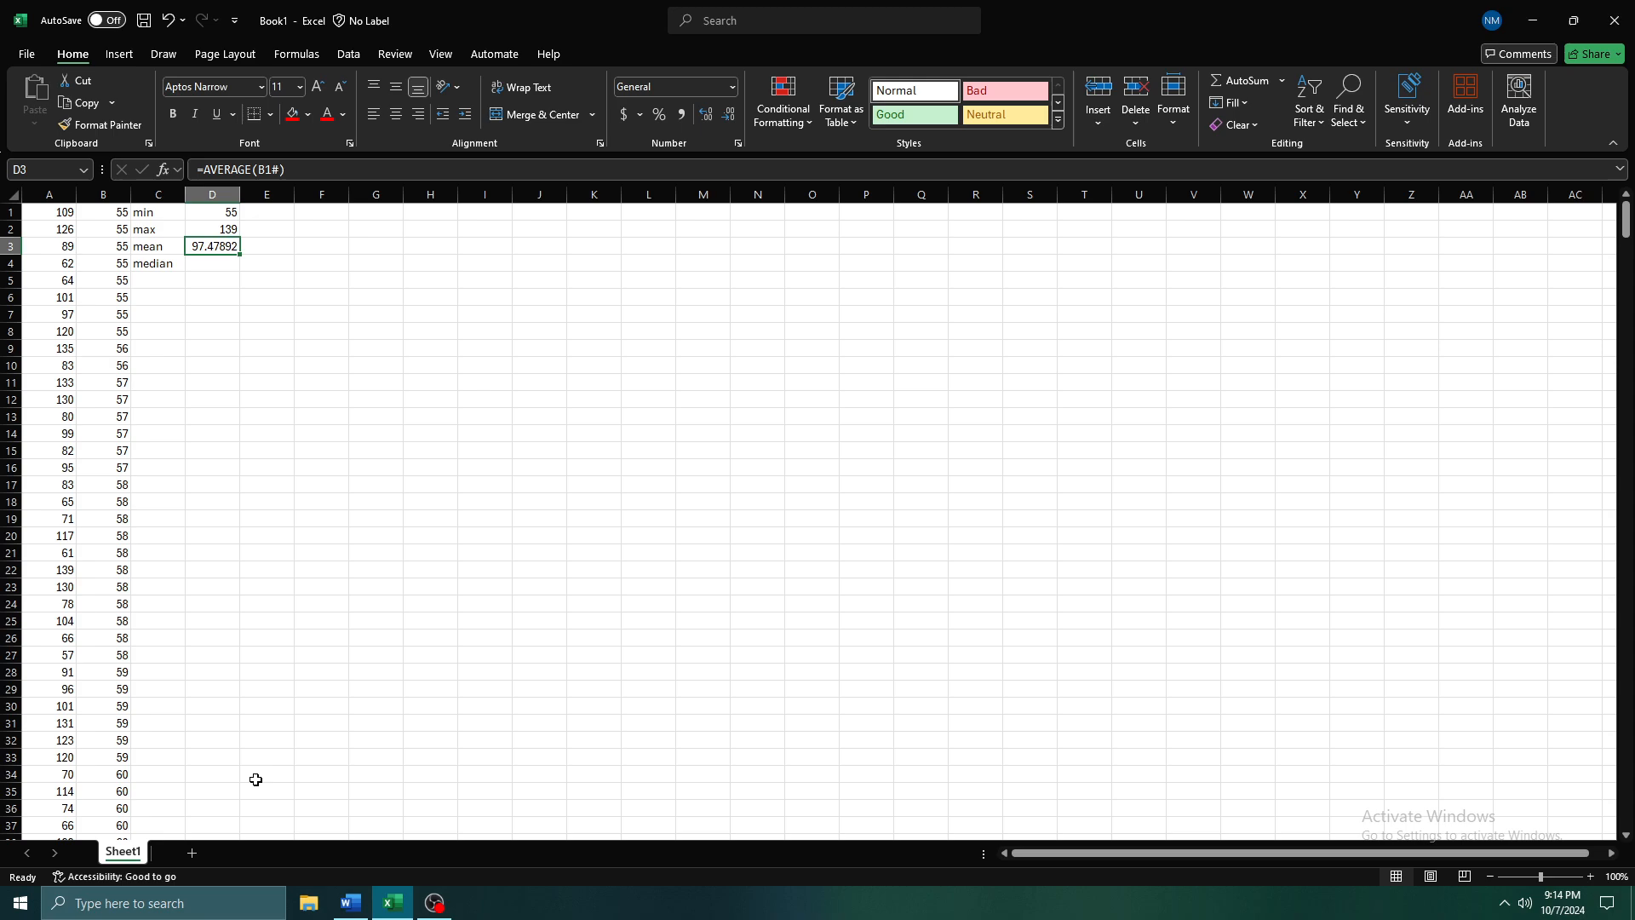
Recalculate the sheet repeatedly to watch how the mean in D3 responds to new random numbers
{"action": "key", "text": "F9"}
{"action": "key", "text": "F9"}
{"action": "key", "text": "F9"}
{"action": "key", "text": "F9"}
{"action": "key", "text": "F9"}
{"action": "key", "text": "F9"}
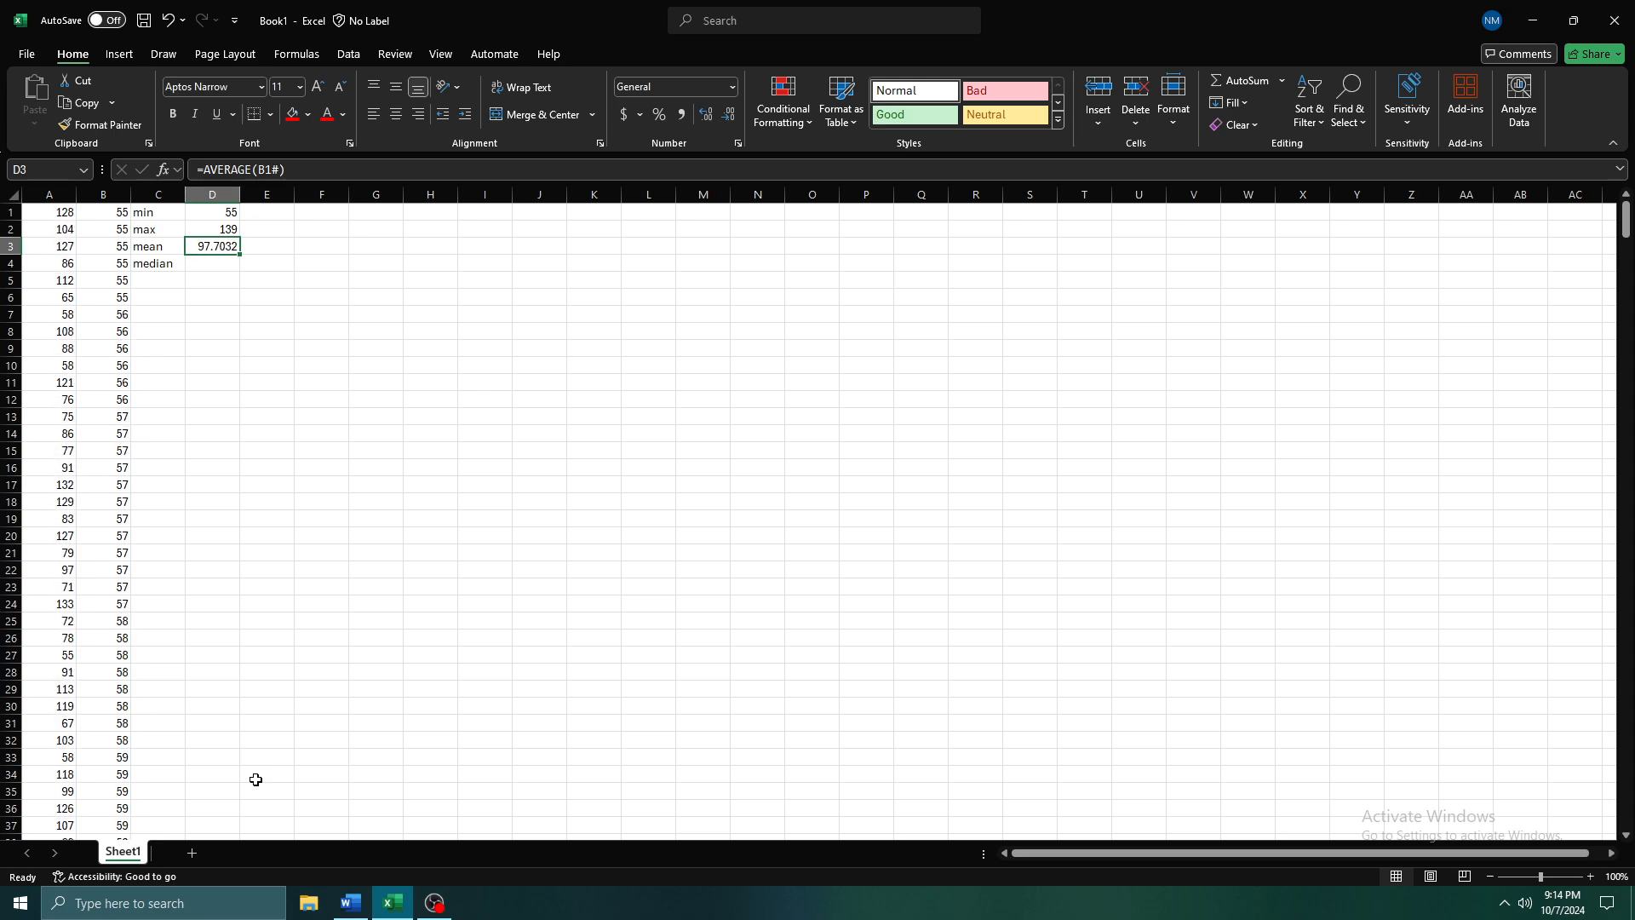
{"action": "key", "text": "F9"}
{"action": "key", "text": "F9"}
{"action": "key", "text": "F9"}
{"action": "key", "text": "F9"}
{"action": "key", "text": "F9"}
{"action": "key", "text": "F9"}
{"action": "key", "text": "F9"}
{"action": "key", "text": "F9"}
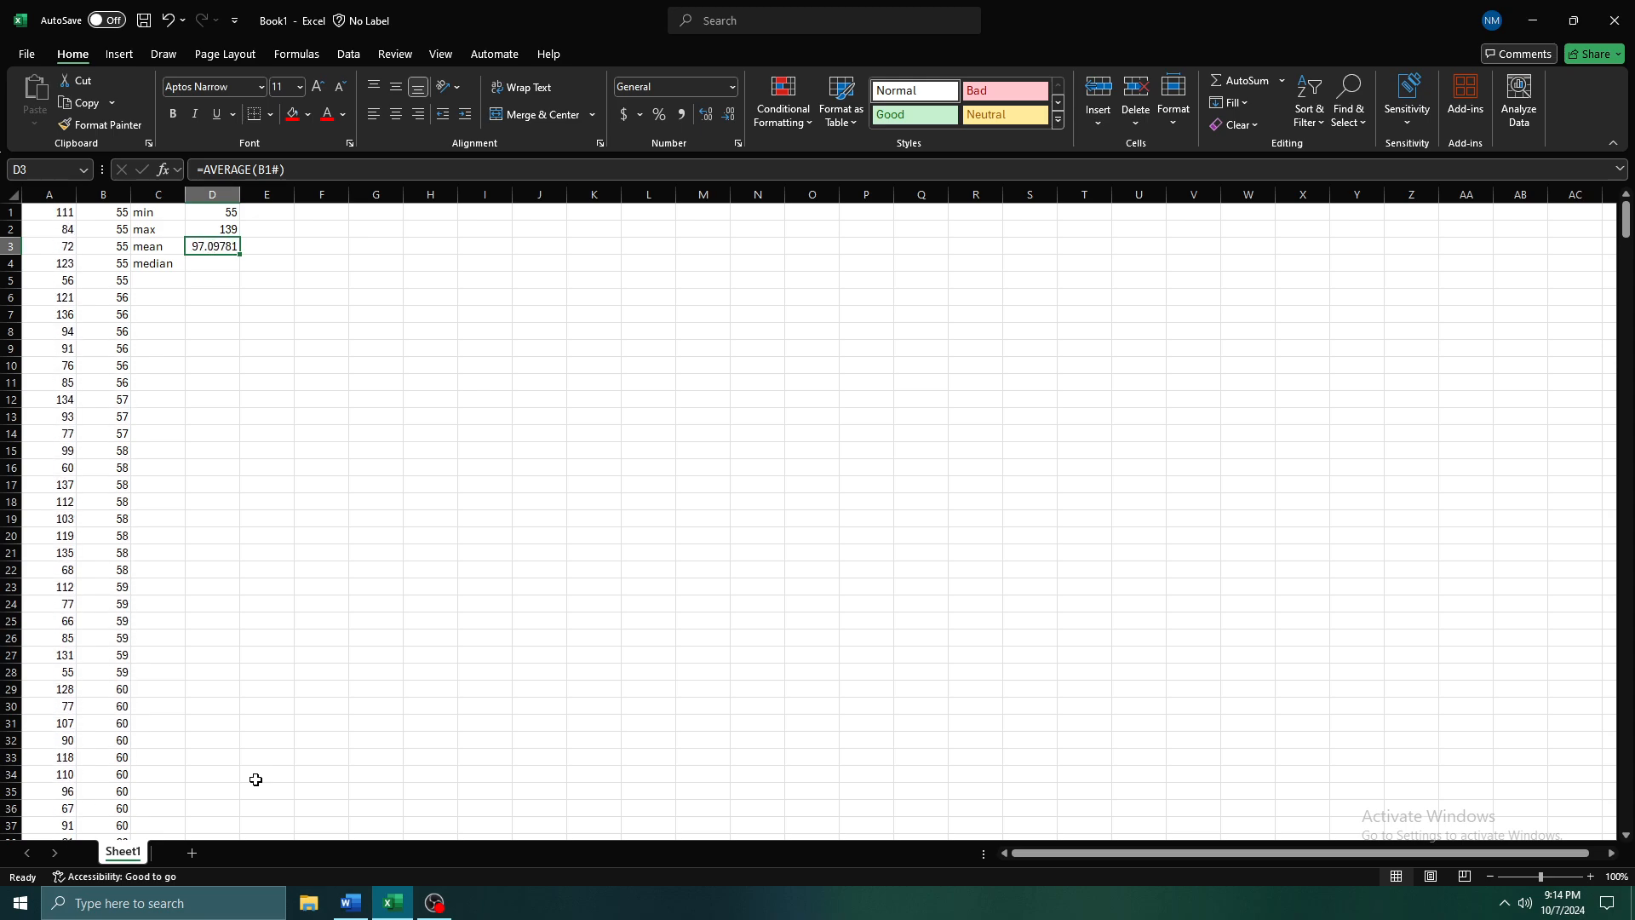
{"action": "key", "text": "F9"}
{"action": "key", "text": "F9"}
{"action": "key", "text": "F9"}
{"action": "key", "text": "F9"}
{"action": "key", "text": "F9"}
{"action": "key", "text": "F9"}
{"action": "key", "text": "F9"}
{"action": "key", "text": "F9"}
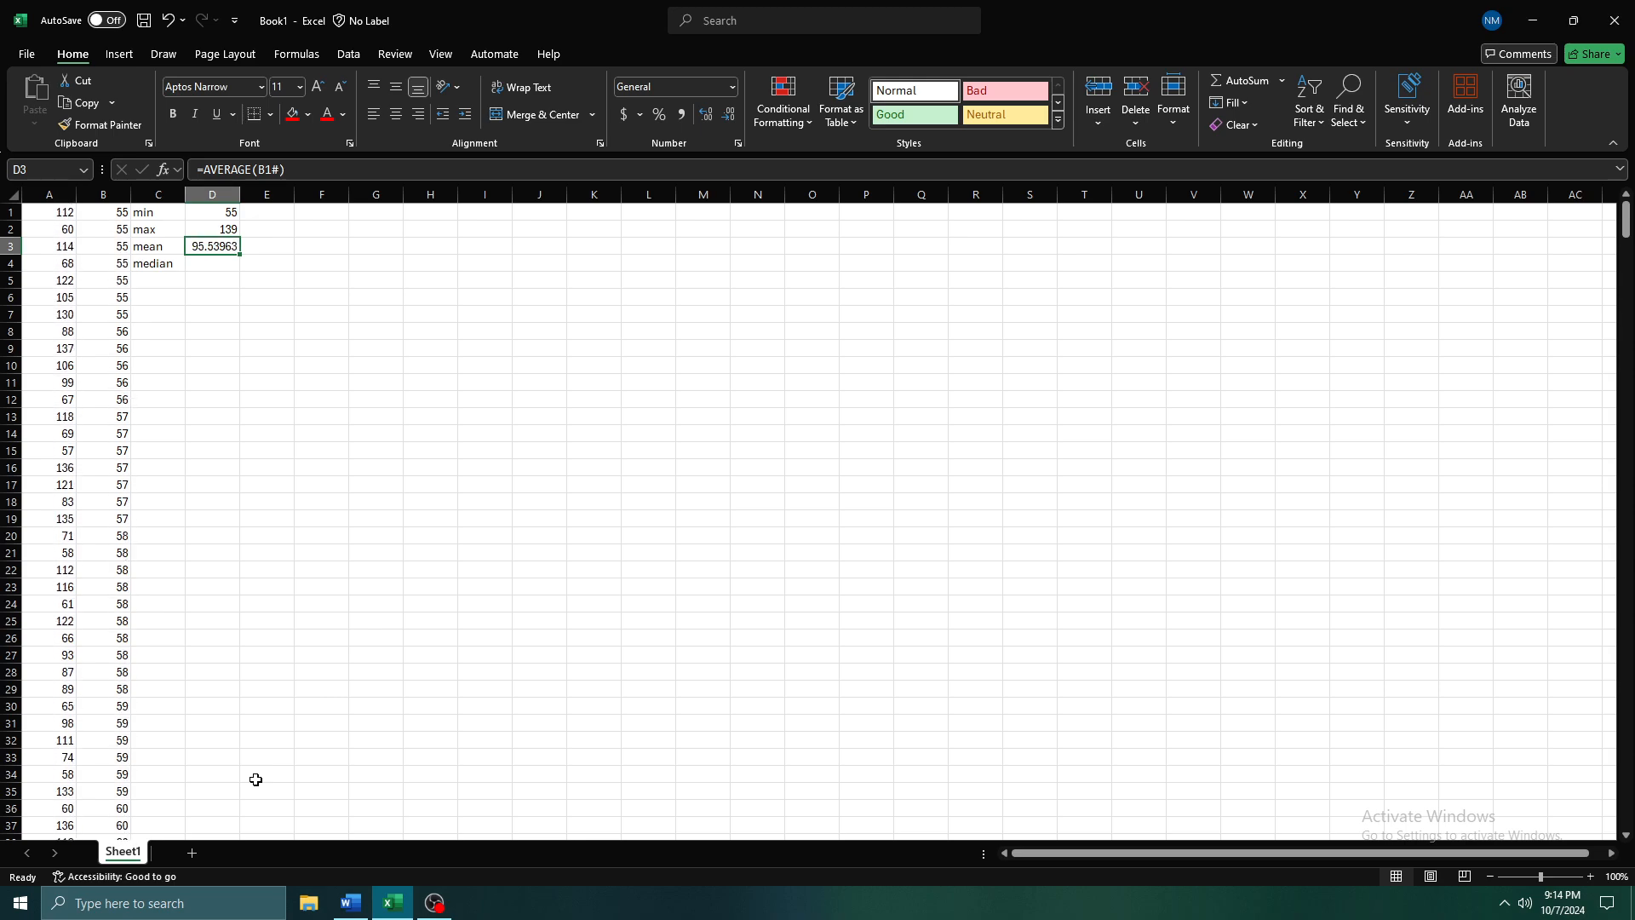
{"action": "key", "text": "F9"}
{"action": "key", "text": "F9"}
{"action": "key", "text": "F9"}
{"action": "key", "text": "F9"}
{"action": "key", "text": "F9"}
{"action": "key", "text": "F9"}
{"action": "key", "text": "F9"}
{"action": "key", "text": "F9"}
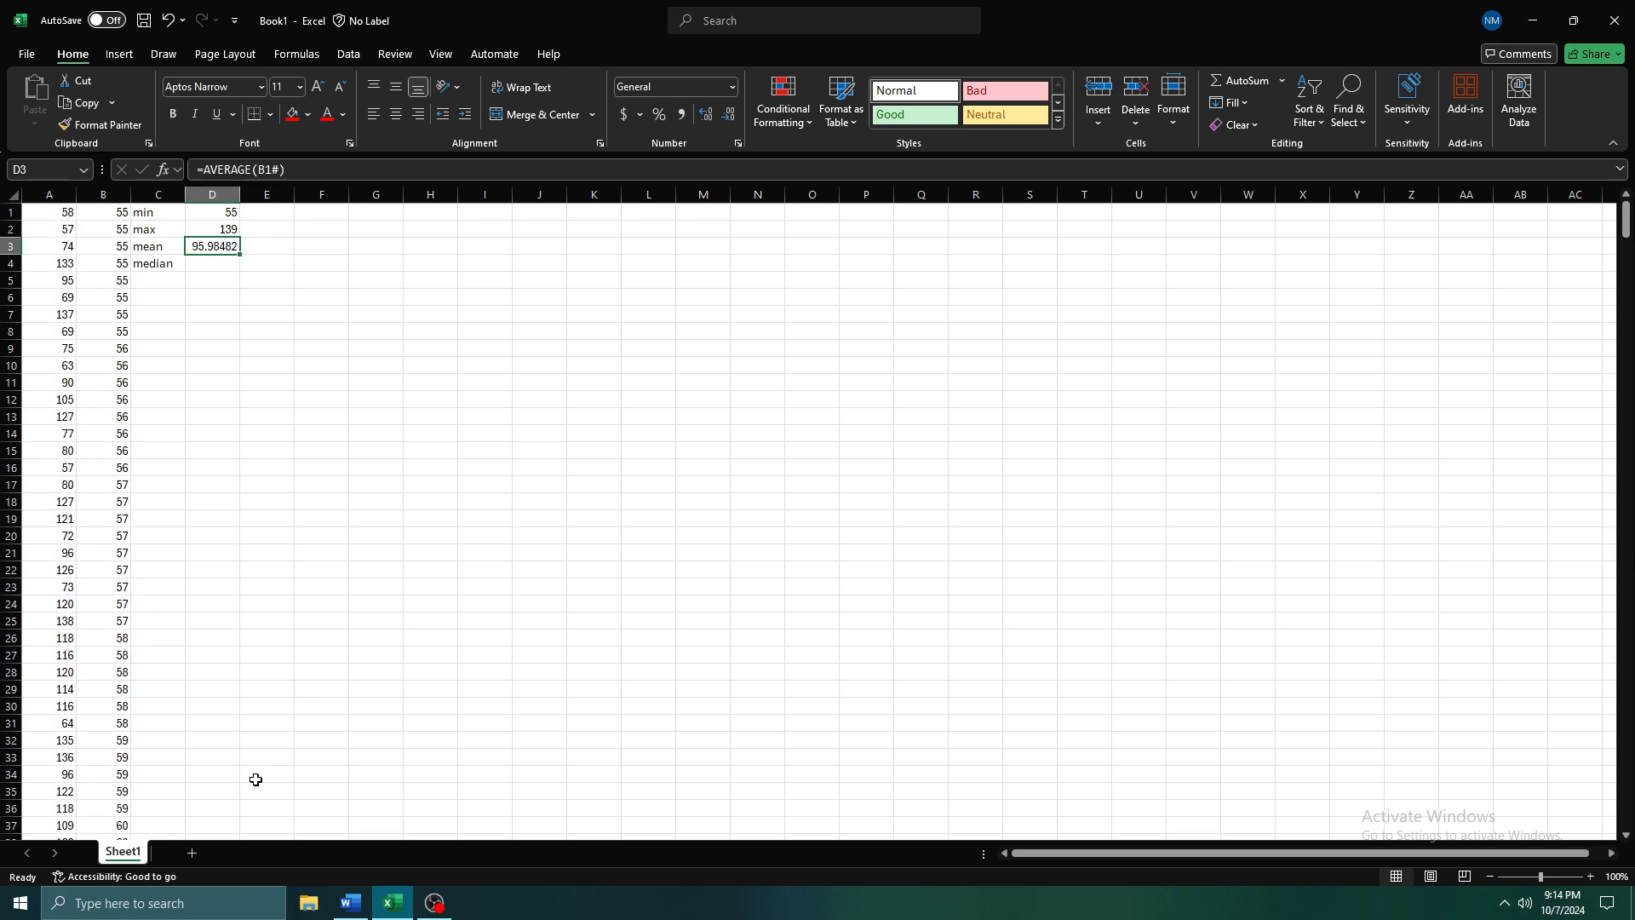
{"action": "key", "text": "F9"}
{"action": "key", "text": "F9"}
{"action": "key", "text": "F9"}
{"action": "key", "text": "F9"}
{"action": "key", "text": "F9"}
{"action": "key", "text": "F9"}
{"action": "key", "text": "F9"}
{"action": "key", "text": "F9"}
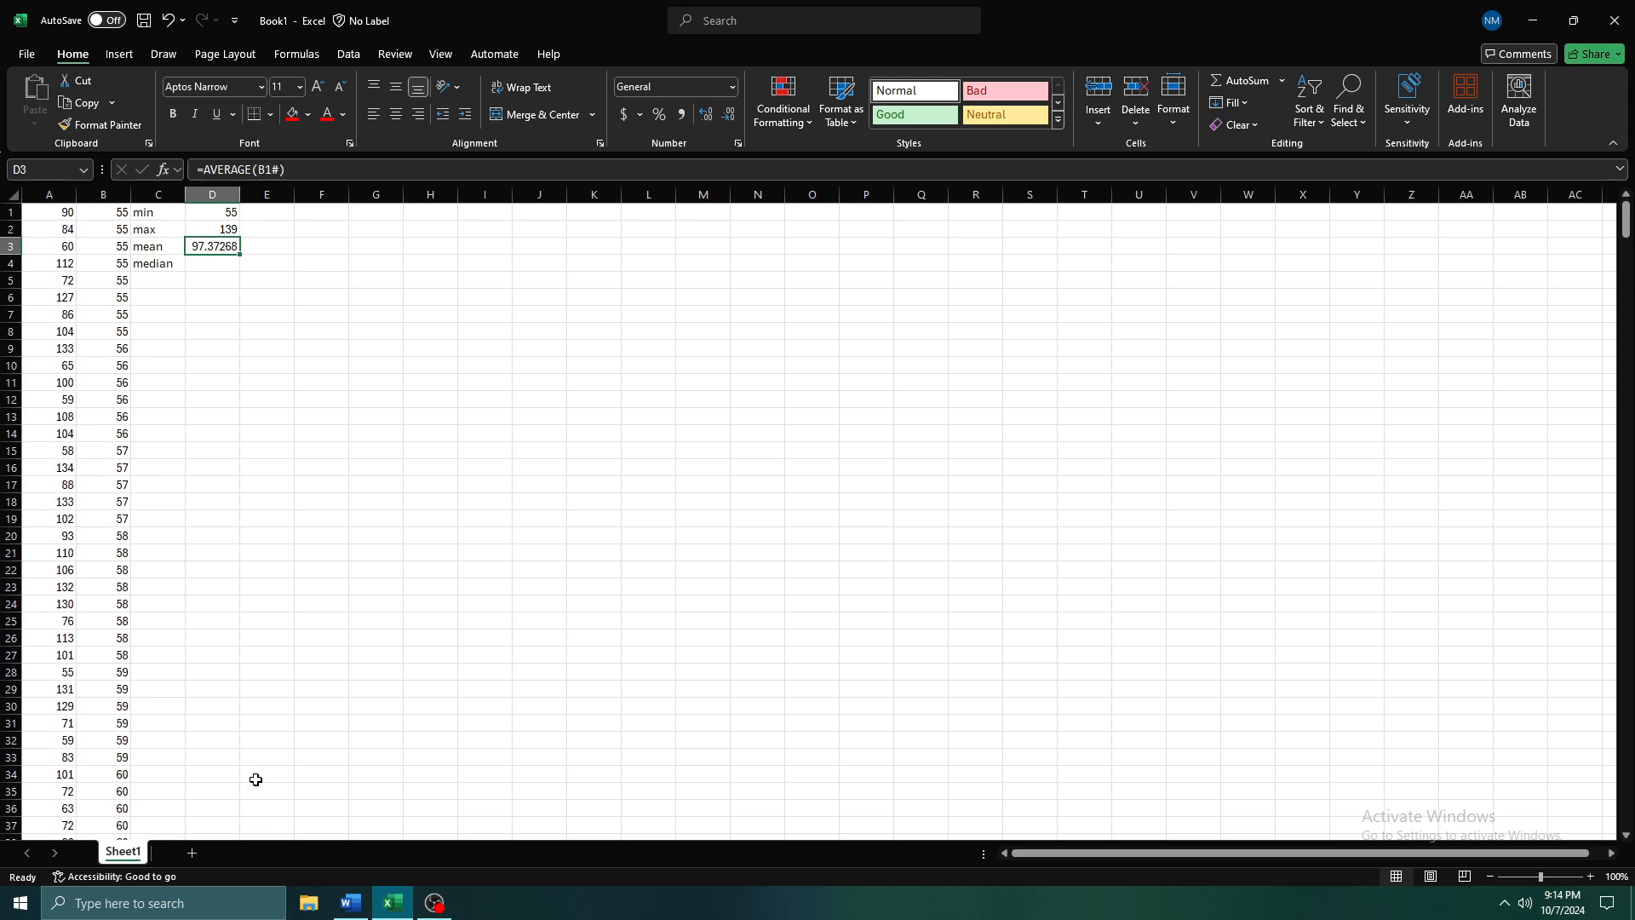
{"action": "key", "text": "F9"}
{"action": "key", "text": "F9"}
{"action": "key", "text": "F9"}
{"action": "key", "text": "F9"}
{"action": "key", "text": "F9"}
{"action": "key", "text": "F9"}
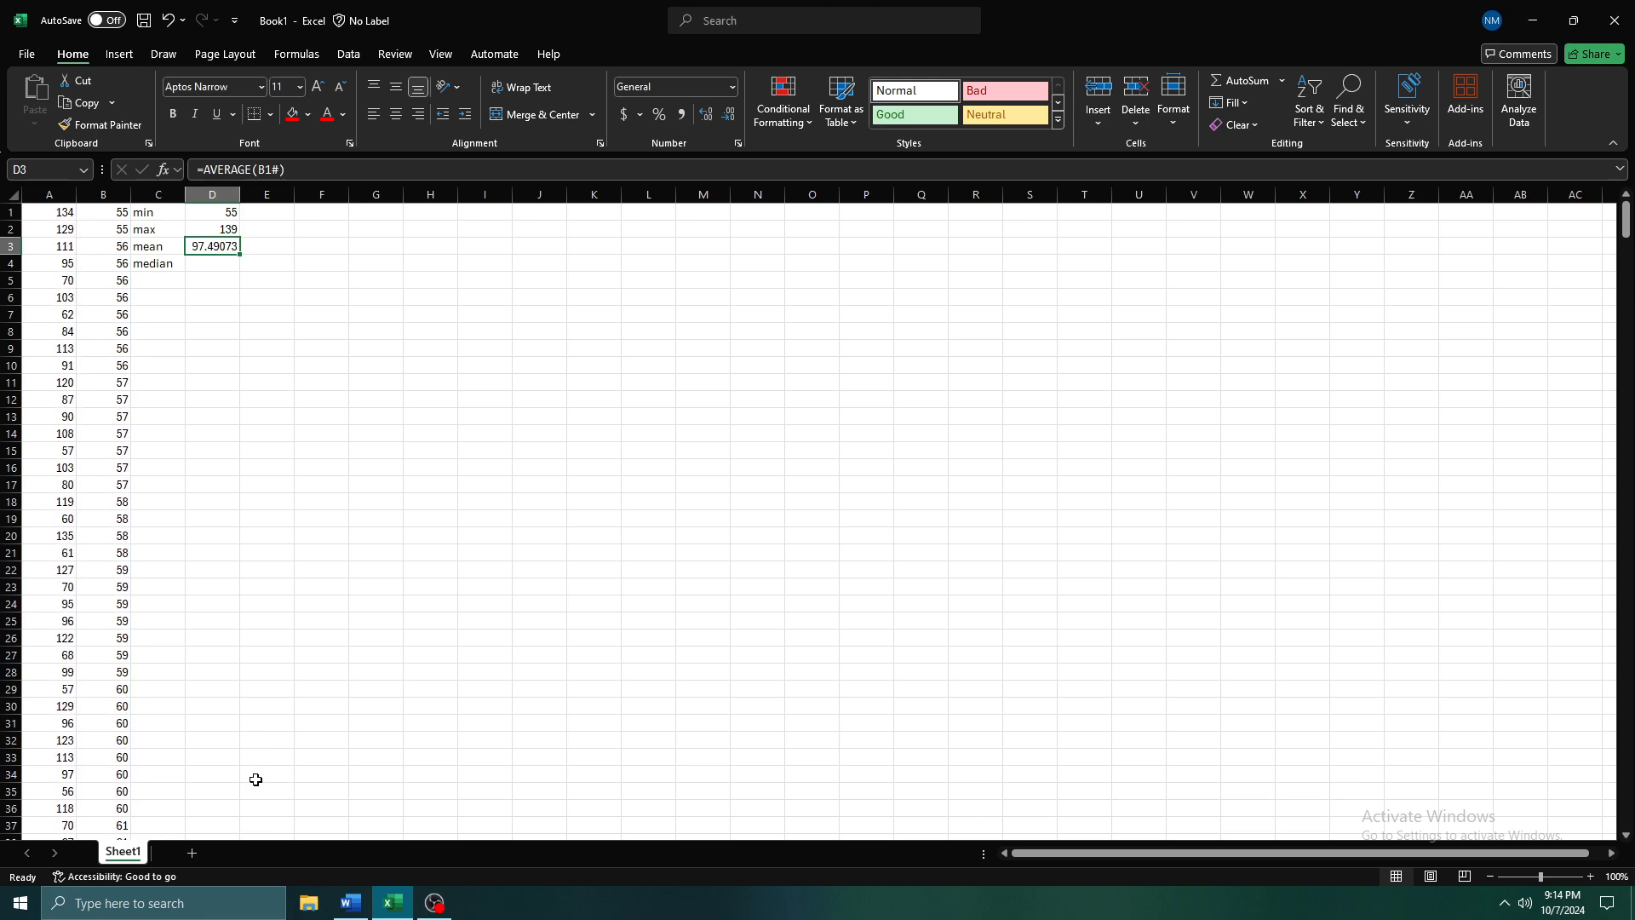
Begin a MEDIAN formula in D4, beside the median label, with B1 as its first reference
{"action": "key", "text": "Down"}
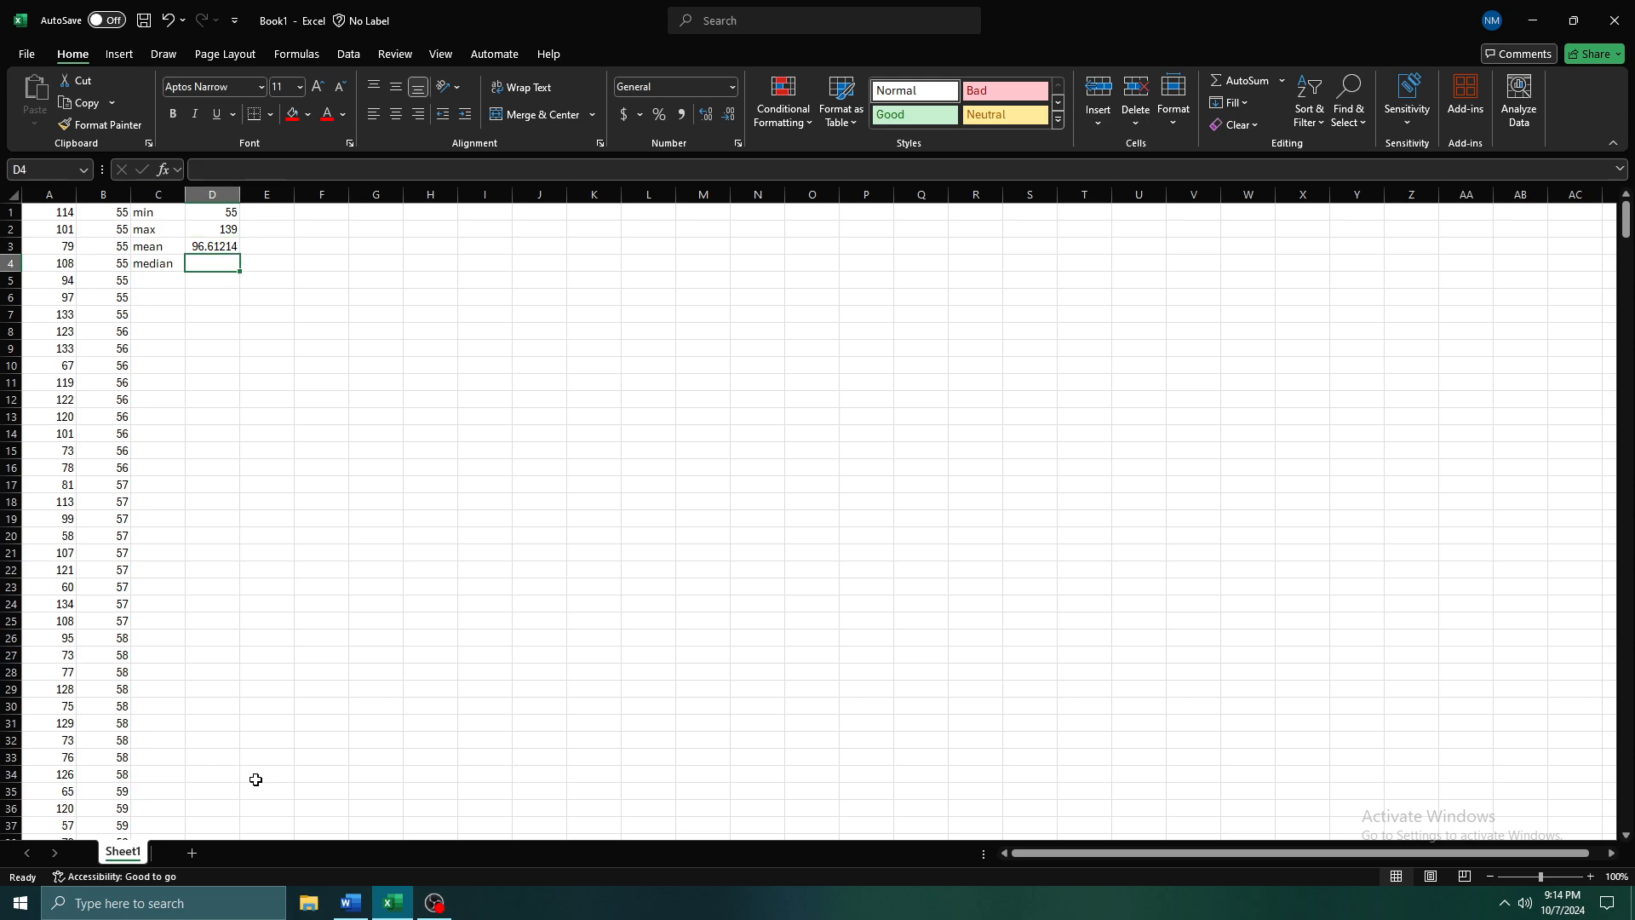
{"action": "type", "text": "="}
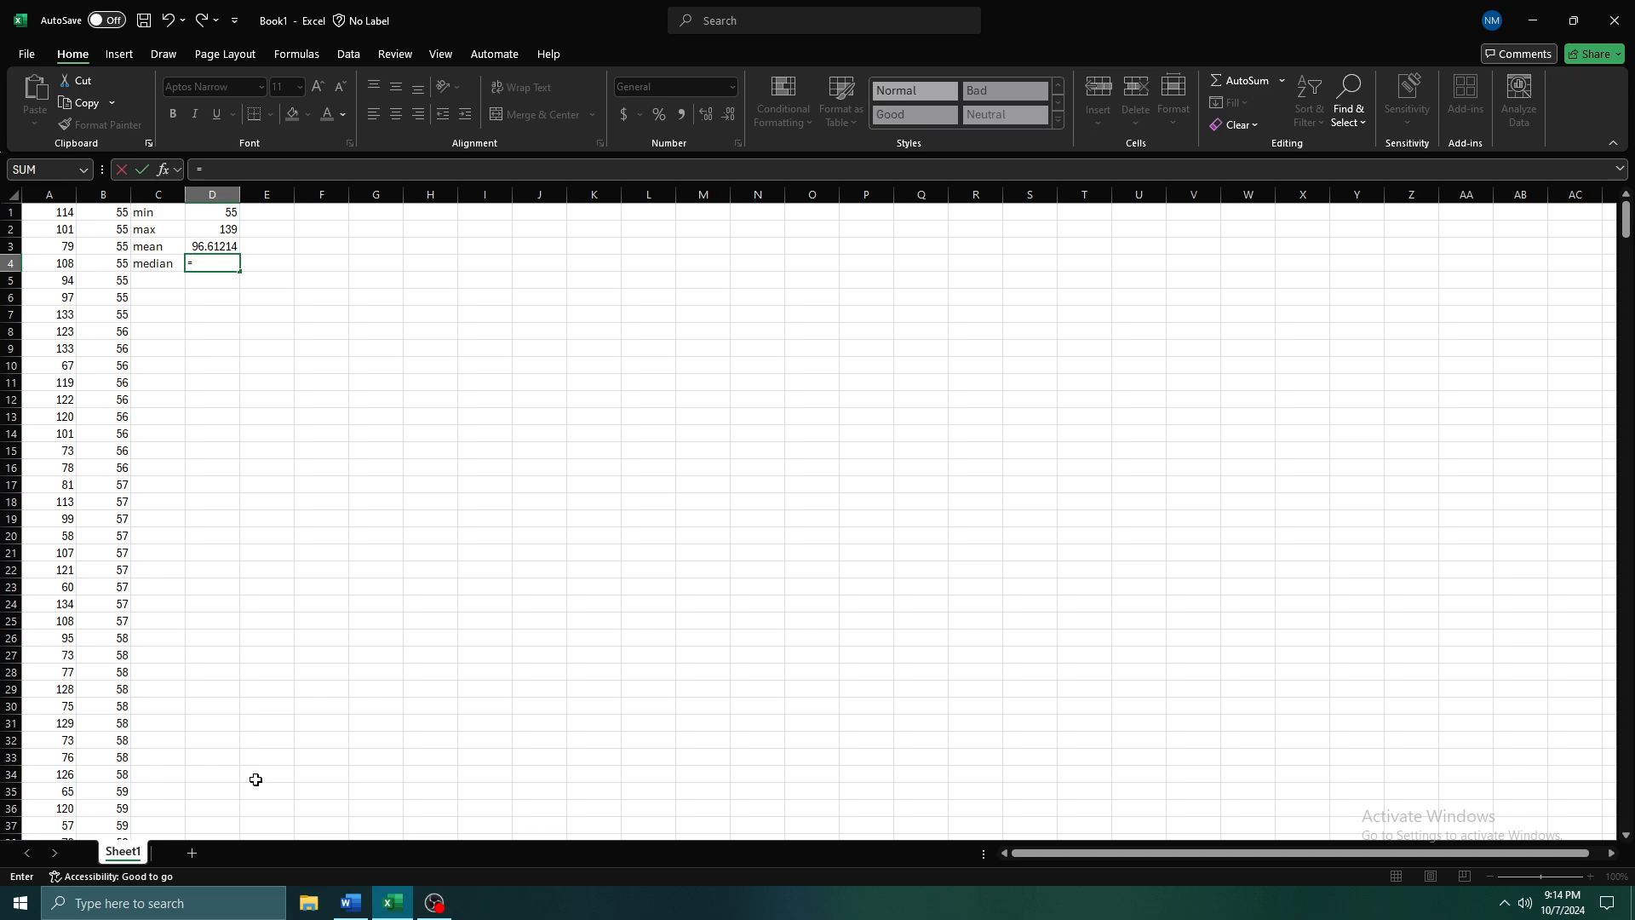
{"action": "type", "text": "med"}
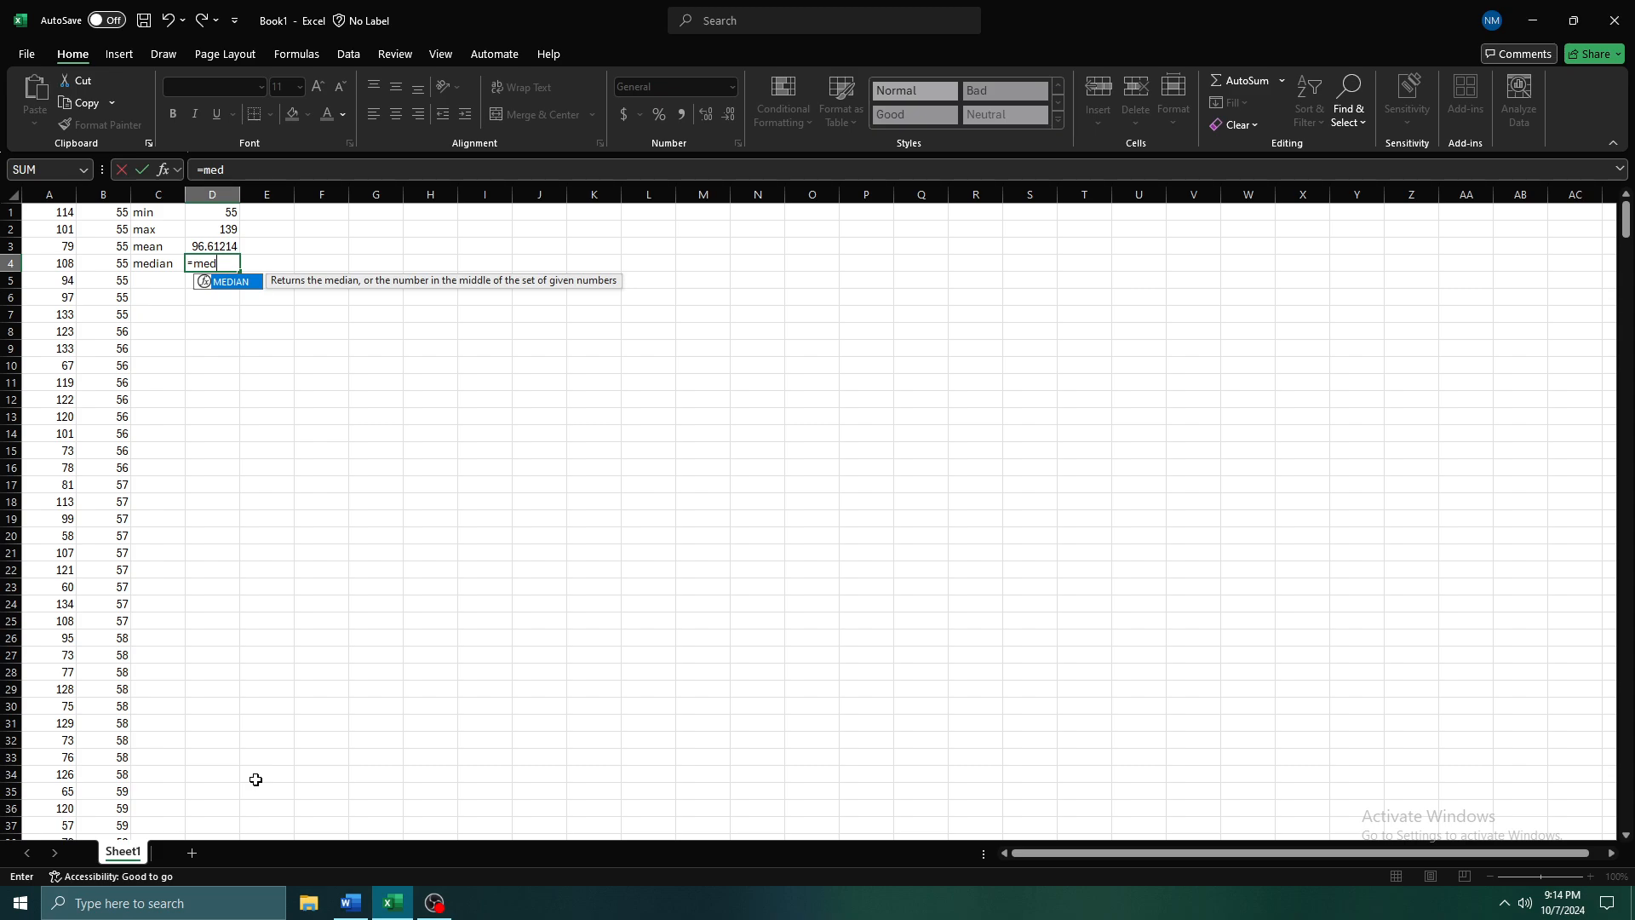
{"action": "key", "text": "BackSpace"}
{"action": "key", "text": "BackSpace"}
{"action": "key", "text": "BackSpace"}
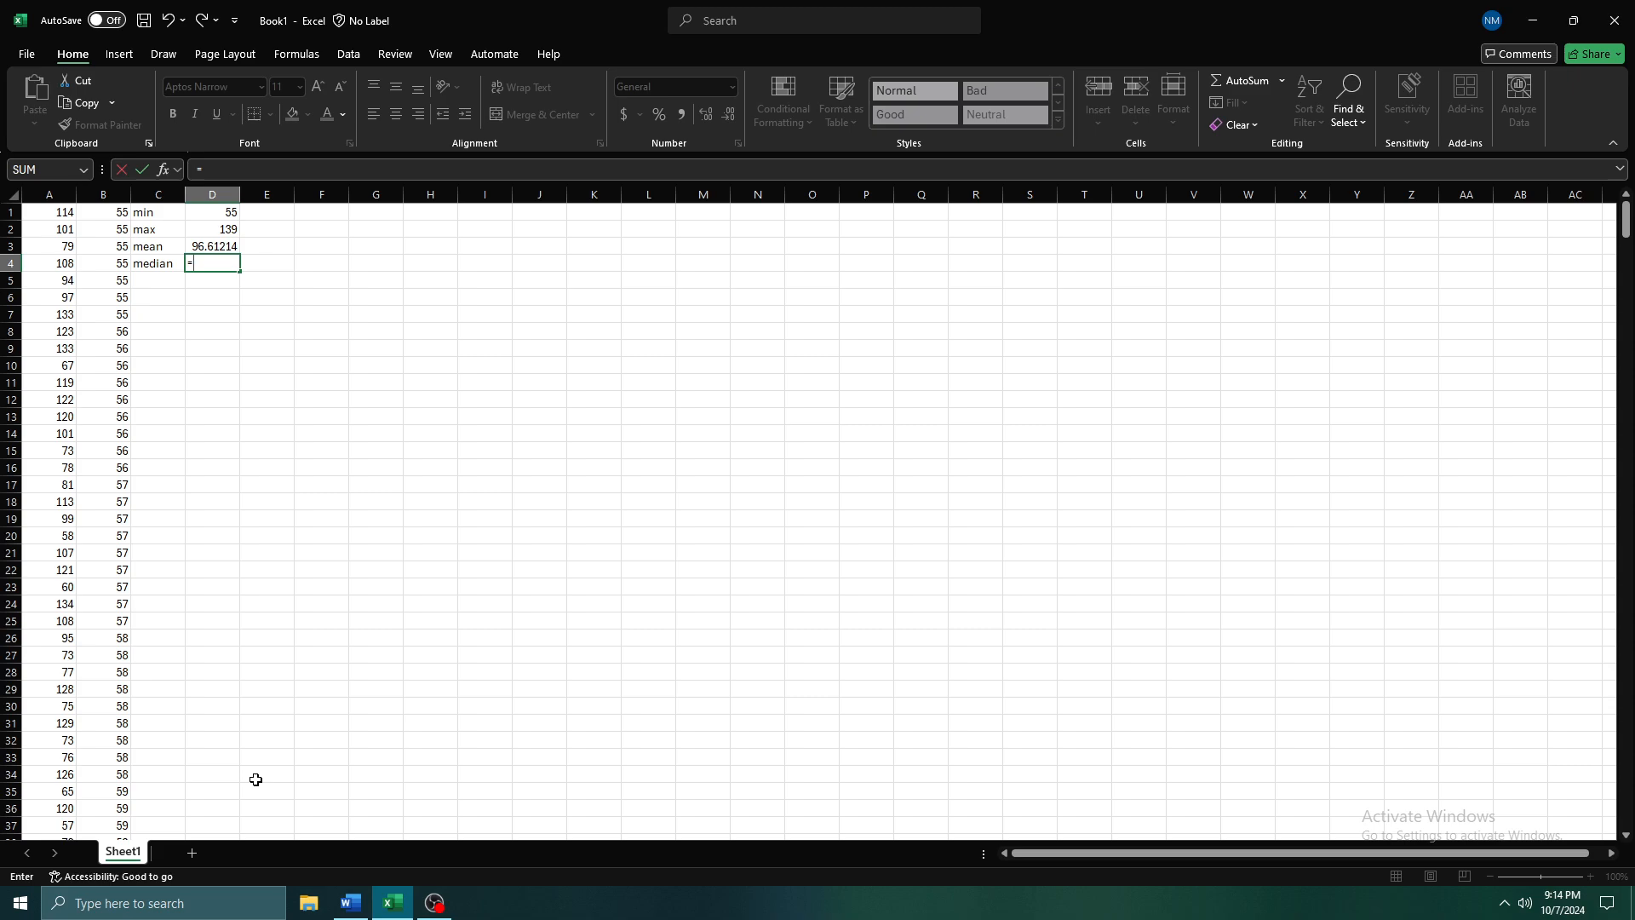
{"action": "type", "text": "med"}
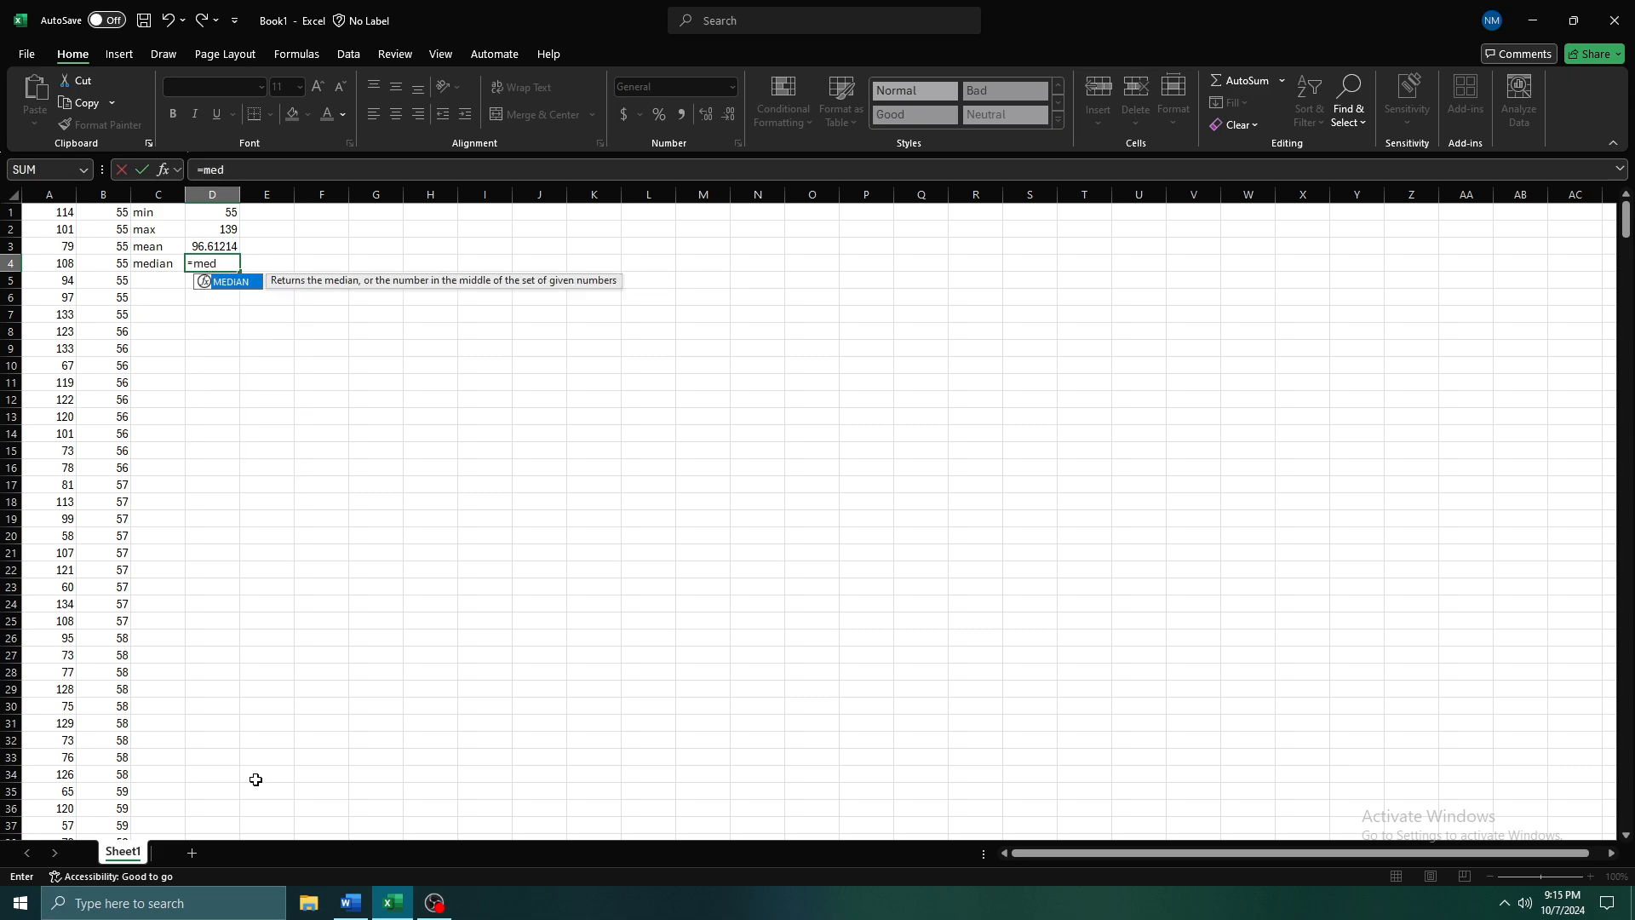
{"action": "key", "text": "Tab"}
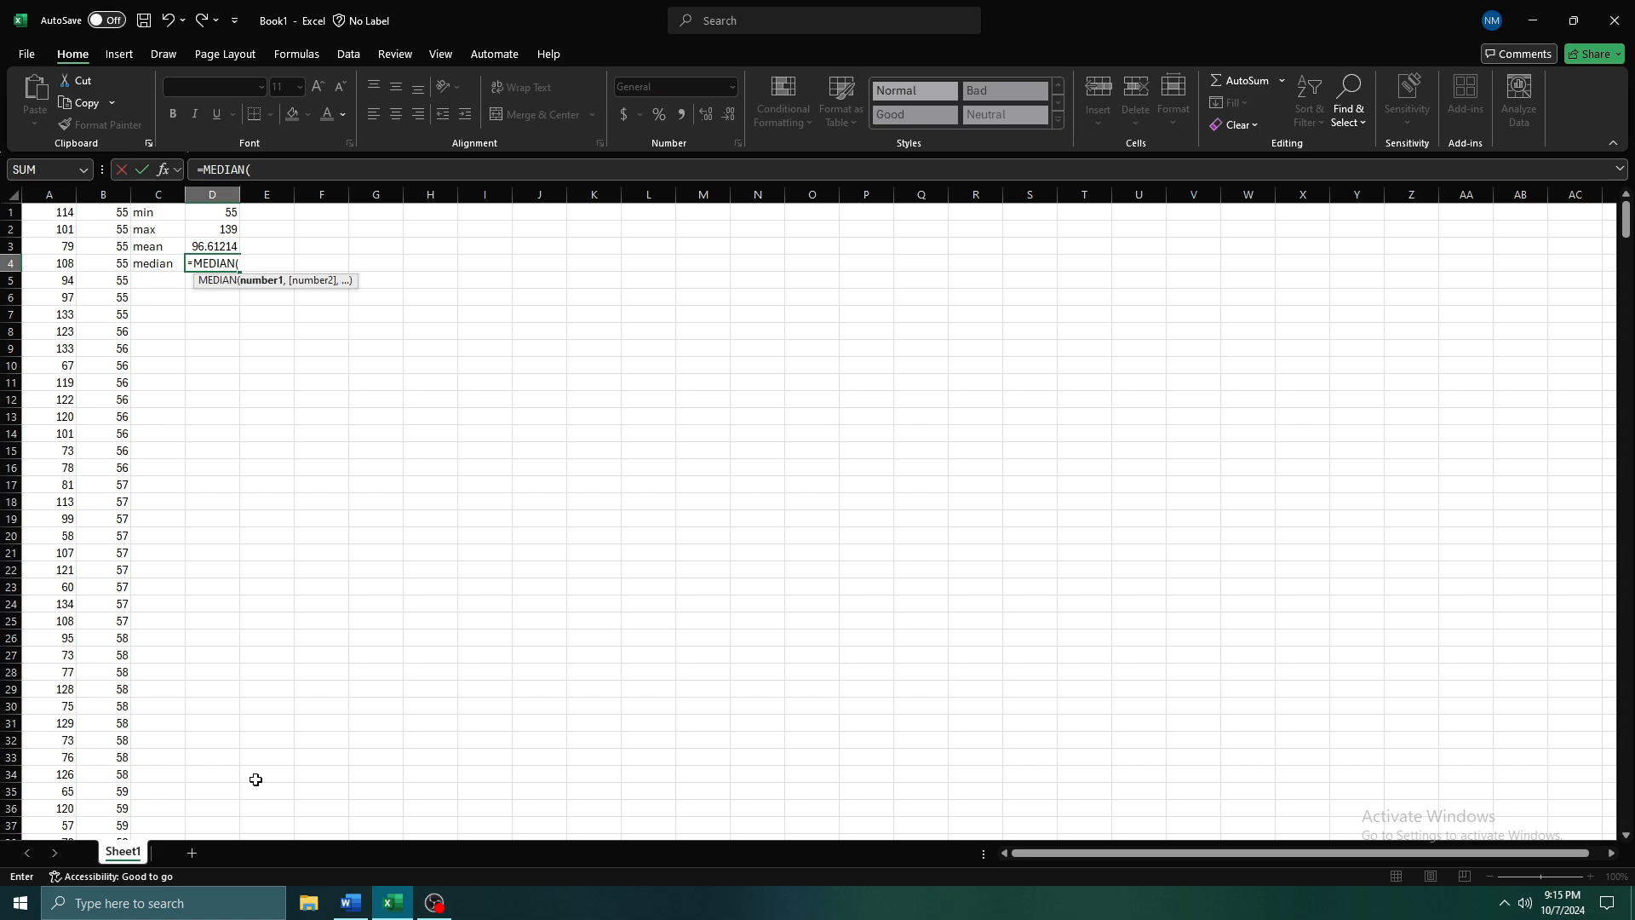
{"action": "key", "text": "Left"}
{"action": "key", "text": "Left"}
{"action": "key", "text": "Up"}
{"action": "key", "text": "Up"}
{"action": "key", "text": "Up"}
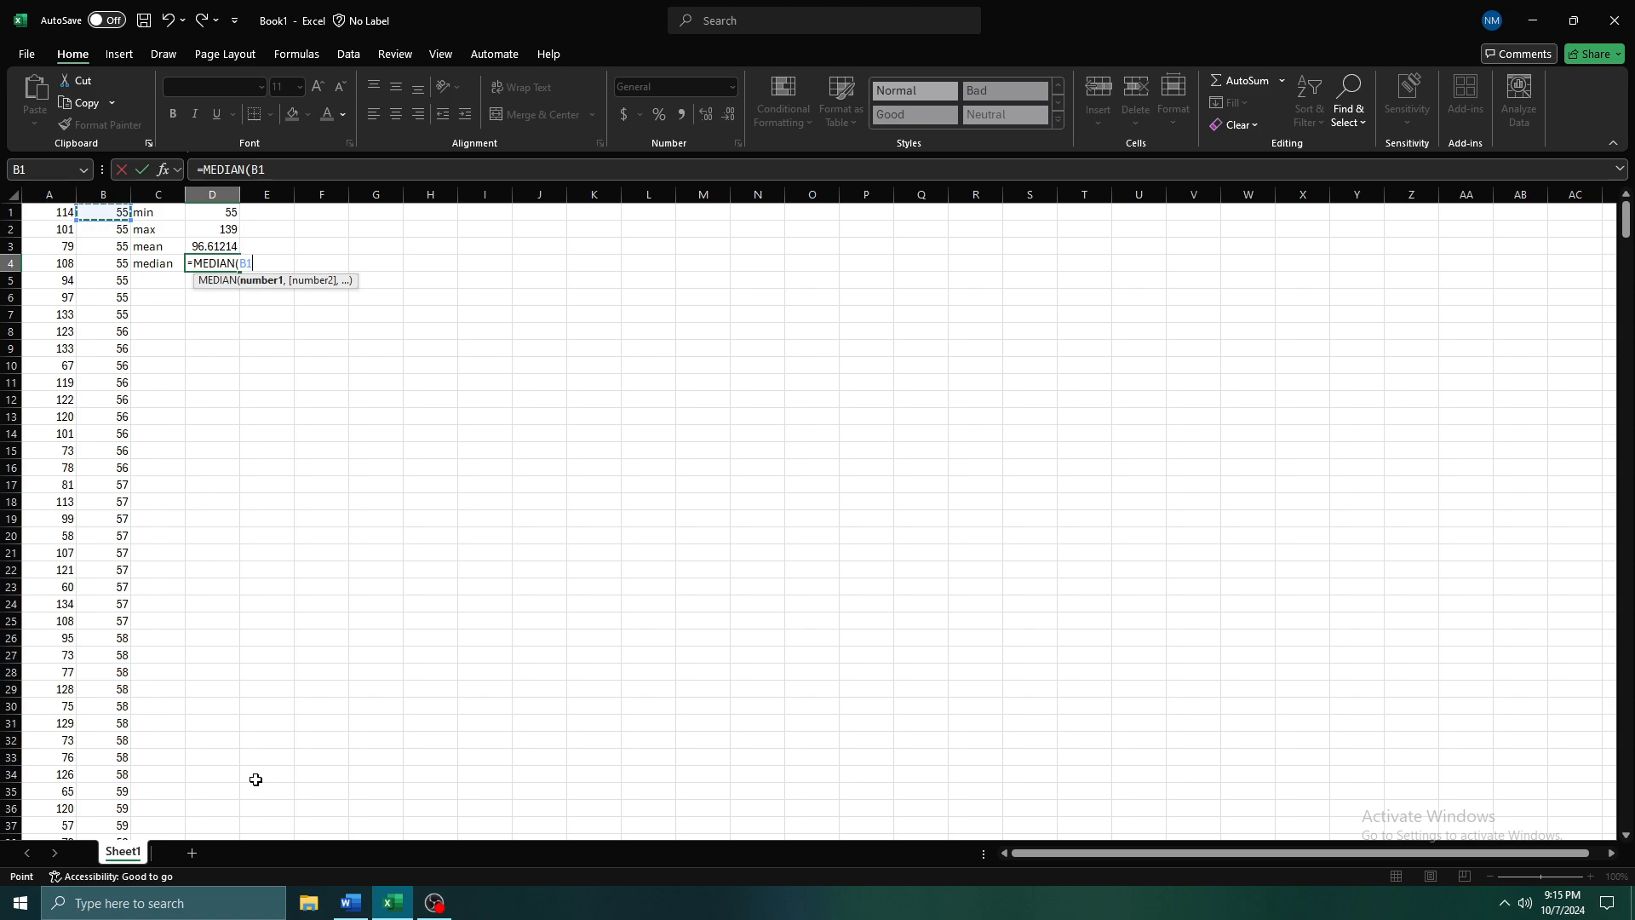
{"action": "key", "text": "Down"}
{"action": "key", "text": "Down"}
{"action": "key", "text": "Down"}
{"action": "key", "text": "Right"}
{"action": "key", "text": "Right"}
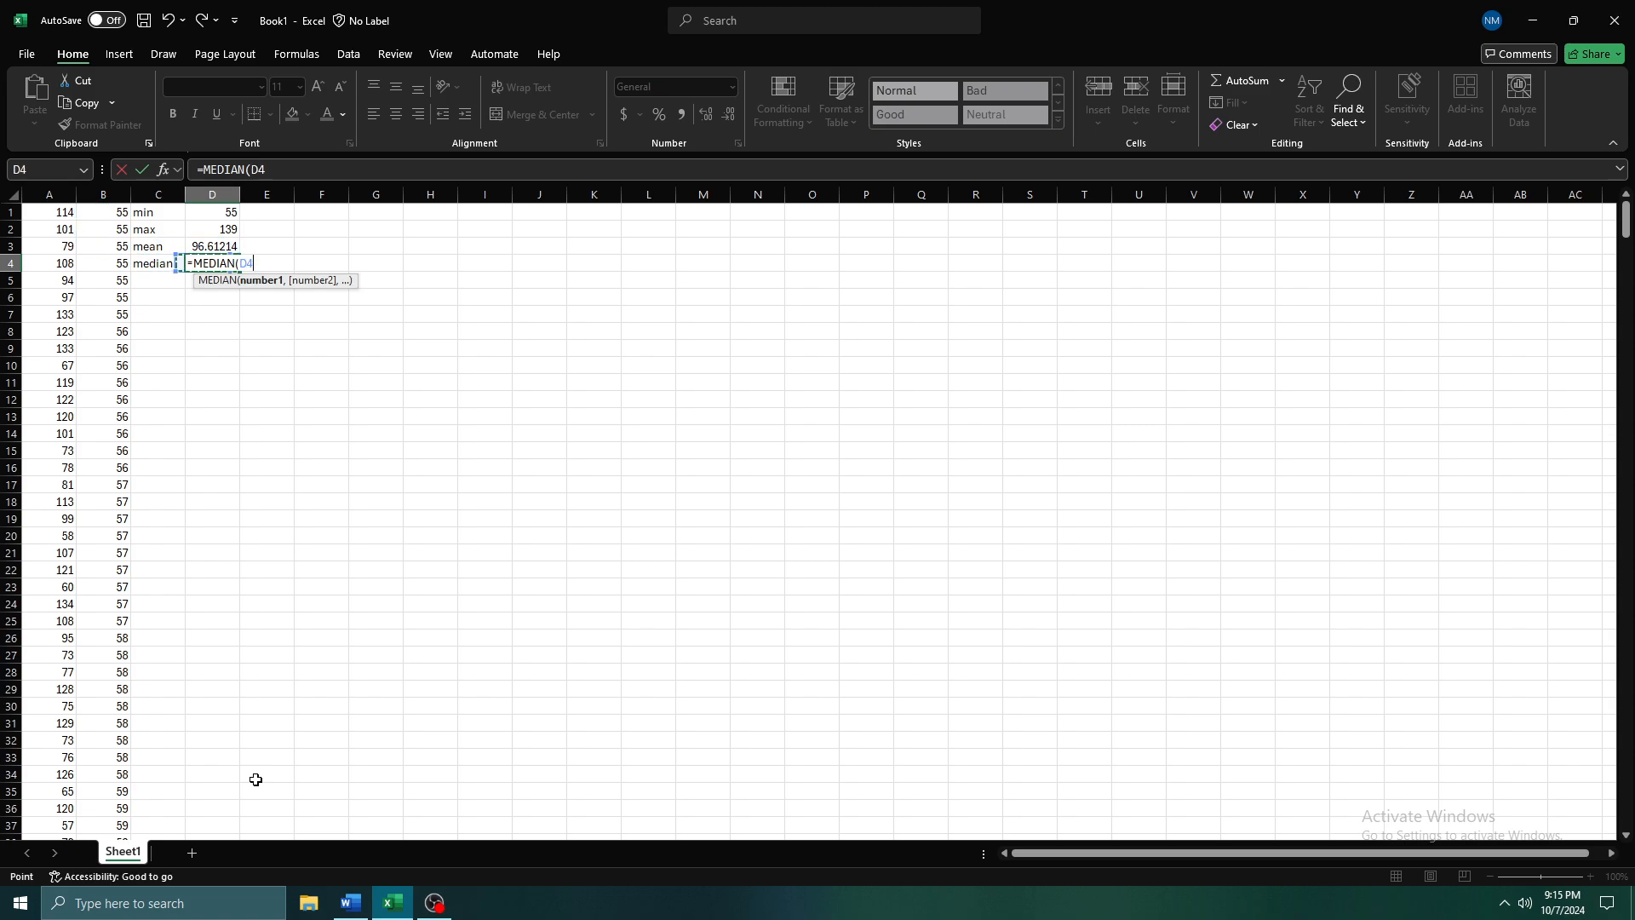
{"action": "key", "text": "Down"}
{"action": "key", "text": "Left"}
{"action": "key", "text": "Up"}
{"action": "key", "text": "Down"}
{"action": "key", "text": "Right"}
{"action": "key", "text": "Left"}
{"action": "key", "text": "Left"}
{"action": "key", "text": "Up"}
{"action": "key", "text": "Left"}
{"action": "key", "text": "Up"}
{"action": "key", "text": "Up"}
{"action": "key", "text": "Right"}
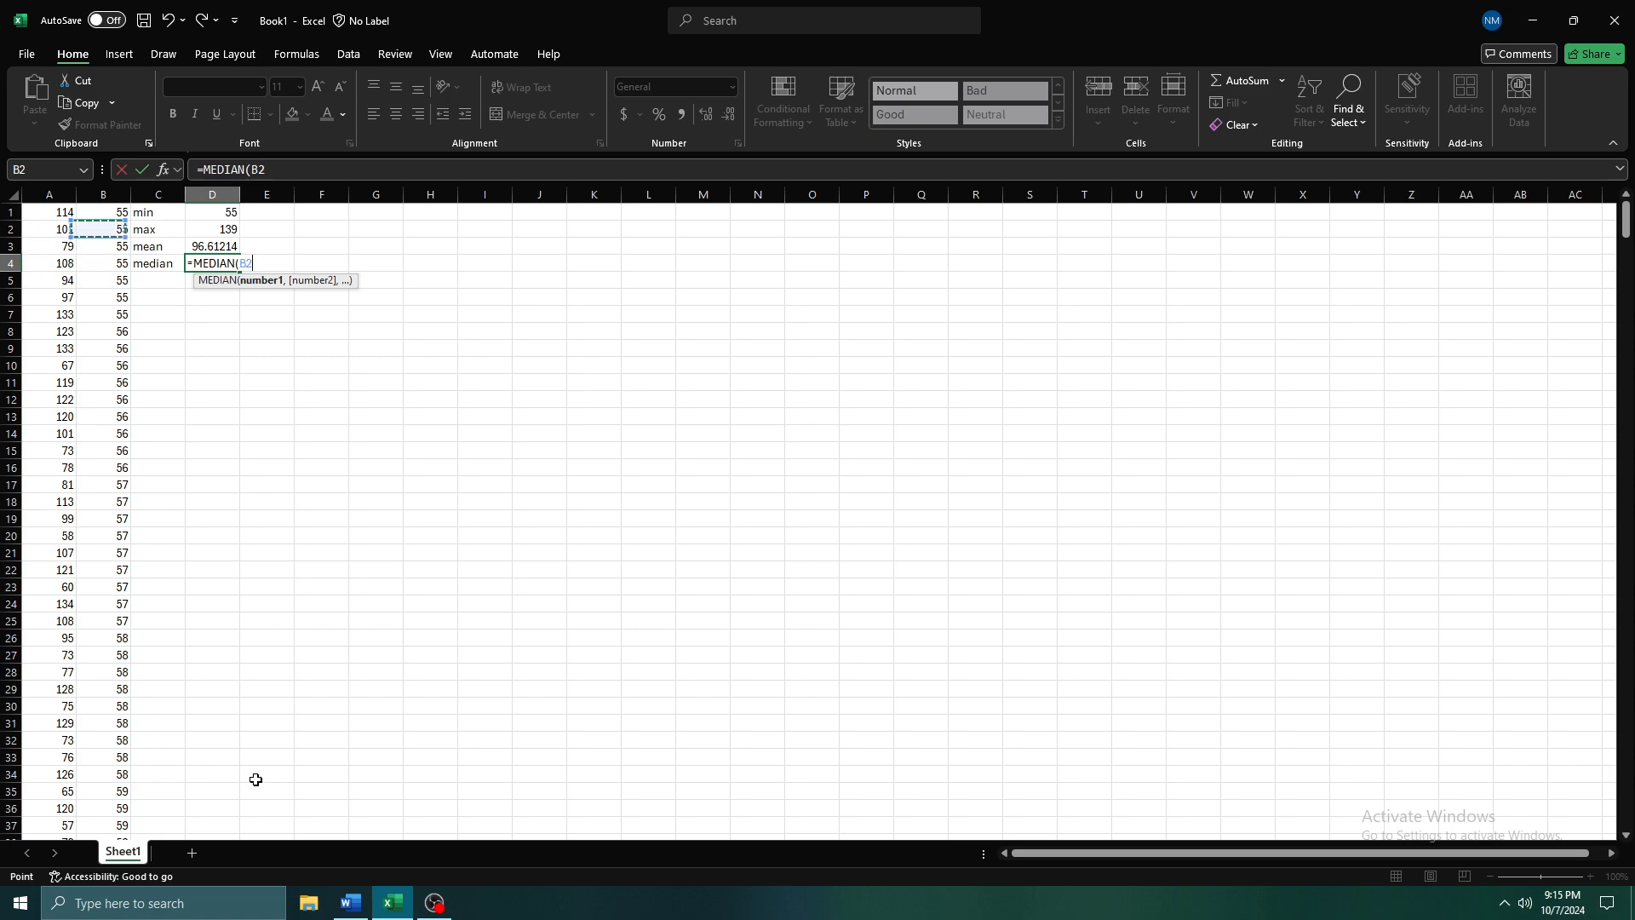
{"action": "key", "text": "Up"}
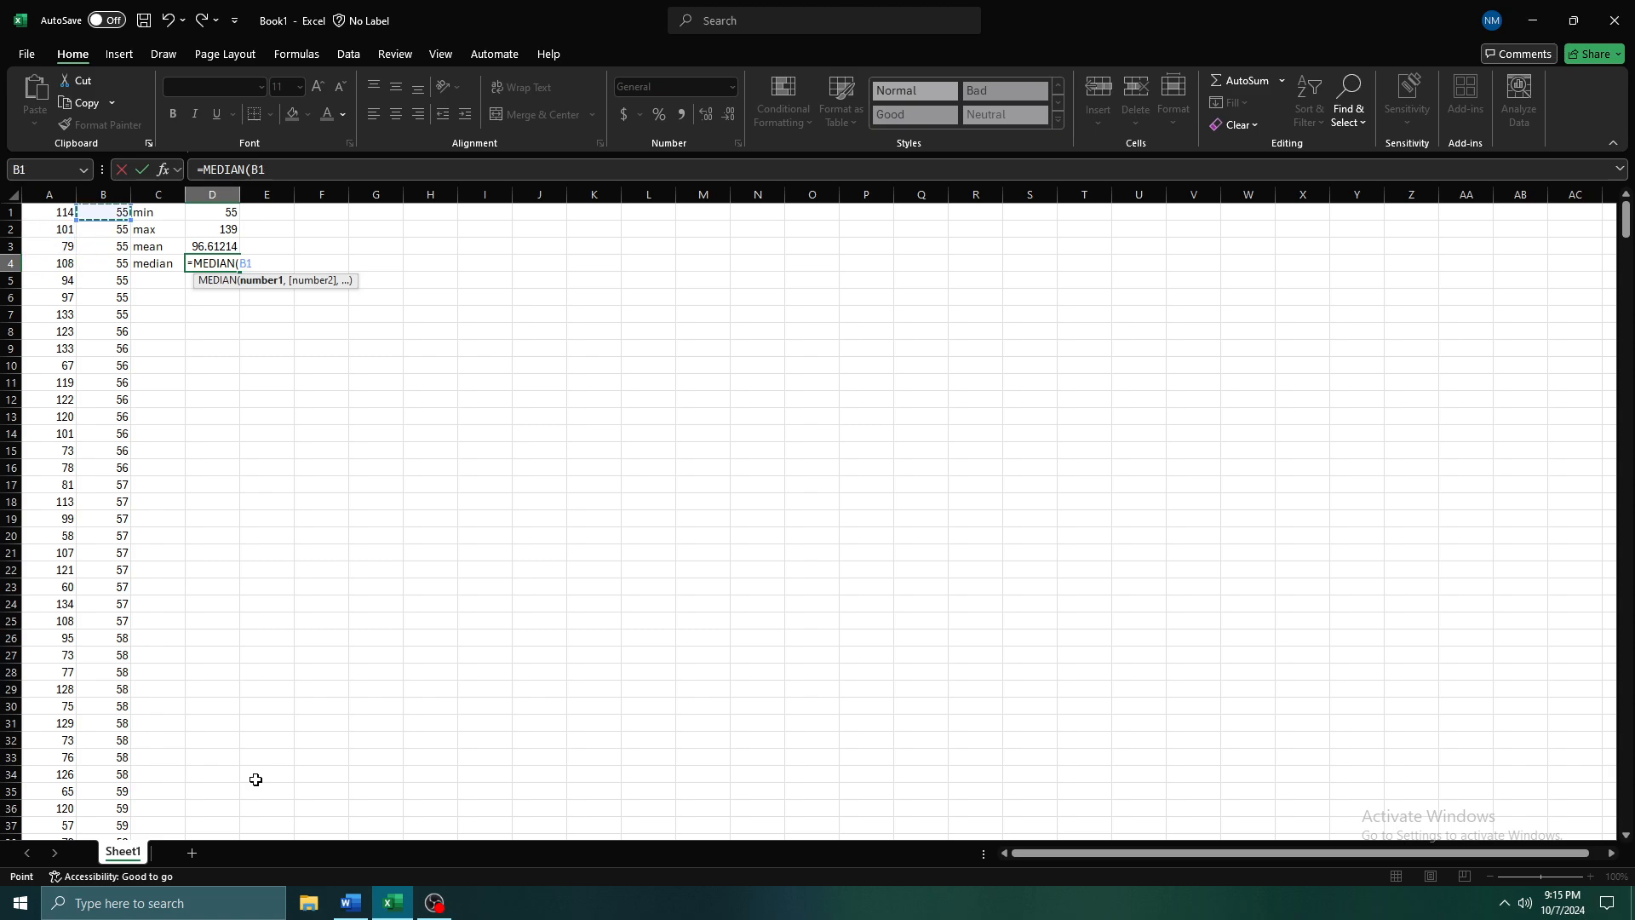
Extend the MEDIAN argument to the whole sorted range B1# and enter the formula in D4
{"action": "key", "text": "ctrl+shift+Down"}
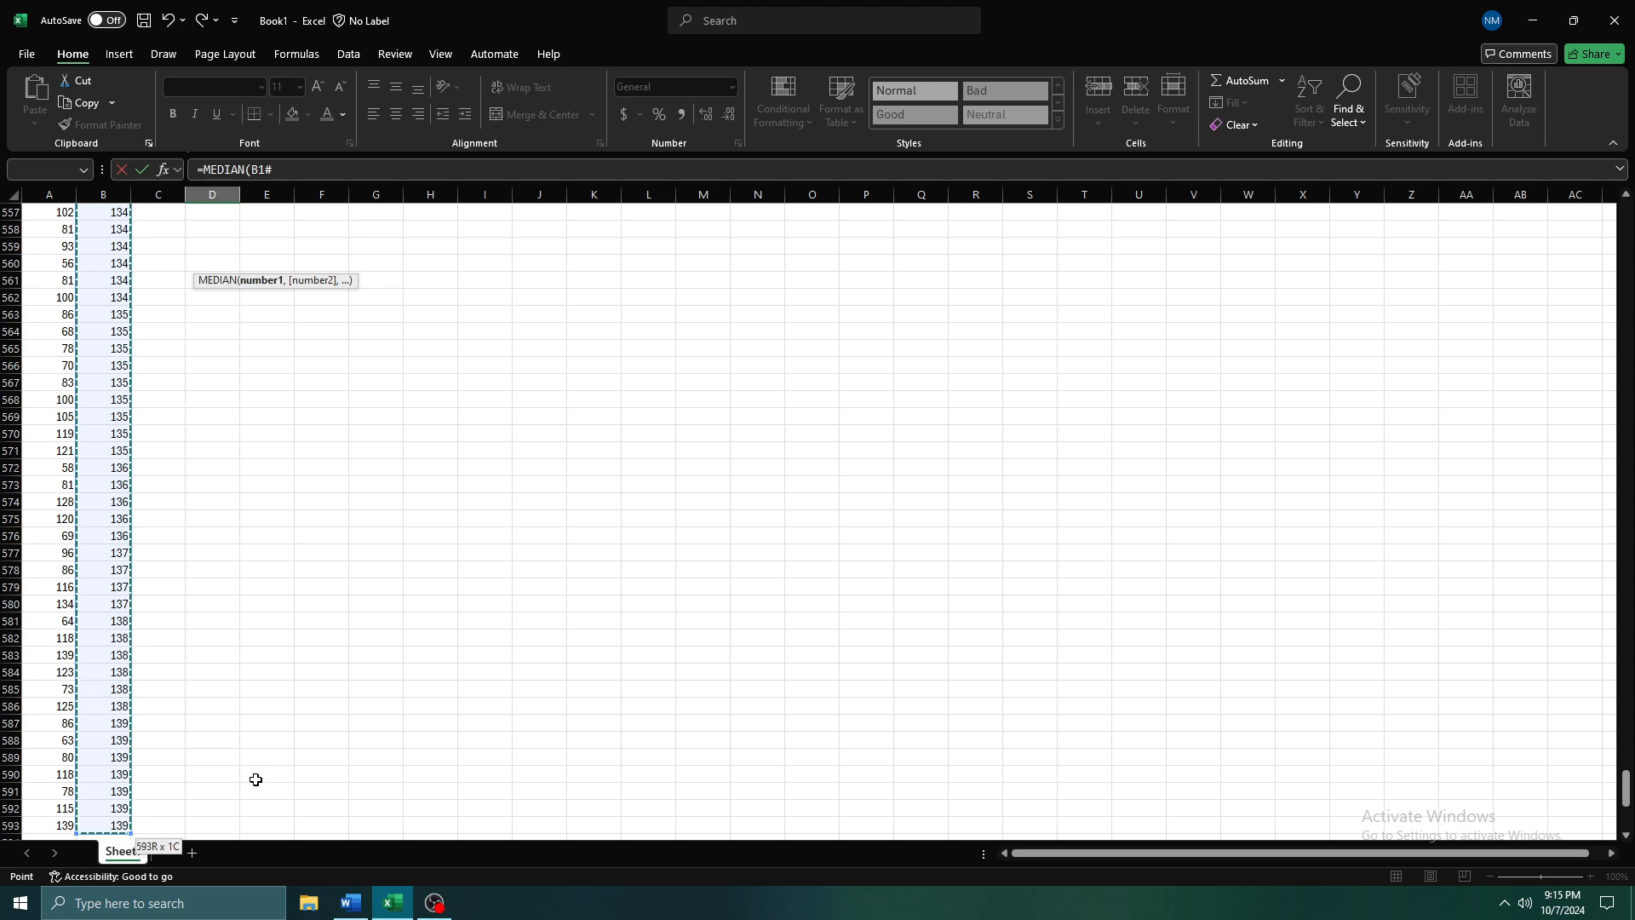
{"action": "key", "text": "ctrl+shift+Up"}
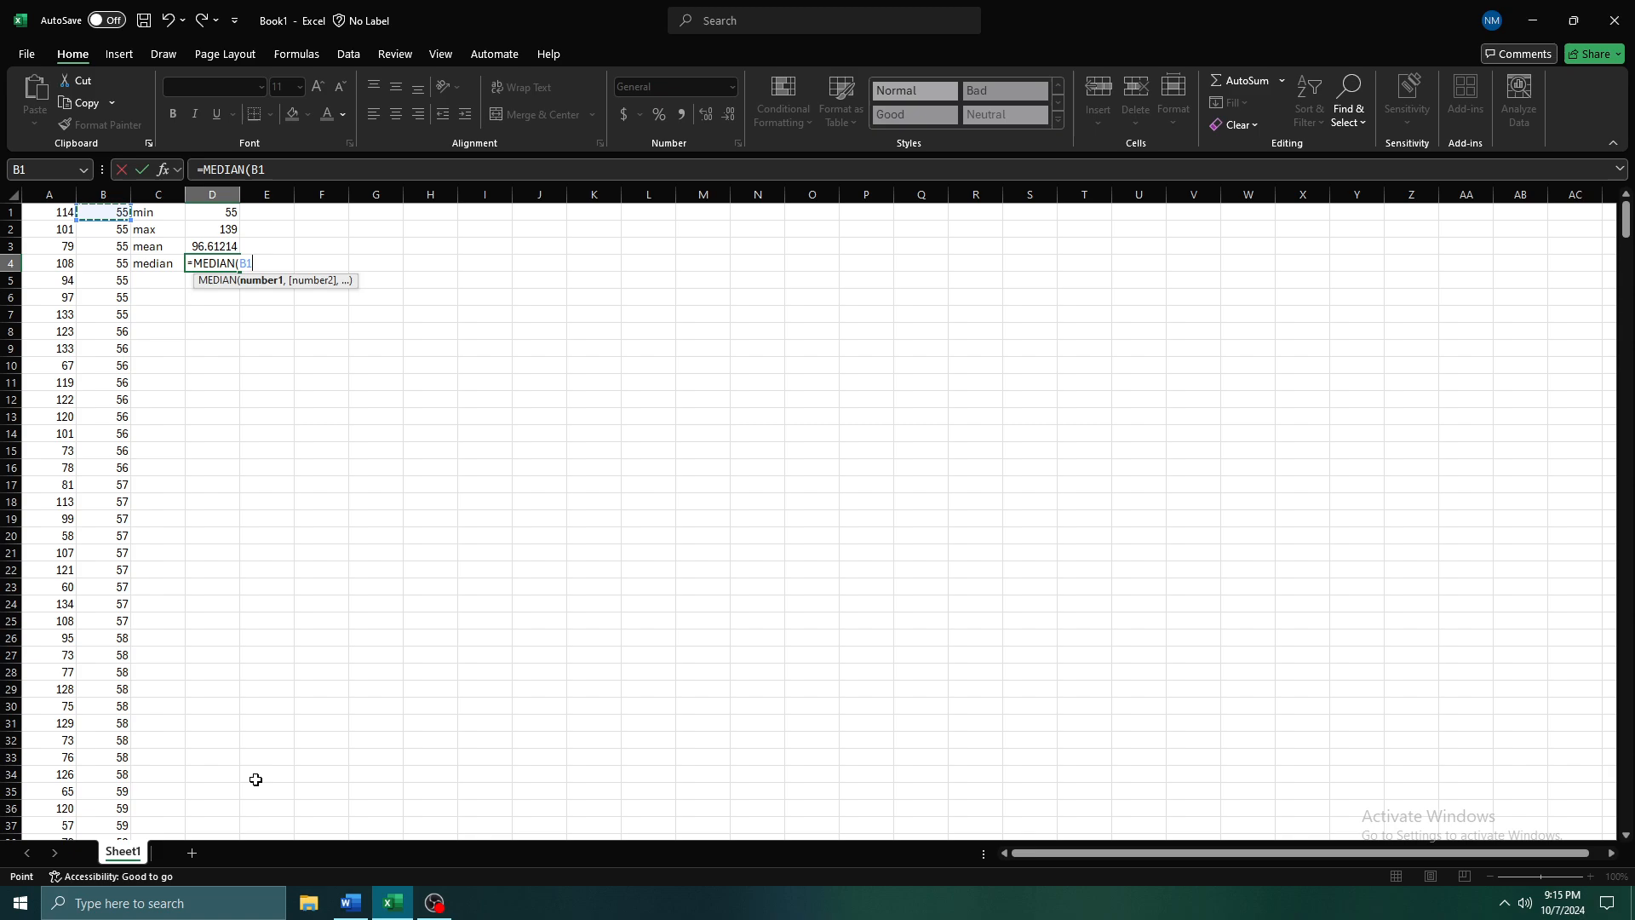
{"action": "key", "text": "ctrl+shift+Down"}
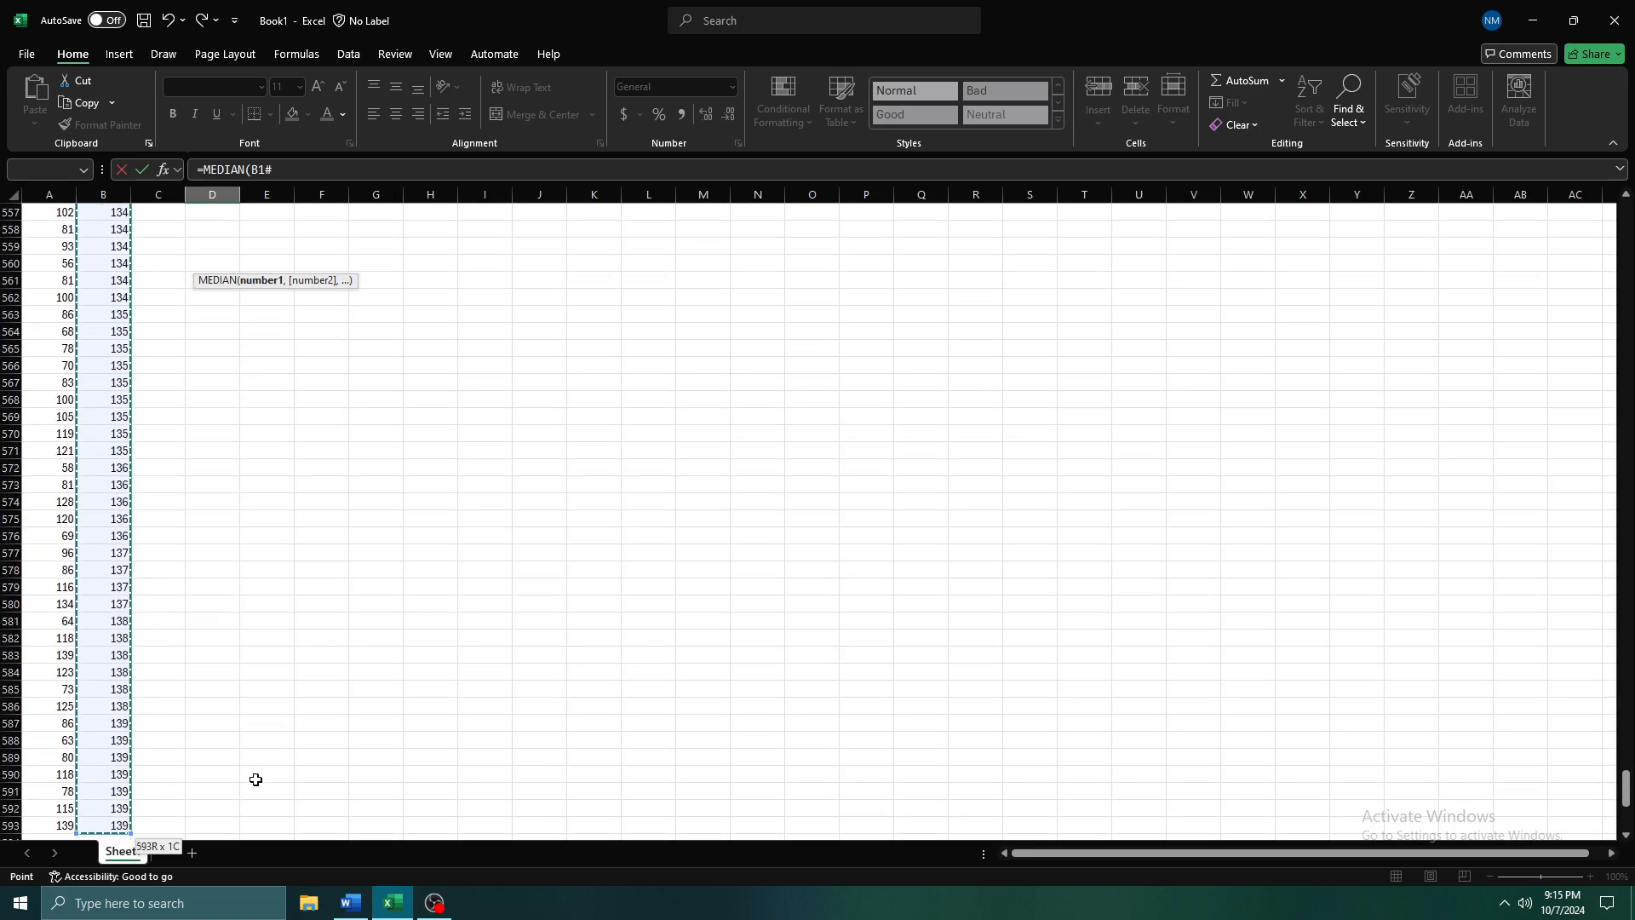
{"action": "key", "text": "Return"}
Review the min, max, mean and median formulas in D1 through D4
{"action": "key", "text": "Up"}
{"action": "key", "text": "Up"}
{"action": "key", "text": "Up"}
{"action": "key", "text": "Up"}
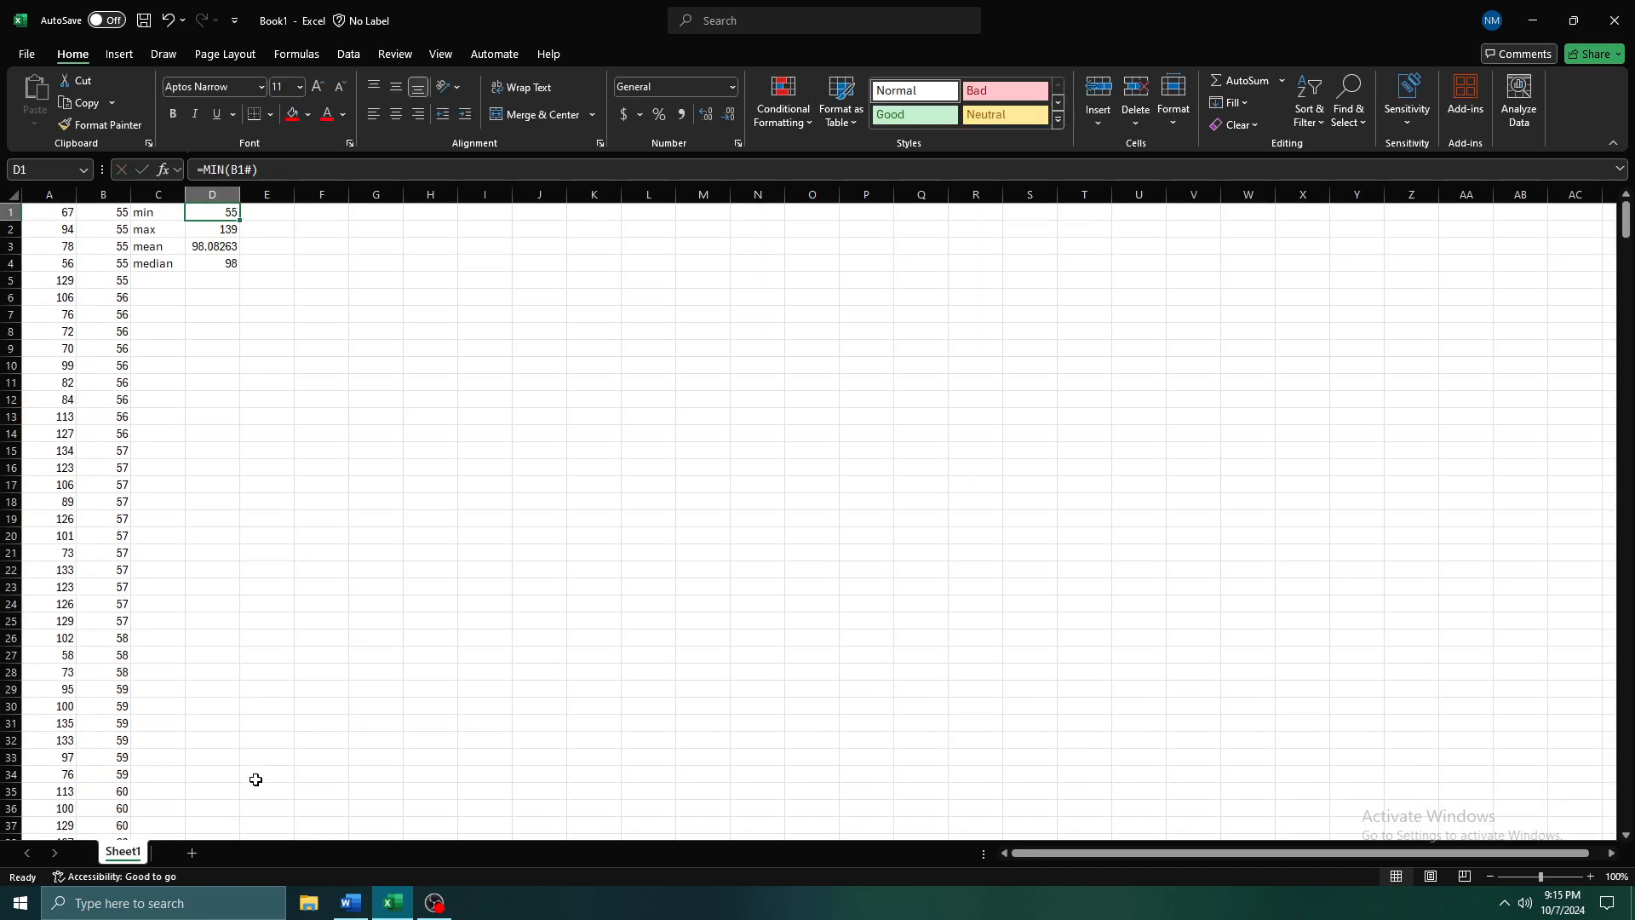
{"action": "key", "text": "Down"}
{"action": "key", "text": "Down"}
{"action": "key", "text": "Down"}
{"action": "key", "text": "Up"}
{"action": "key", "text": "Up"}
{"action": "key", "text": "Up"}
{"action": "key", "text": "Down"}
{"action": "key", "text": "Down"}
{"action": "key", "text": "Down"}
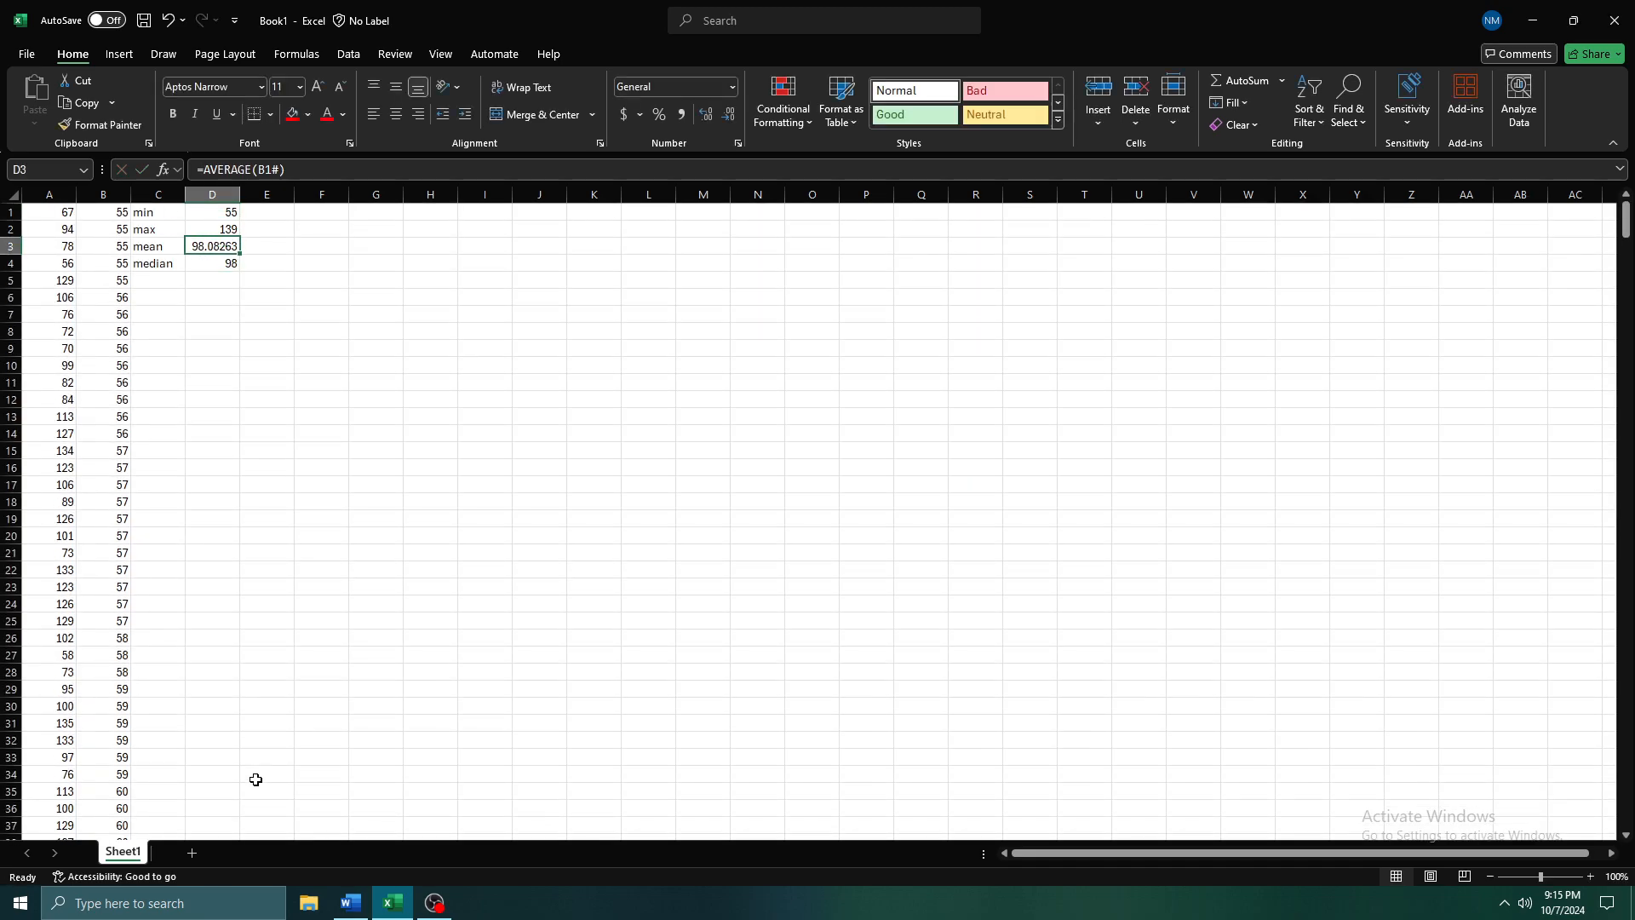
Recalculate the random numbers a few times to compare the mean in D3 with the median in D4
{"action": "key", "text": "F9"}
{"action": "key", "text": "F9"}
{"action": "key", "text": "F9"}
{"action": "key", "text": "F9"}
{"action": "key", "text": "F9"}
{"action": "key", "text": "F9"}
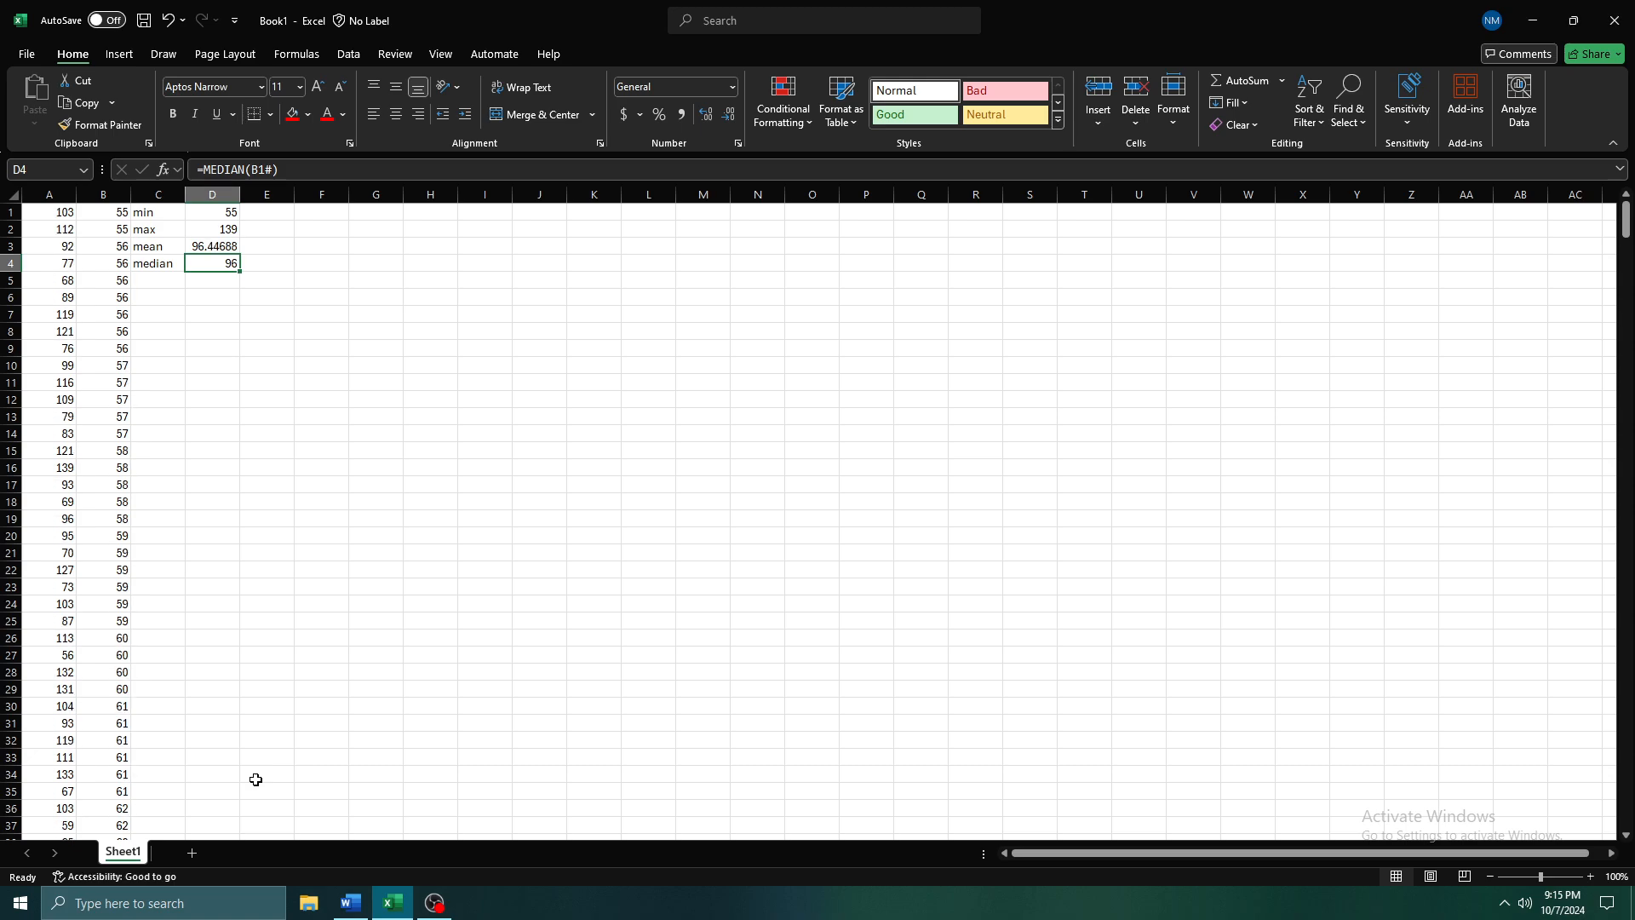
Recalculate the random numbers several more times to check how closely the median follows the mean
{"action": "key", "text": "F9"}
{"action": "key", "text": "F9"}
{"action": "key", "text": "F9"}
{"action": "key", "text": "F9"}
{"action": "key", "text": "F9"}
{"action": "key", "text": "F9"}
{"action": "key", "text": "F9"}
{"action": "key", "text": "F9"}
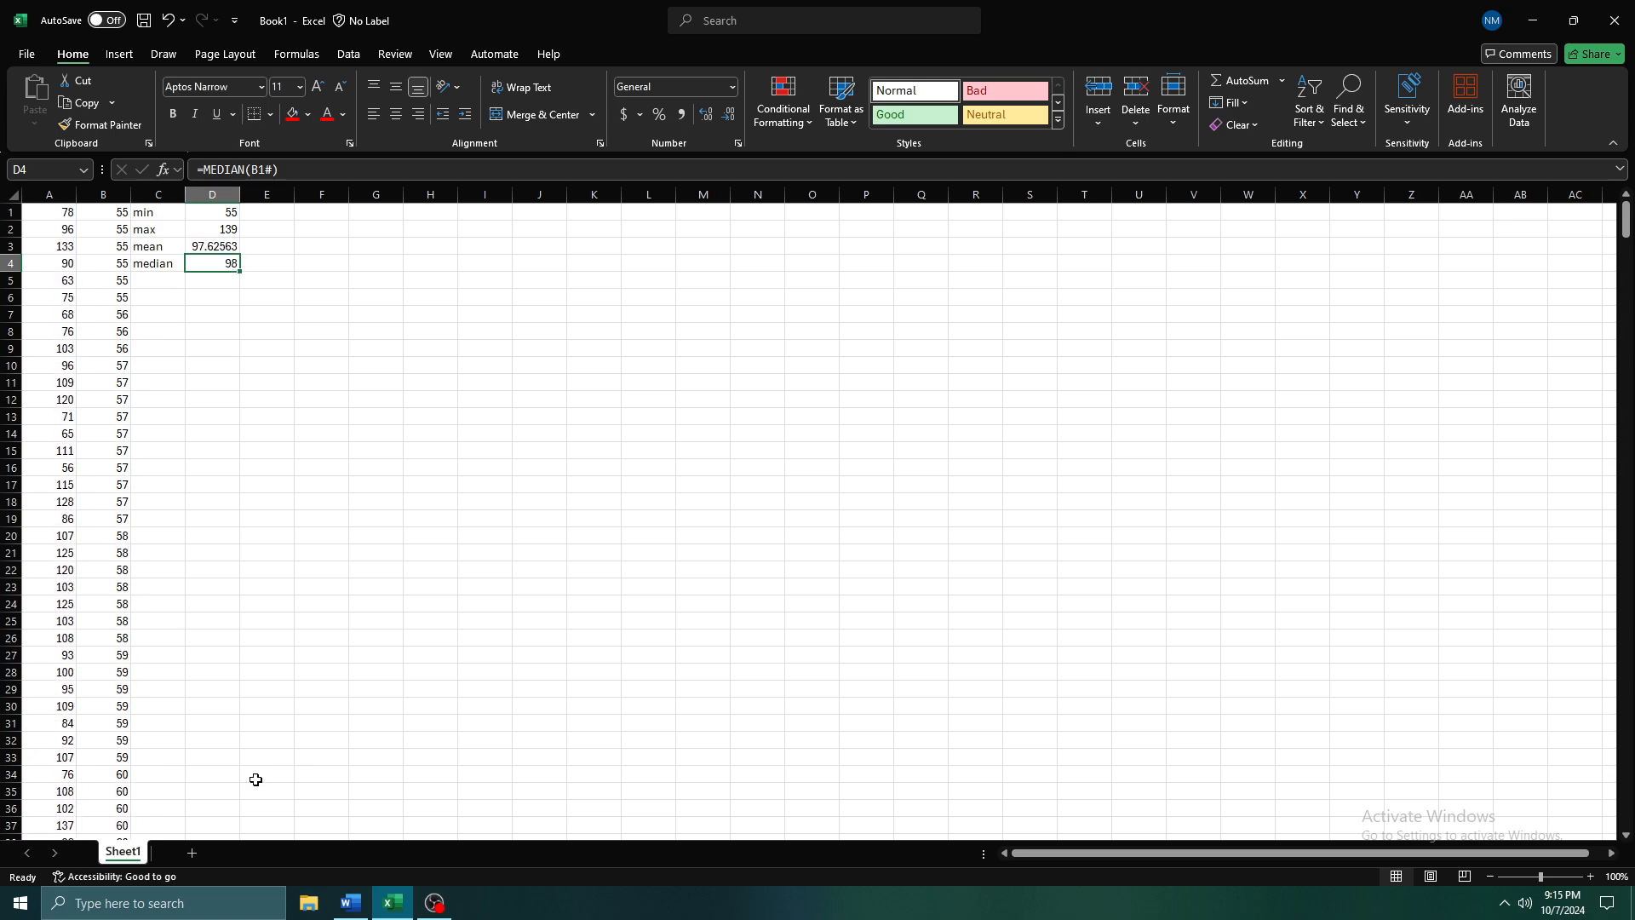
{"action": "key", "text": "F9"}
{"action": "key", "text": "F9"}
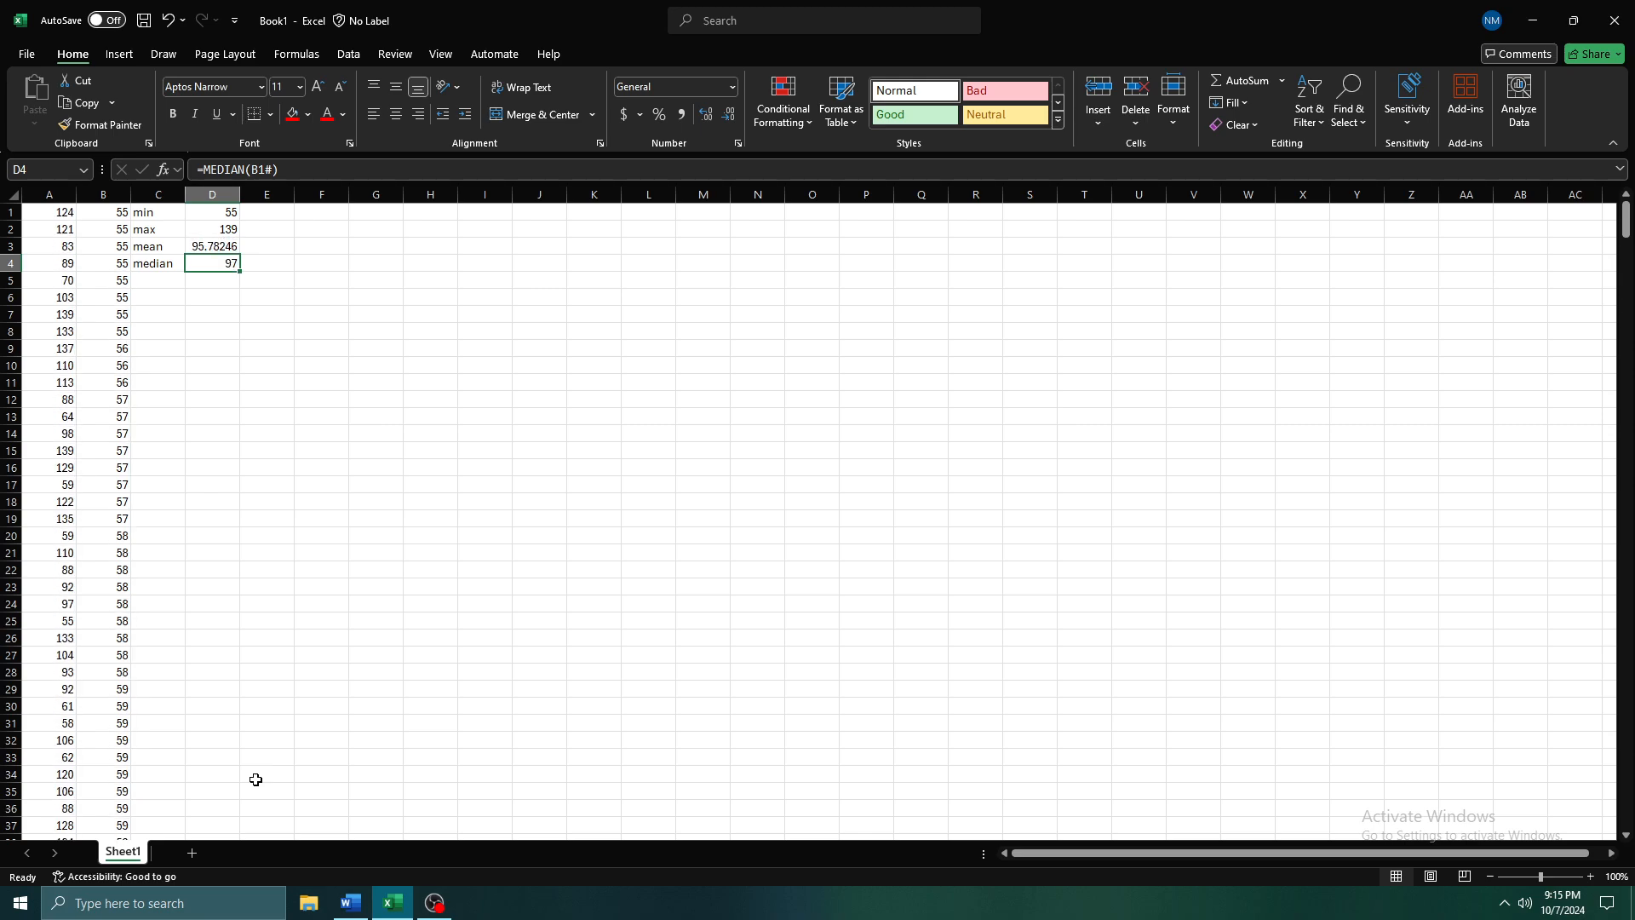
Copy all the random numbers from column A and paste them as static values into column G, starting at G1
{"action": "left_click", "coordinate": [56, 220]}
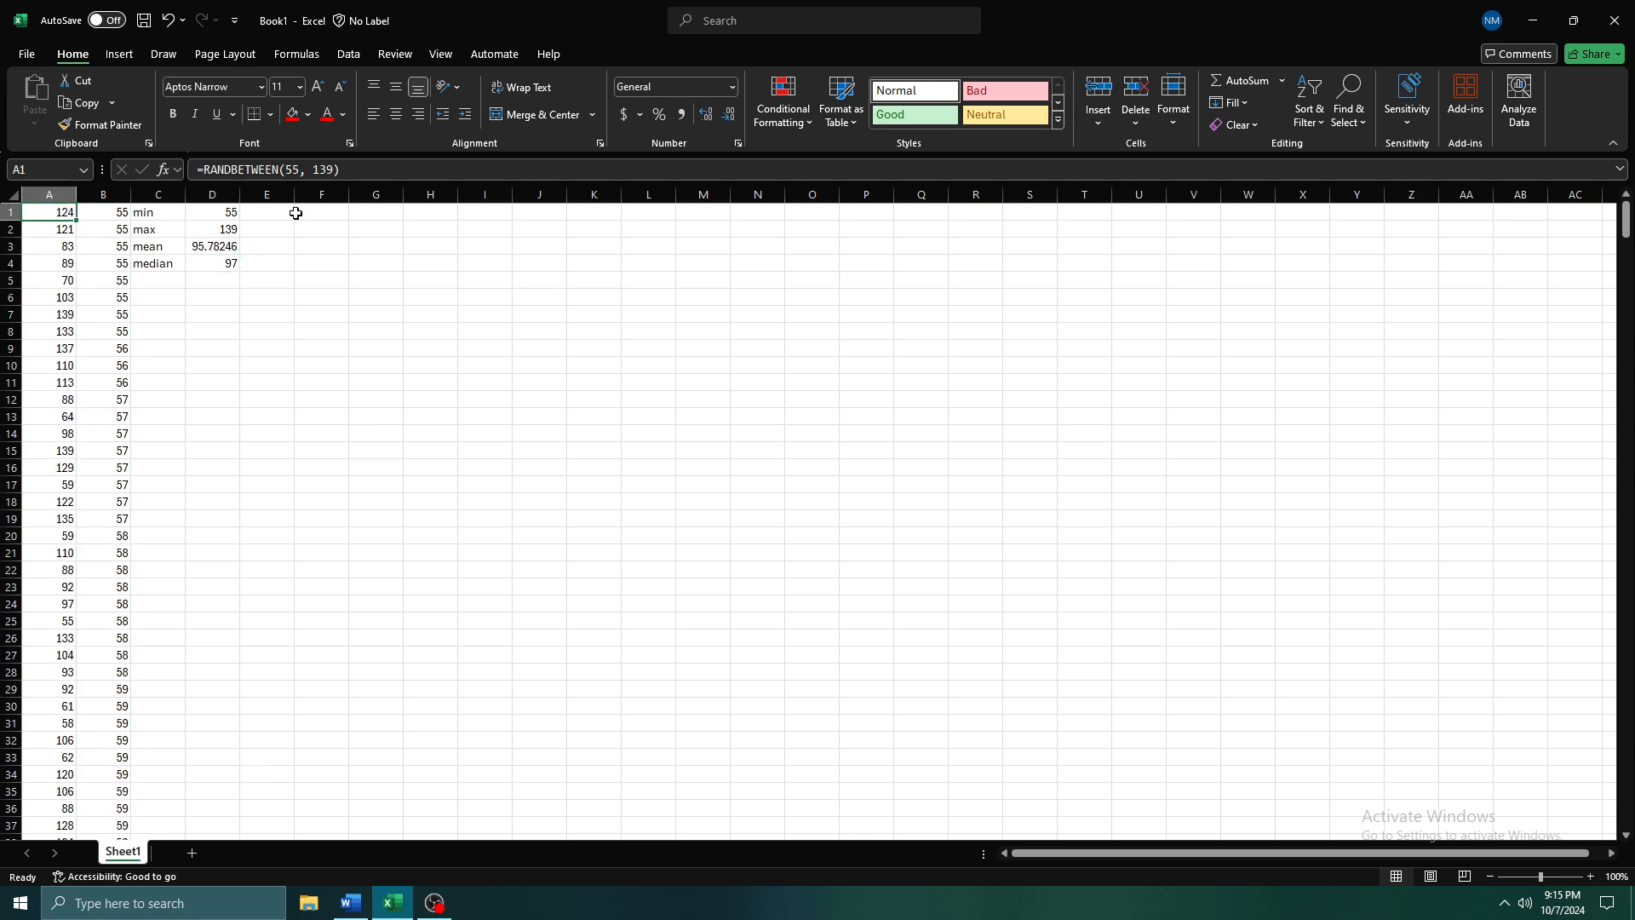
{"action": "key", "text": "ctrl+shift+Down"}
{"action": "key", "text": "ctrl+c"}
{"action": "key", "text": "Right"}
{"action": "key", "text": "Right"}
{"action": "key", "text": "Right"}
{"action": "key", "text": "Right"}
{"action": "key", "text": "Right"}
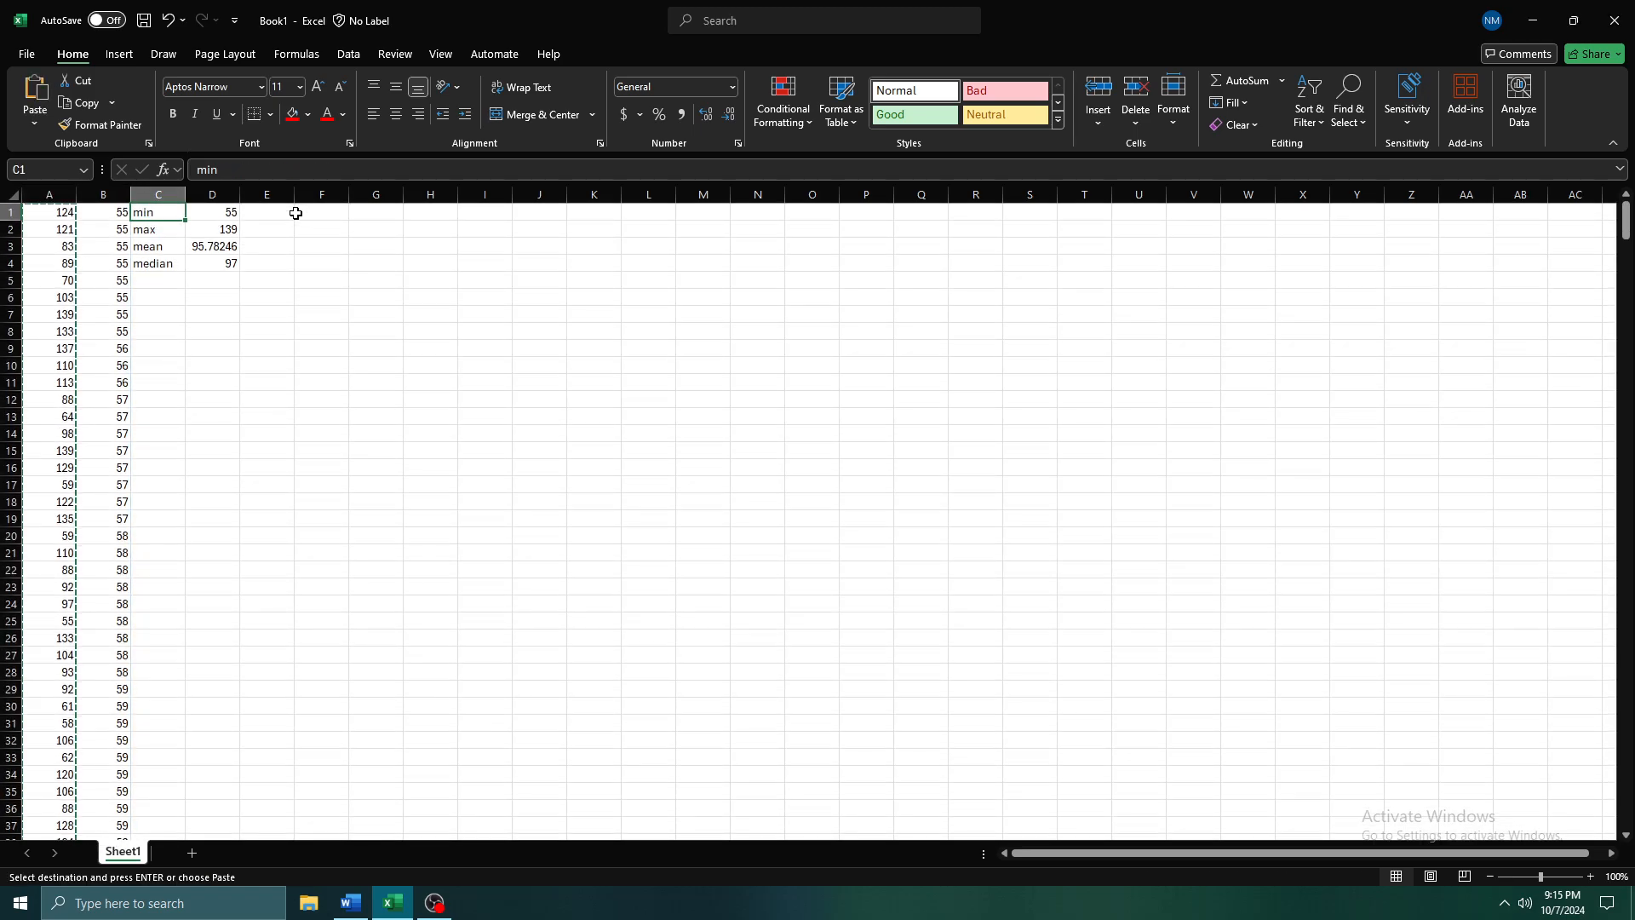
{"action": "key", "text": "Right"}
{"action": "key", "text": "Right"}
{"action": "key", "text": "Left"}
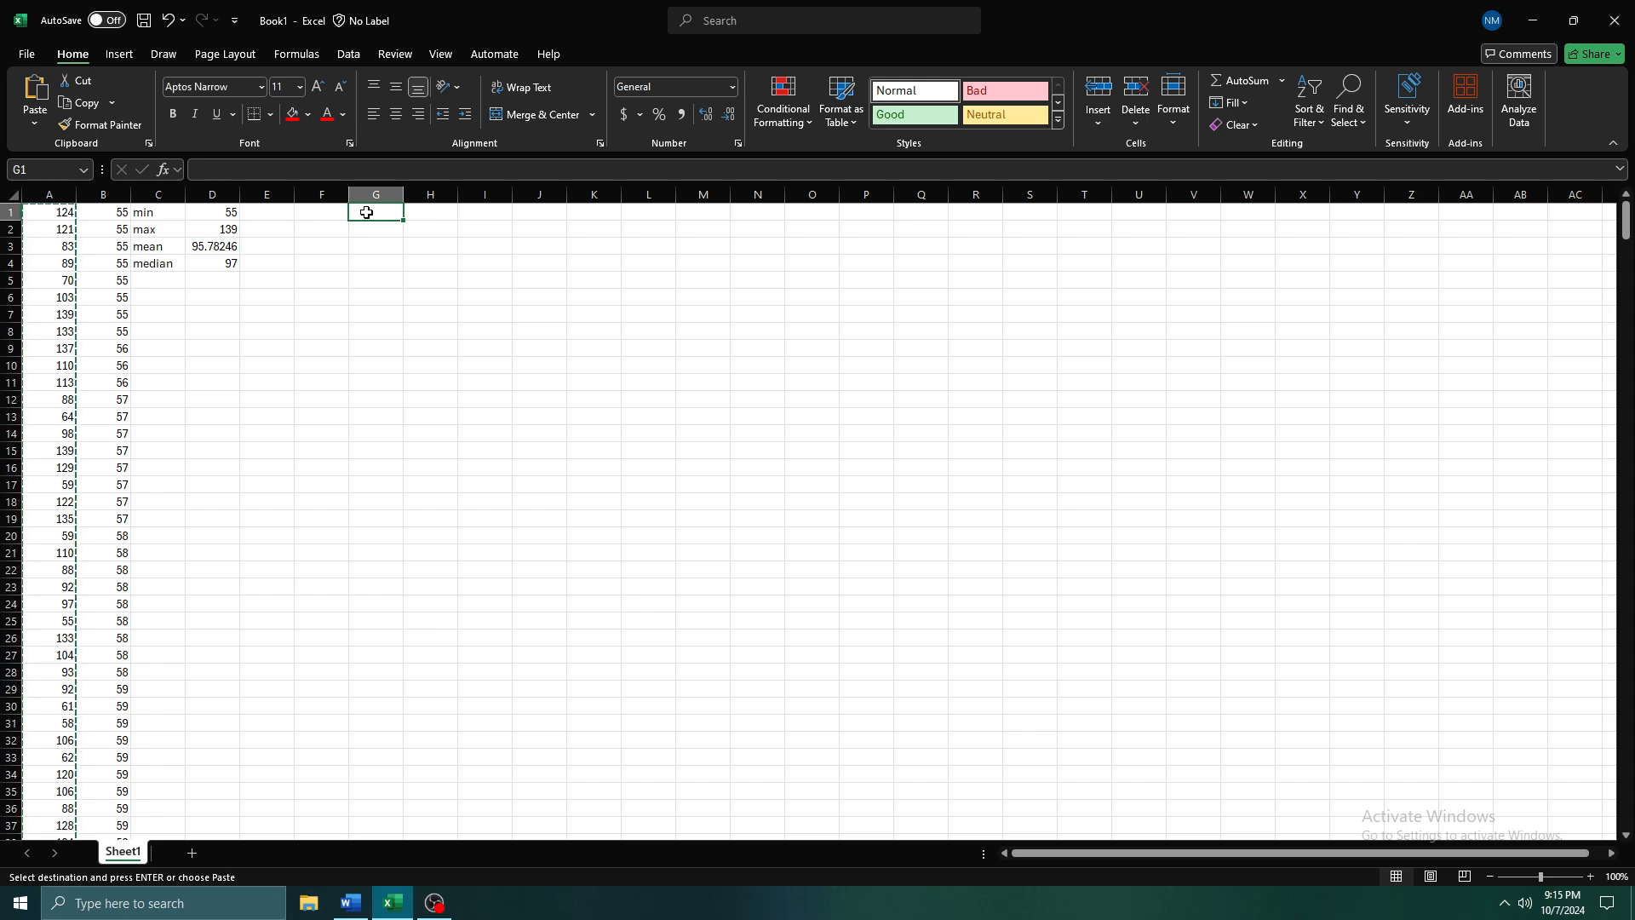
{"action": "key", "text": "ctrl+v"}
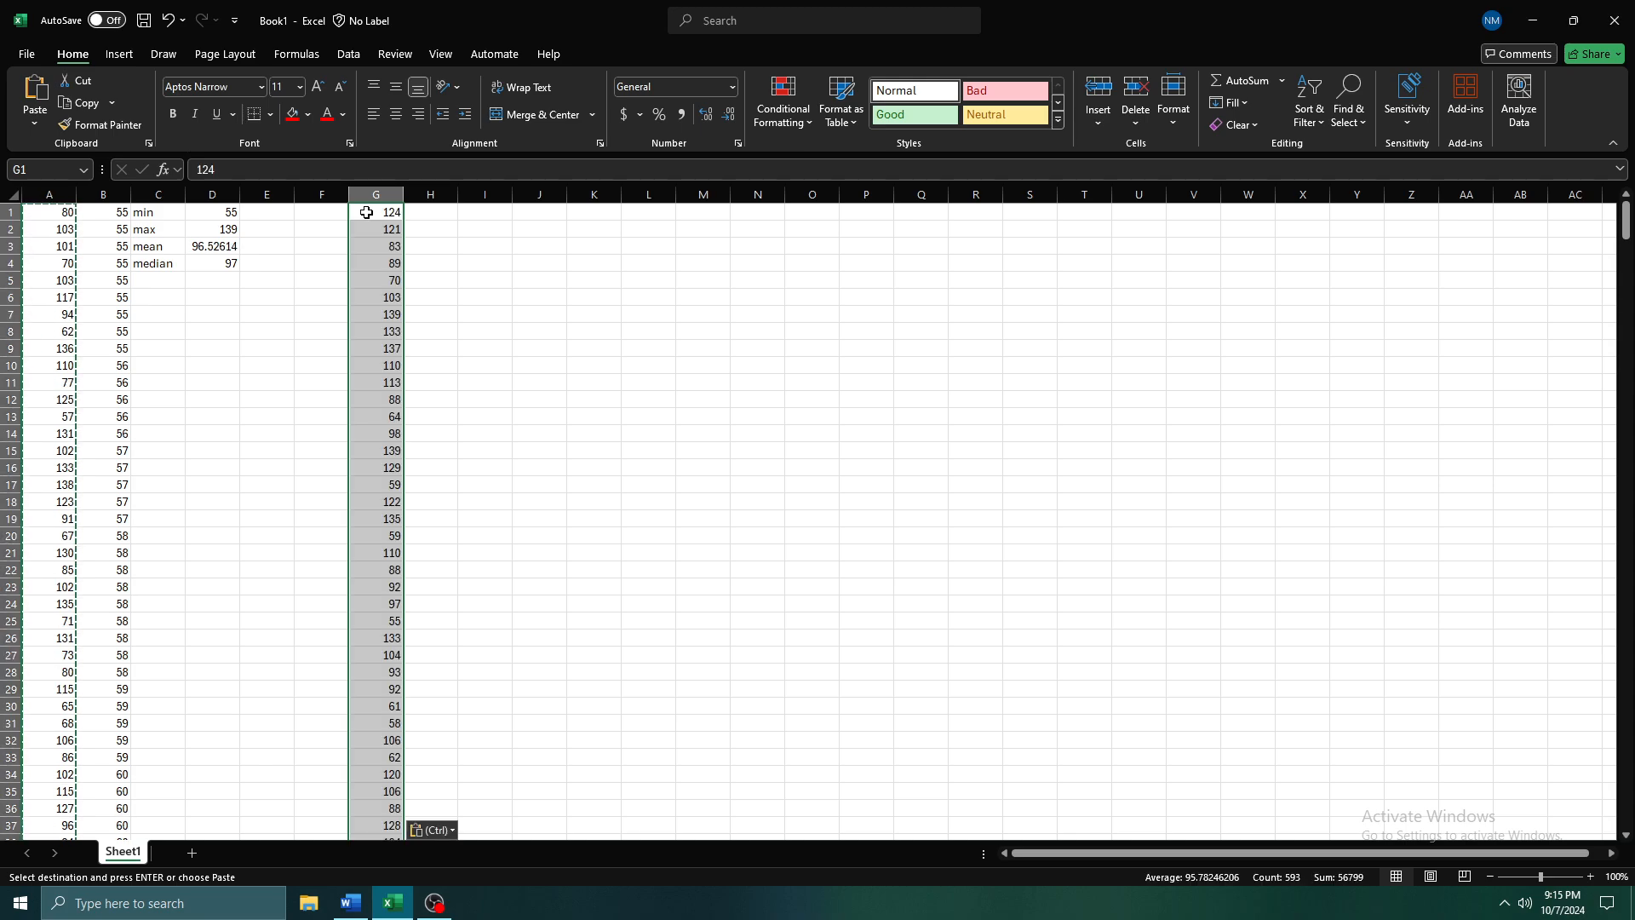
{"action": "left_click", "coordinate": [366, 212]}
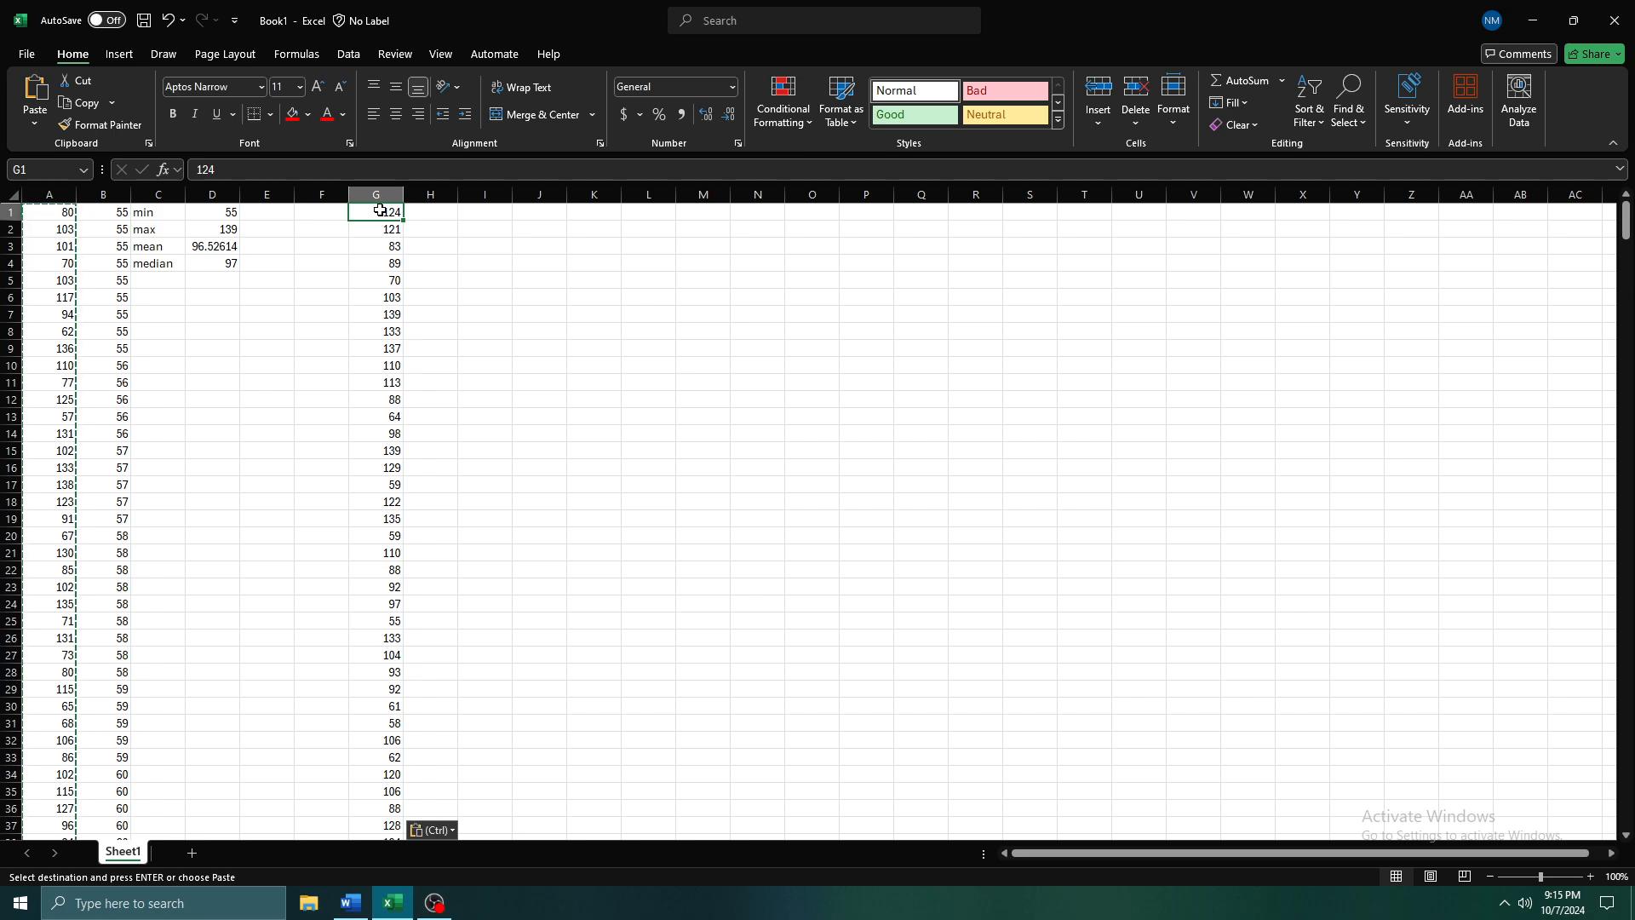
Replace the value in G12 with the outlier 9999999 and fill the cell red
{"action": "left_click", "coordinate": [396, 394]}
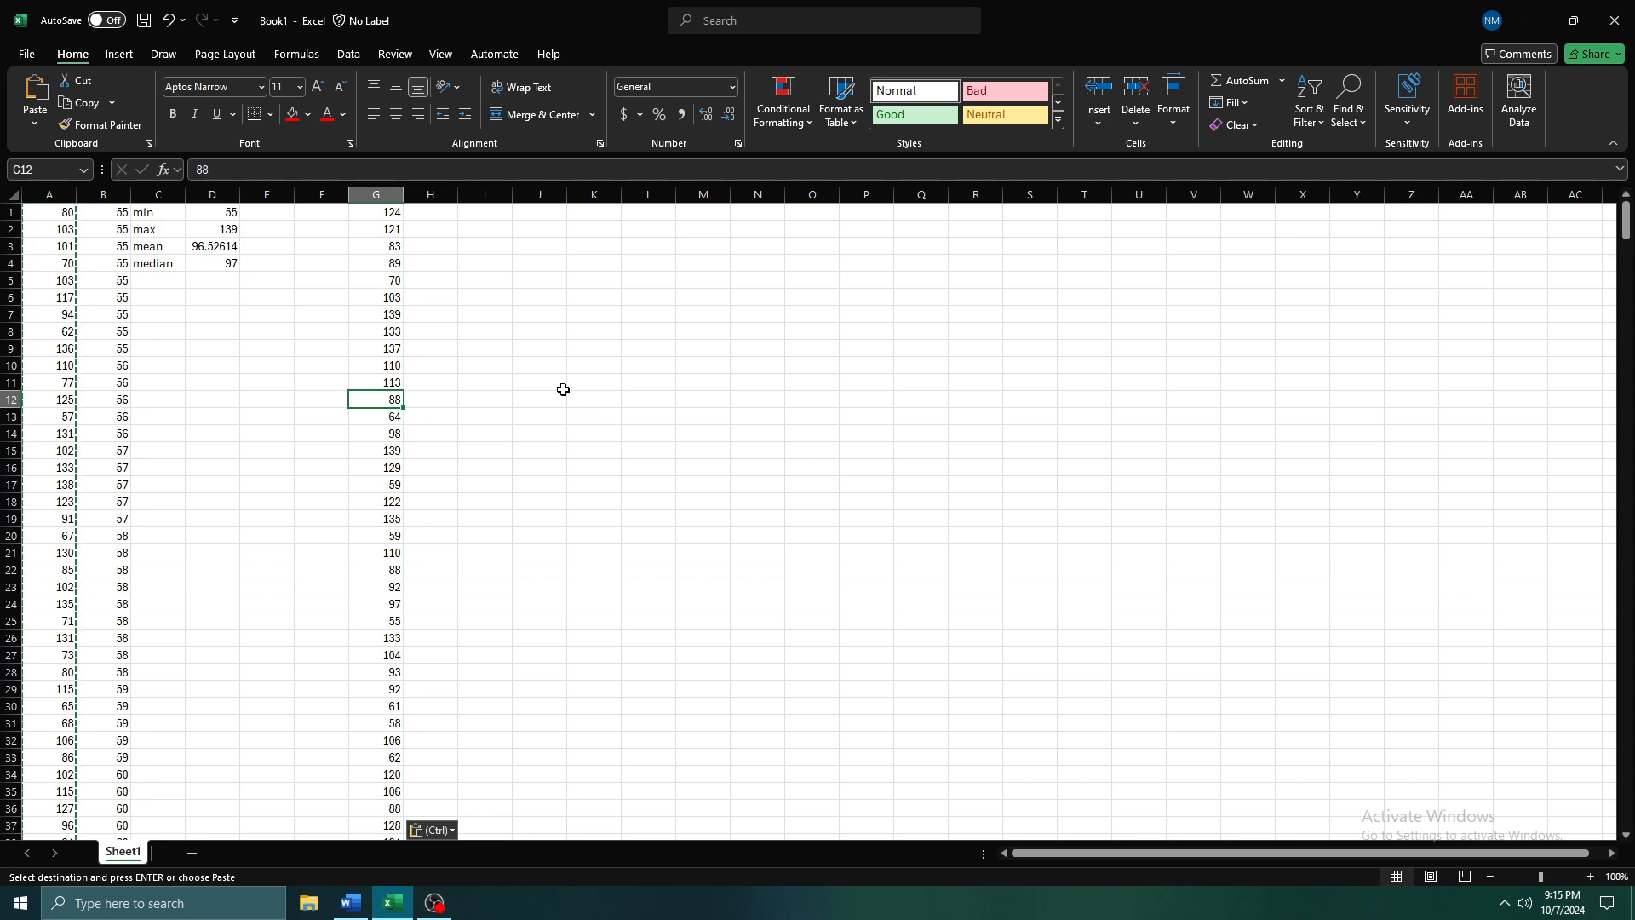
{"action": "type", "text": "9999999"}
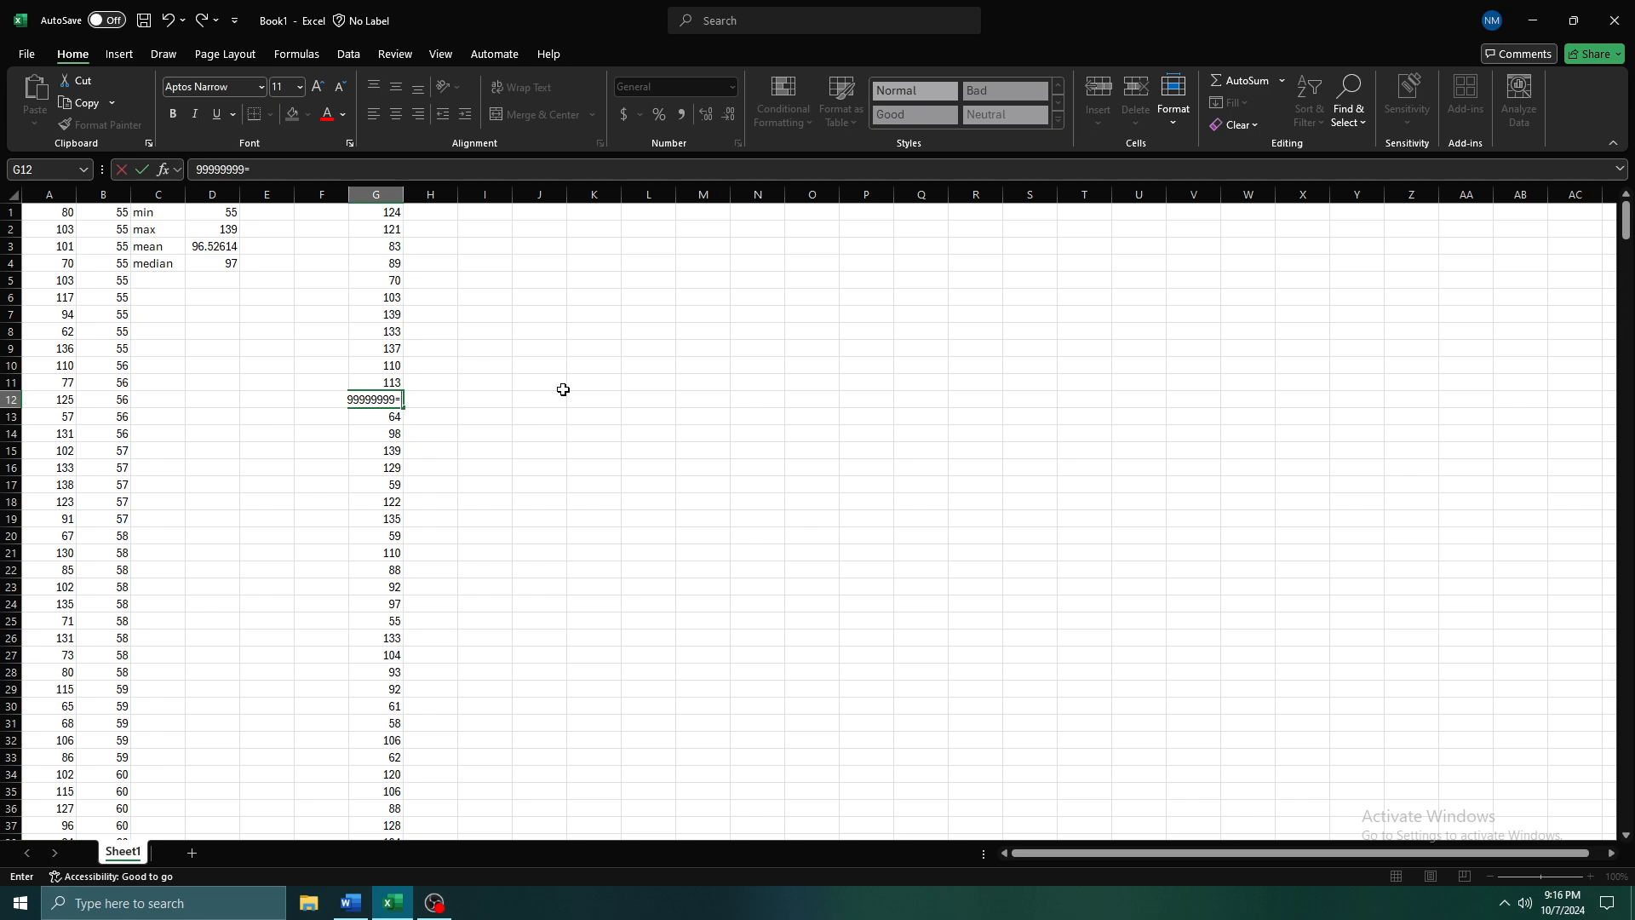
{"action": "key", "text": "ctrl+Return"}
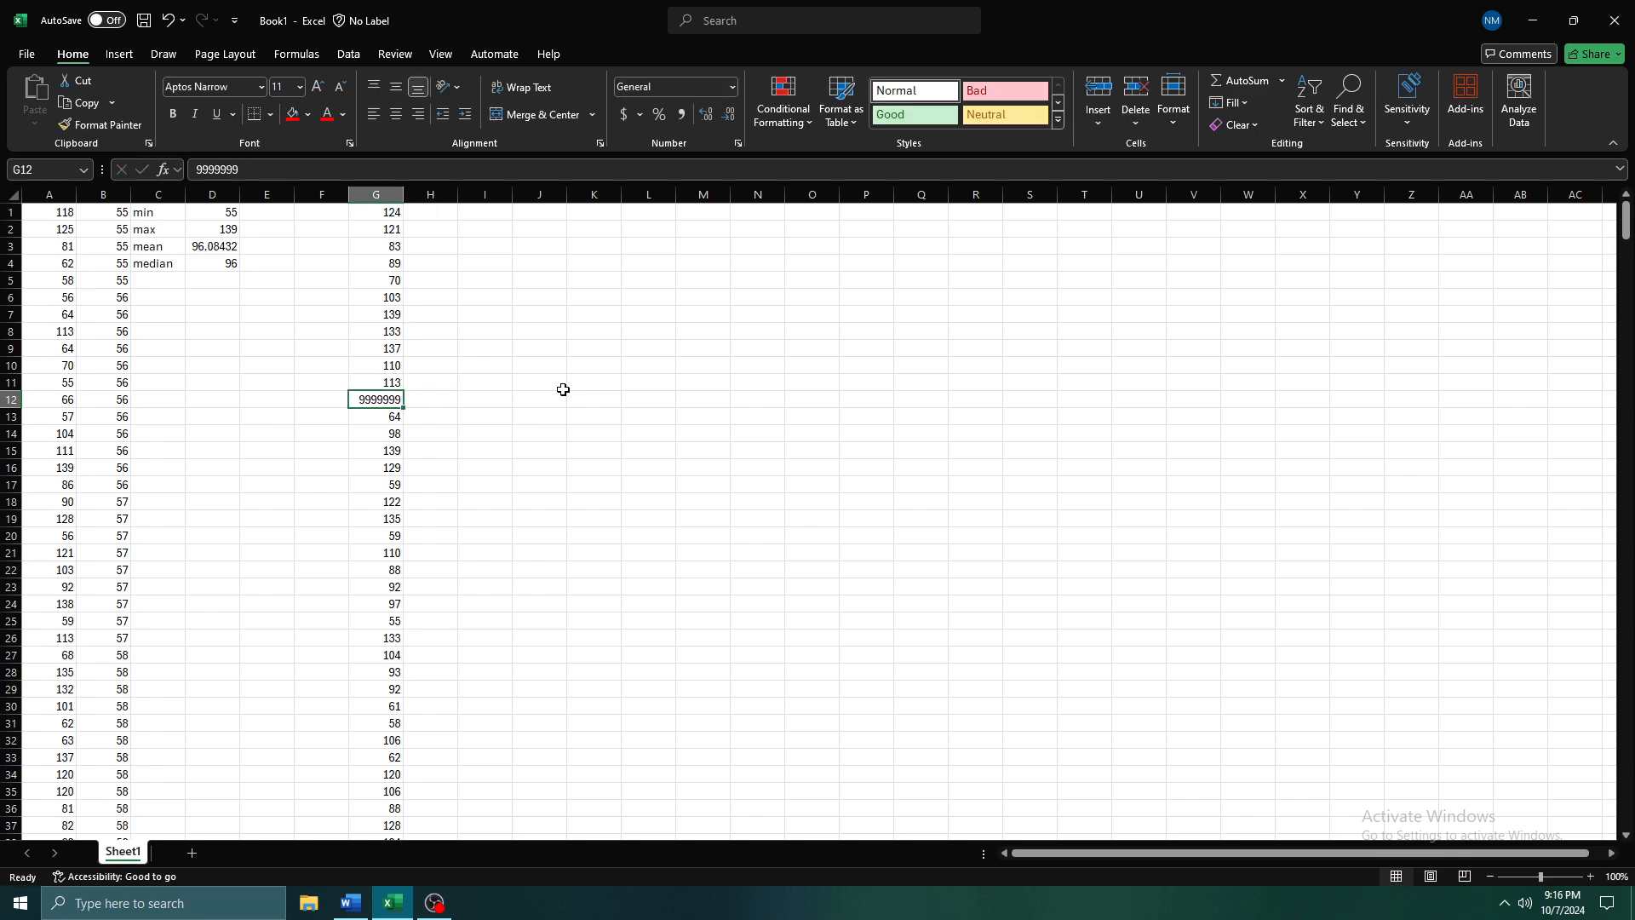
{"action": "left_click", "coordinate": [292, 114]}
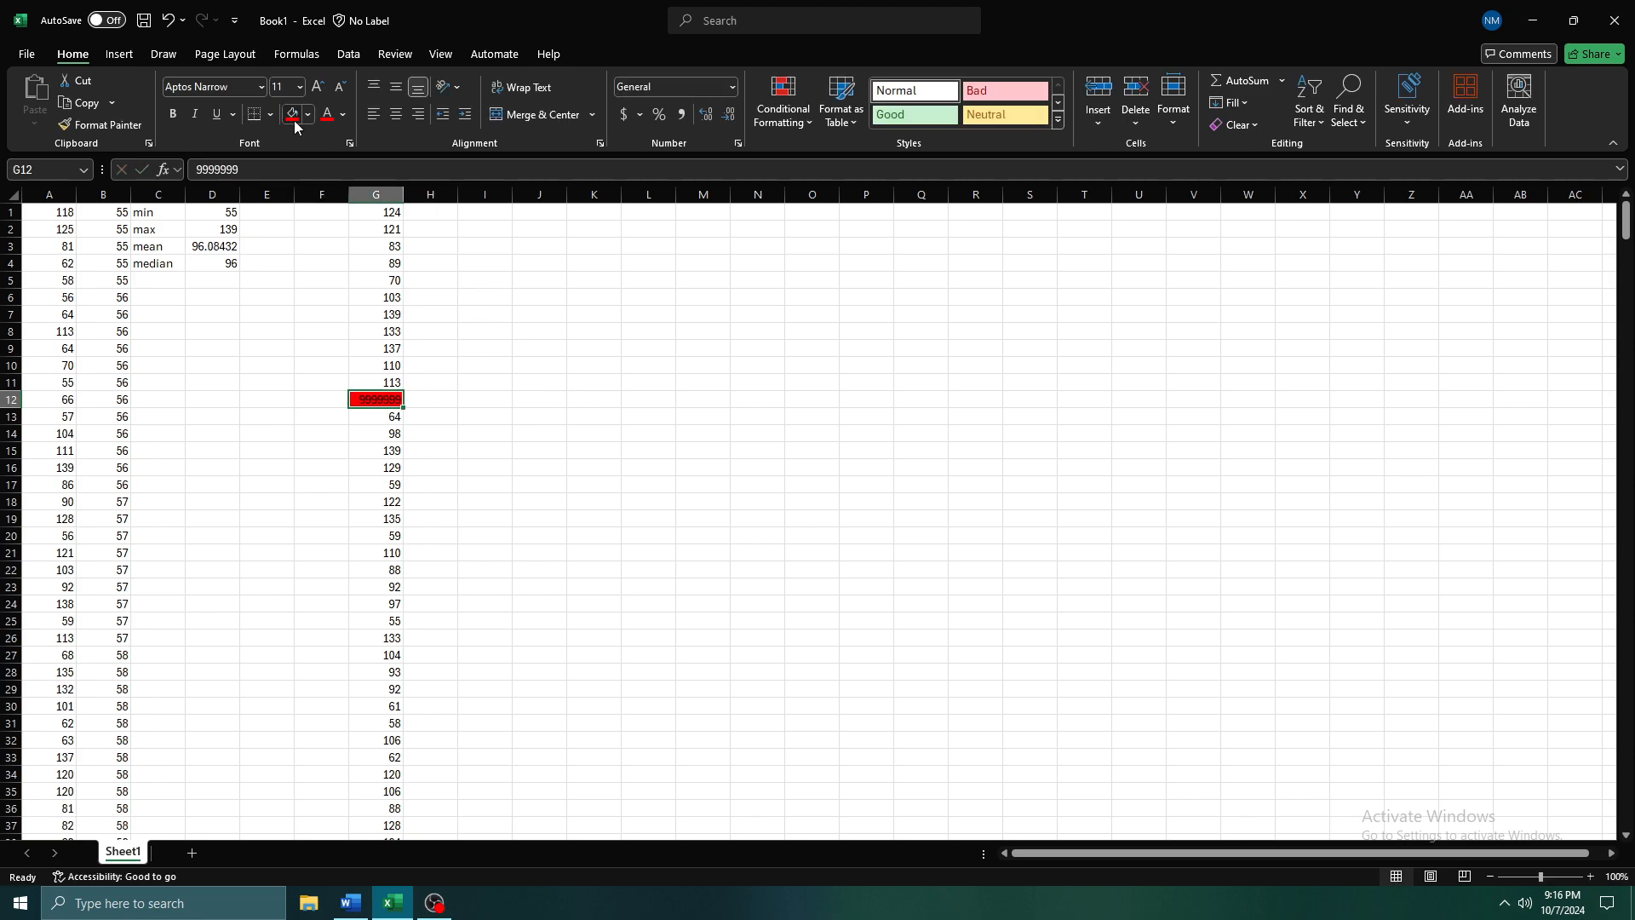
Label I1 as min and enter =MIN(G1:G593) beside it in J1
{"action": "left_click", "coordinate": [482, 218]}
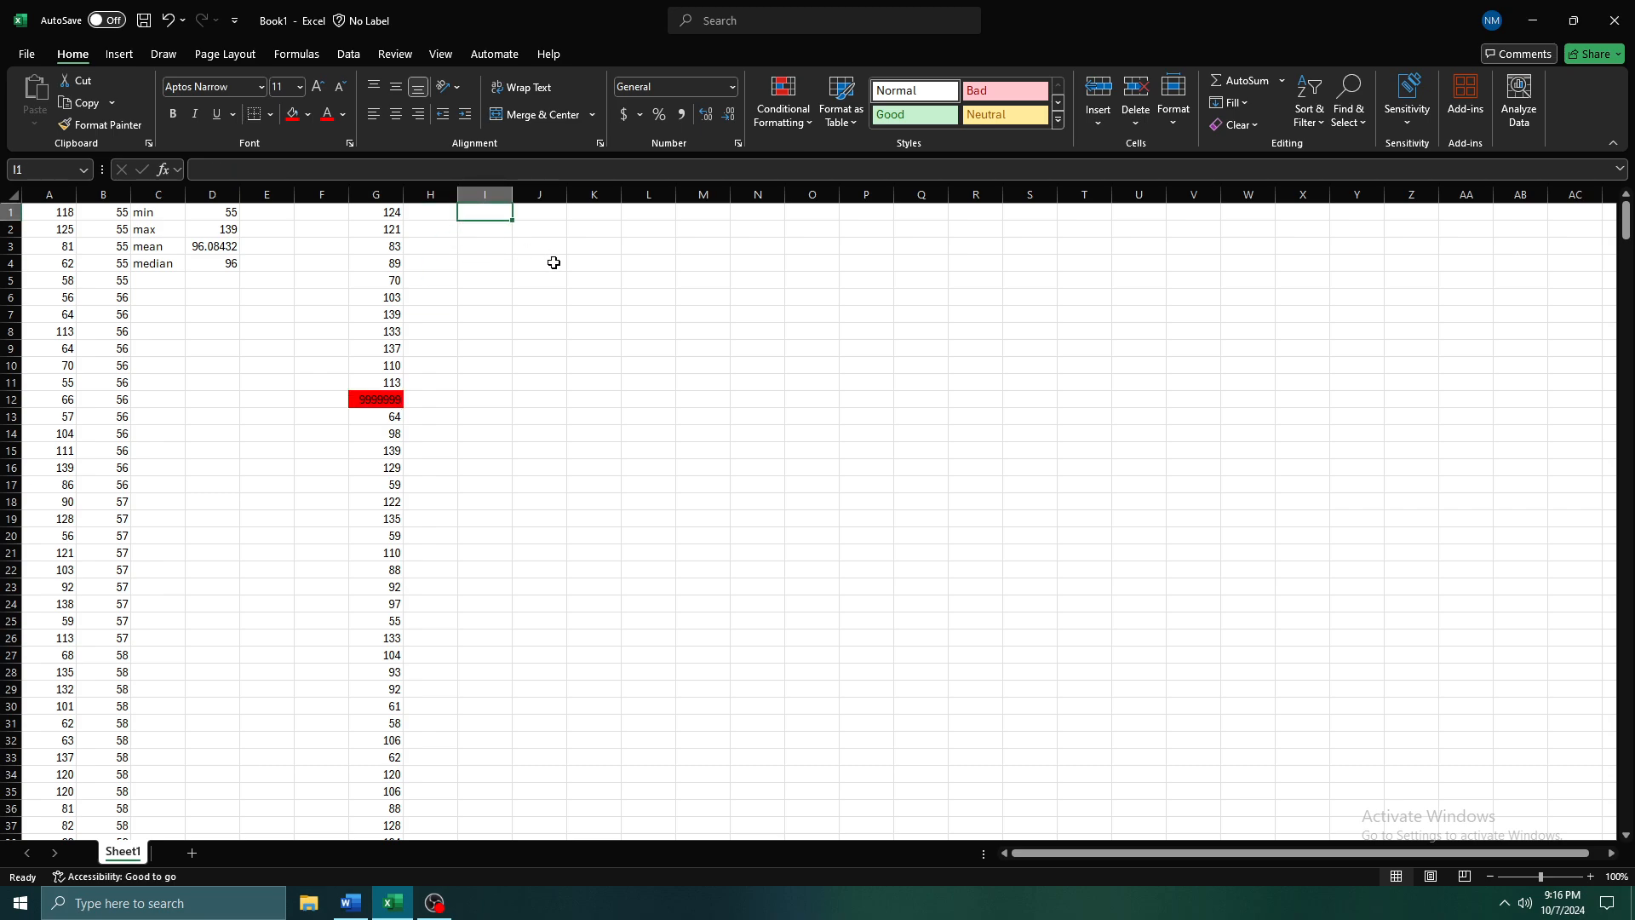
{"action": "type", "text": "min"}
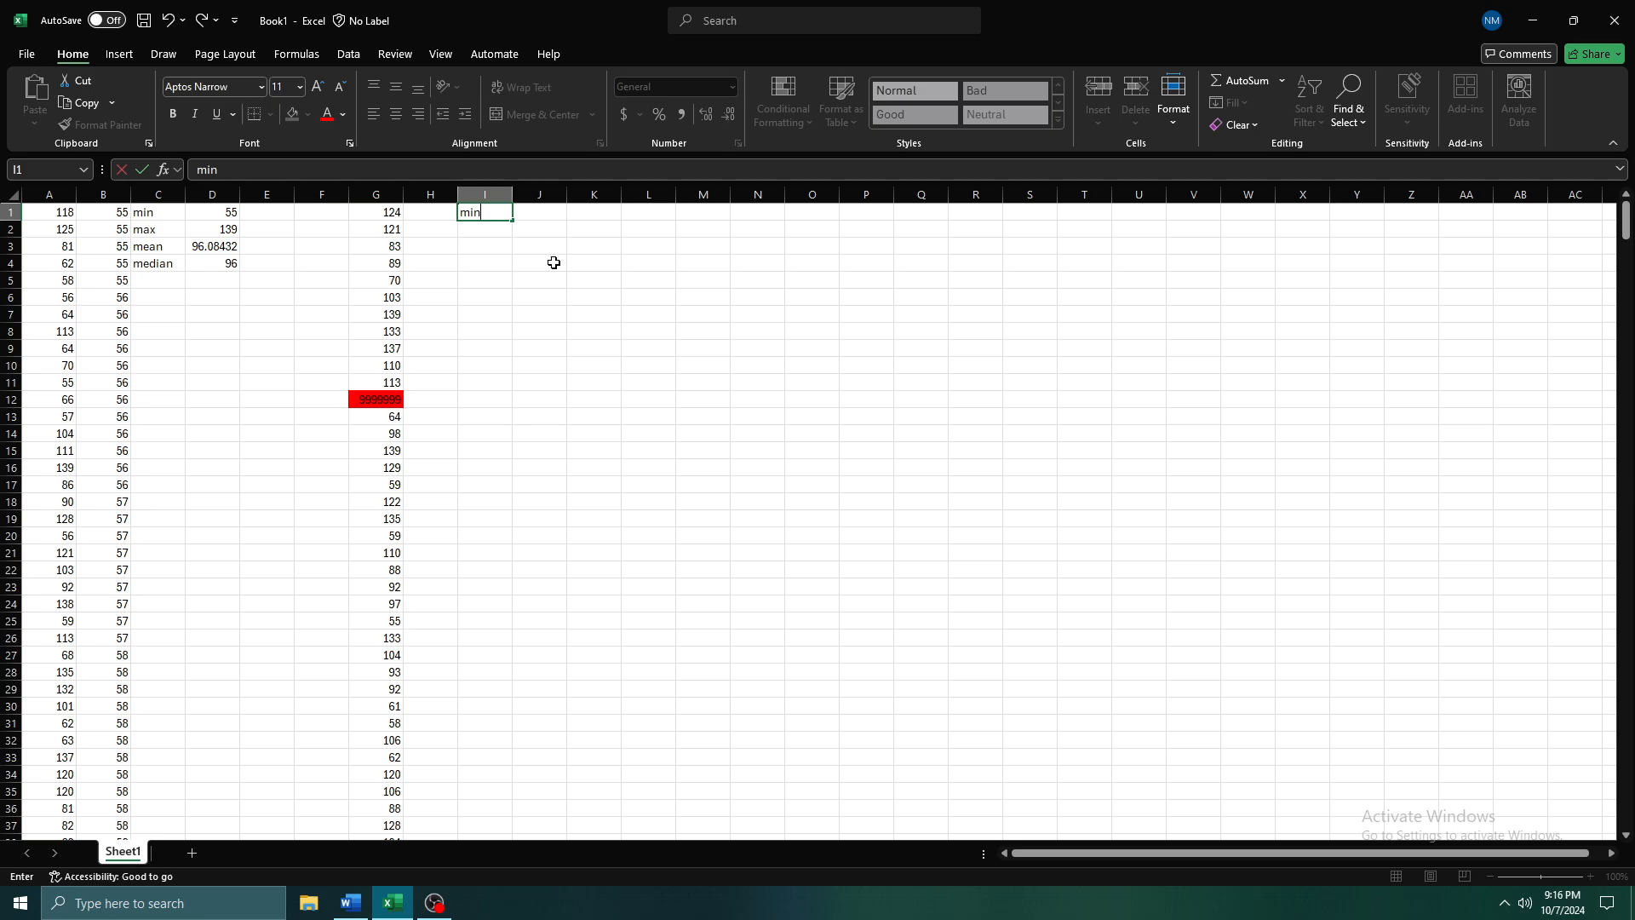
{"action": "key", "text": "Tab"}
{"action": "type", "text": "=min"}
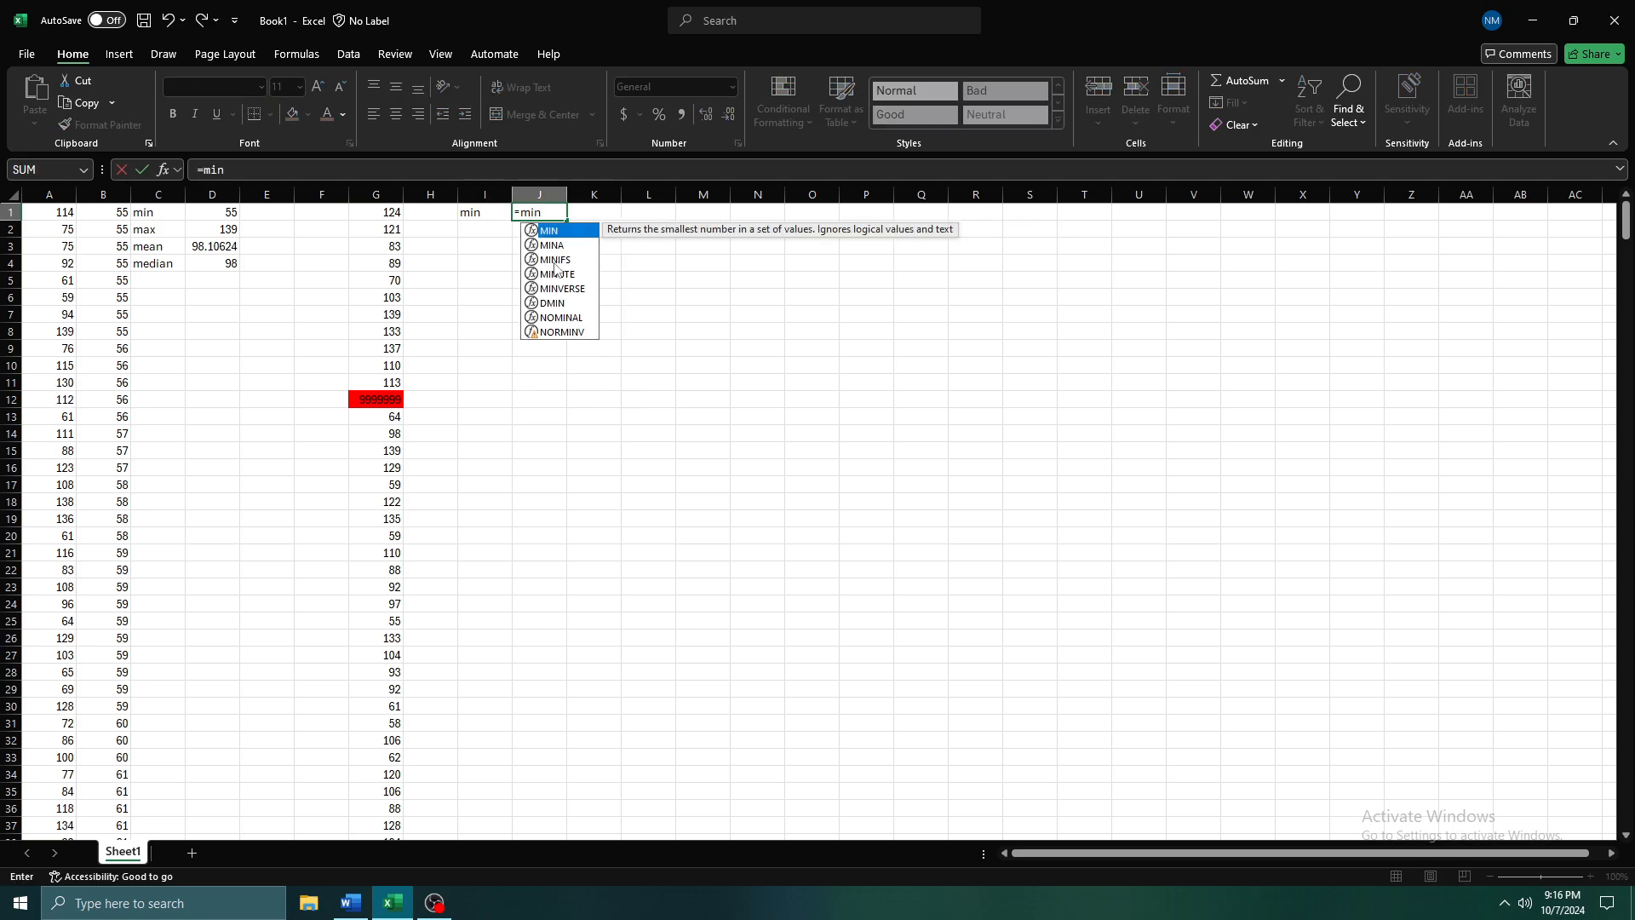
{"action": "key", "text": "Tab"}
{"action": "key", "text": "Left"}
{"action": "key", "text": "Left"}
{"action": "key", "text": "Left"}
{"action": "key", "text": "ctrl+shift+Down"}
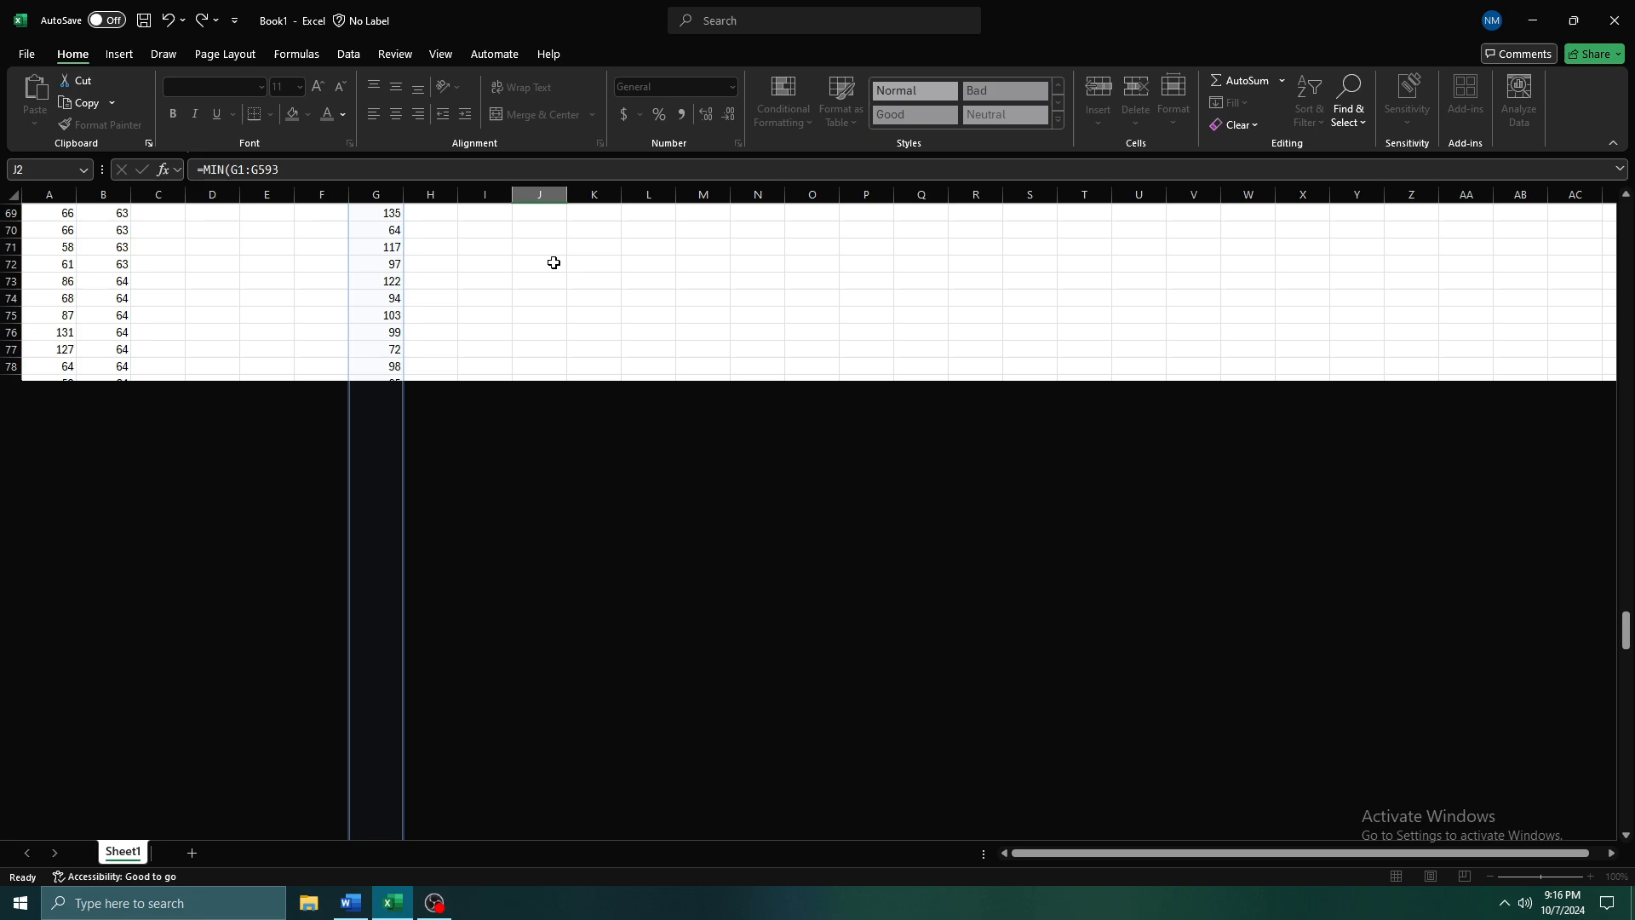
{"action": "key", "text": "Return"}
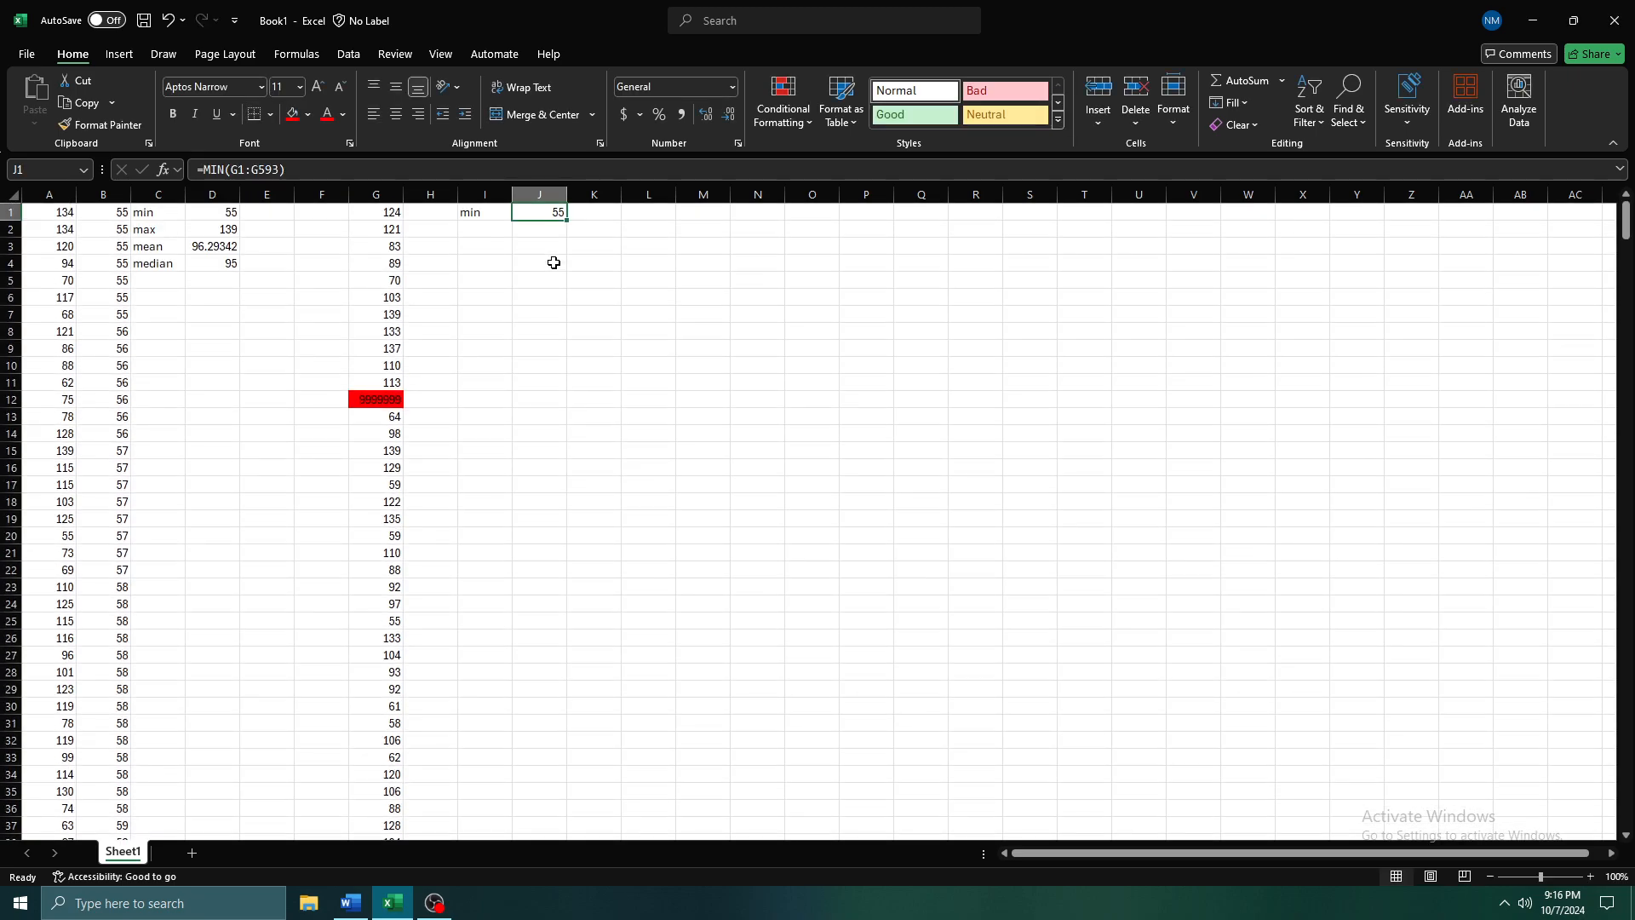
Add the label max in I2, below the min label
{"action": "key", "text": "Return"}
{"action": "type", "text": "max"}
{"action": "key", "text": "Tab"}
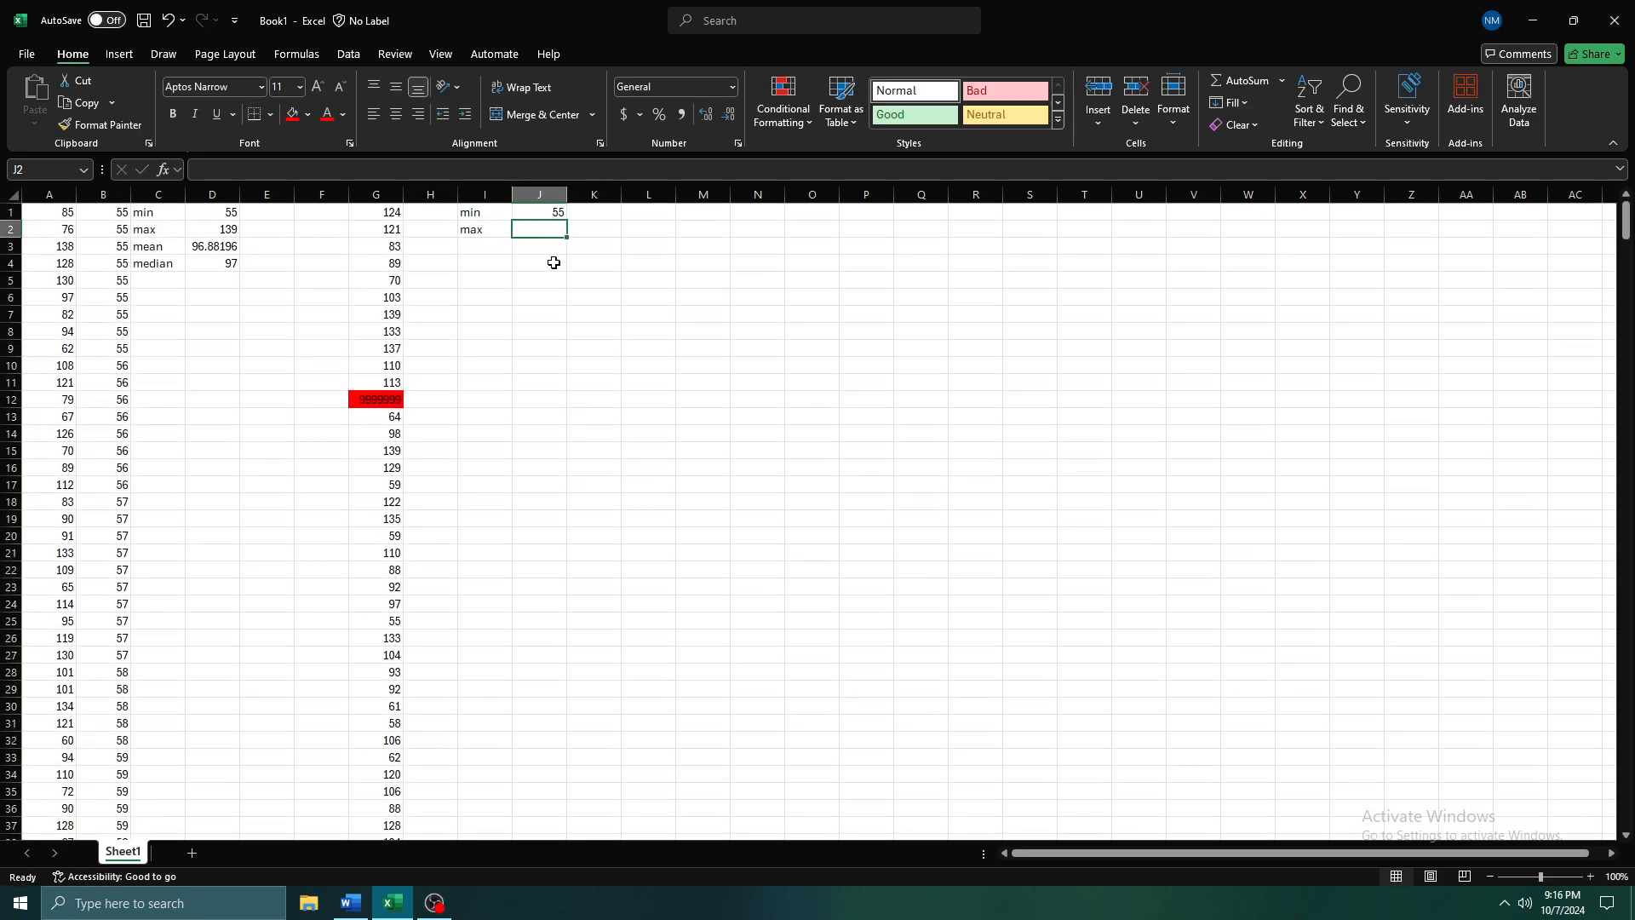
Enter =MAX(G1:G593) in J2 and fill that cell red to match the outlier
{"action": "type", "text": "="}
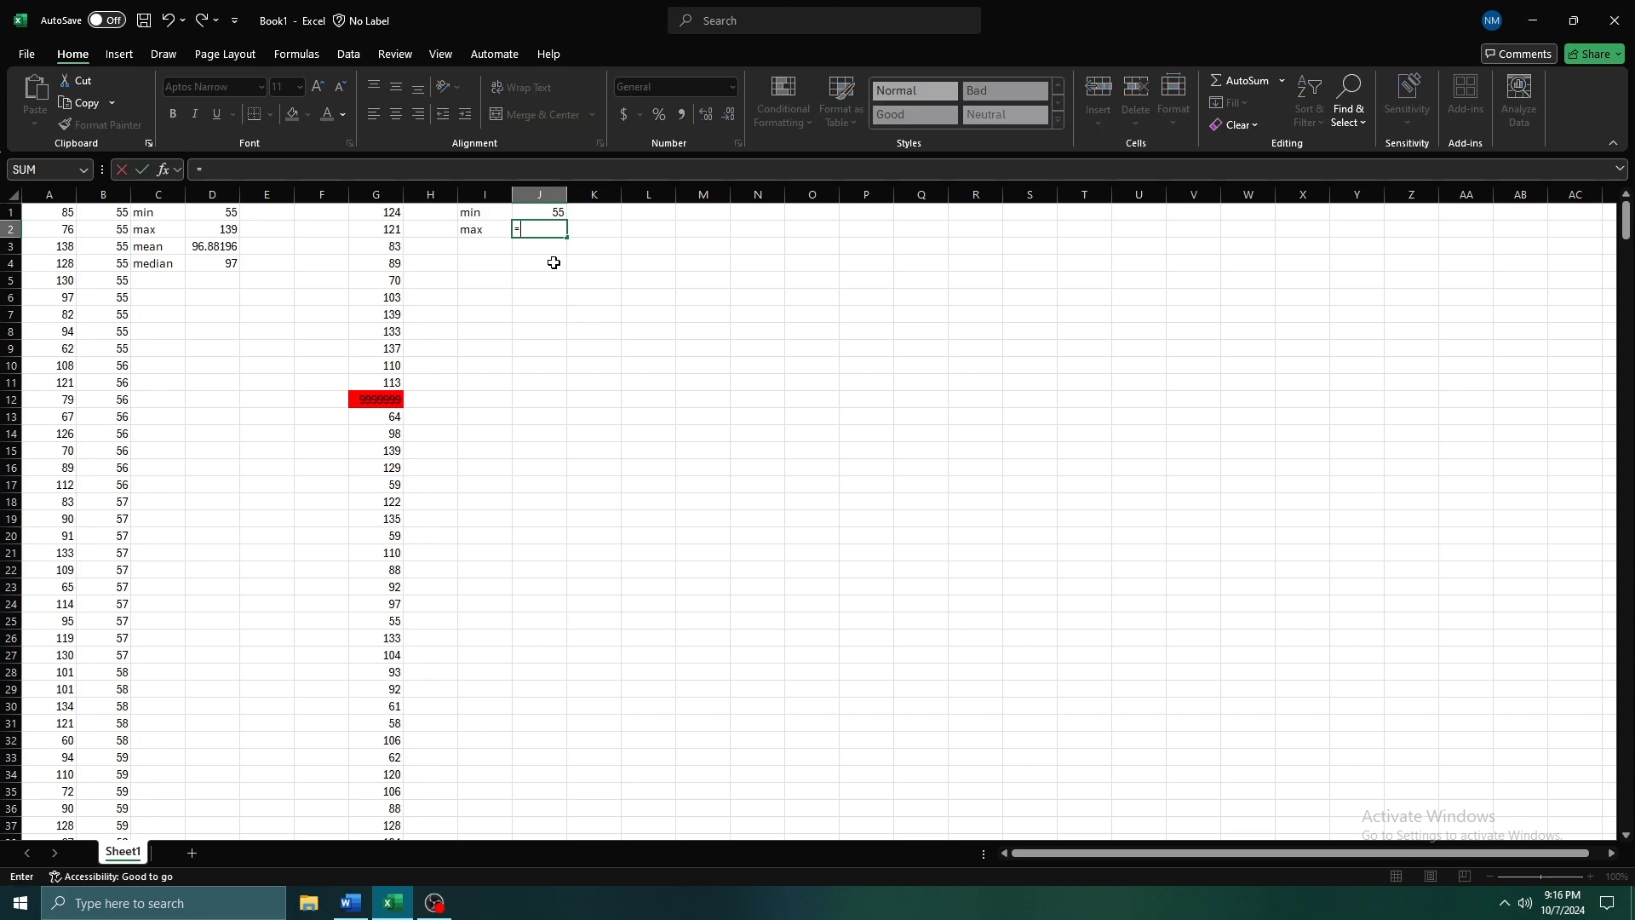
{"action": "type", "text": "max"}
{"action": "key", "text": "Tab"}
{"action": "key", "text": "Left"}
{"action": "key", "text": "Left"}
{"action": "key", "text": "Left"}
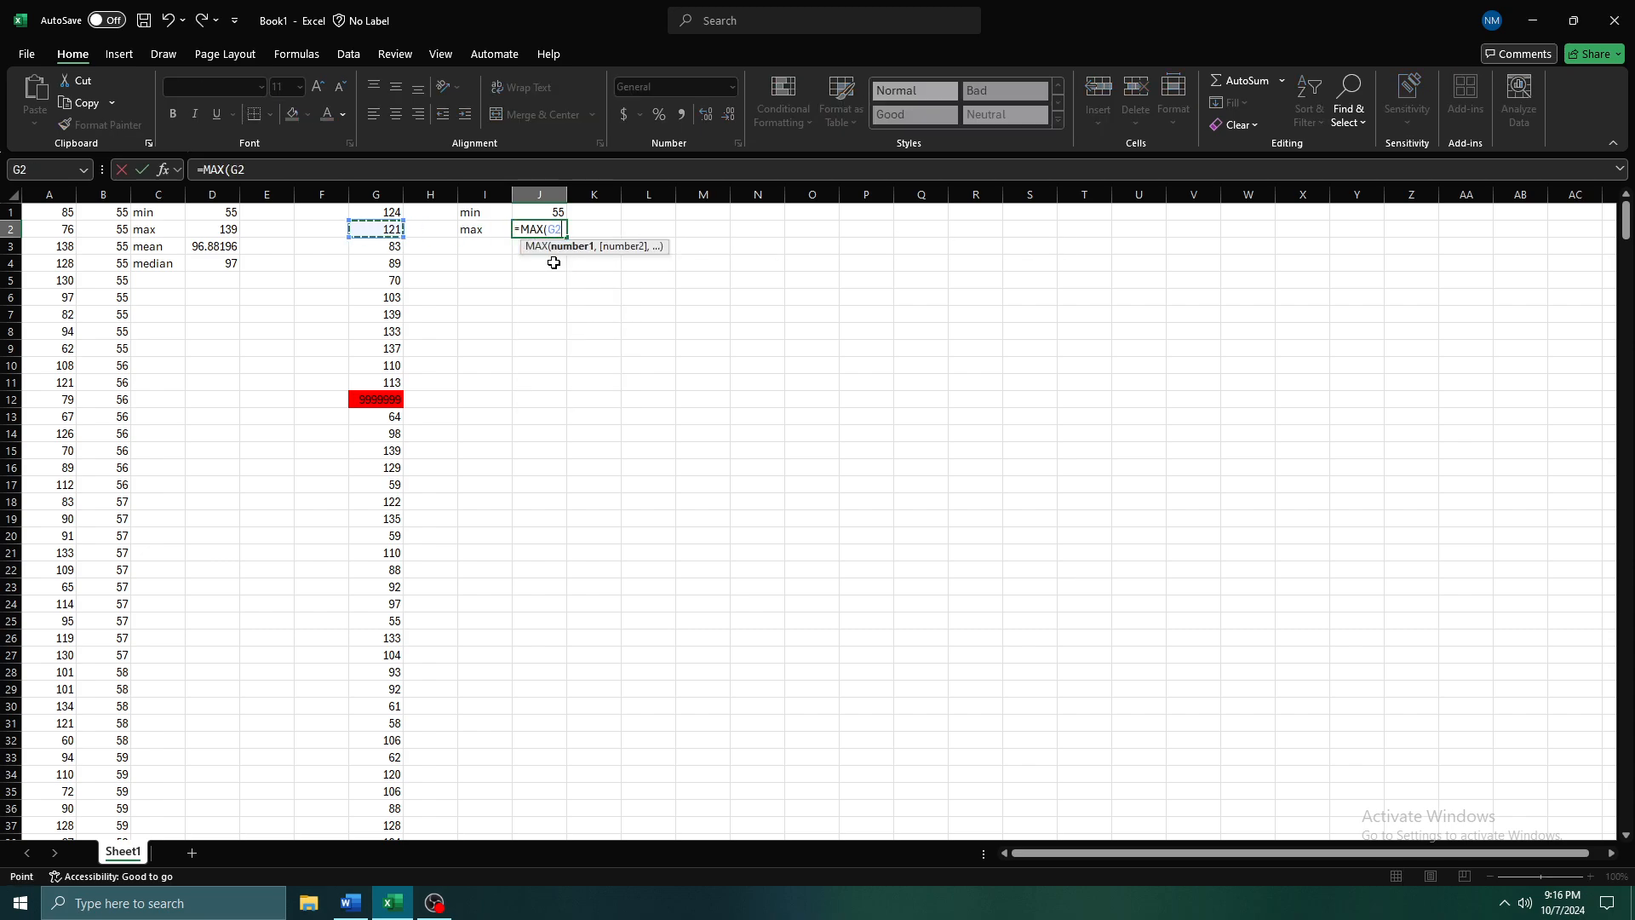
{"action": "key", "text": "Up"}
{"action": "key", "text": "ctrl+shift+Down"}
{"action": "type", "text": ")"}
{"action": "key", "text": "shift+Return"}
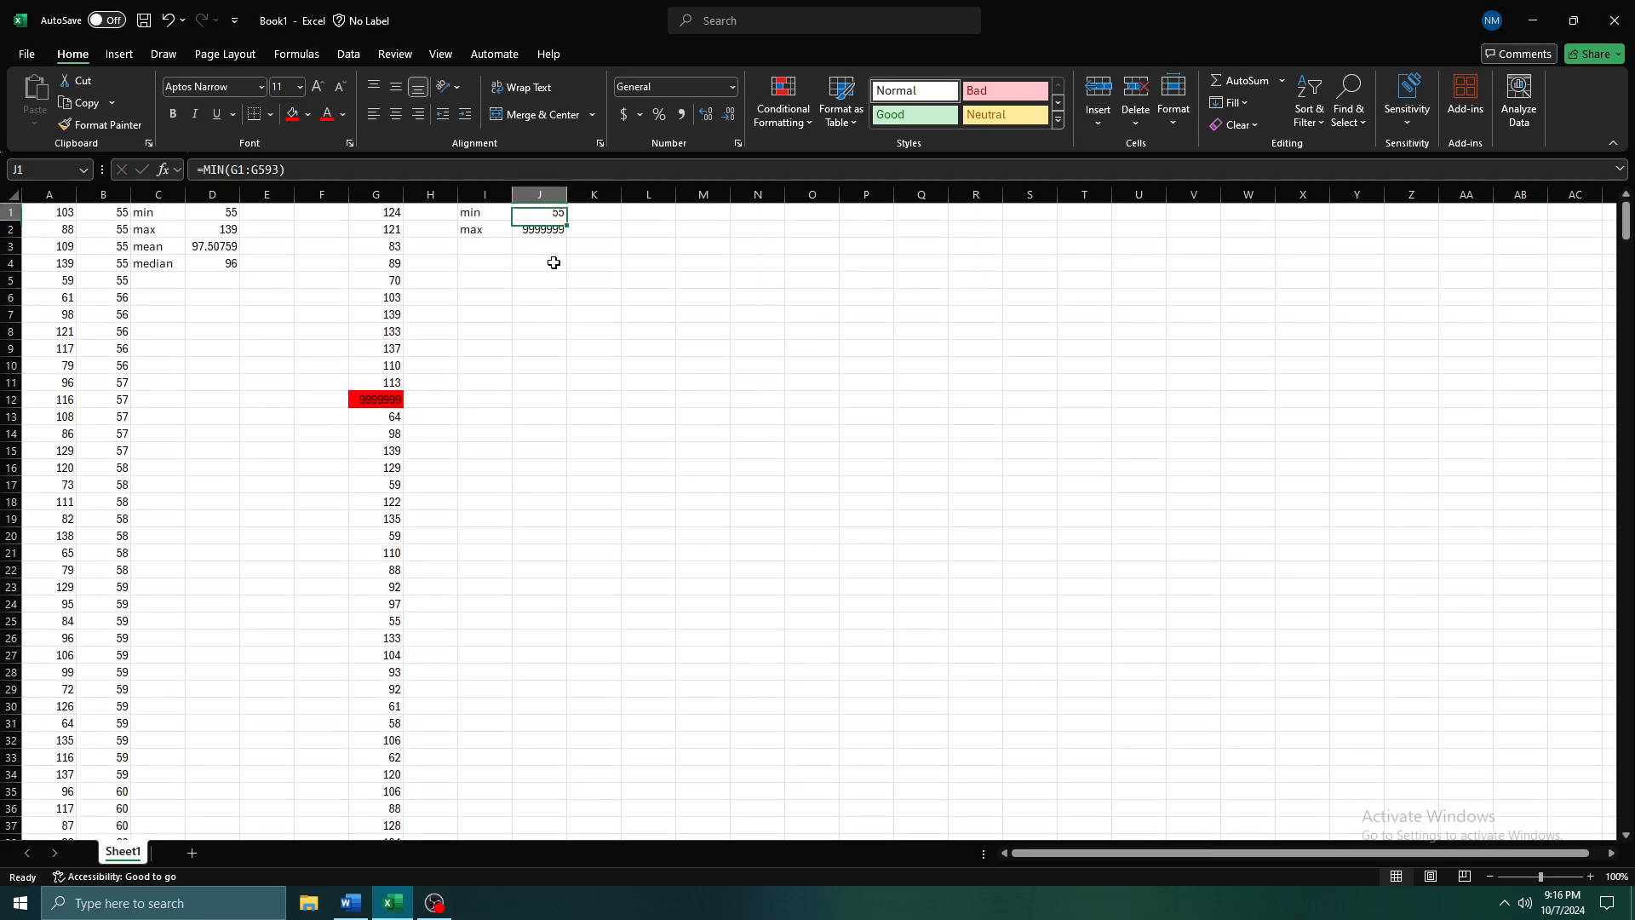
{"action": "key", "text": "Down"}
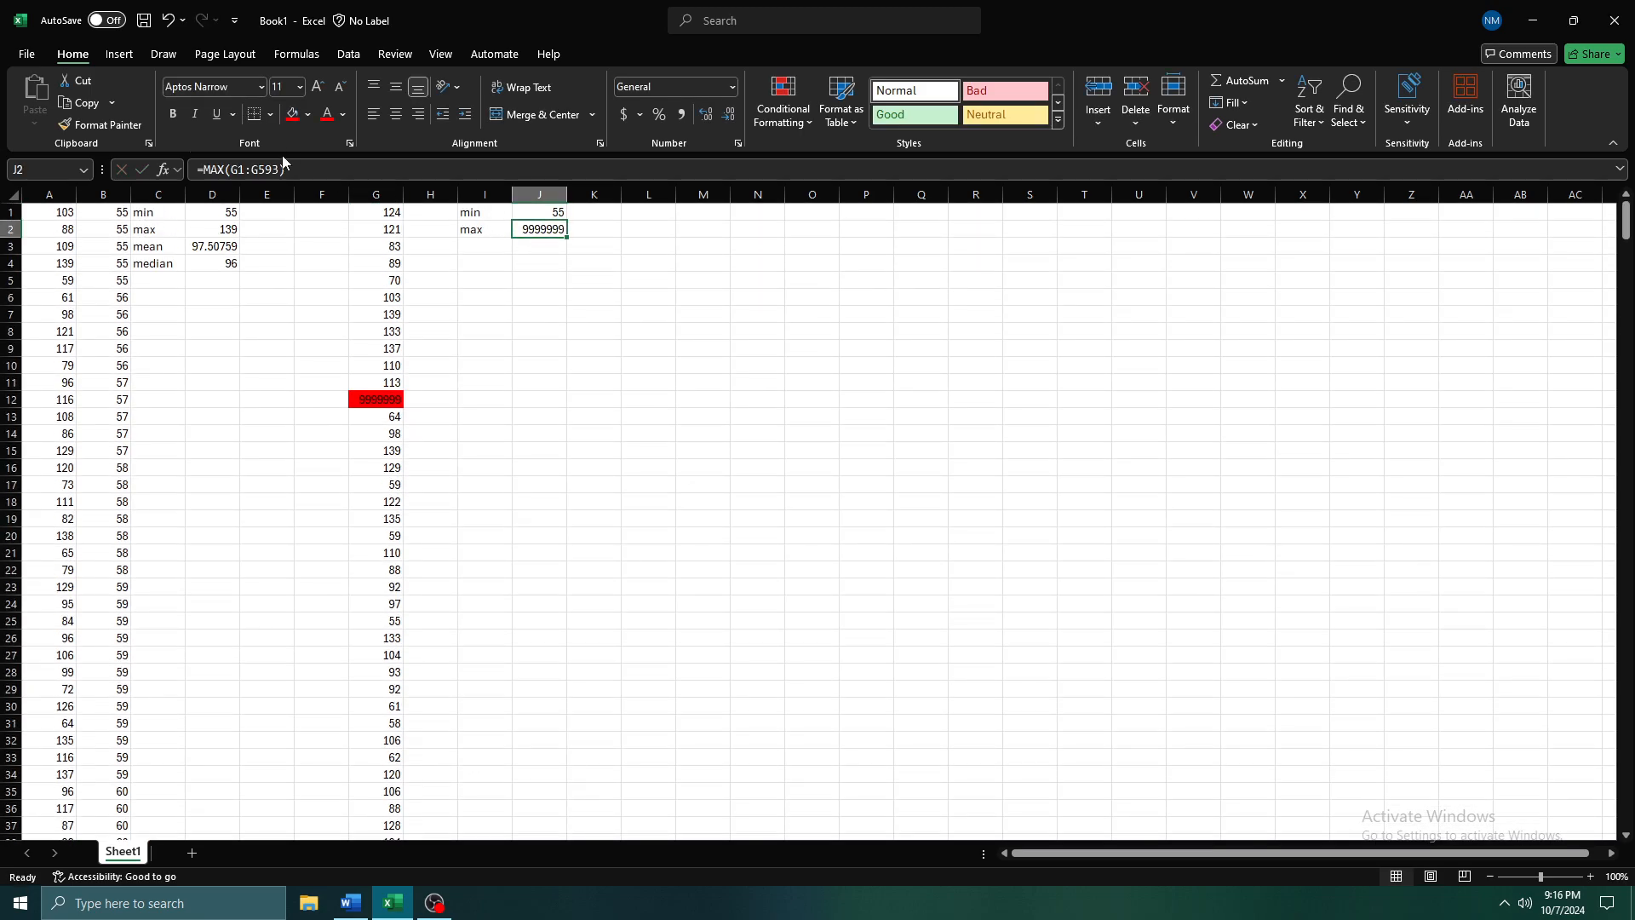
{"action": "left_click", "coordinate": [292, 113]}
Add the label mean in I3, below the max label
{"action": "left_click", "coordinate": [498, 246]}
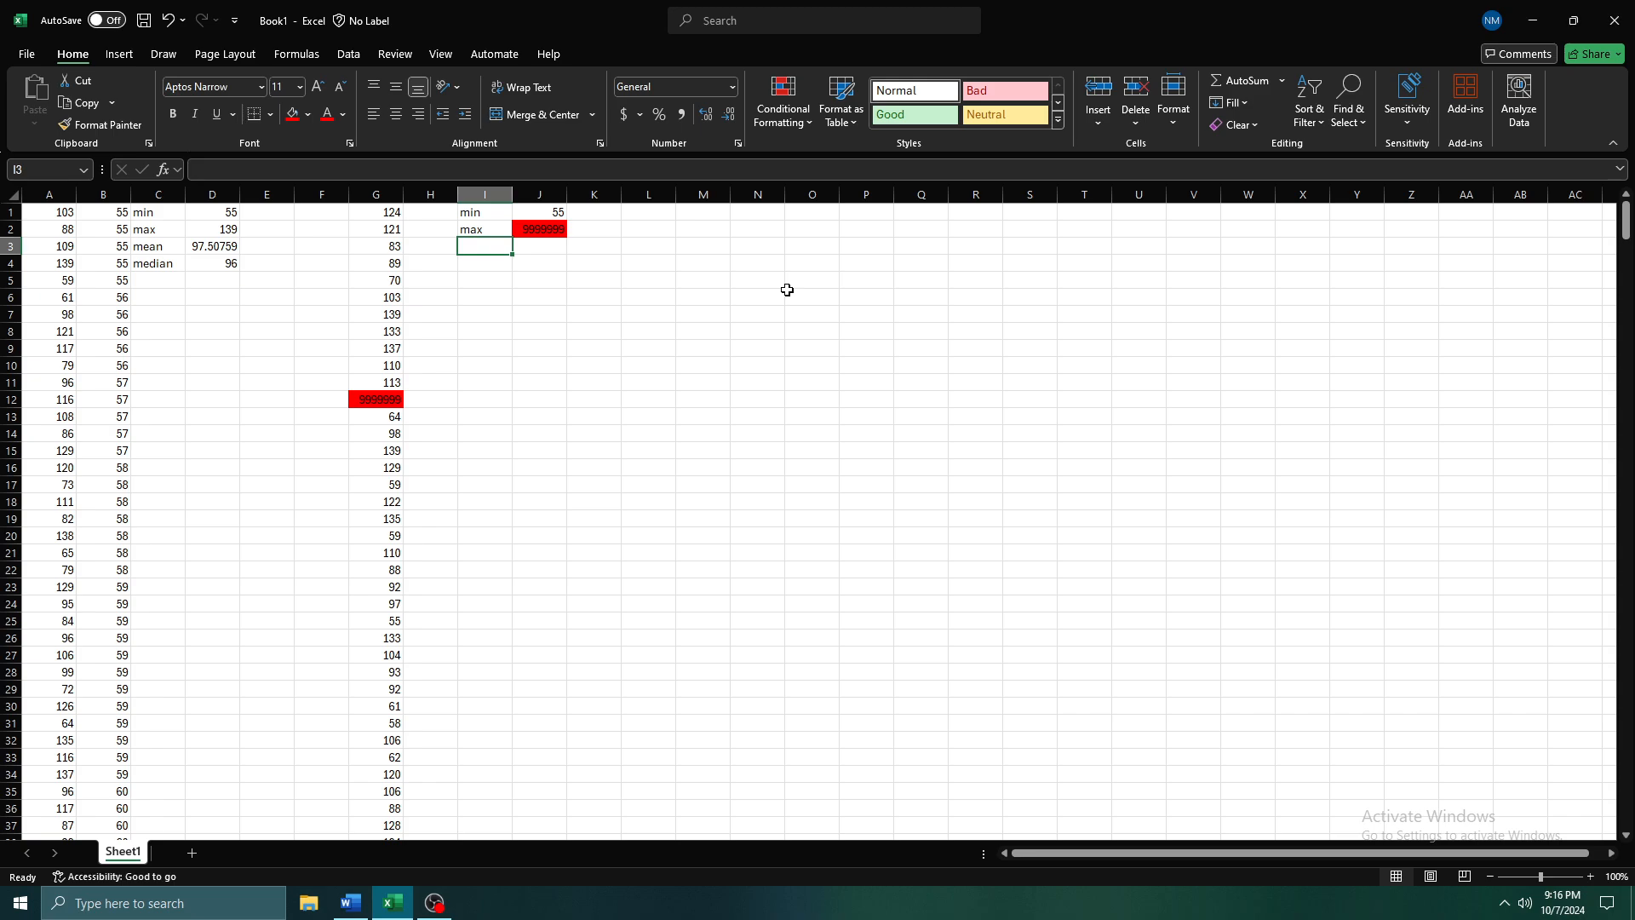
{"action": "type", "text": "mean"}
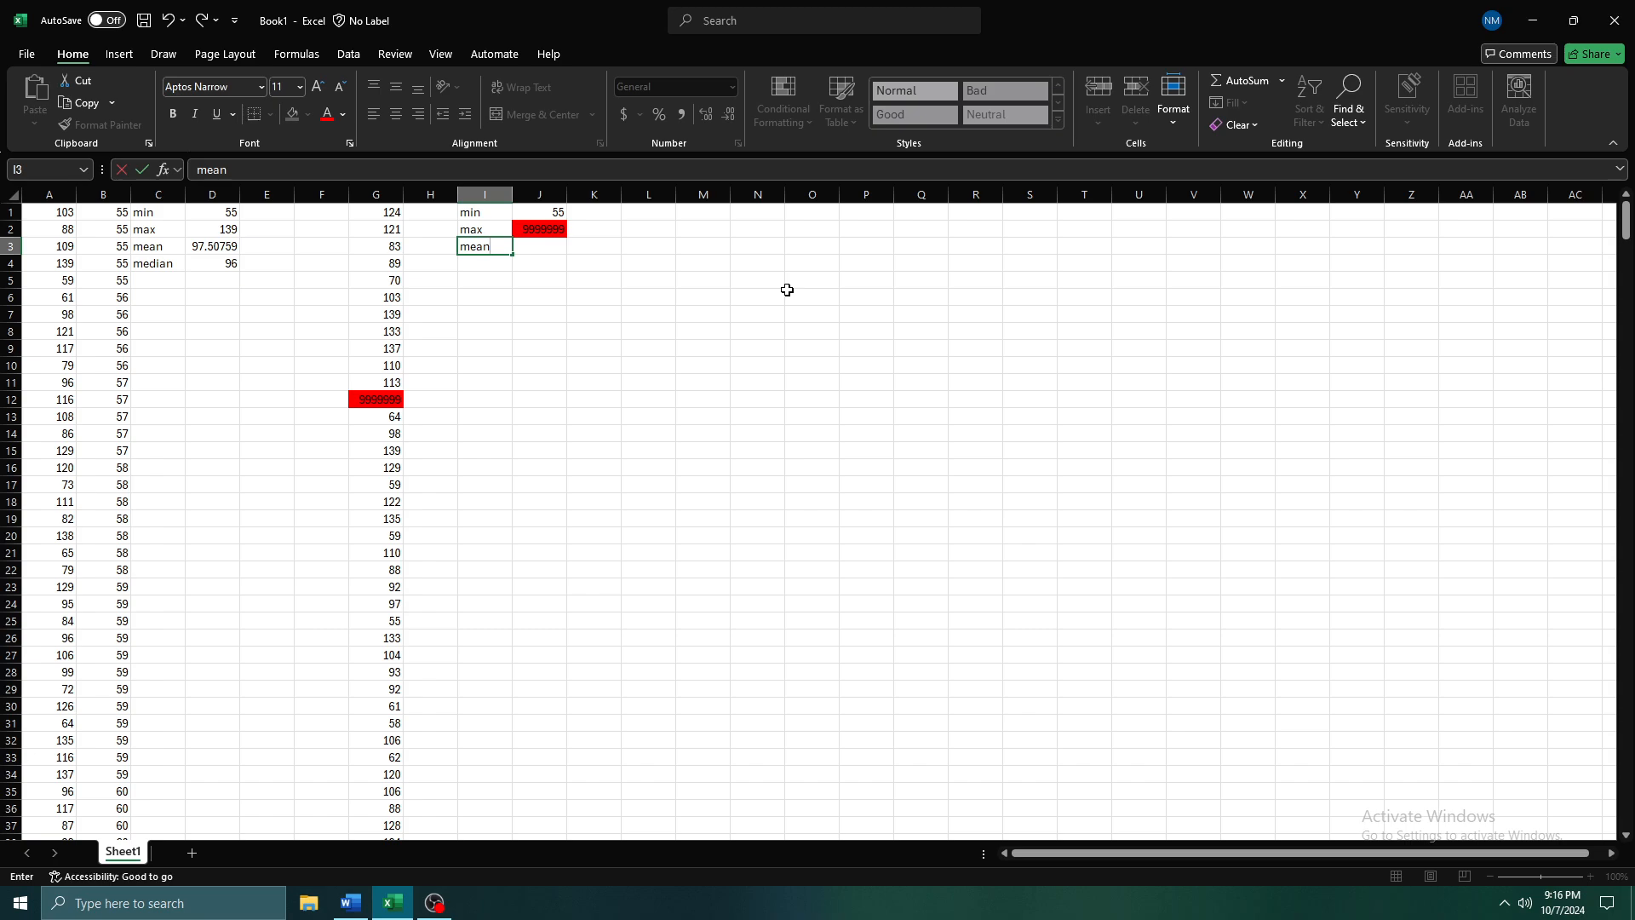
{"action": "key", "text": "Tab"}
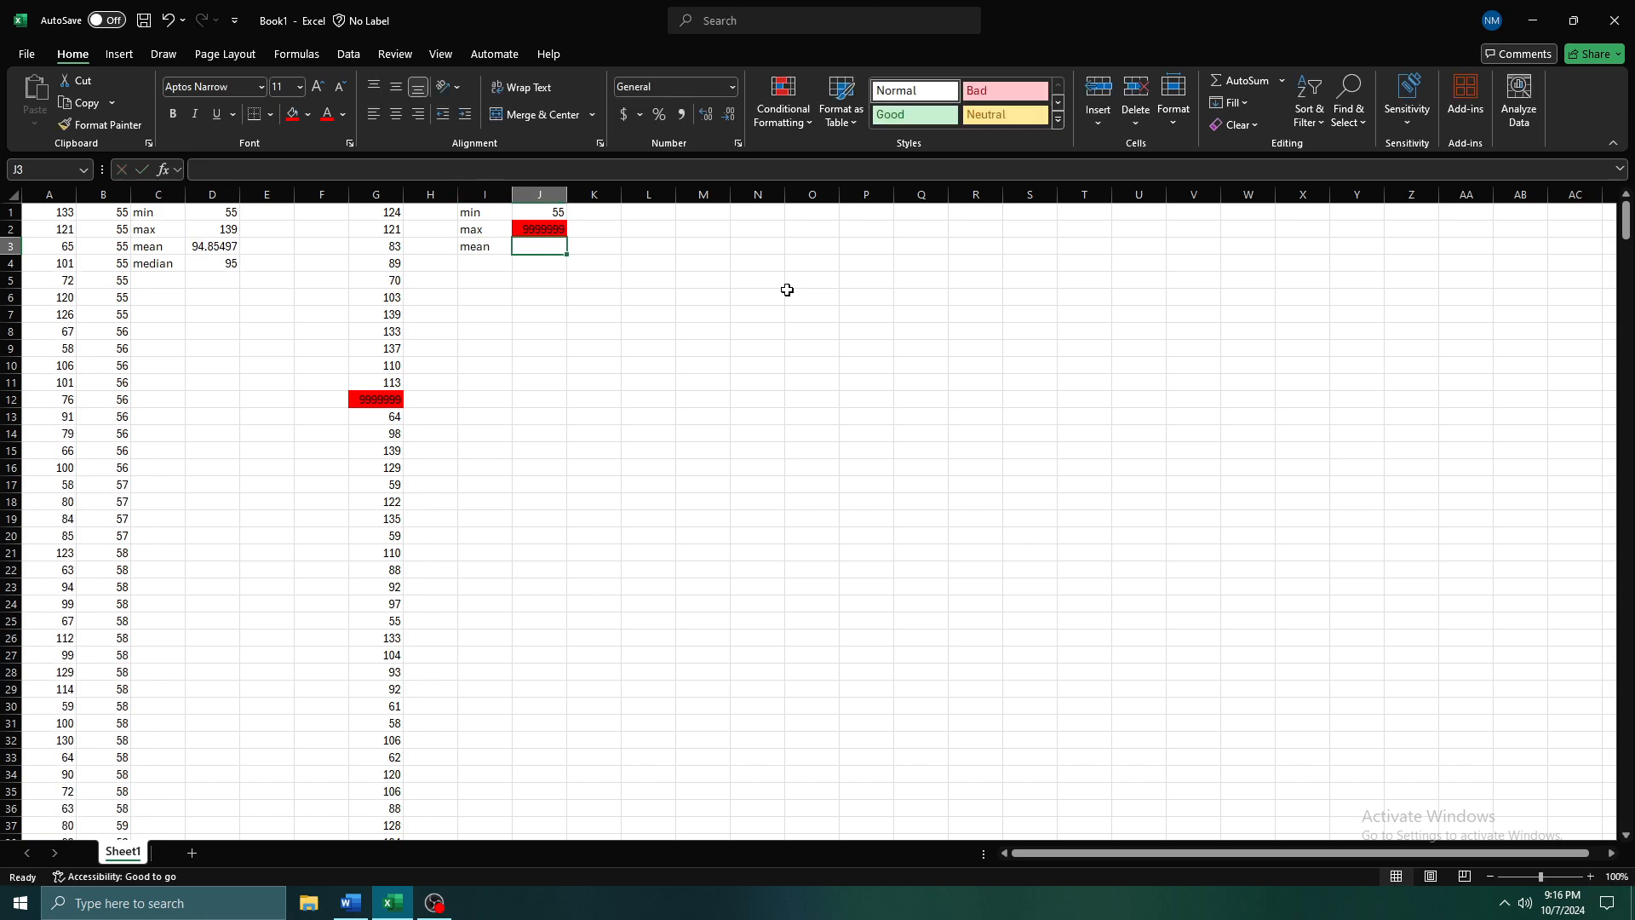
Enter =AVERAGE(G1:G593) in J3 to calculate the mean of the pasted values
{"action": "type", "text": "=mean"}
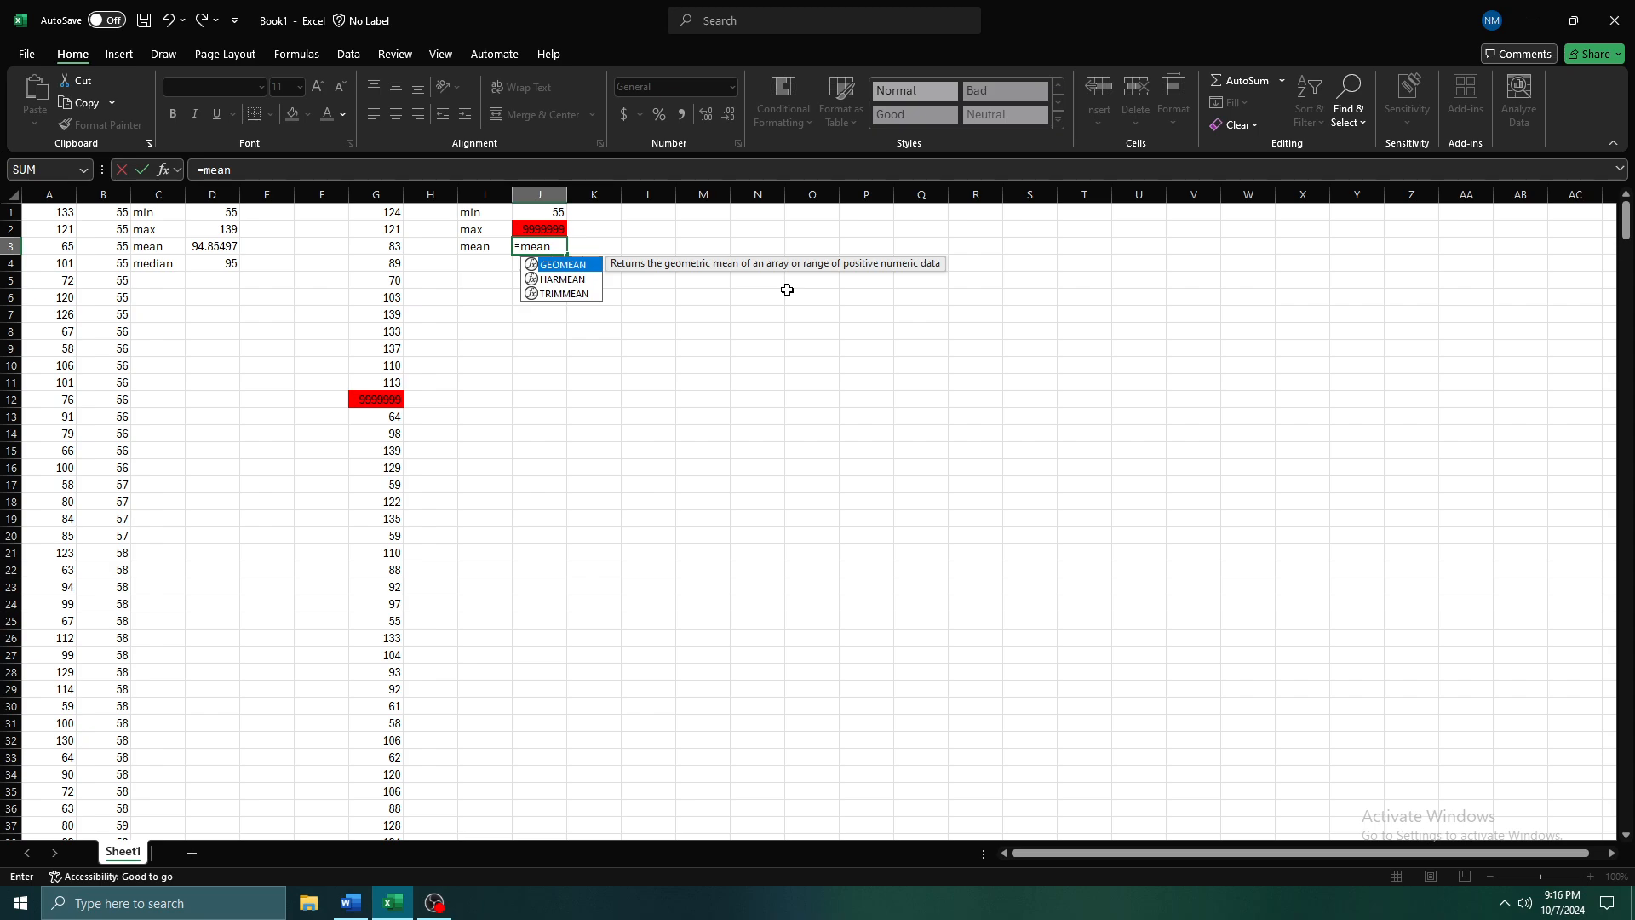
{"action": "key", "text": "BackSpace"}
{"action": "key", "text": "BackSpace"}
{"action": "key", "text": "BackSpace"}
{"action": "key", "text": "BackSpace"}
{"action": "type", "text": "aver"}
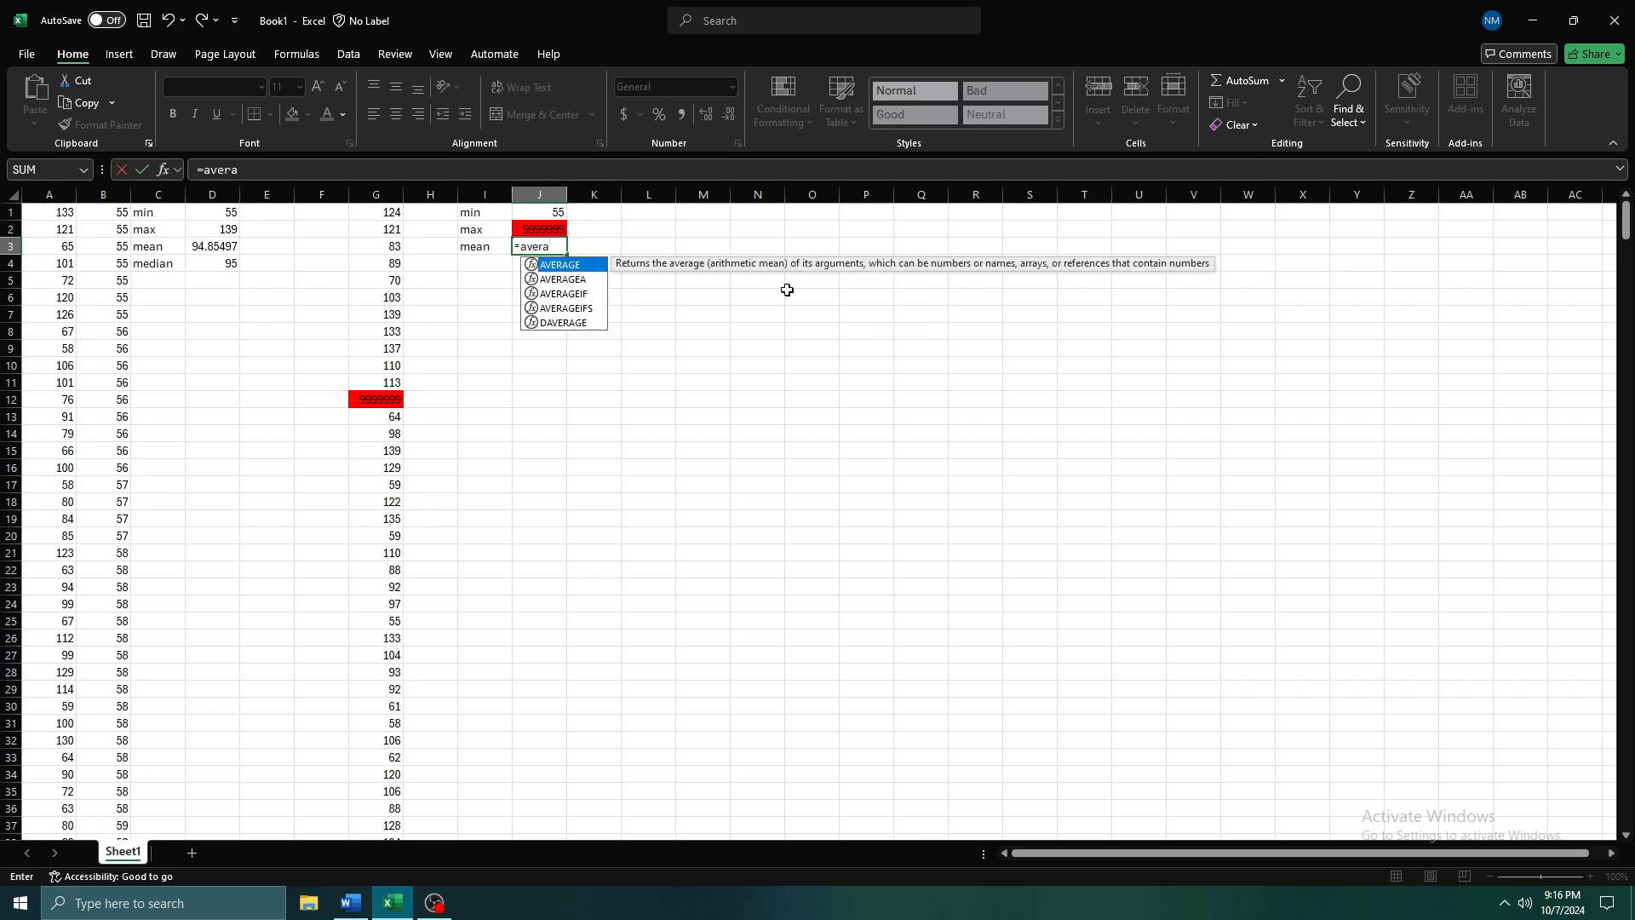
{"action": "type", "text": "a"}
{"action": "key", "text": "Tab"}
{"action": "key", "text": "Left"}
{"action": "key", "text": "Left"}
{"action": "key", "text": "Left"}
{"action": "key", "text": "Up"}
{"action": "key", "text": "Up"}
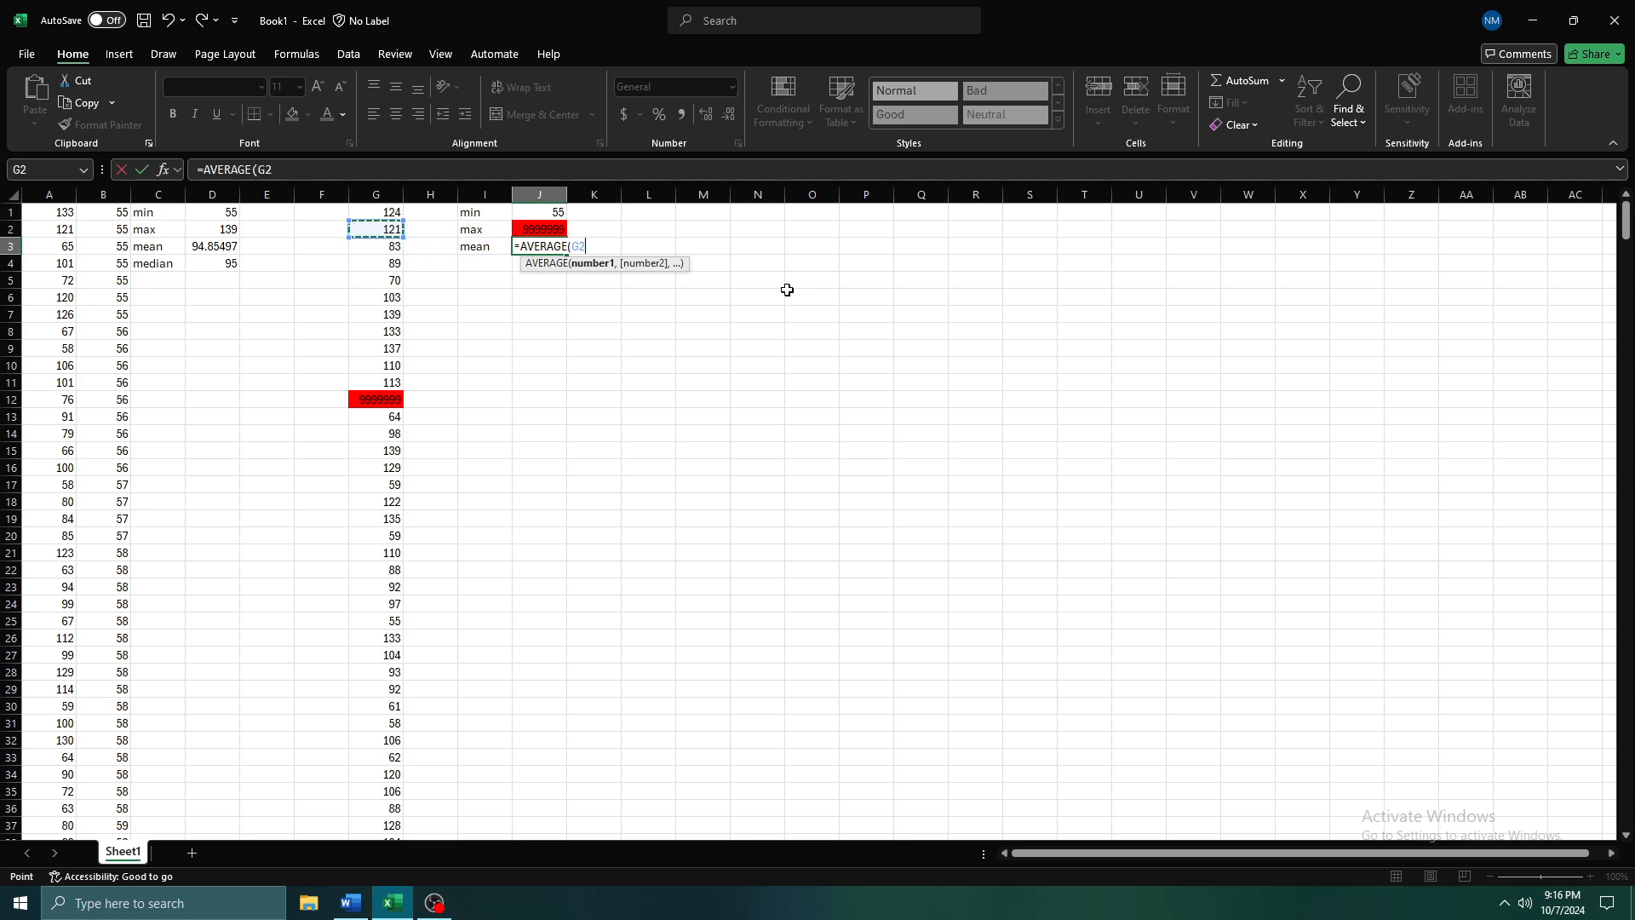
{"action": "key", "text": "ctrl+shift+Down"}
{"action": "key", "text": "Return"}
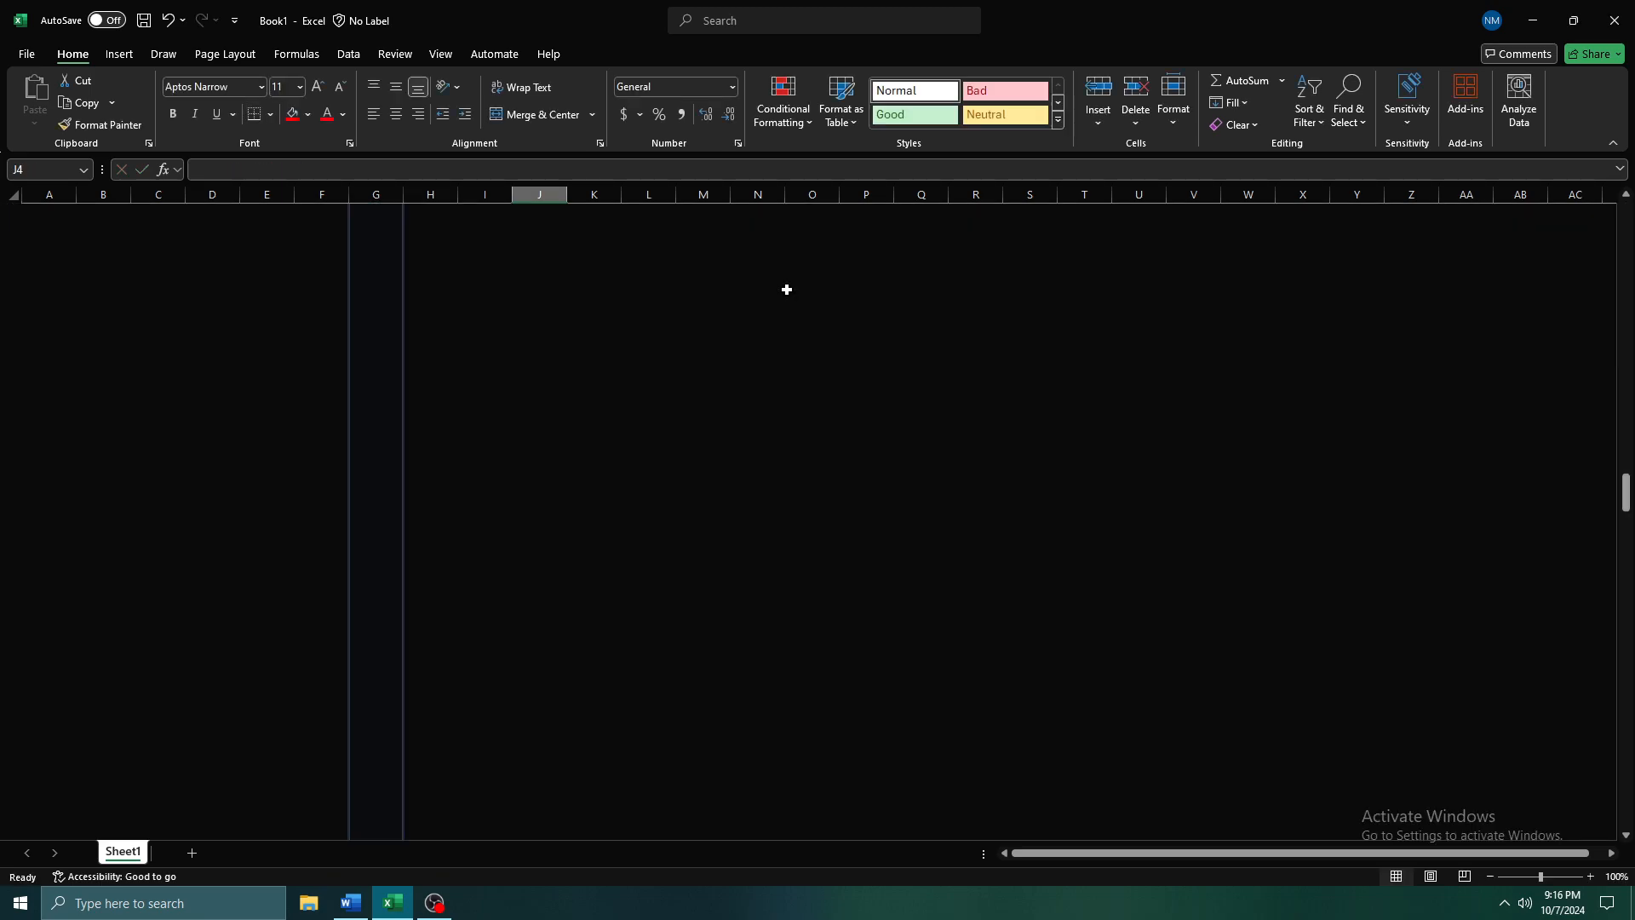
{"action": "key", "text": "Up"}
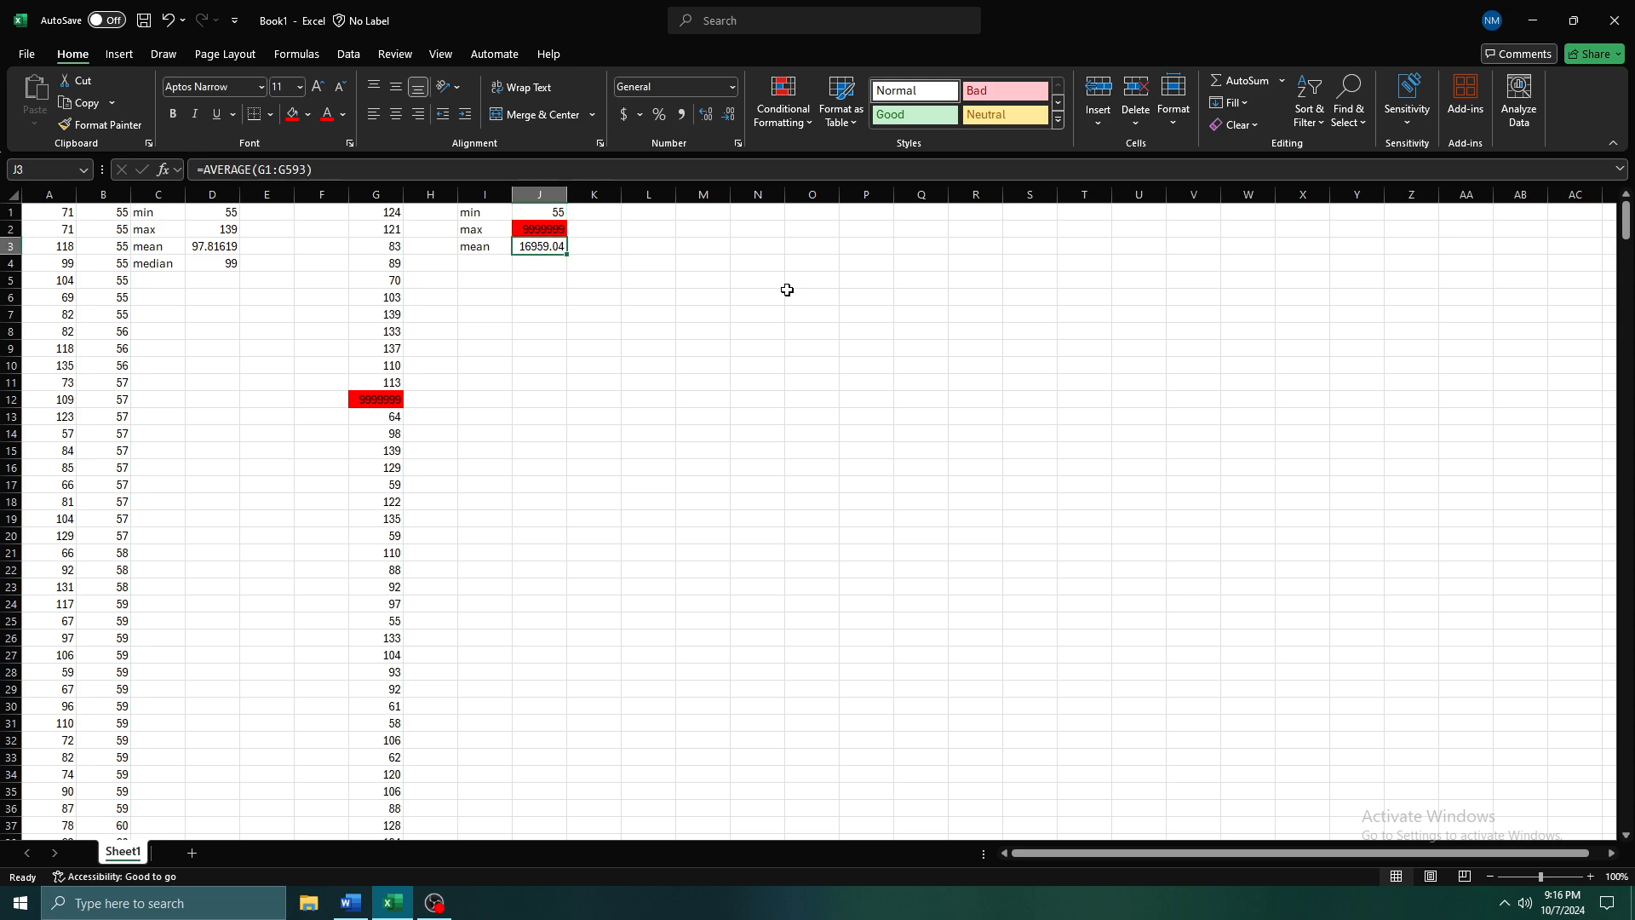
Compare the mean of the outlier data in J3 with the mean of the original data in D3
{"action": "key", "text": "Left"}
{"action": "key", "text": "Left"}
{"action": "key", "text": "Left"}
{"action": "key", "text": "Left"}
{"action": "key", "text": "Left"}
{"action": "key", "text": "Left"}
{"action": "key", "text": "Down"}
{"action": "key", "text": "Up"}
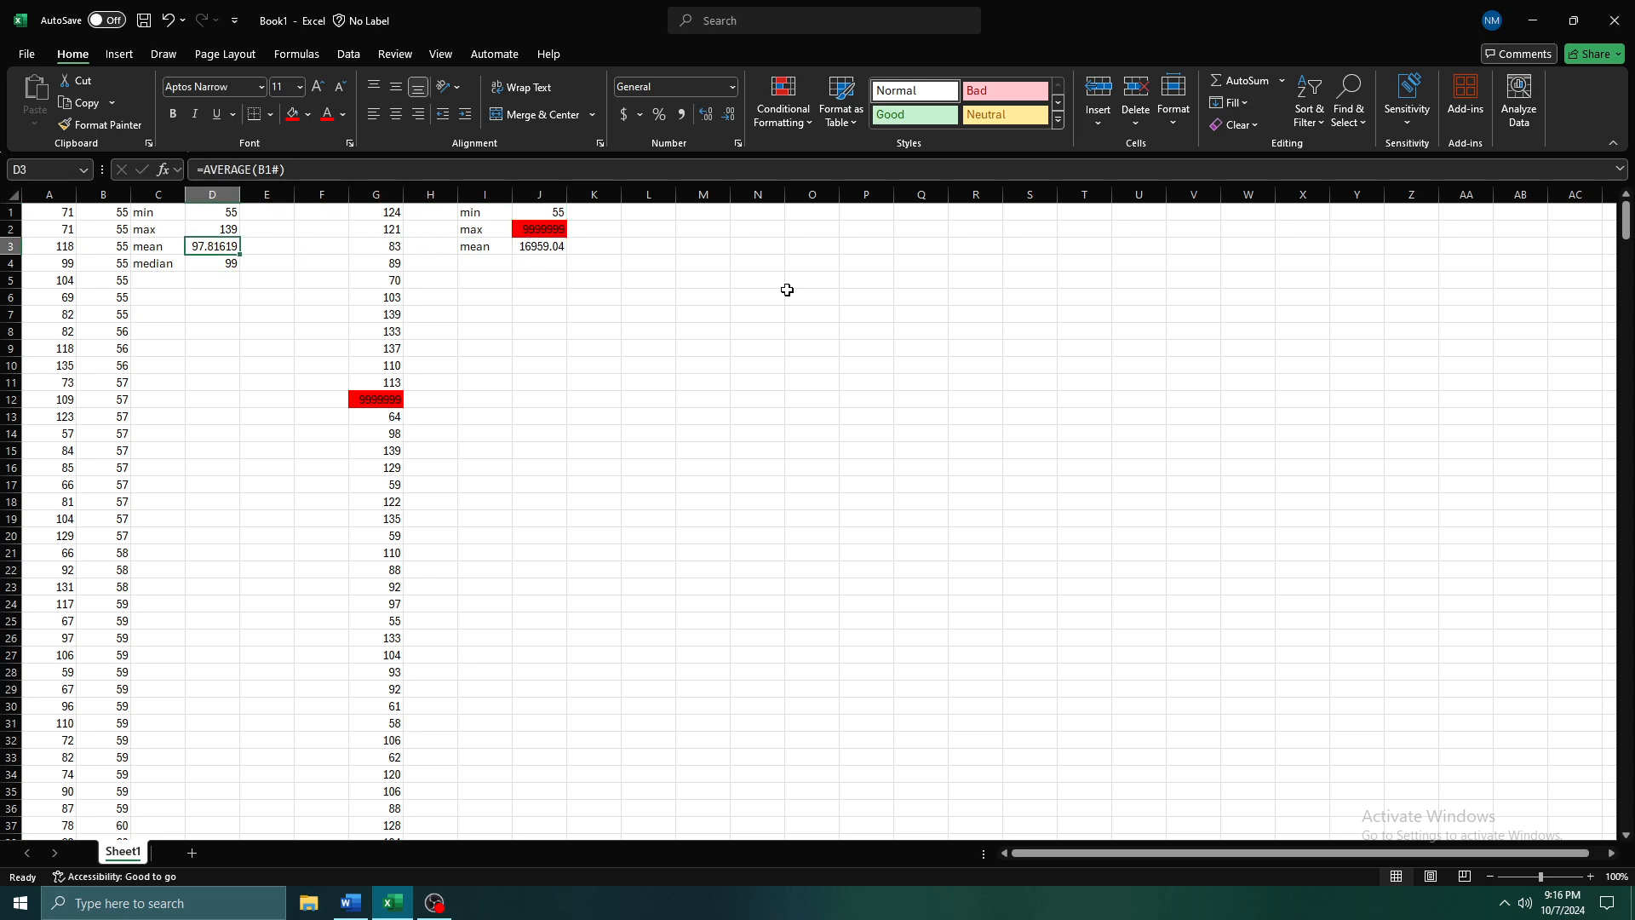
Inspect the random number formula in A1 for the range of the original data
{"action": "key", "text": "Left"}
{"action": "key", "text": "Down"}
{"action": "key", "text": "Right"}
{"action": "key", "text": "Up"}
{"action": "key", "text": "Left"}
{"action": "key", "text": "Left"}
{"action": "key", "text": "Left"}
{"action": "key", "text": "Up"}
{"action": "key", "text": "Up"}
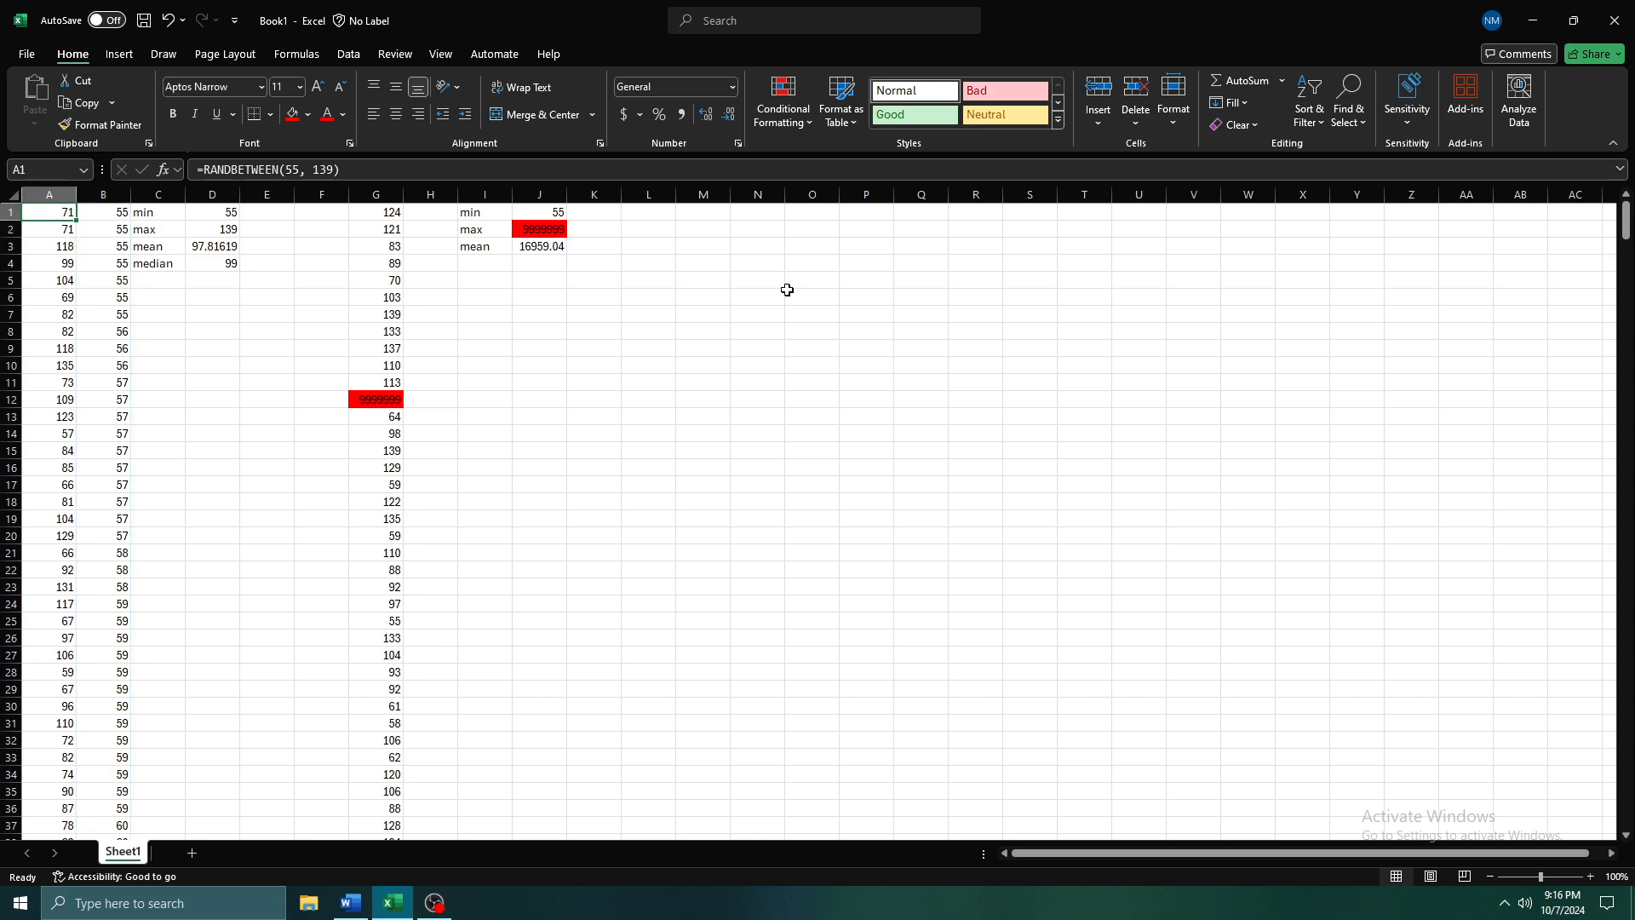
Return to D3 and recalculate the random numbers repeatedly to examine how the mean without the outlier varies
{"action": "key", "text": "Down"}
{"action": "key", "text": "Down"}
{"action": "key", "text": "Right"}
{"action": "key", "text": "Right"}
{"action": "key", "text": "Right"}
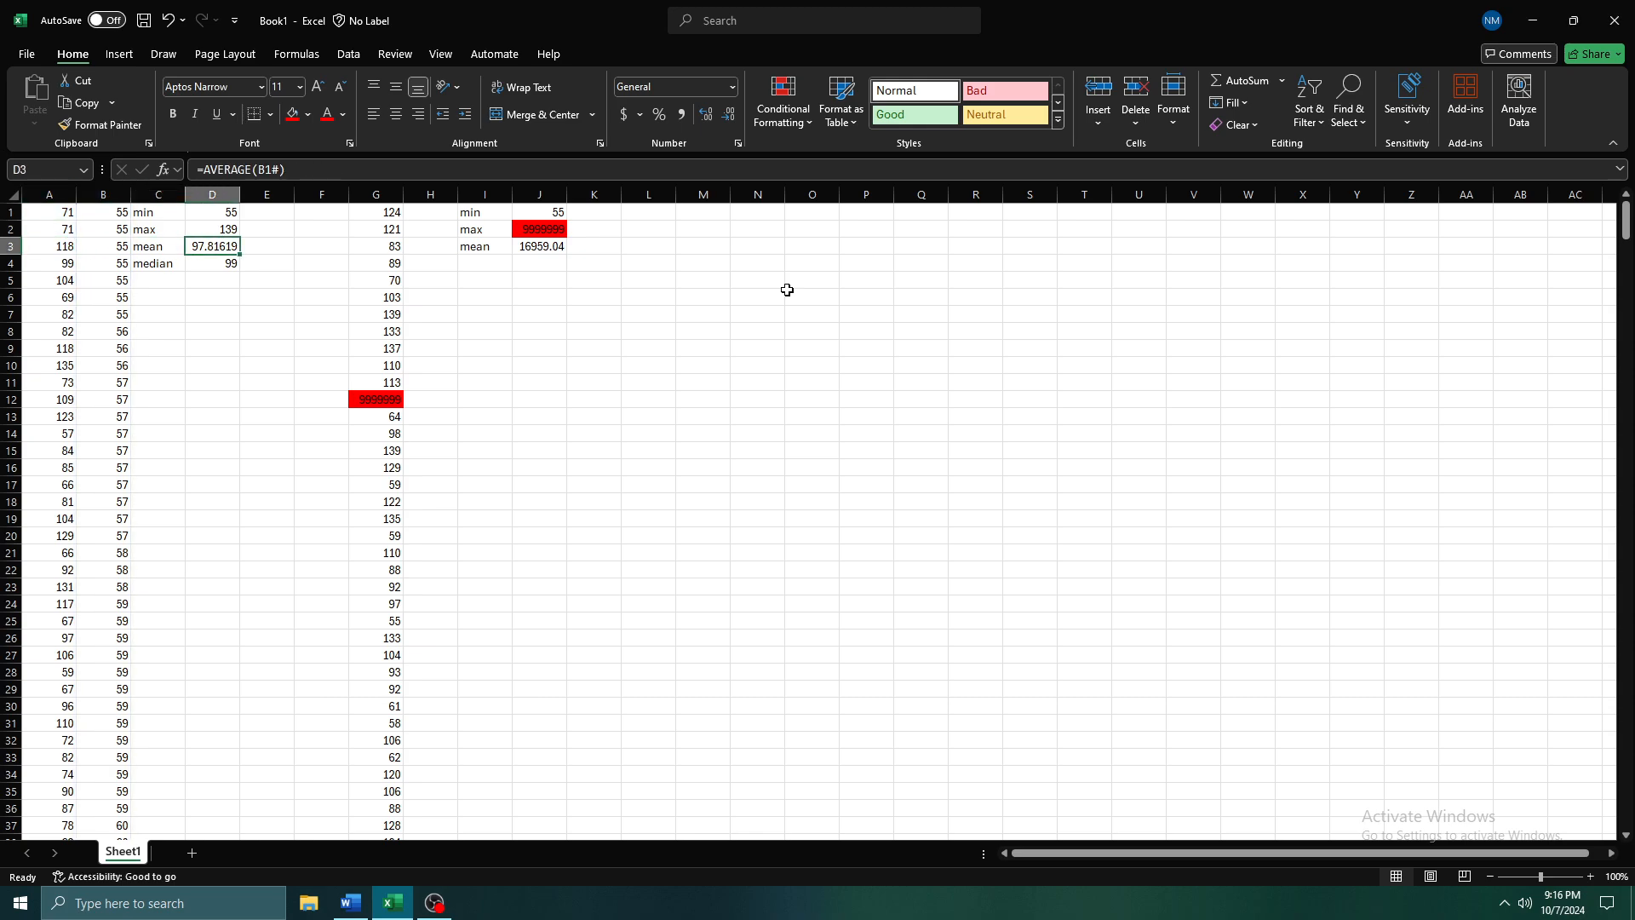
{"action": "key", "text": "F9"}
{"action": "key", "text": "F9"}
{"action": "key", "text": "F9"}
{"action": "key", "text": "F9"}
{"action": "key", "text": "F9"}
{"action": "key", "text": "F9"}
{"action": "key", "text": "F9"}
{"action": "key", "text": "F9"}
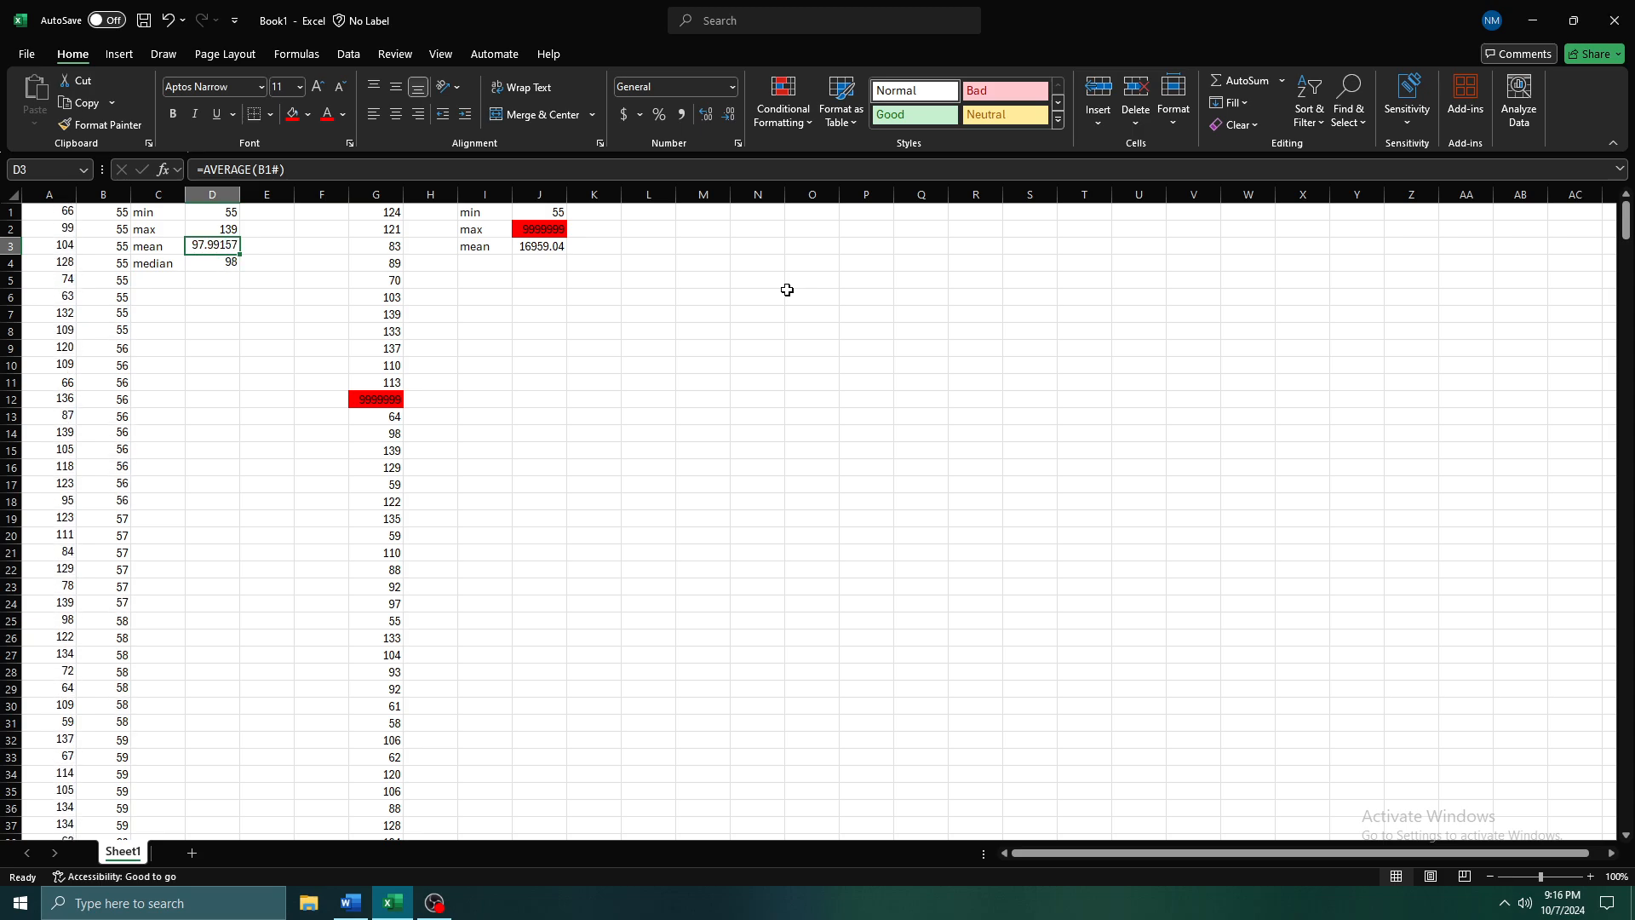
{"action": "key", "text": "F9"}
{"action": "key", "text": "F9"}
{"action": "key", "text": "F9"}
{"action": "key", "text": "F9"}
{"action": "key", "text": "F9"}
{"action": "key", "text": "F9"}
{"action": "key", "text": "F9"}
{"action": "key", "text": "F9"}
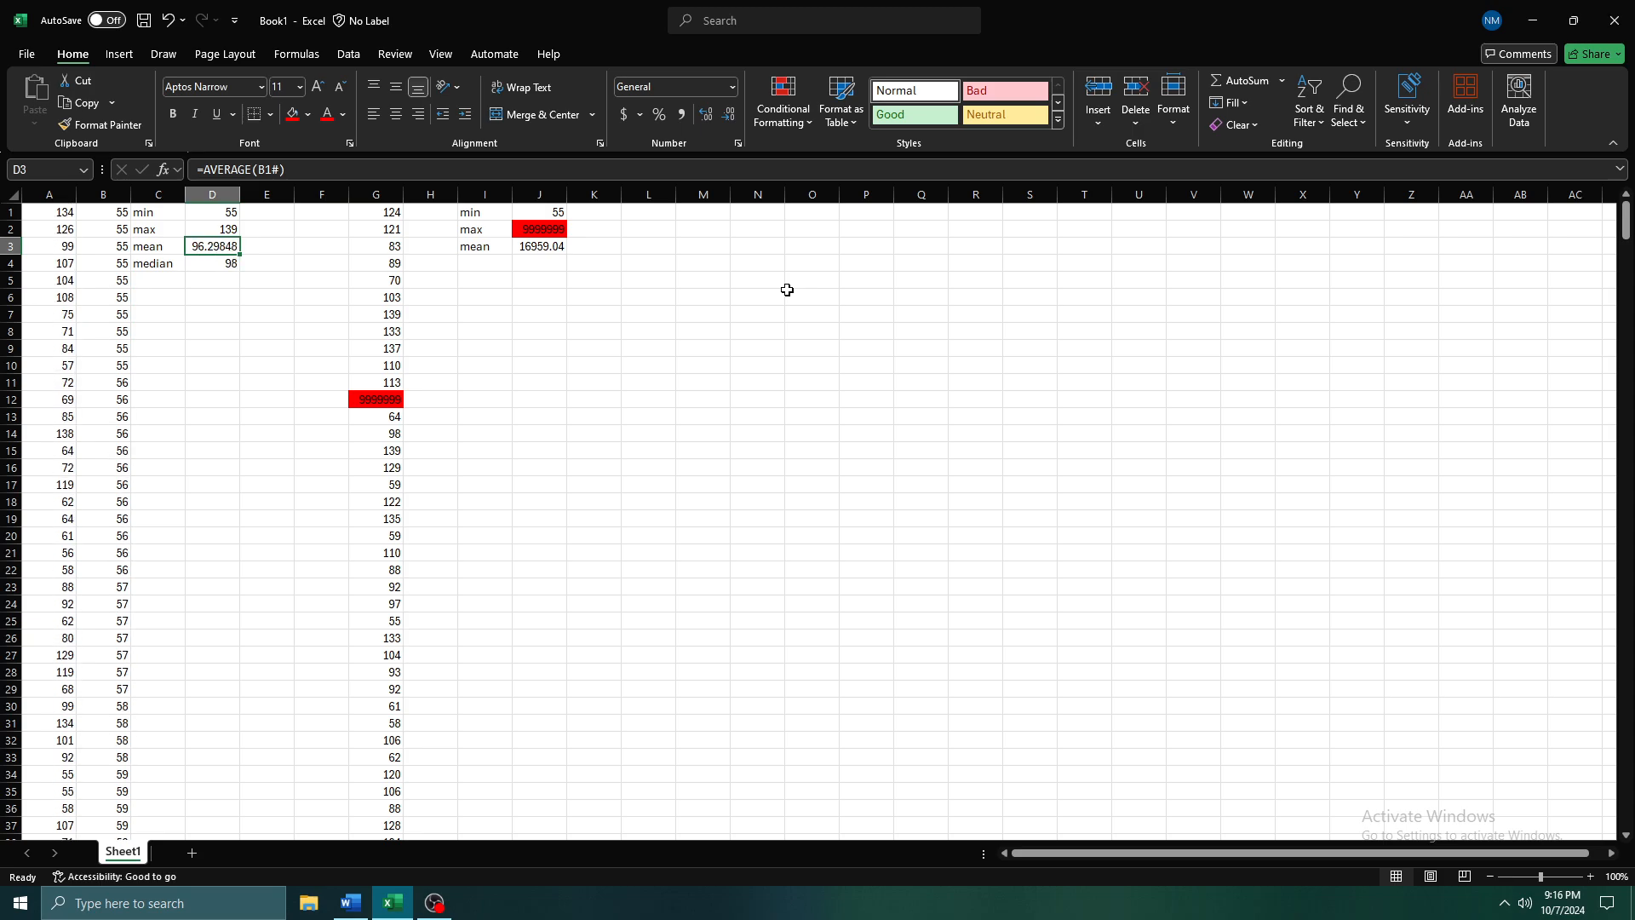
{"action": "key", "text": "F9"}
{"action": "key", "text": "F9"}
{"action": "key", "text": "F9"}
{"action": "key", "text": "F9"}
{"action": "key", "text": "F9"}
{"action": "key", "text": "F9"}
{"action": "key", "text": "F9"}
{"action": "key", "text": "F9"}
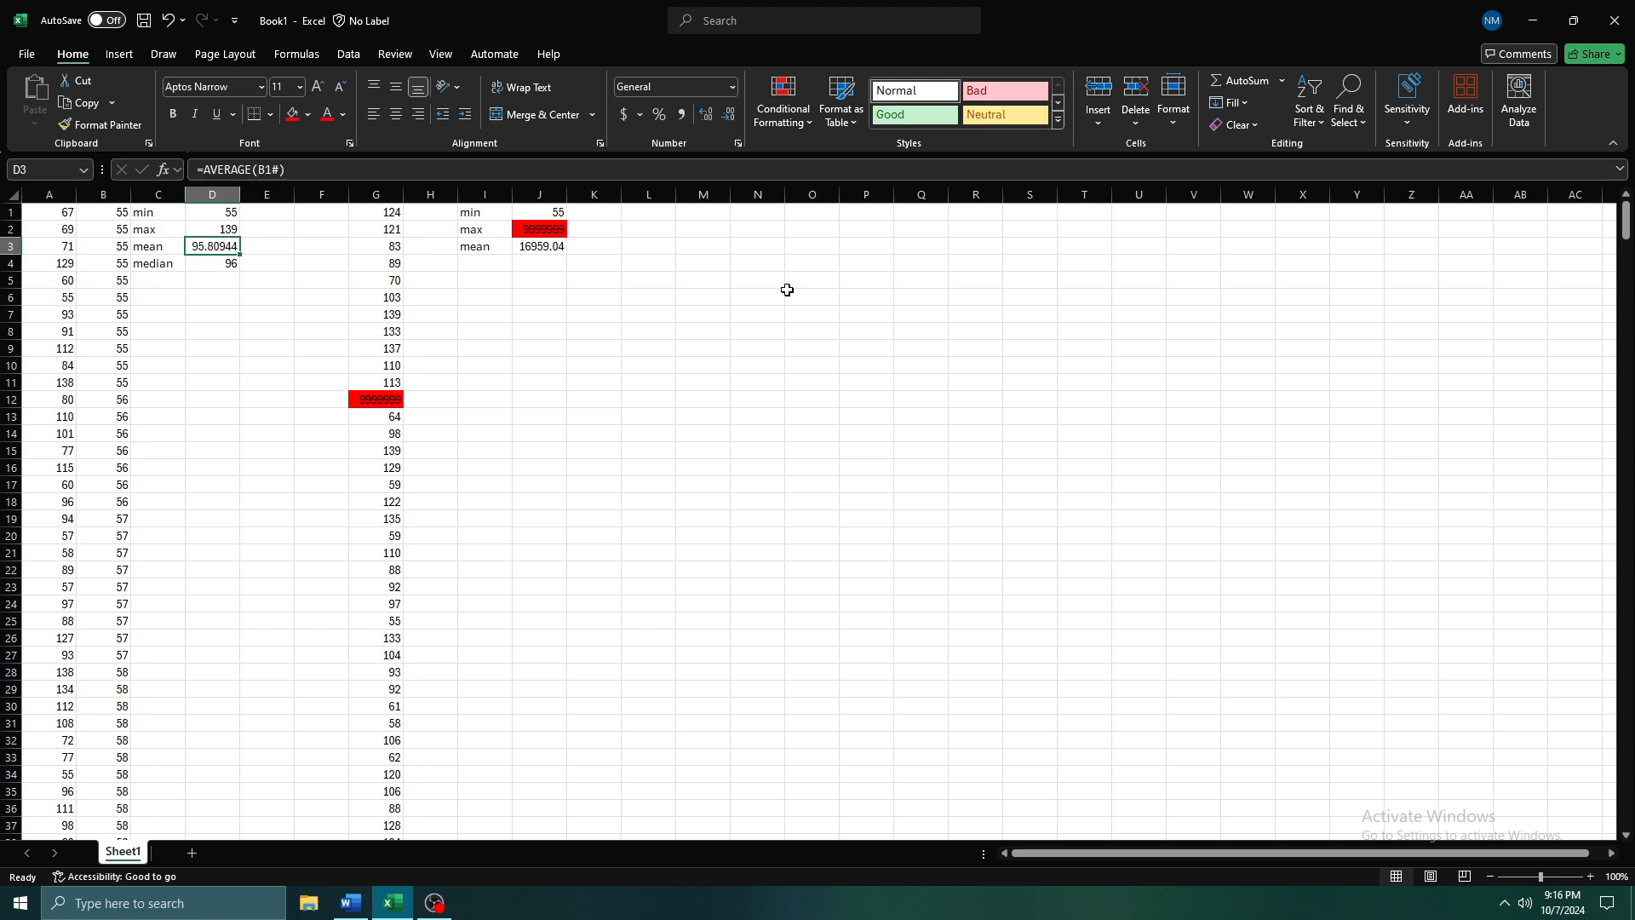
{"action": "key", "text": "F9"}
{"action": "key", "text": "F9"}
{"action": "key", "text": "F9"}
{"action": "key", "text": "F9"}
{"action": "key", "text": "F9"}
{"action": "key", "text": "F9"}
{"action": "key", "text": "F9"}
{"action": "key", "text": "F9"}
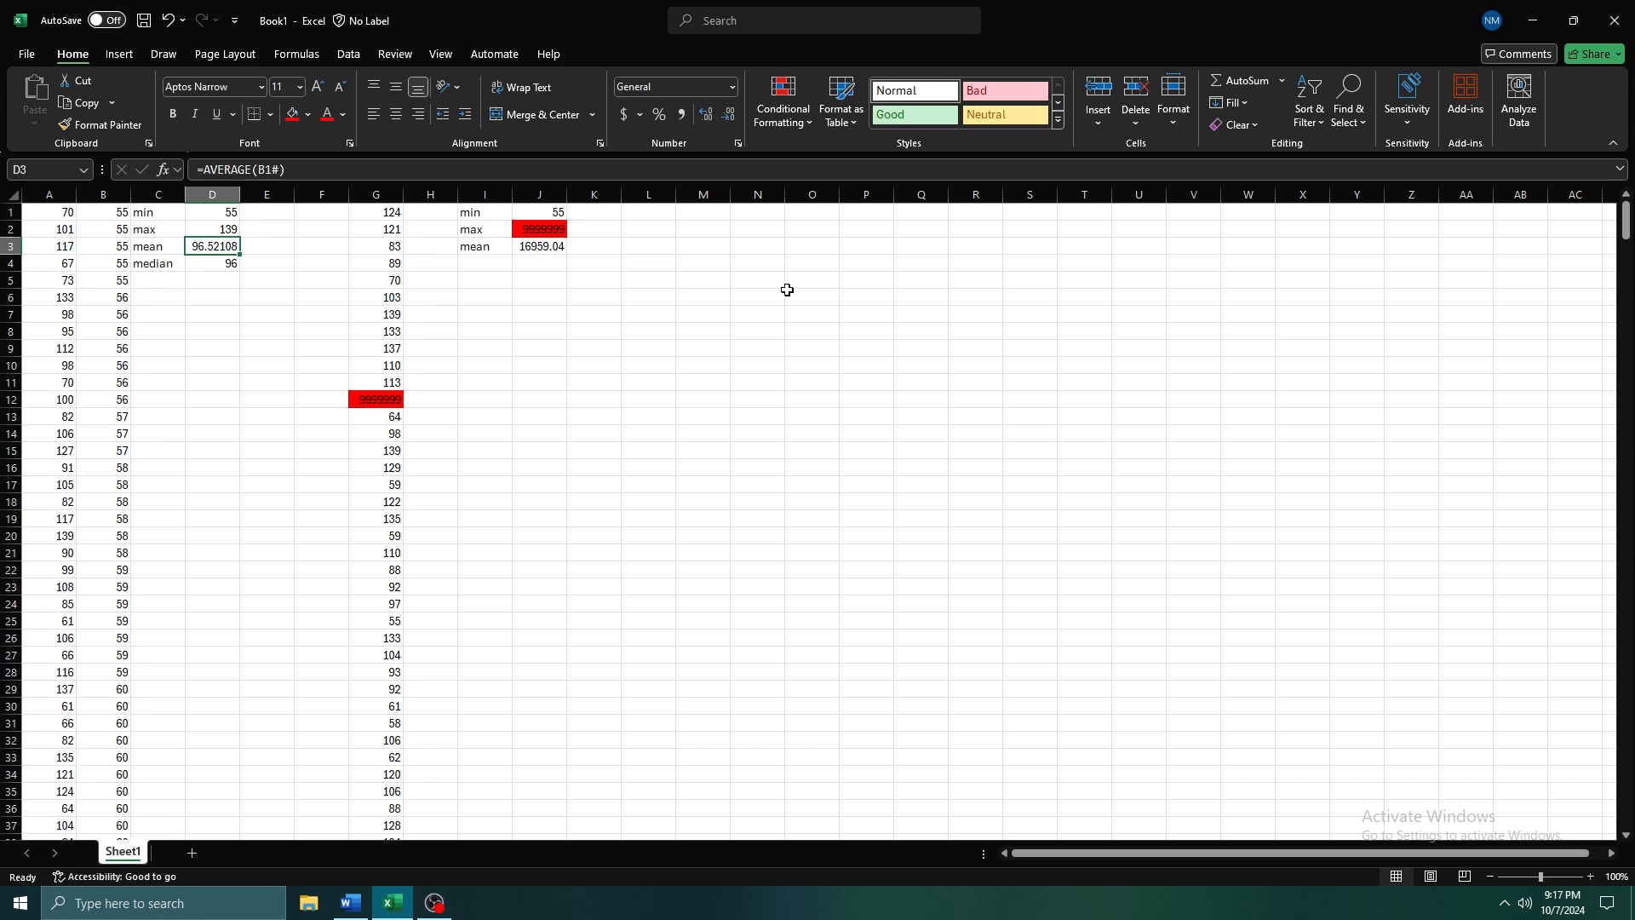
Compare the mean in J3 with the outlier value in G12
{"action": "left_click", "coordinate": [551, 247]}
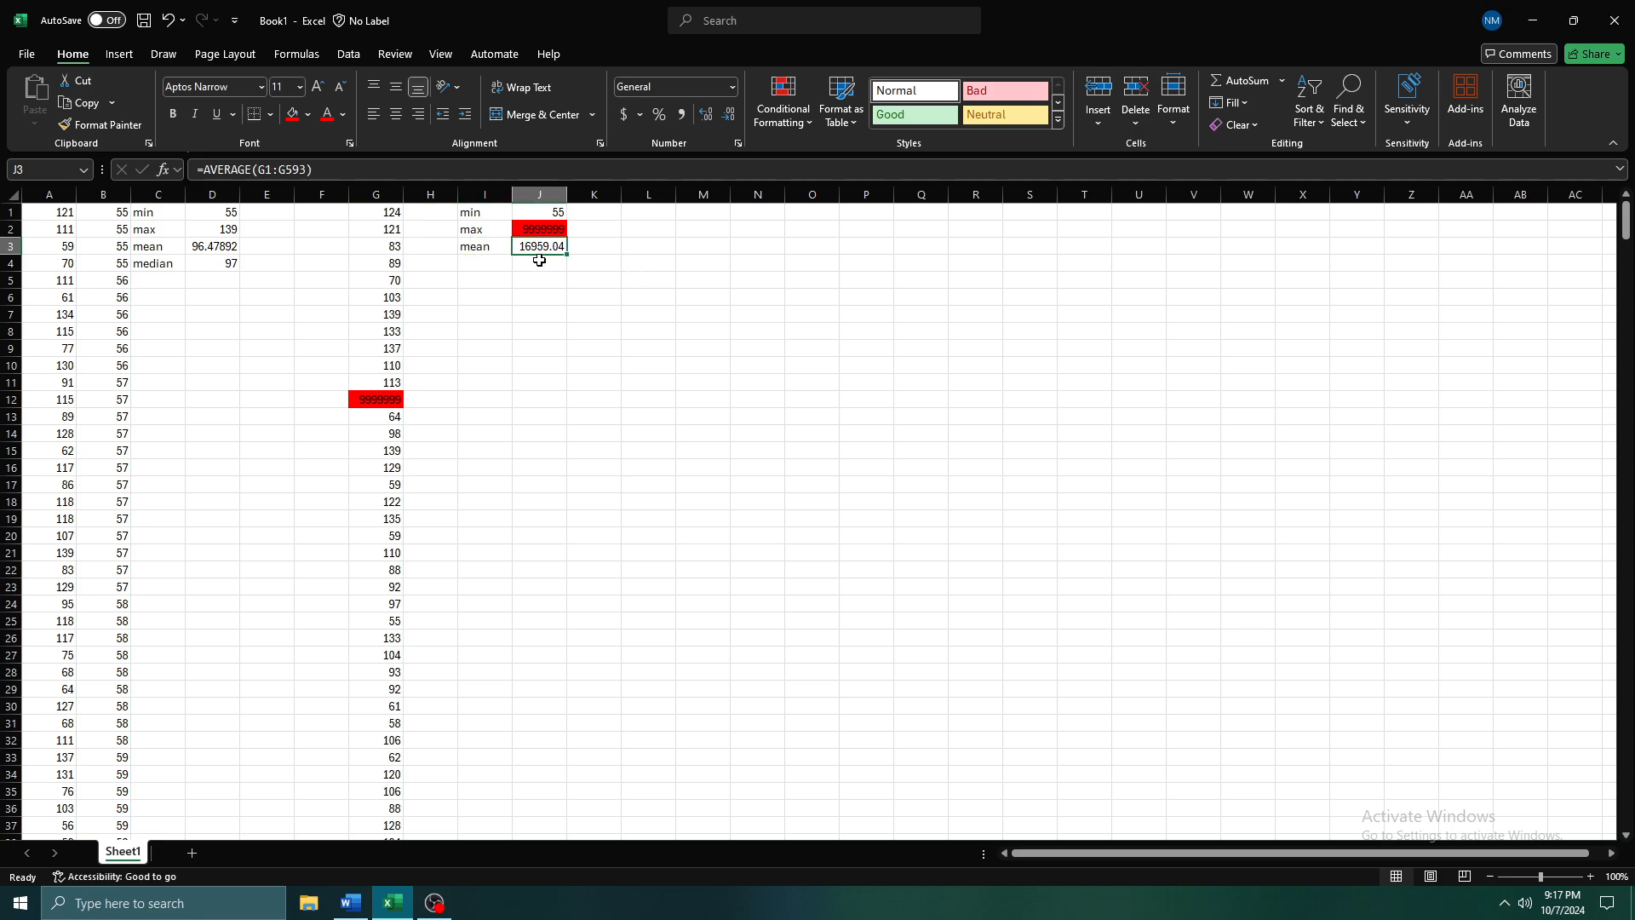
{"action": "scroll", "coordinate": [530, 260], "scroll_direction": "up", "scroll_amount": 2, "text": "ctrl"}
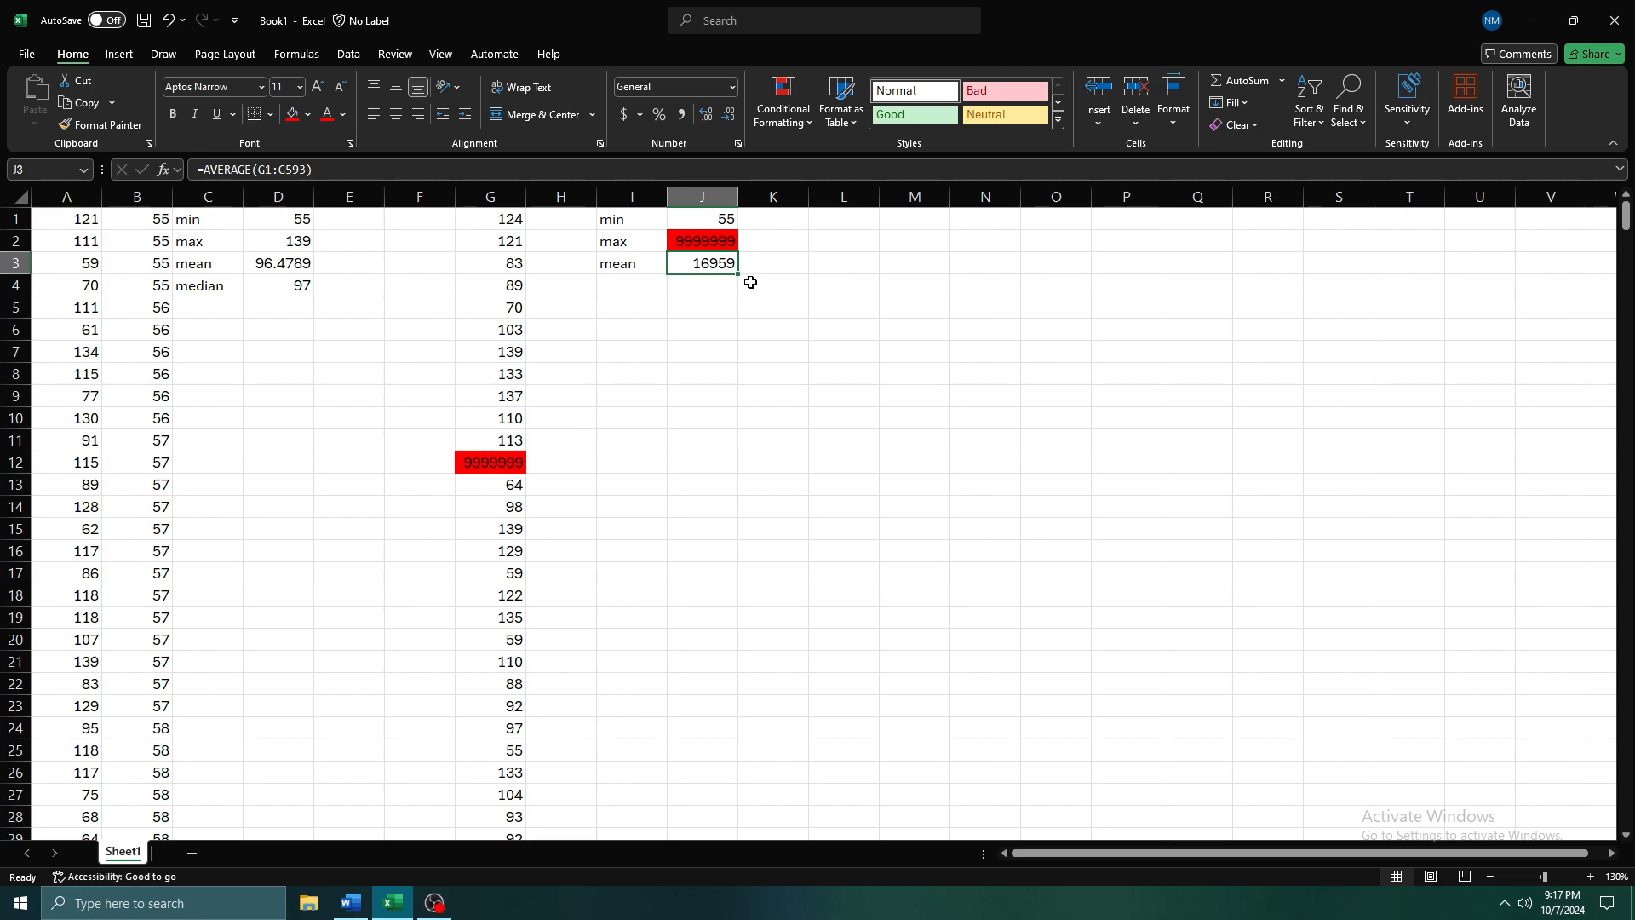
{"action": "left_click", "coordinate": [497, 462]}
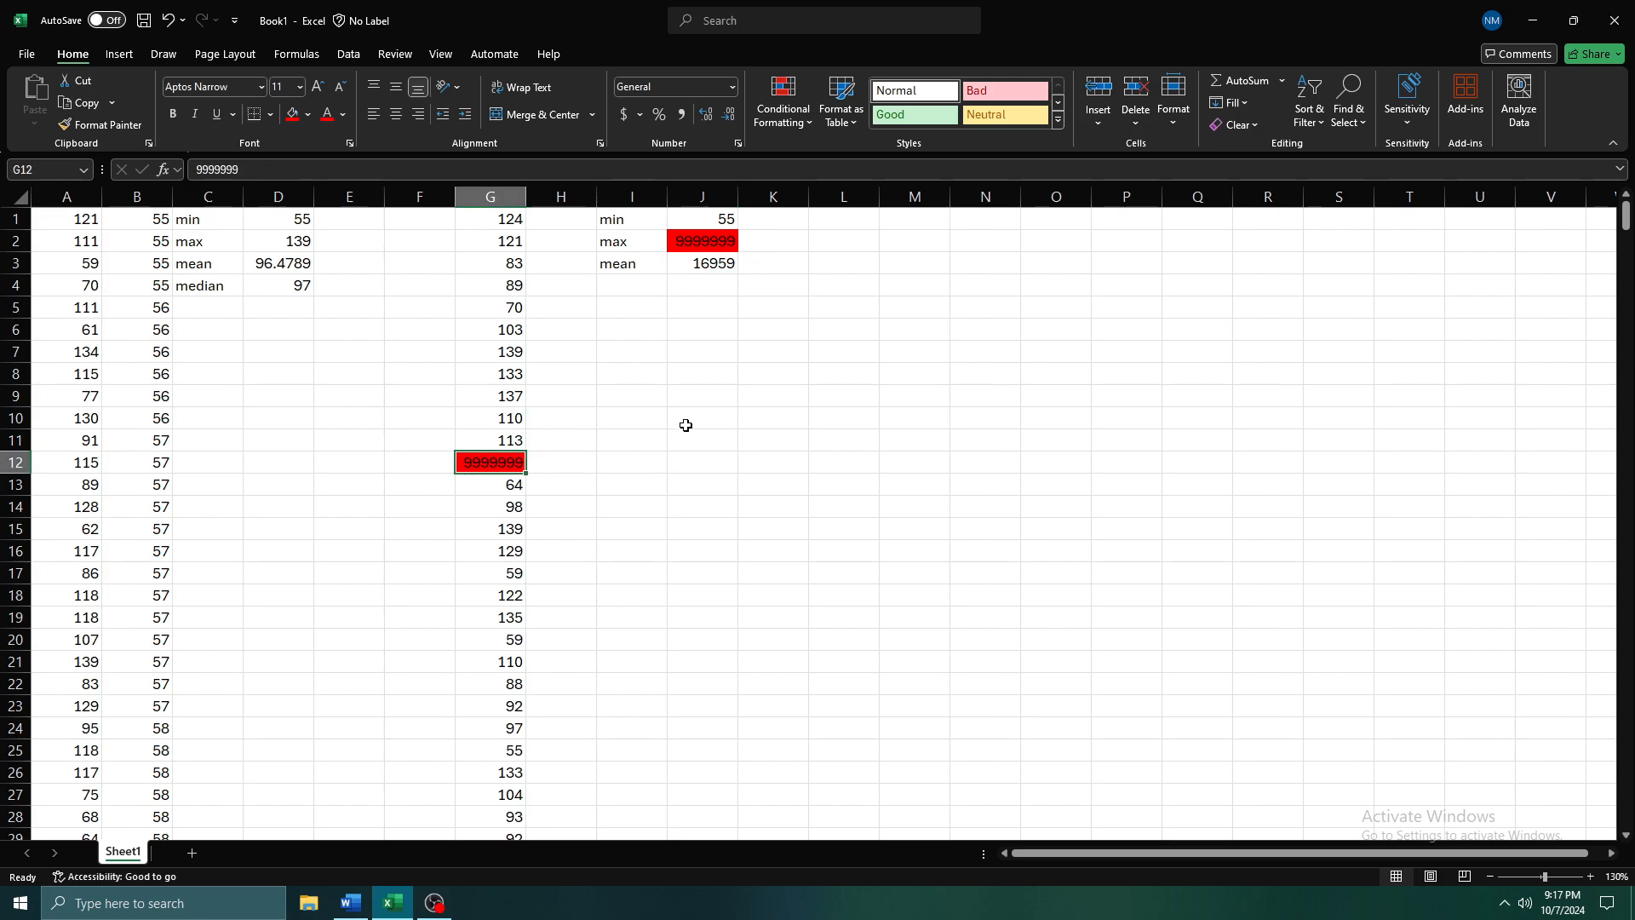
Label cell I4 as median, below the mean label for the outlier data
{"action": "left_click", "coordinate": [642, 285]}
{"action": "type", "text": "medi"}
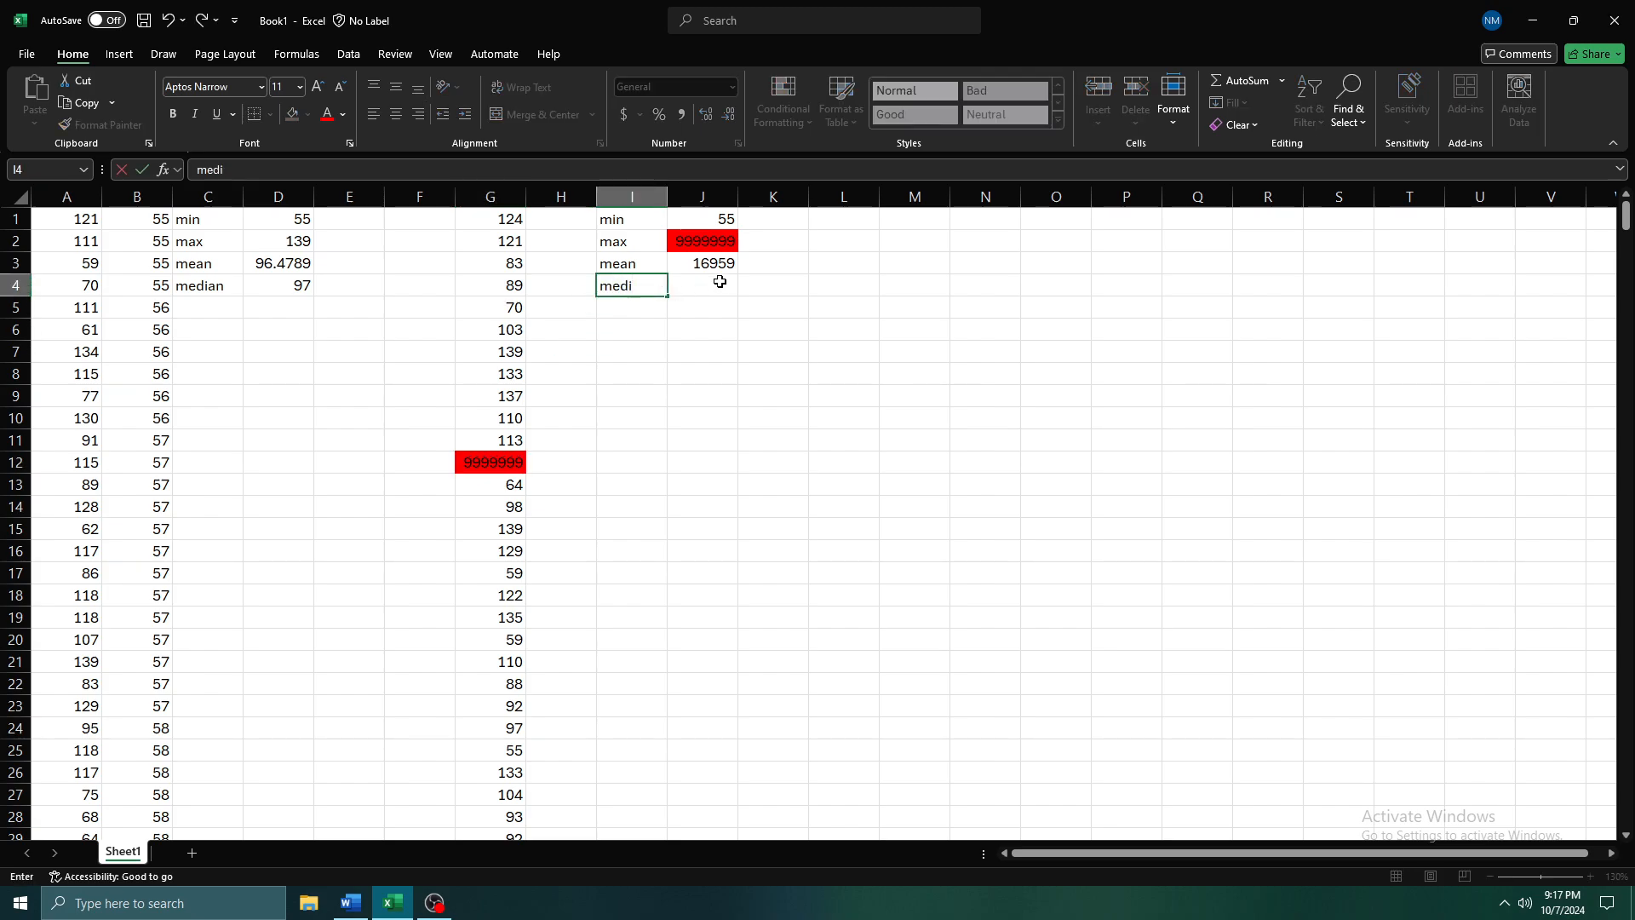
{"action": "type", "text": "an"}
Enter =MEDIAN(G1:G593) in J4 to calculate the median of the outlier data
{"action": "left_click", "coordinate": [719, 282]}
{"action": "type", "text": "="}
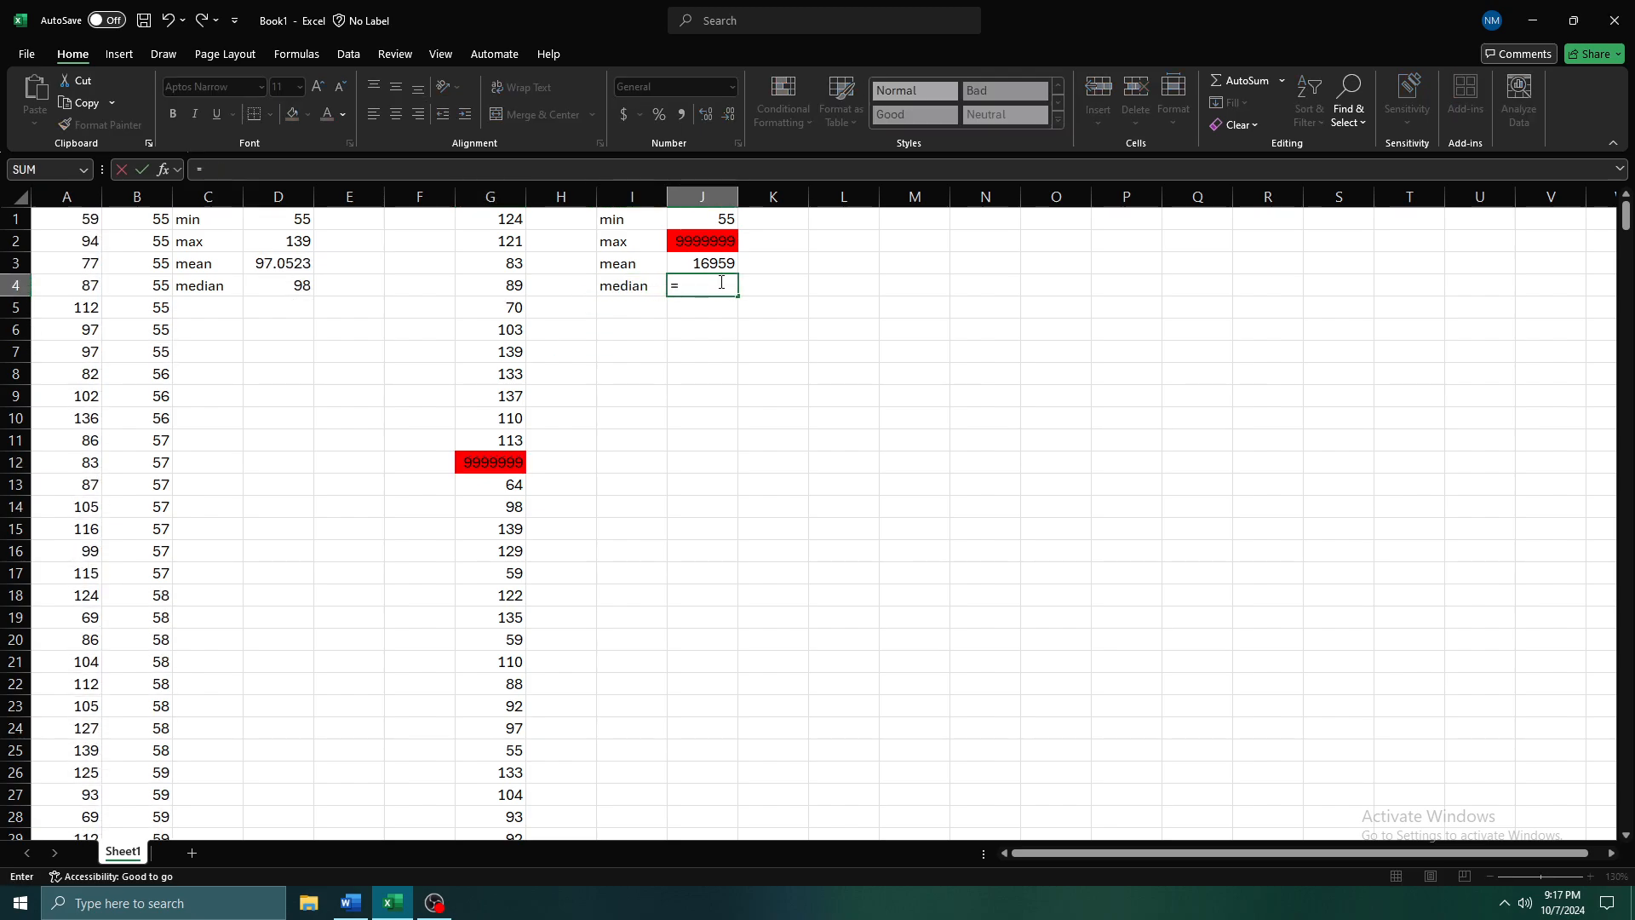
{"action": "type", "text": "median("}
{"action": "key", "text": "Left"}
{"action": "key", "text": "Left"}
{"action": "key", "text": "Left"}
{"action": "key", "text": "Up"}
{"action": "key", "text": "Up"}
{"action": "key", "text": "Up"}
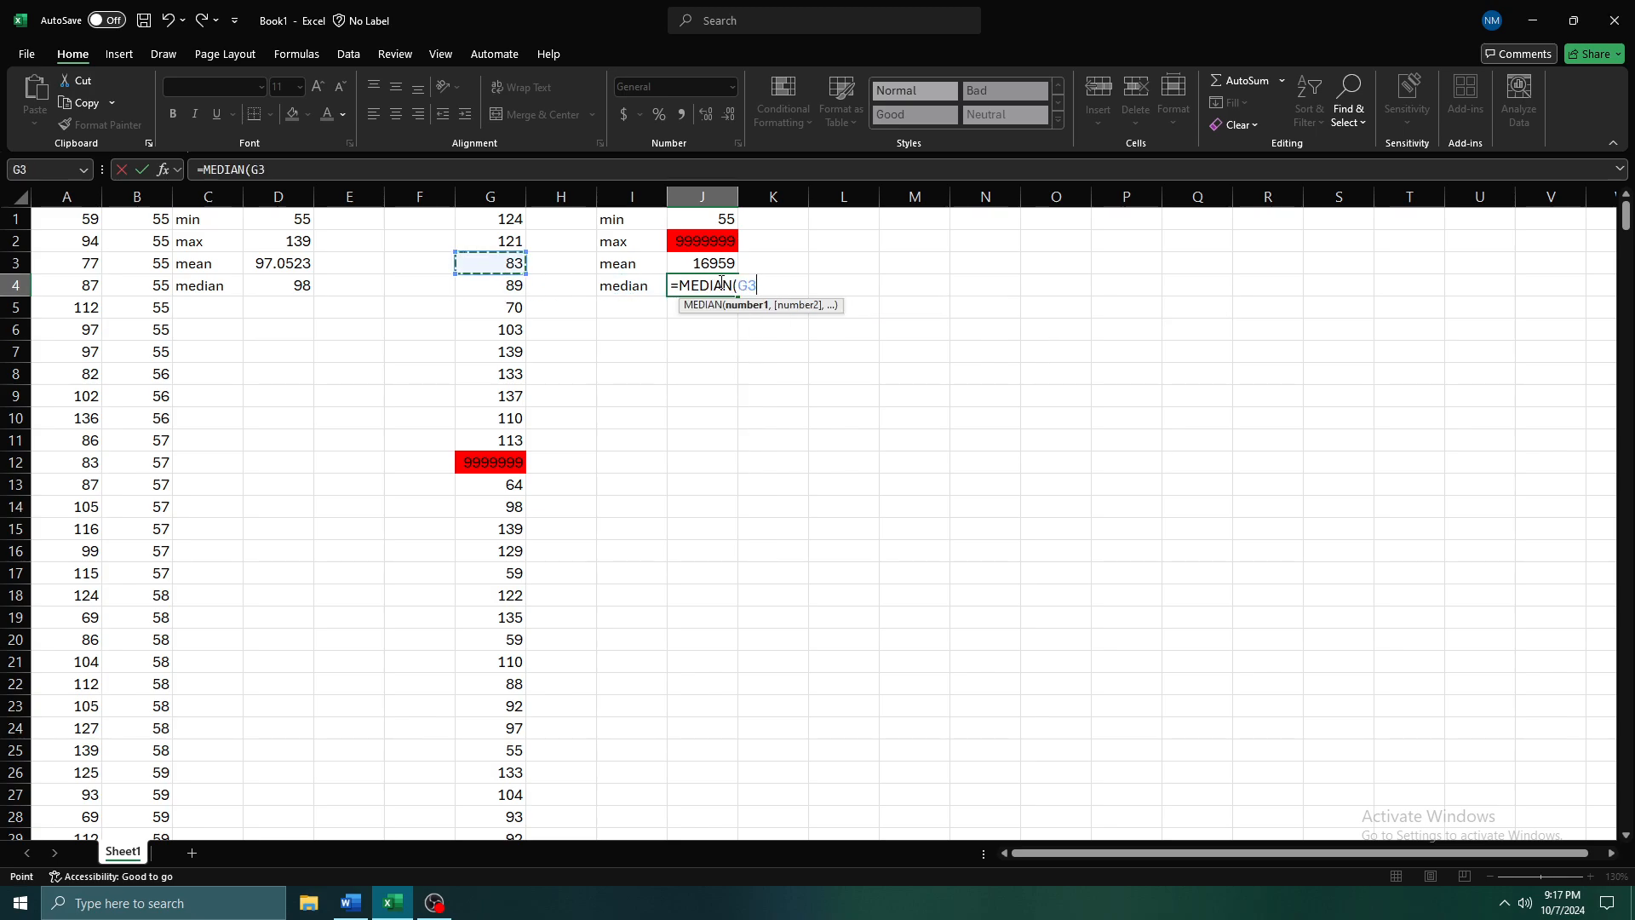
{"action": "key", "text": "ctrl+shift+Down"}
{"action": "key", "text": "Return"}
{"action": "key", "text": "Up"}
{"action": "key", "text": "Up"}
{"action": "key", "text": "Up"}
{"action": "key", "text": "Up"}
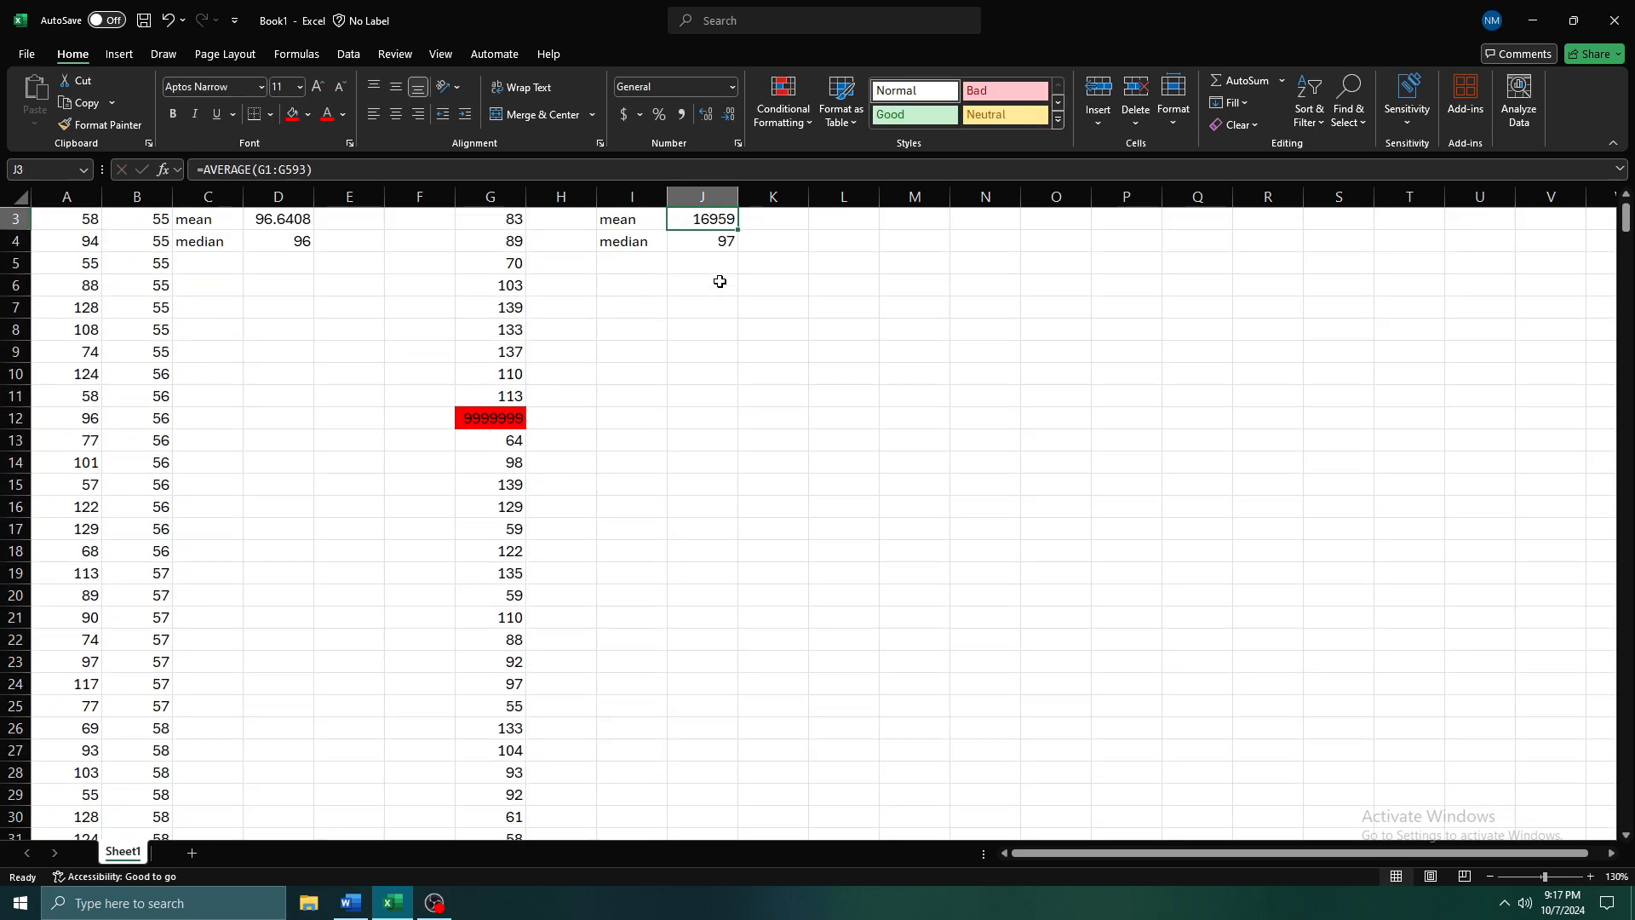
{"action": "key", "text": "Down"}
{"action": "key", "text": "Down"}
{"action": "key", "text": "Down"}
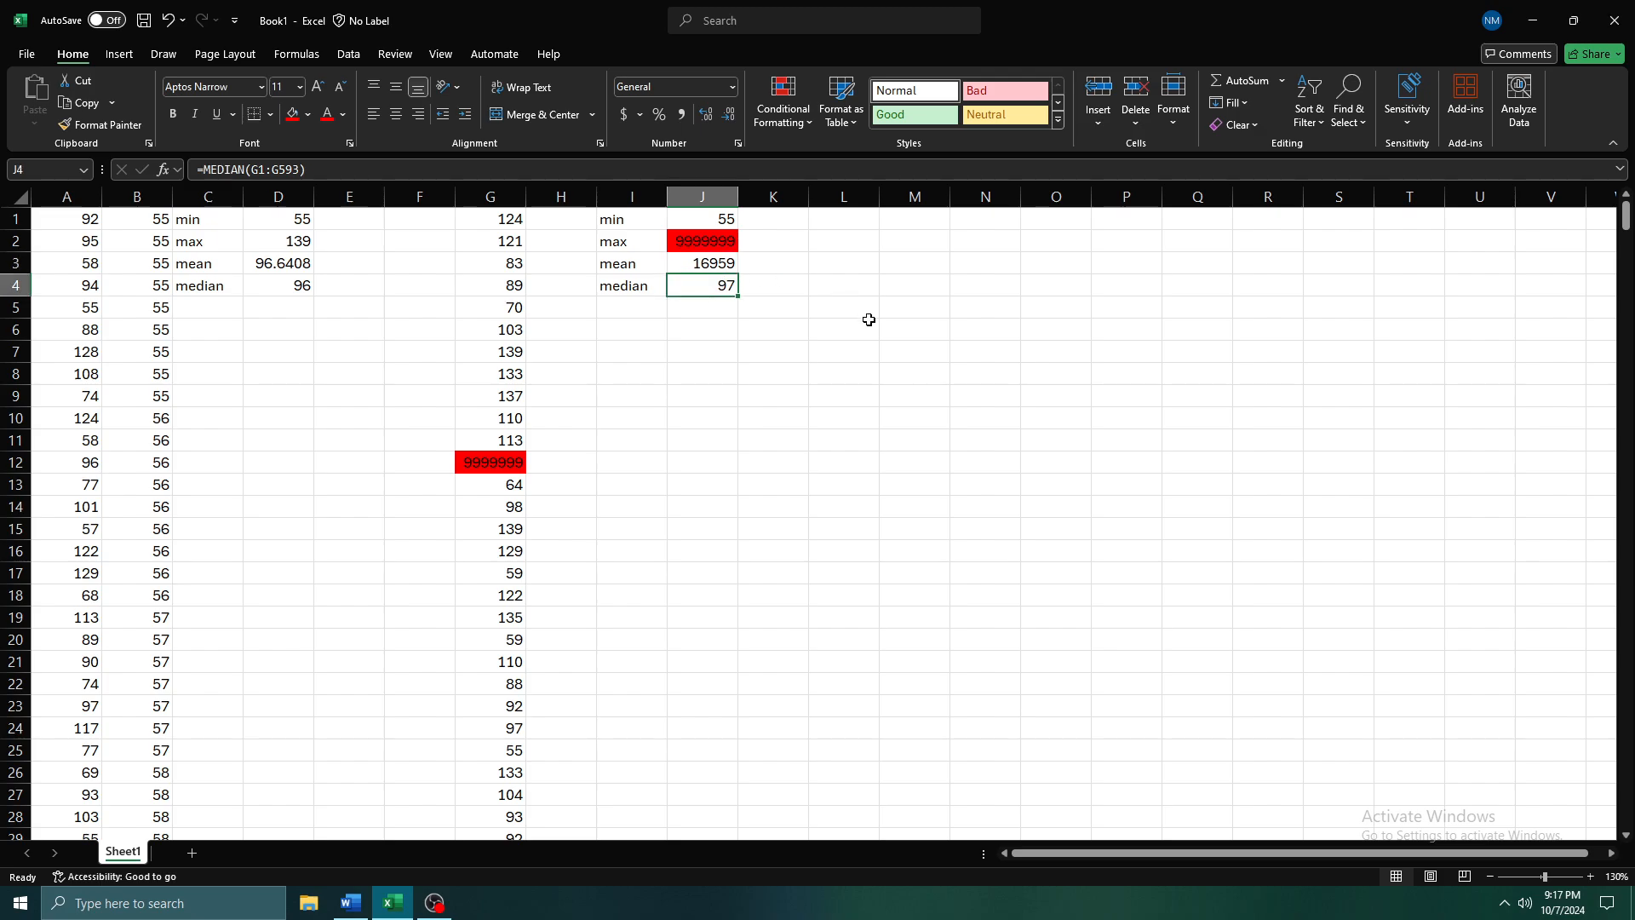
Highlight the two median cells, D4 and J4, with the same light blue fill
{"action": "left_click", "coordinate": [291, 288]}
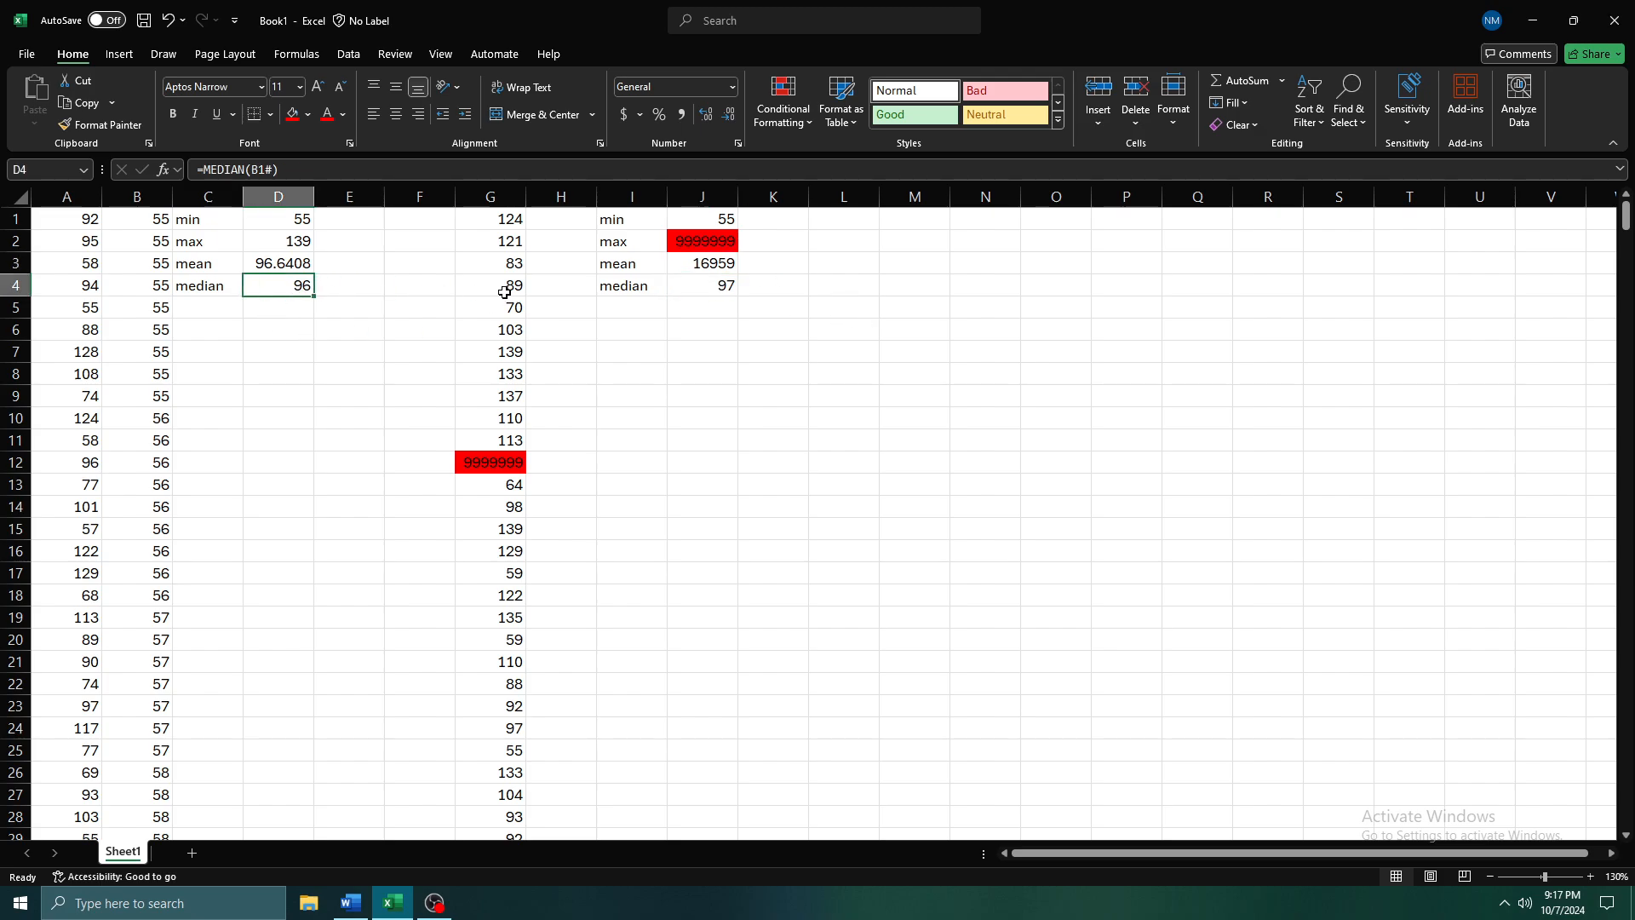
{"action": "left_click", "coordinate": [307, 114]}
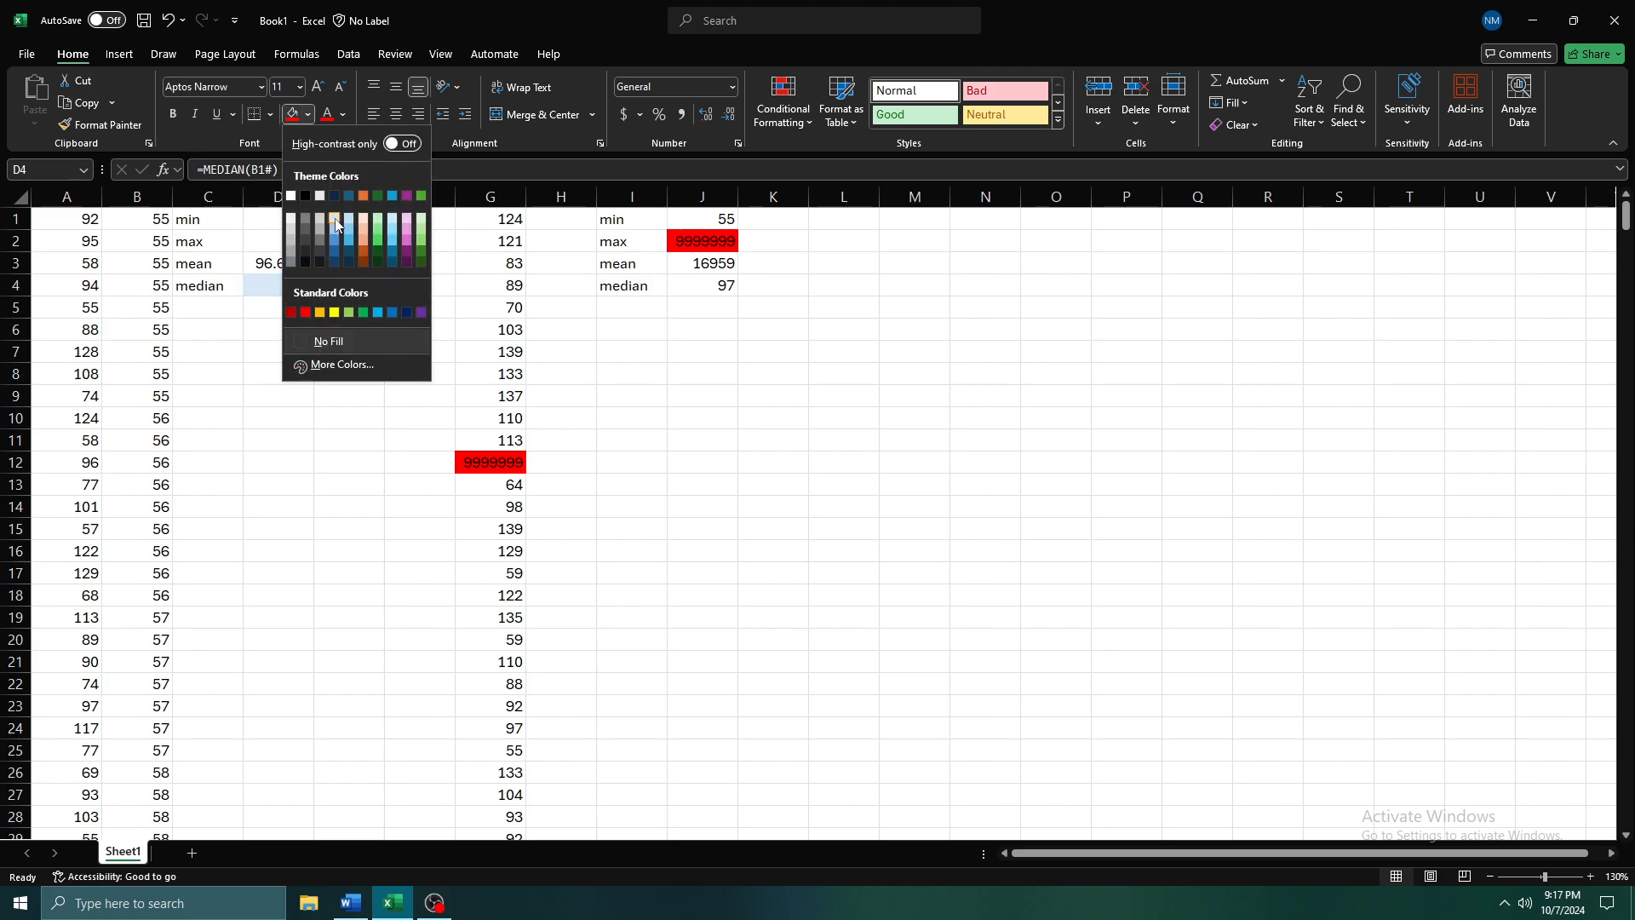
{"action": "left_click", "coordinate": [338, 215]}
{"action": "left_click", "coordinate": [703, 285]}
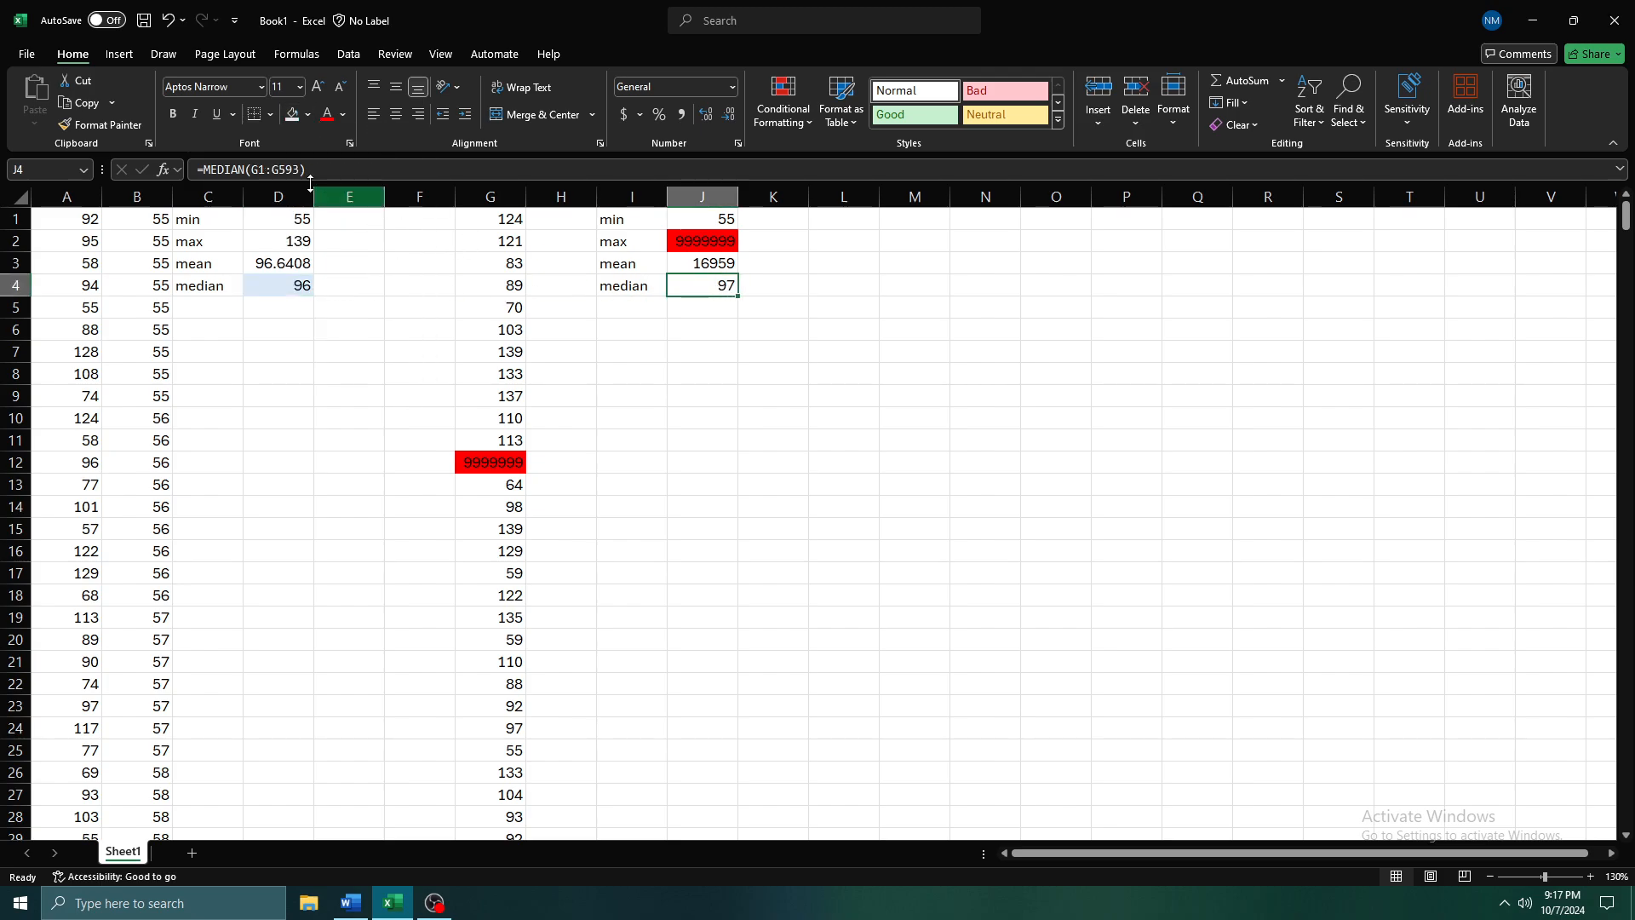
{"action": "left_click", "coordinate": [292, 114]}
{"action": "left_click", "coordinate": [792, 336]}
Recalculate the random numbers repeatedly to compare the varying median in D4 with the outlier data's median in J4
{"action": "key", "text": "Up"}
{"action": "key", "text": "Up"}
{"action": "key", "text": "Left"}
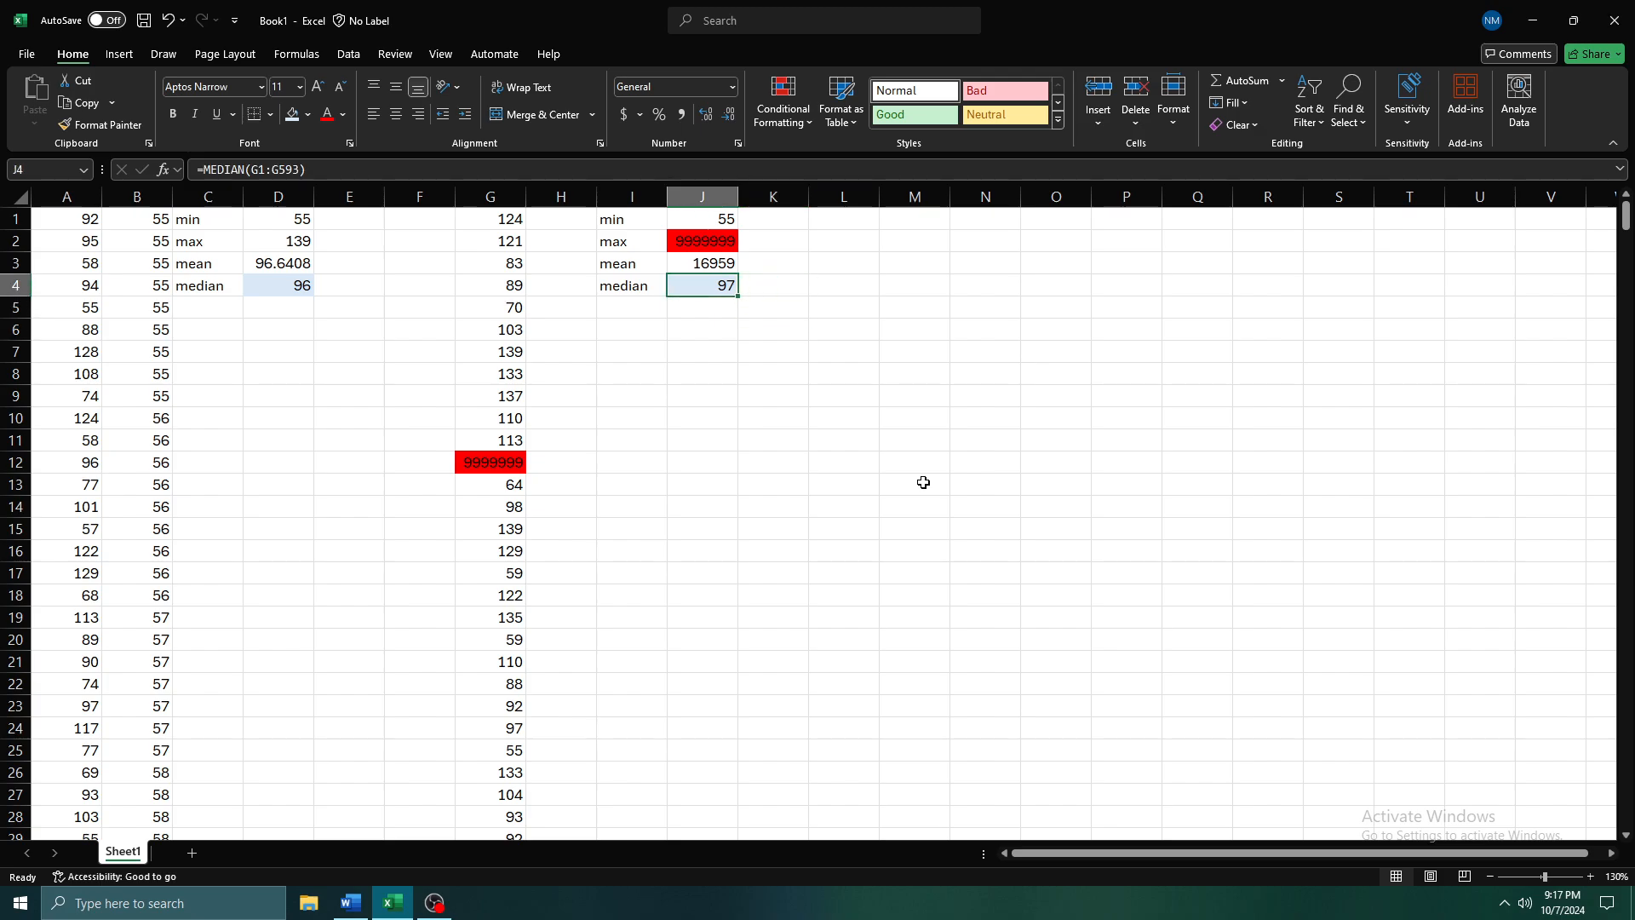
{"action": "key", "text": "Right"}
{"action": "key", "text": "Down"}
{"action": "key", "text": "F9"}
{"action": "key", "text": "F9"}
{"action": "key", "text": "F9"}
{"action": "key", "text": "F9"}
{"action": "key", "text": "F9"}
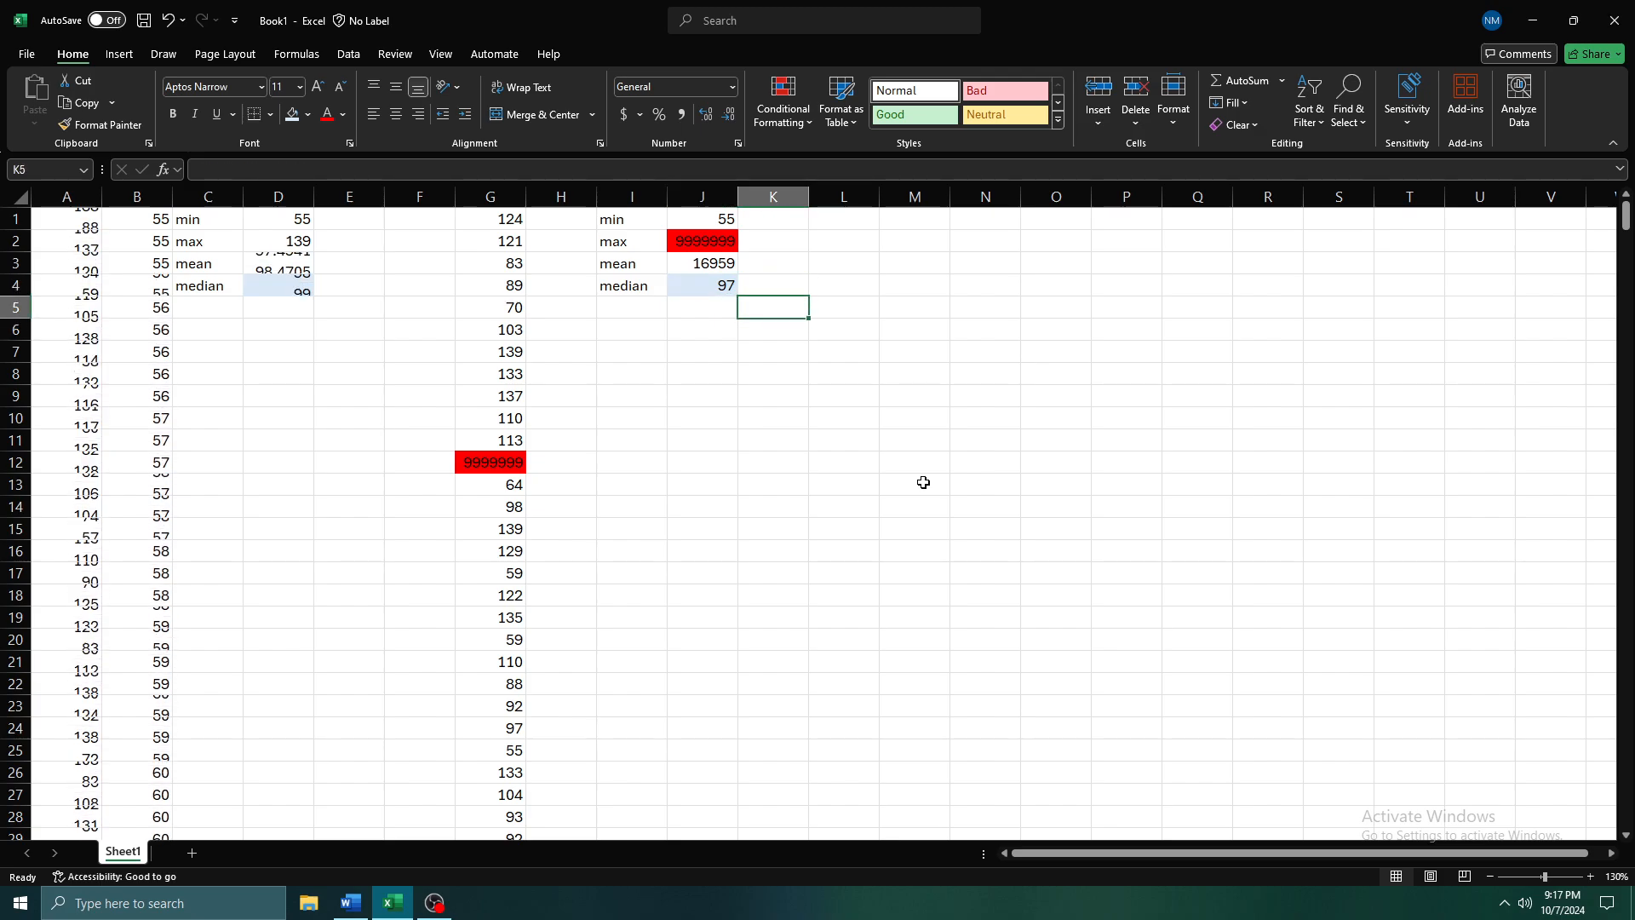
{"action": "key", "text": "F9"}
{"action": "key", "text": "F9"}
{"action": "key", "text": "F9"}
{"action": "key", "text": "F9"}
{"action": "key", "text": "F9"}
{"action": "key", "text": "F9"}
{"action": "key", "text": "F9"}
{"action": "key", "text": "F9"}
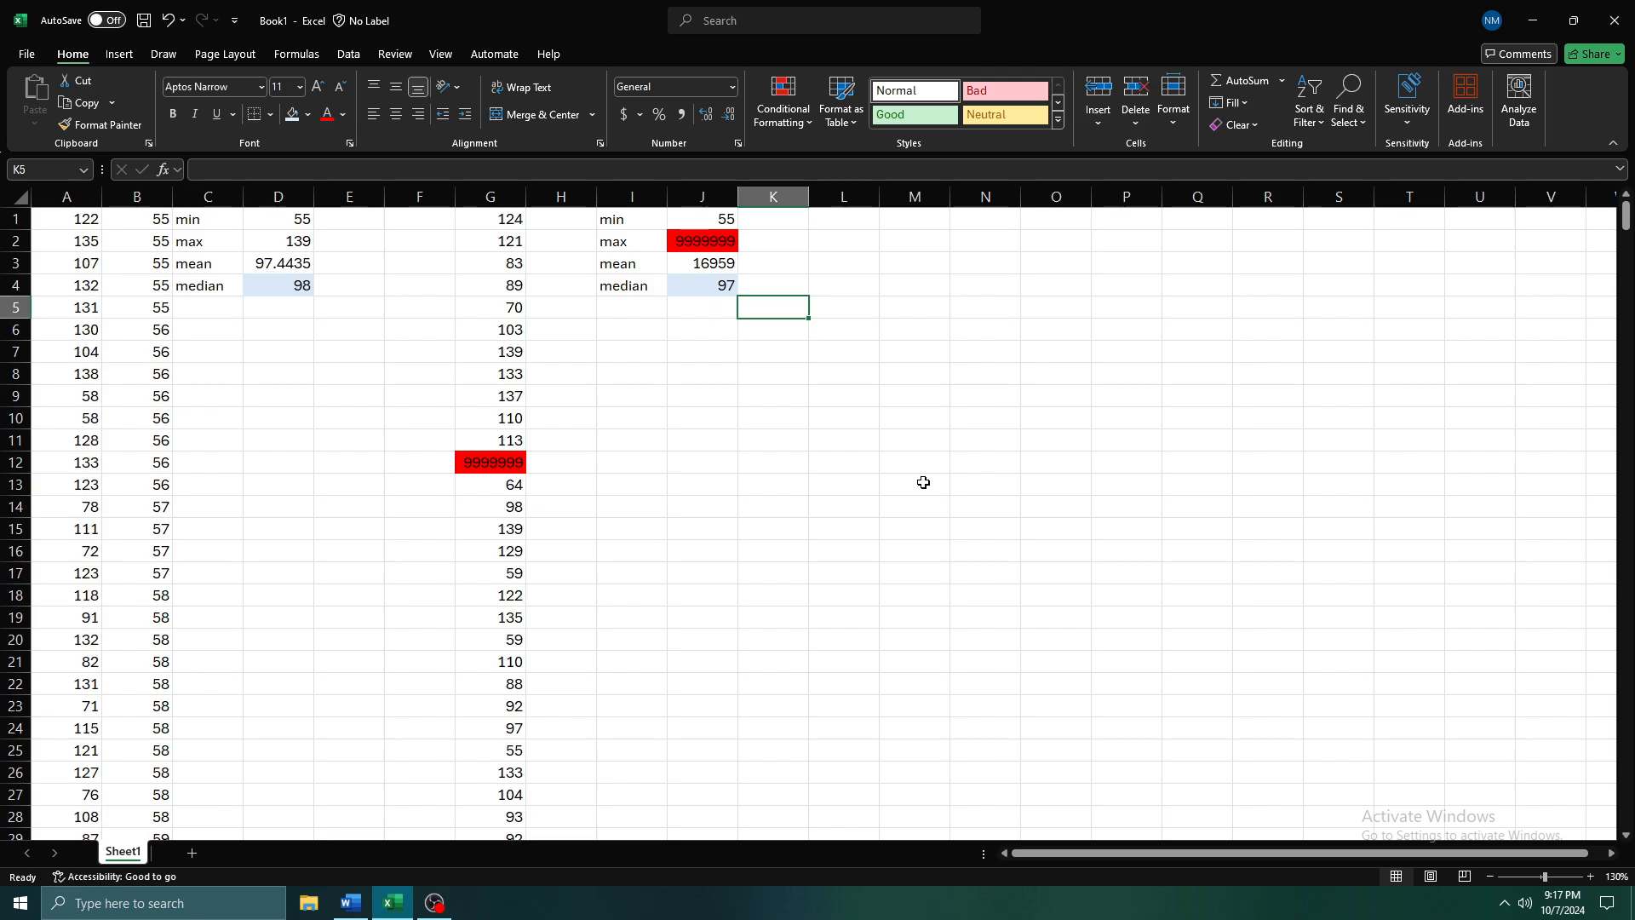
{"action": "key", "text": "F9"}
{"action": "key", "text": "F9"}
{"action": "key", "text": "F9"}
{"action": "key", "text": "F9"}
{"action": "key", "text": "F9"}
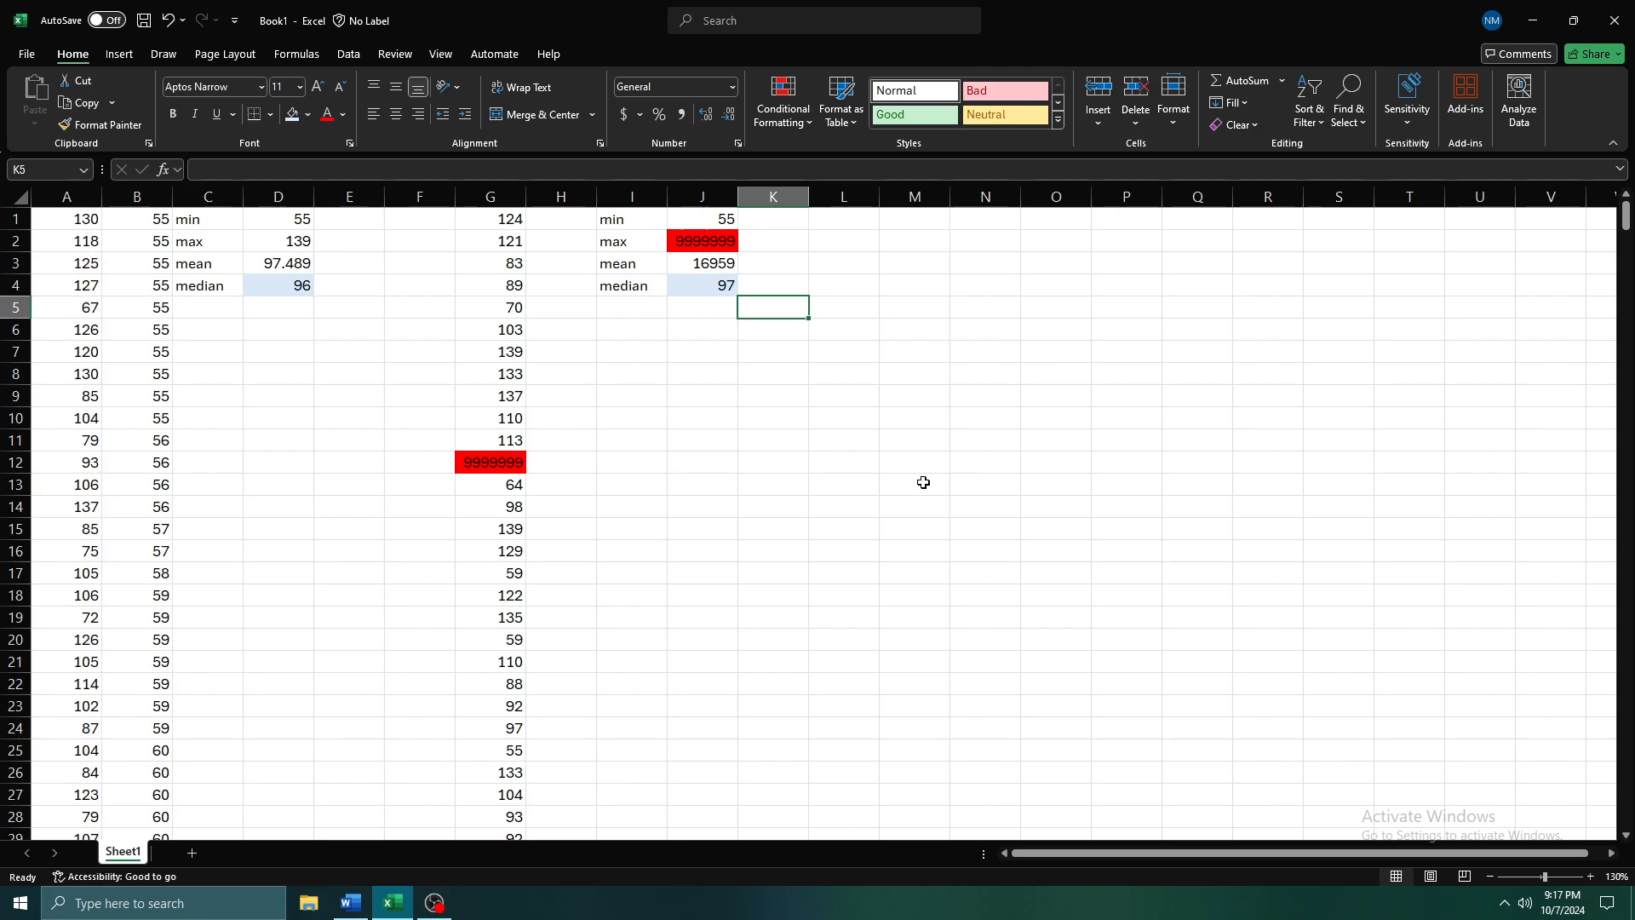
Compare the static values in column G with the random numbers in columns A and B
{"action": "left_click_drag", "start_coordinate": [509, 225], "coordinate": [557, 797]}
{"action": "left_click", "coordinate": [642, 548]}
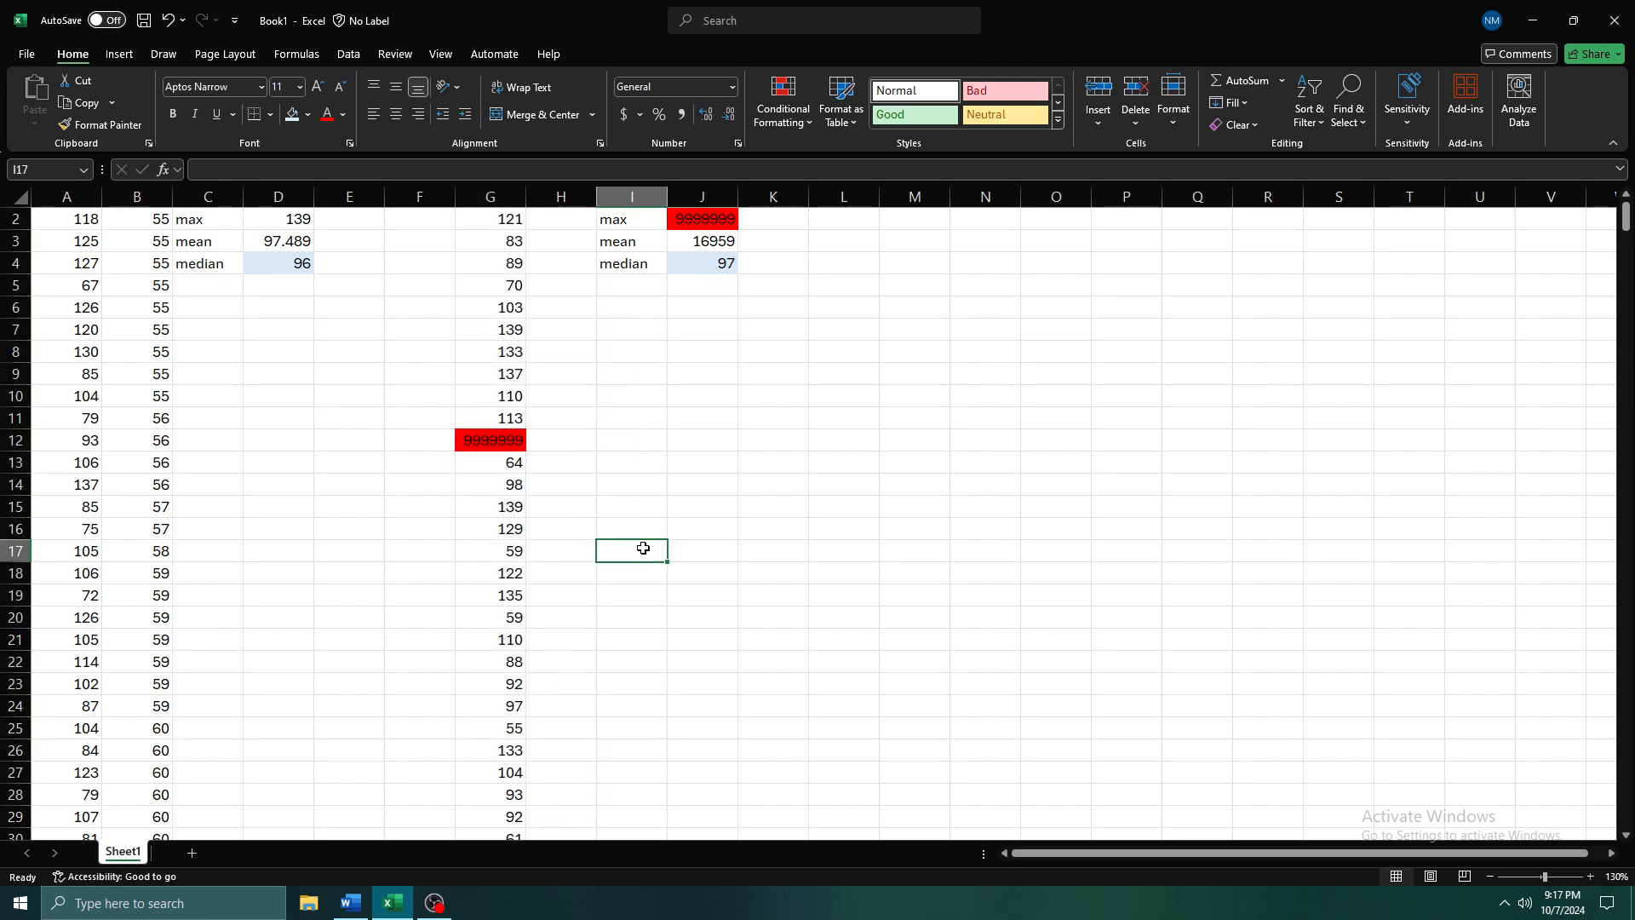
{"action": "left_click_drag", "start_coordinate": [72, 219], "coordinate": [229, 704]}
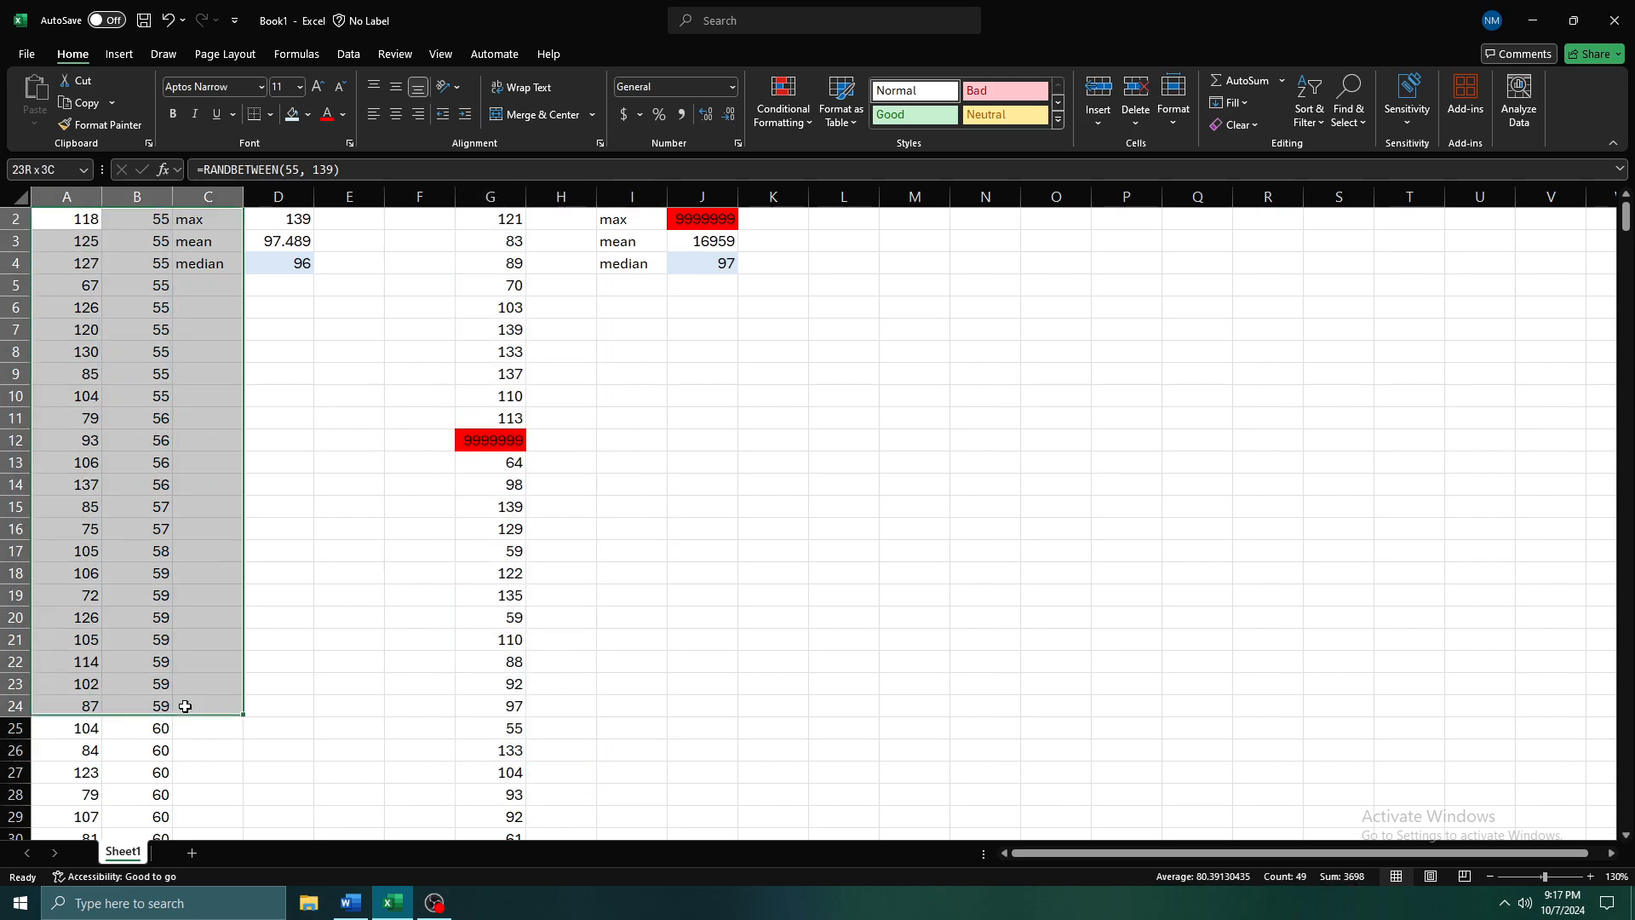
{"action": "left_click", "coordinate": [748, 449]}
Select J4 and recalculate the random numbers several more times to examine how close D4 stays to the outlier data's median
{"action": "left_click", "coordinate": [693, 269]}
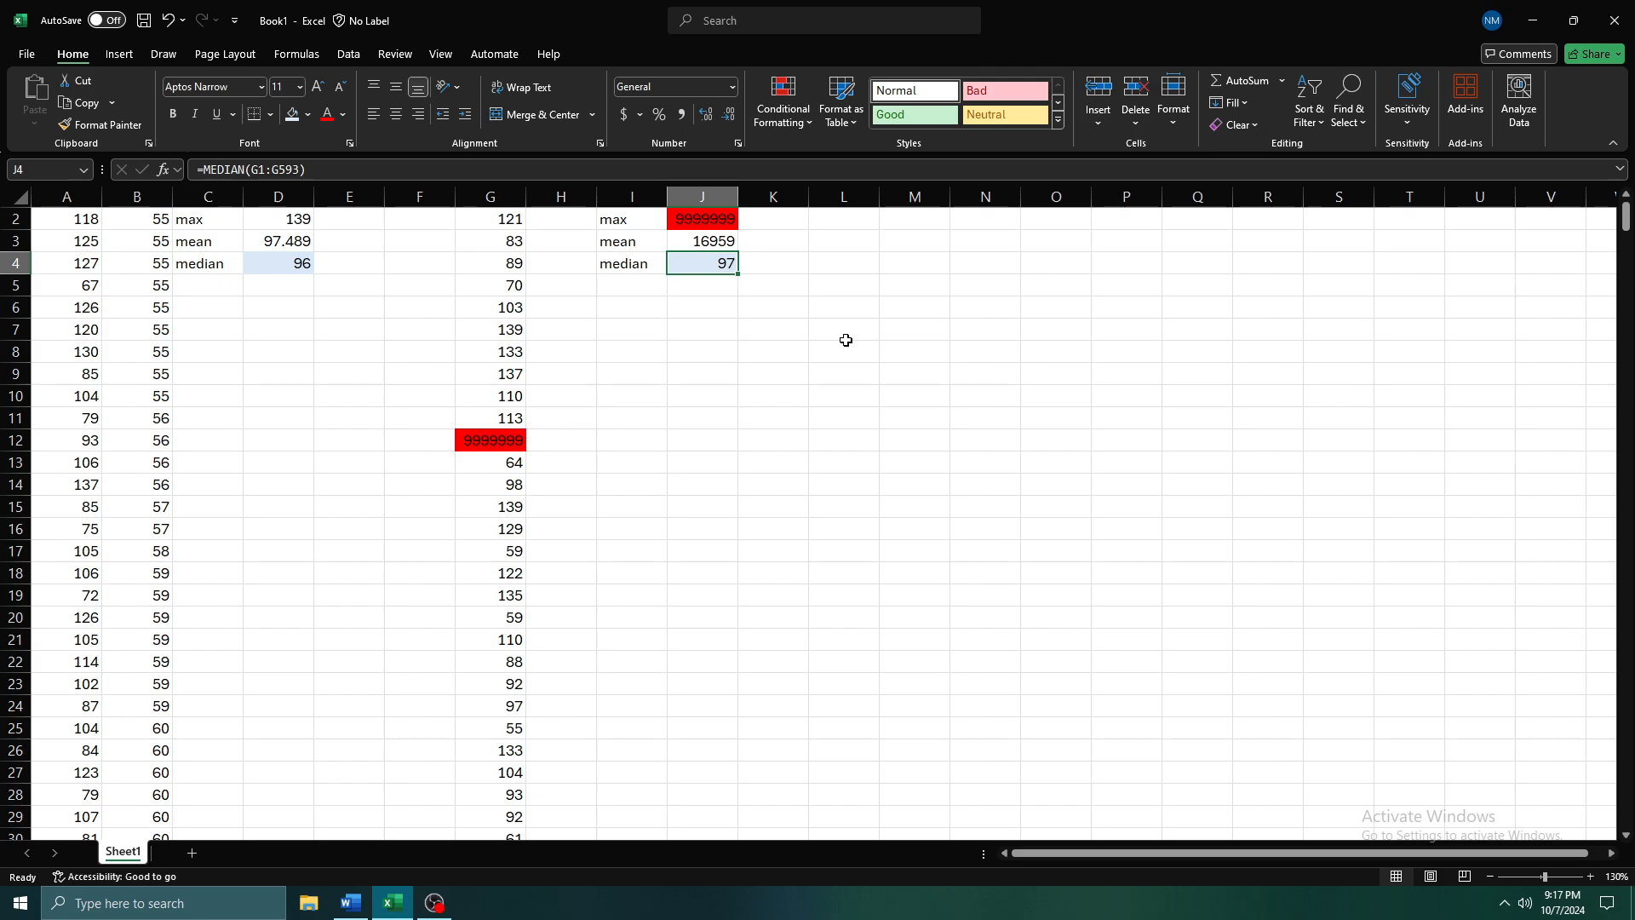
{"action": "key", "text": "F9"}
{"action": "key", "text": "F9"}
{"action": "key", "text": "F9"}
{"action": "key", "text": "F9"}
{"action": "key", "text": "F9"}
{"action": "key", "text": "F9"}
{"action": "key", "text": "F9"}
{"action": "key", "text": "F9"}
{"action": "key", "text": "F9"}
{"action": "key", "text": "F9"}
{"action": "key", "text": "F9"}
{"action": "key", "text": "F9"}
{"action": "key", "text": "F9"}
{"action": "key", "text": "F9"}
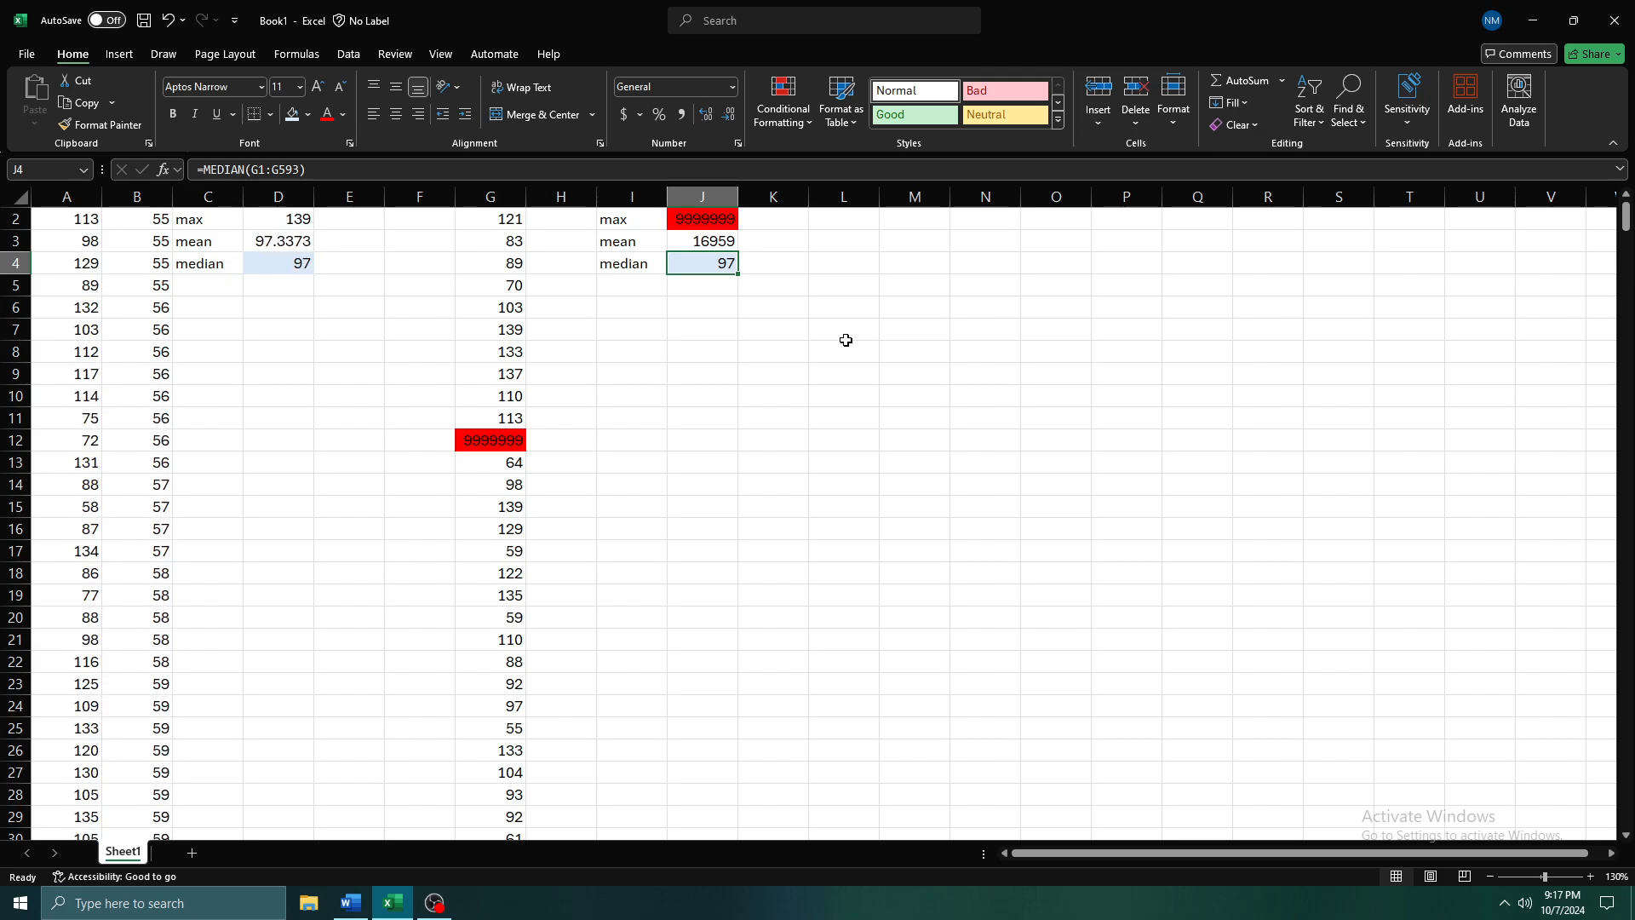
{"action": "key", "text": "F9"}
{"action": "key", "text": "F9"}
{"action": "key", "text": "F9"}
{"action": "key", "text": "F9"}
{"action": "key", "text": "F9"}
{"action": "key", "text": "F9"}
{"action": "key", "text": "F9"}
{"action": "key", "text": "F9"}
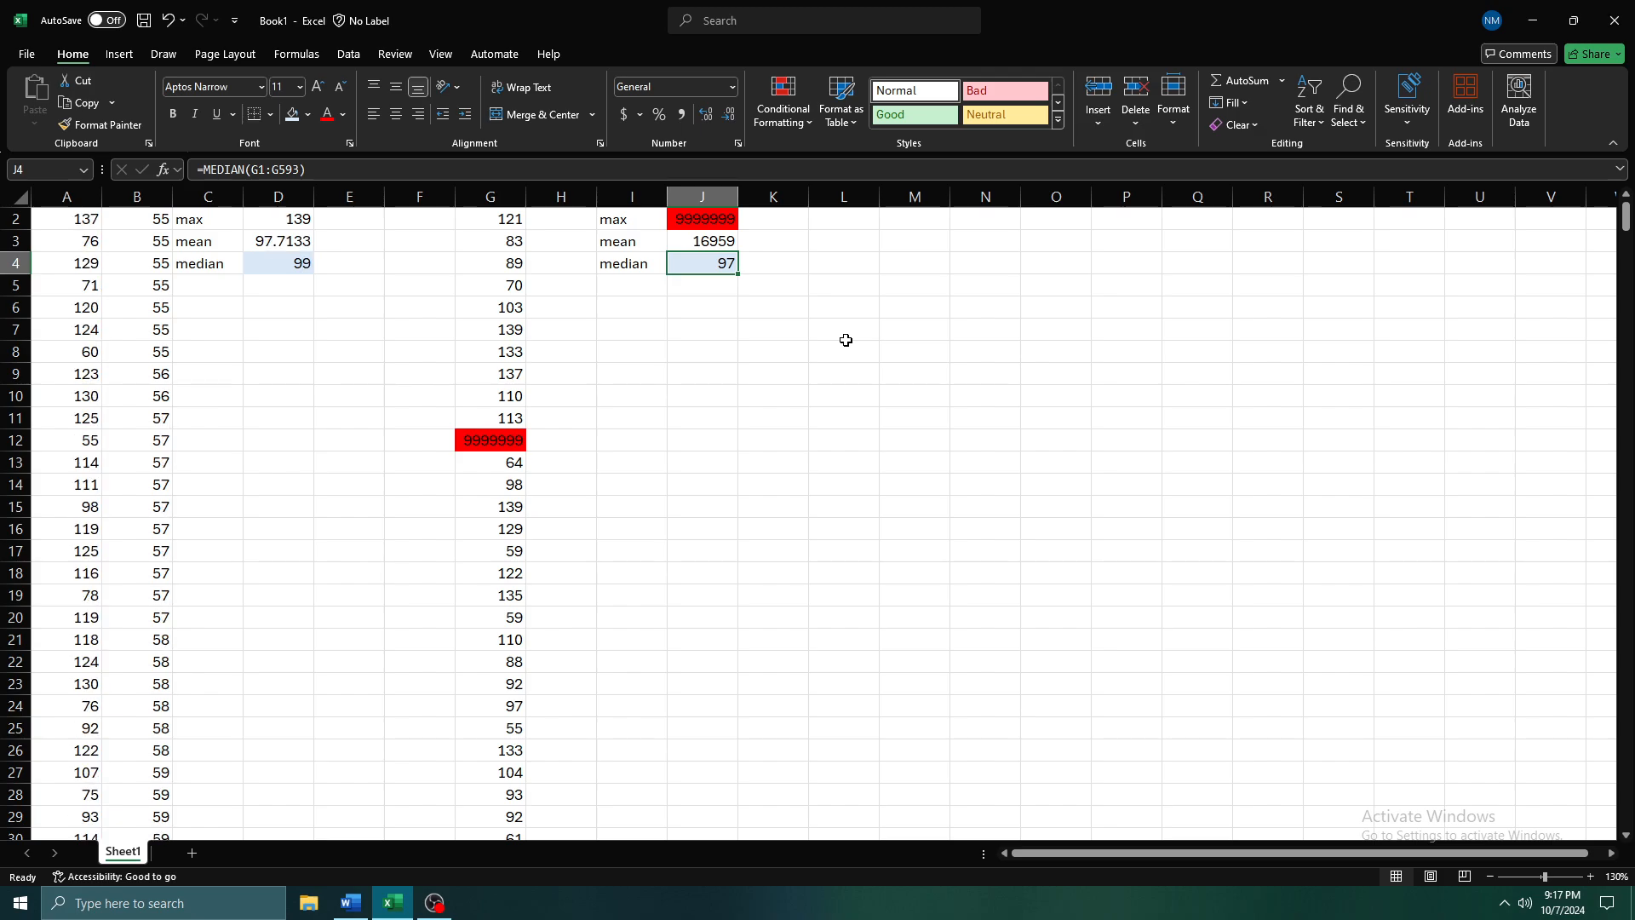
Replace the outlier in G12 with -9999
{"action": "scroll", "coordinate": [707, 281], "scroll_direction": "up", "scroll_amount": 1}
{"action": "key", "text": "Up"}
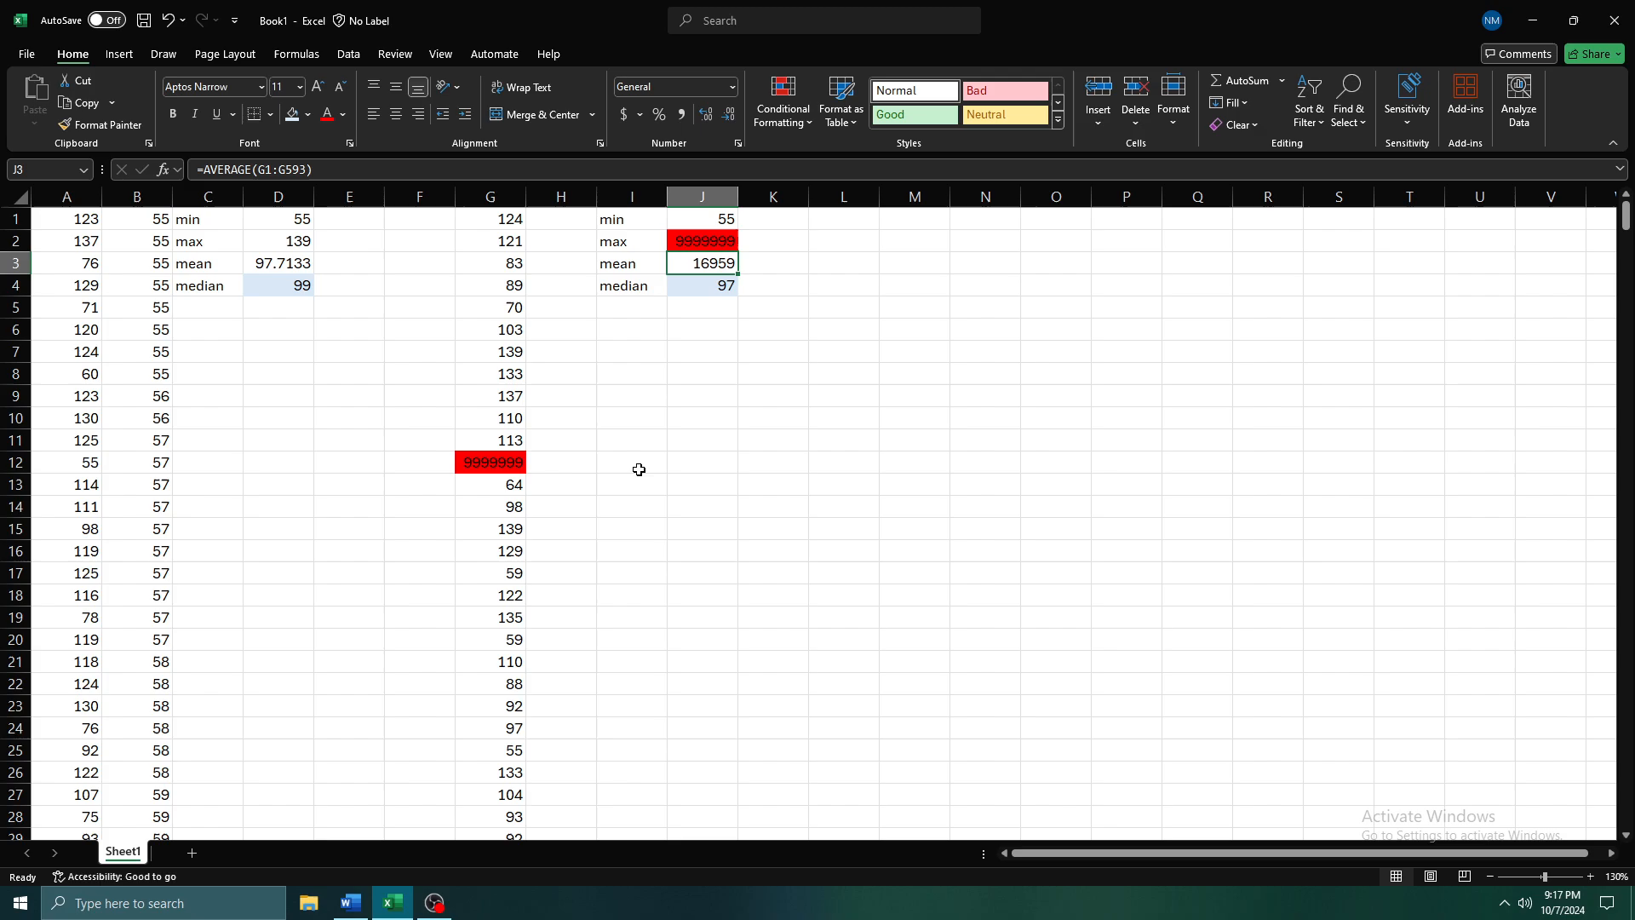
{"action": "left_click", "coordinate": [467, 462]}
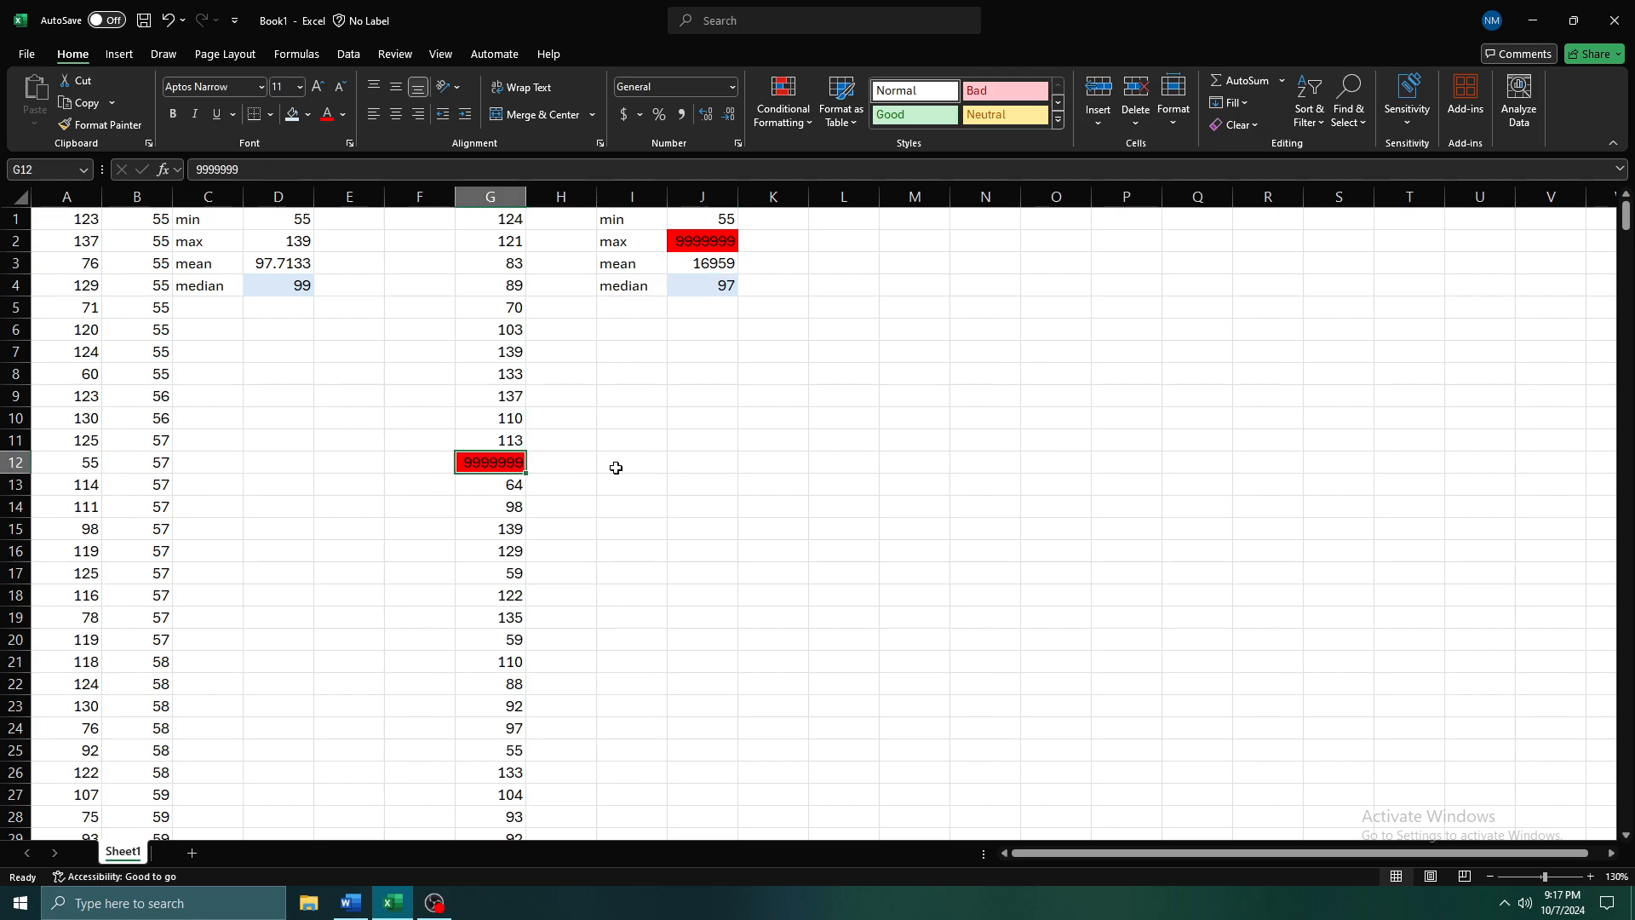
{"action": "type", "text": "-"}
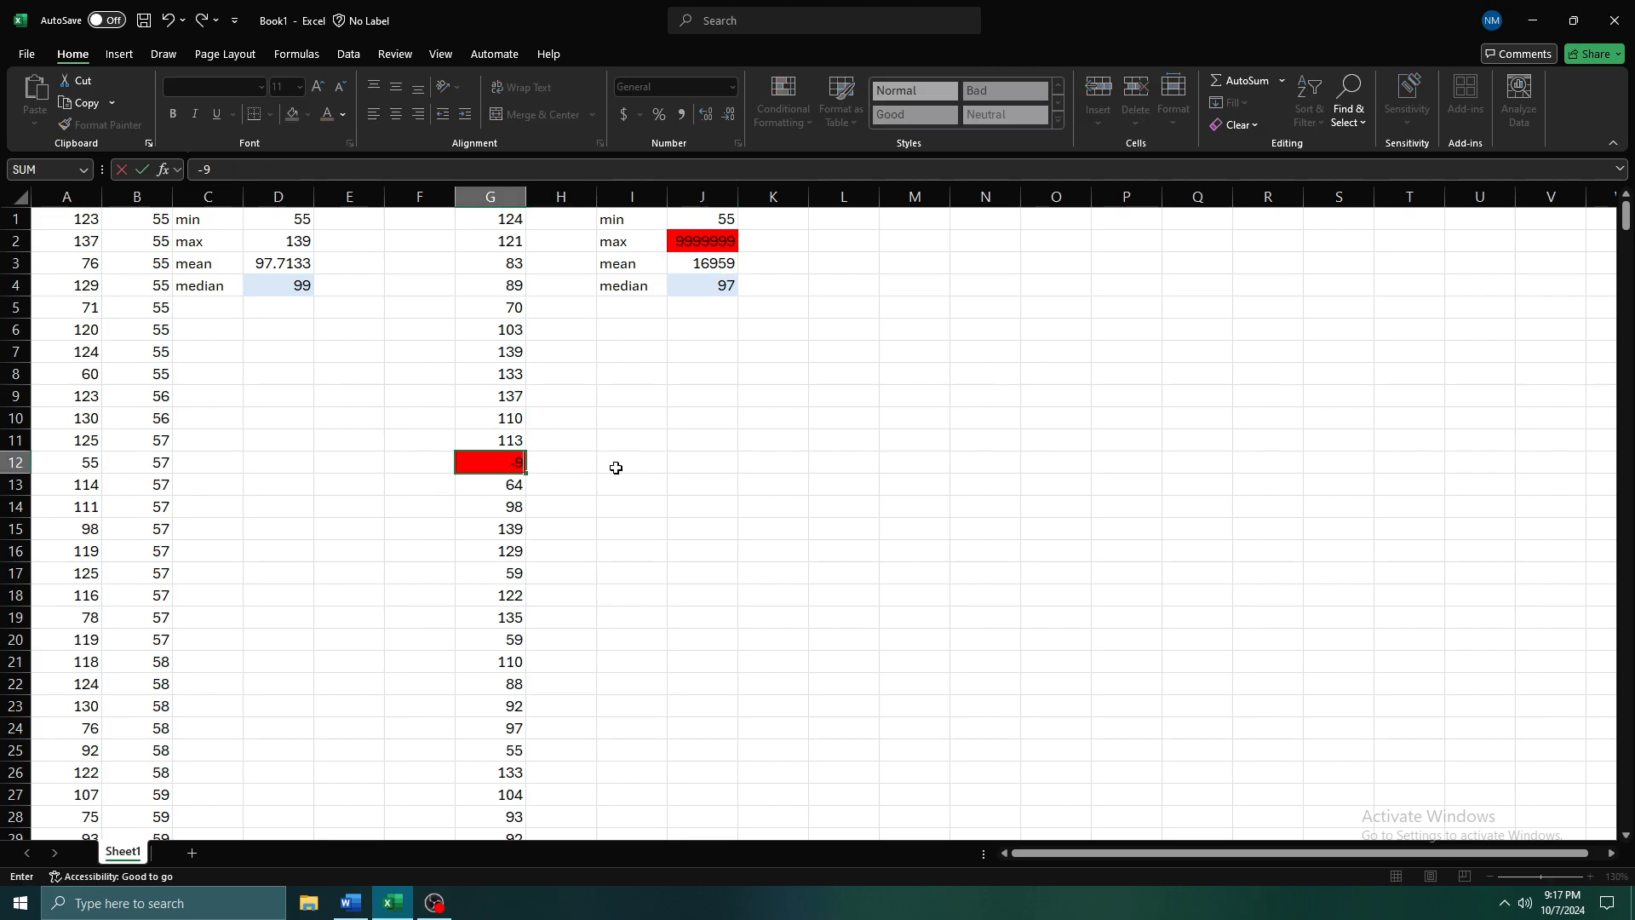
{"action": "type", "text": "9999"}
{"action": "key", "text": "Return"}
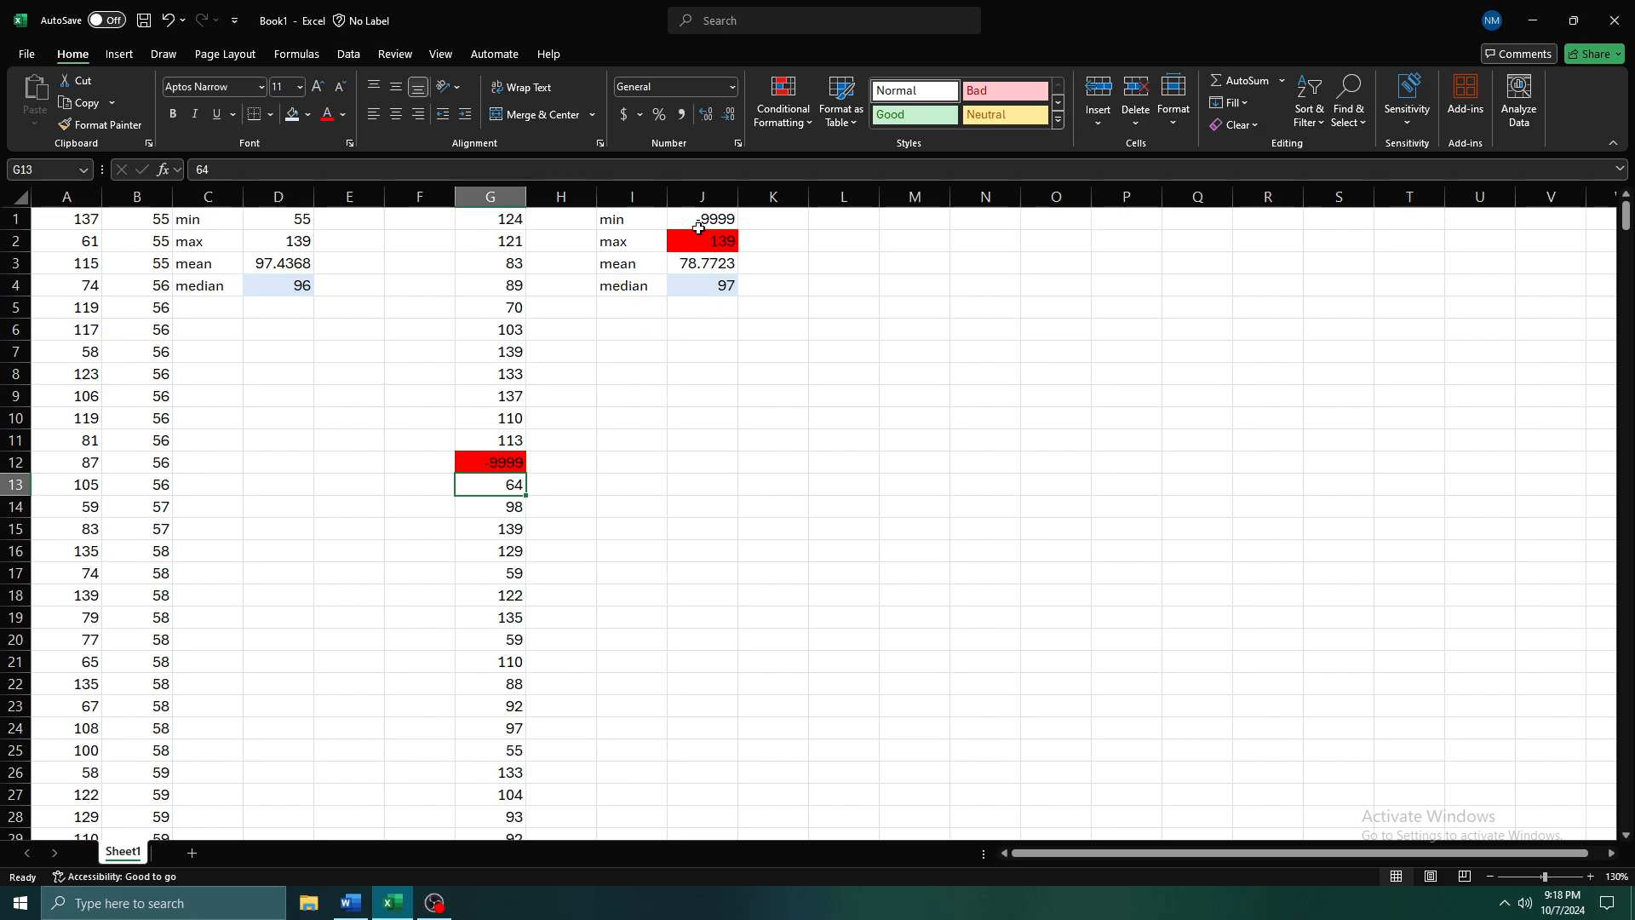
Remove the fill from the max in J2 and fill the min in J1 with red
{"action": "left_click", "coordinate": [703, 242]}
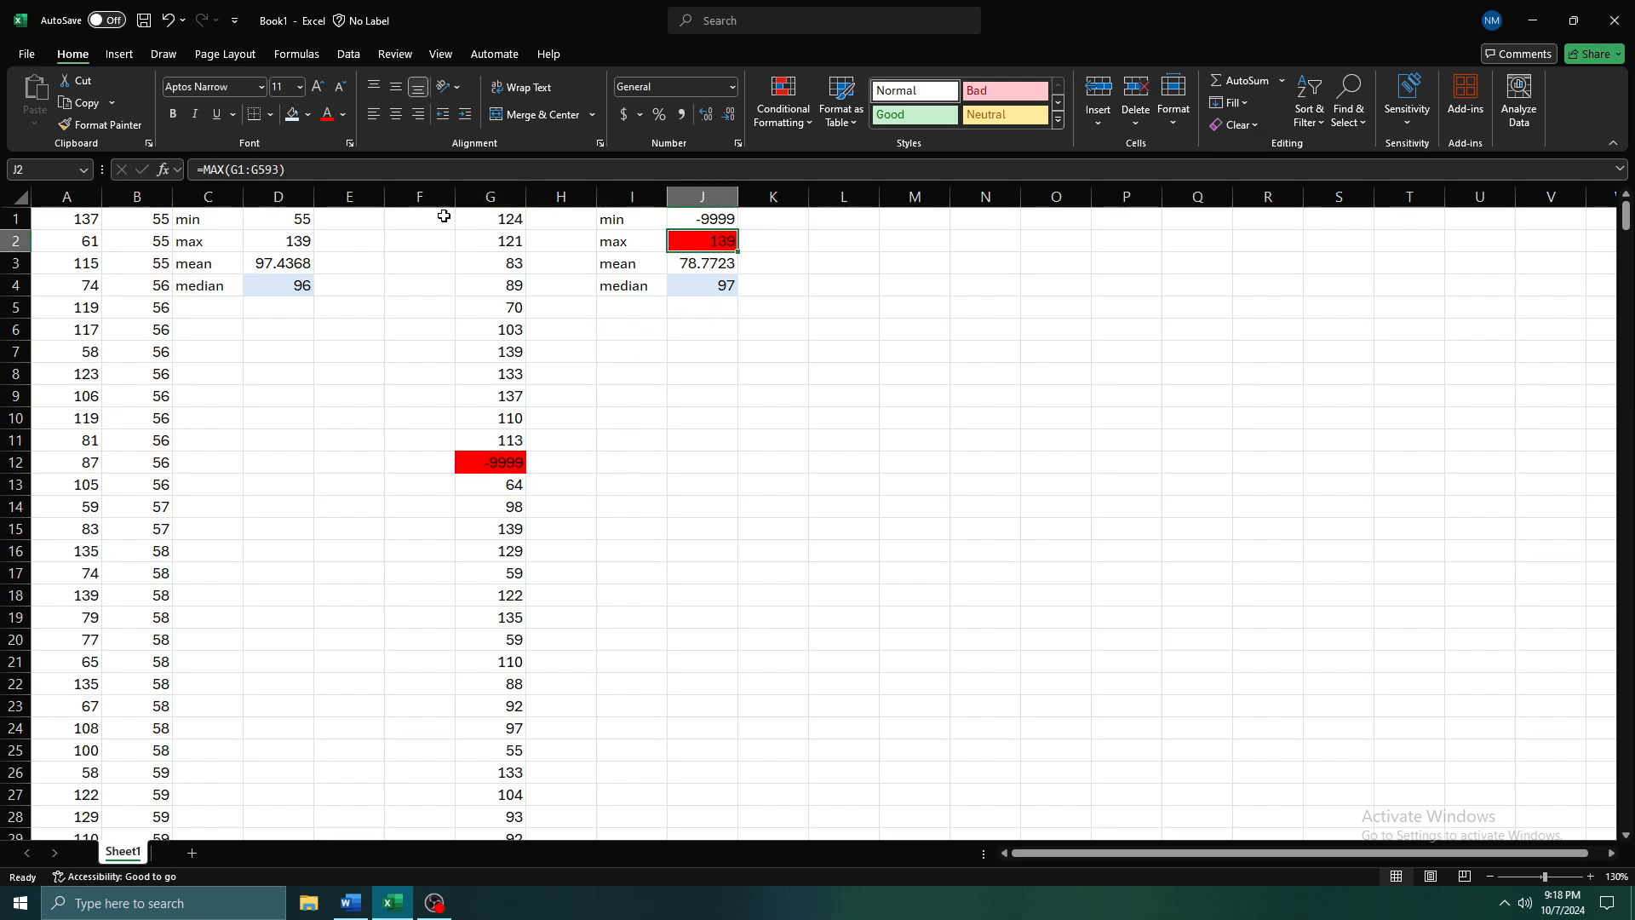
{"action": "left_click", "coordinate": [307, 115]}
{"action": "left_click", "coordinate": [332, 341]}
{"action": "left_click", "coordinate": [717, 220]}
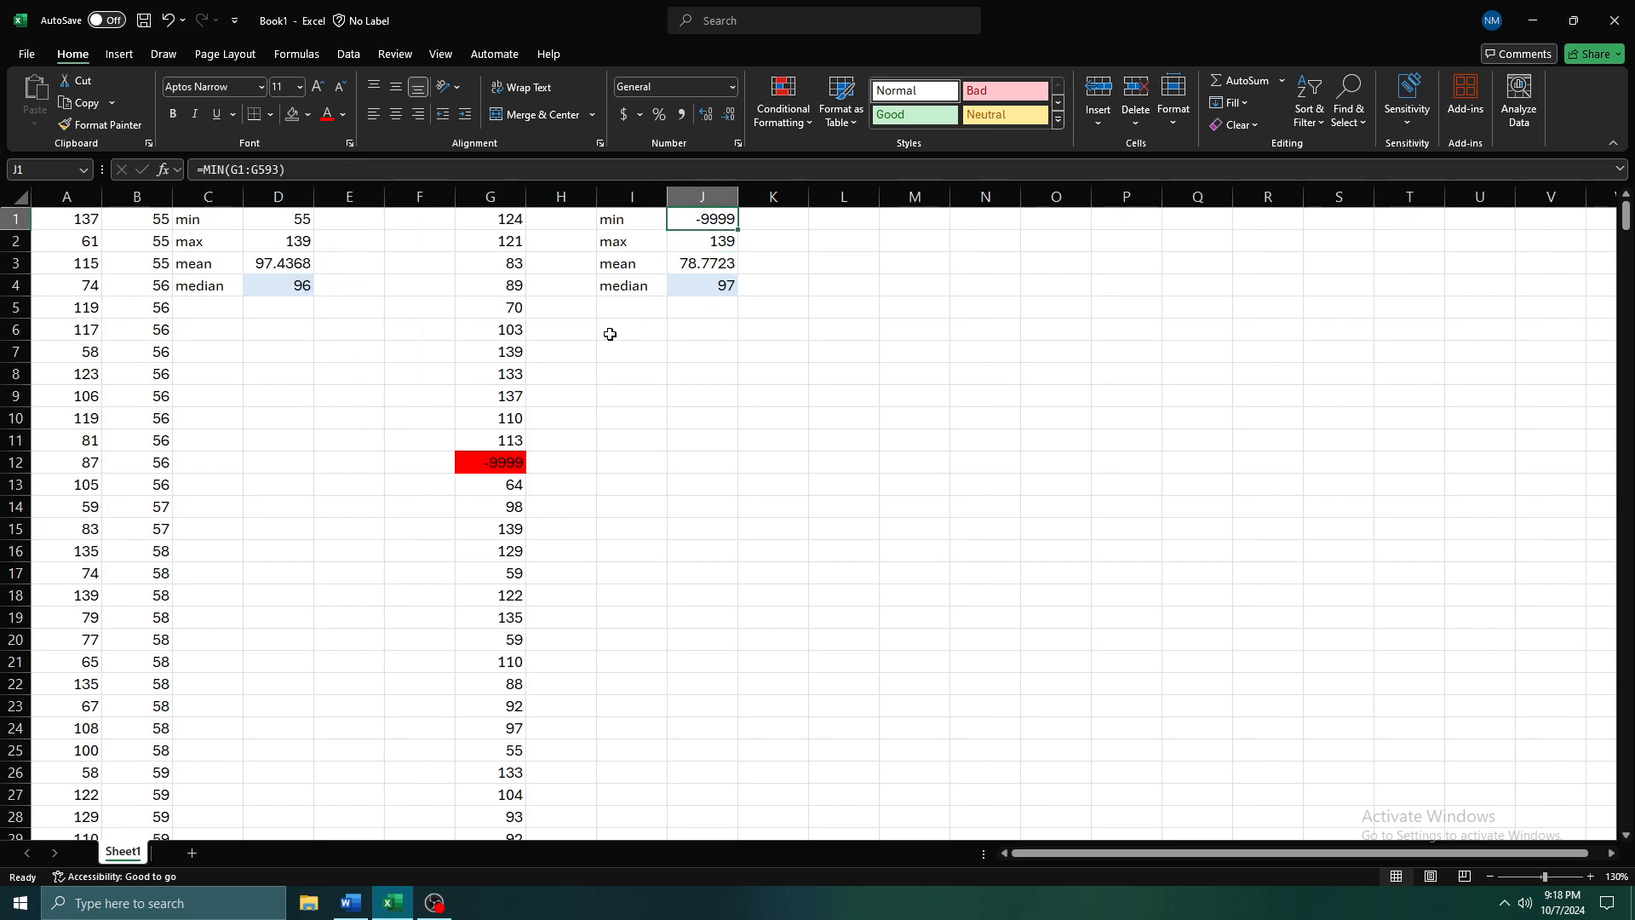
{"action": "left_click", "coordinate": [308, 114]}
{"action": "left_click", "coordinate": [293, 310]}
{"action": "left_click", "coordinate": [771, 263]}
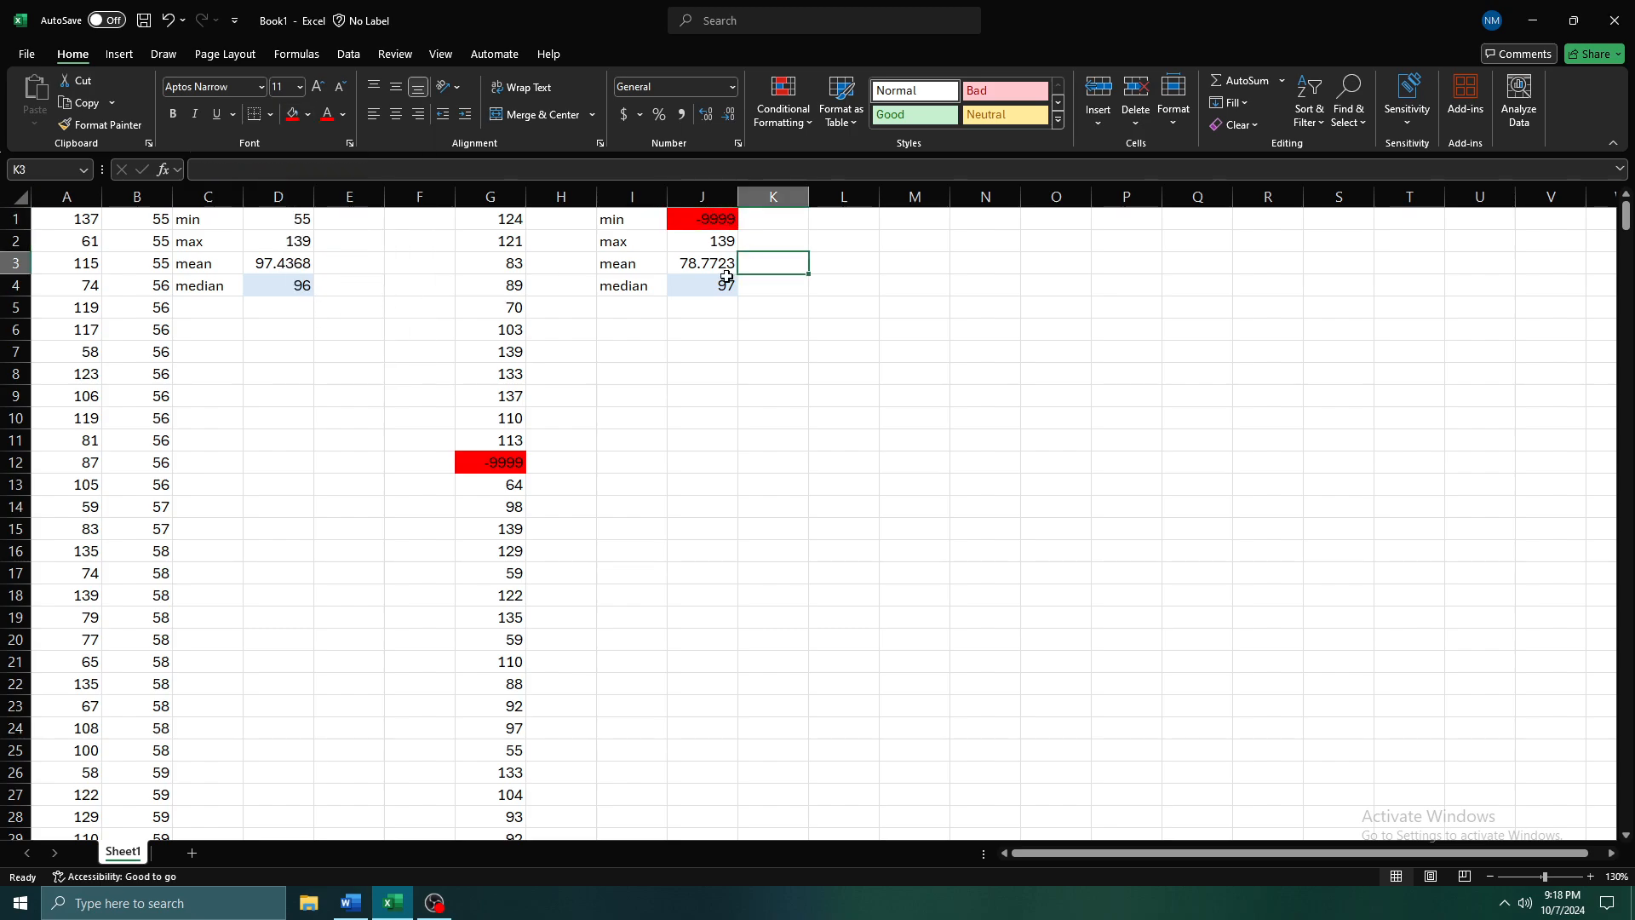
Inspect the median in J4 and the AVERAGE formula in J3 with the negative outlier in place
{"action": "left_click", "coordinate": [725, 284]}
{"action": "left_click", "coordinate": [725, 267]}
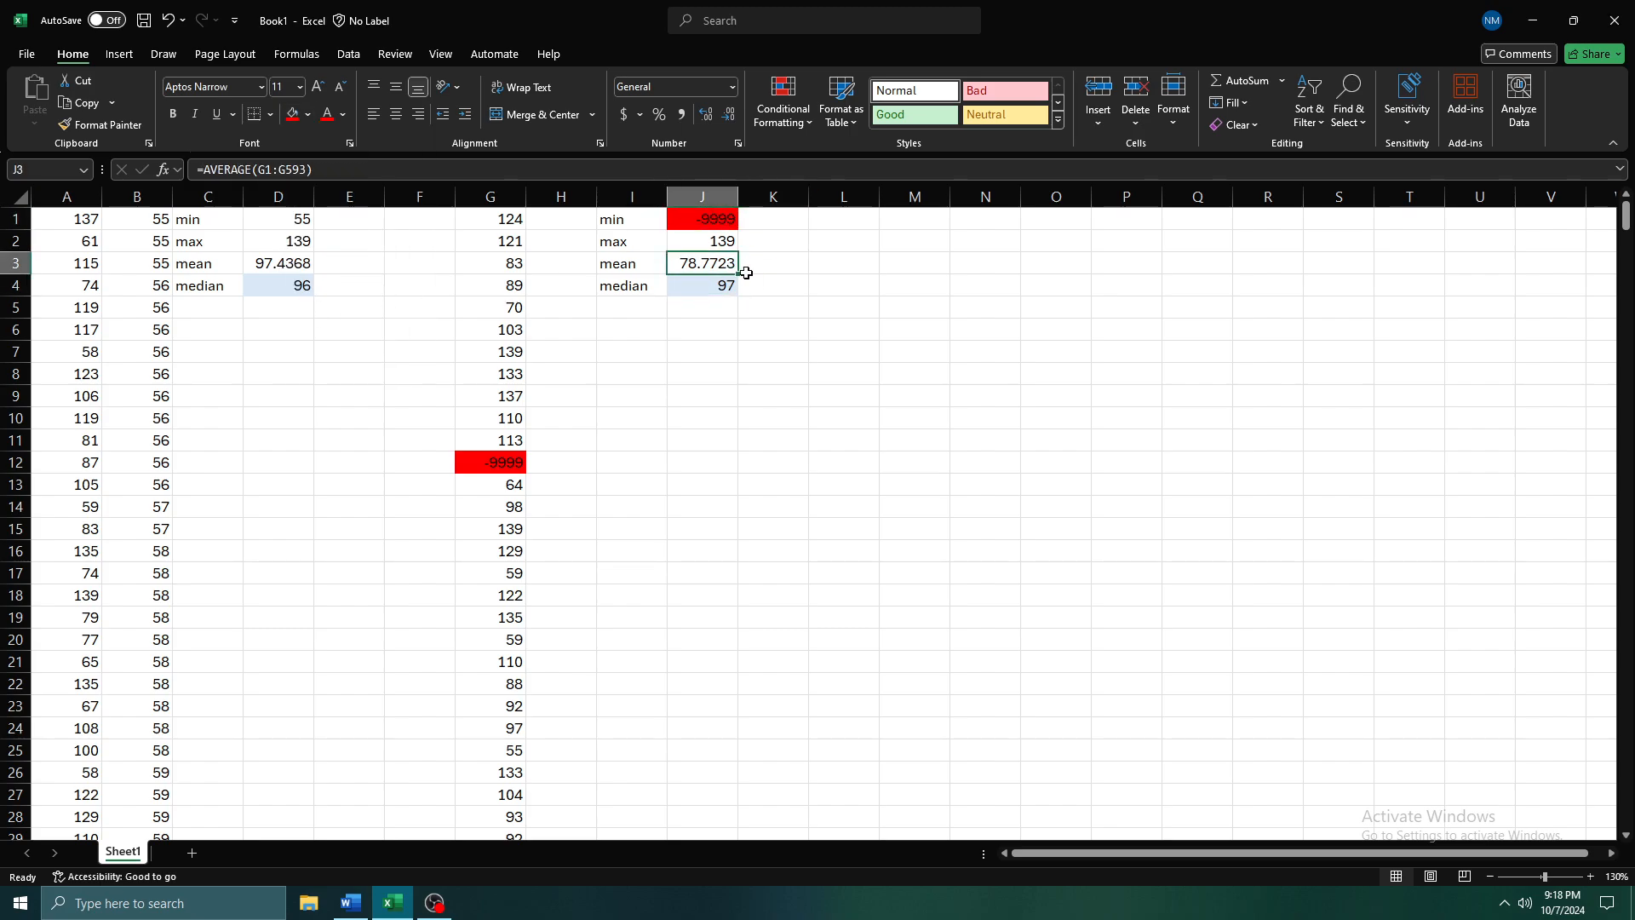
{"action": "double_click", "coordinate": [688, 266]}
{"action": "key", "text": "Return"}
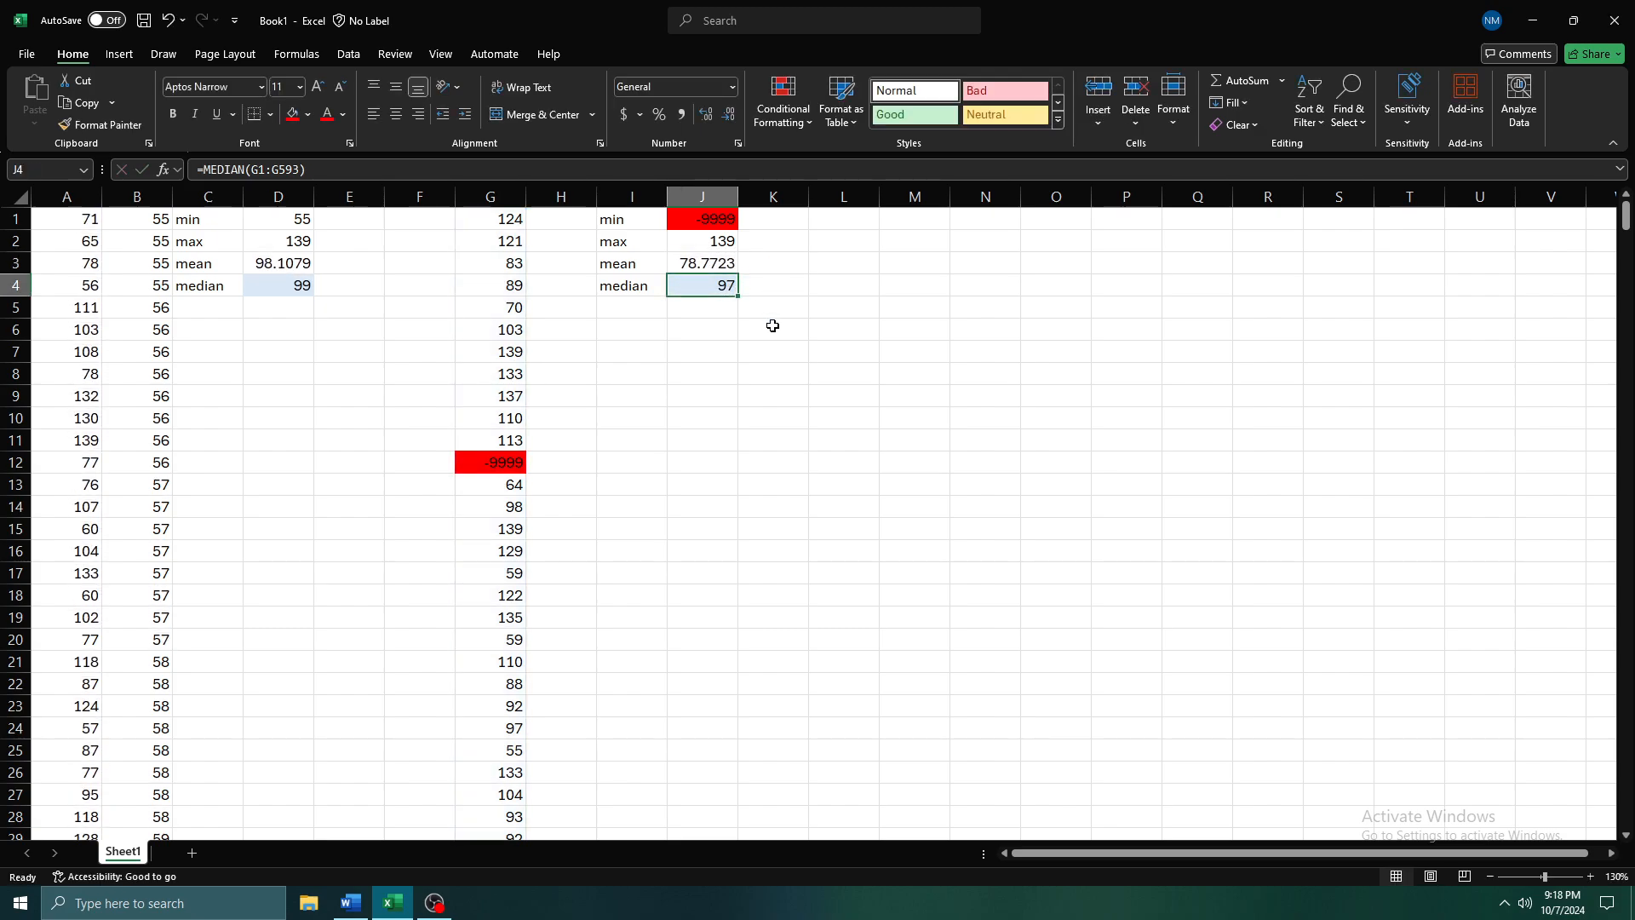
Recalculate the random numbers repeatedly and compare the mean and median in J3:J4 with those of the original data
{"action": "key", "text": "Up"}
{"action": "key", "text": "Right"}
{"action": "key", "text": "Left"}
{"action": "key", "text": "Down"}
{"action": "key", "text": "F9"}
{"action": "key", "text": "F9"}
{"action": "key", "text": "F9"}
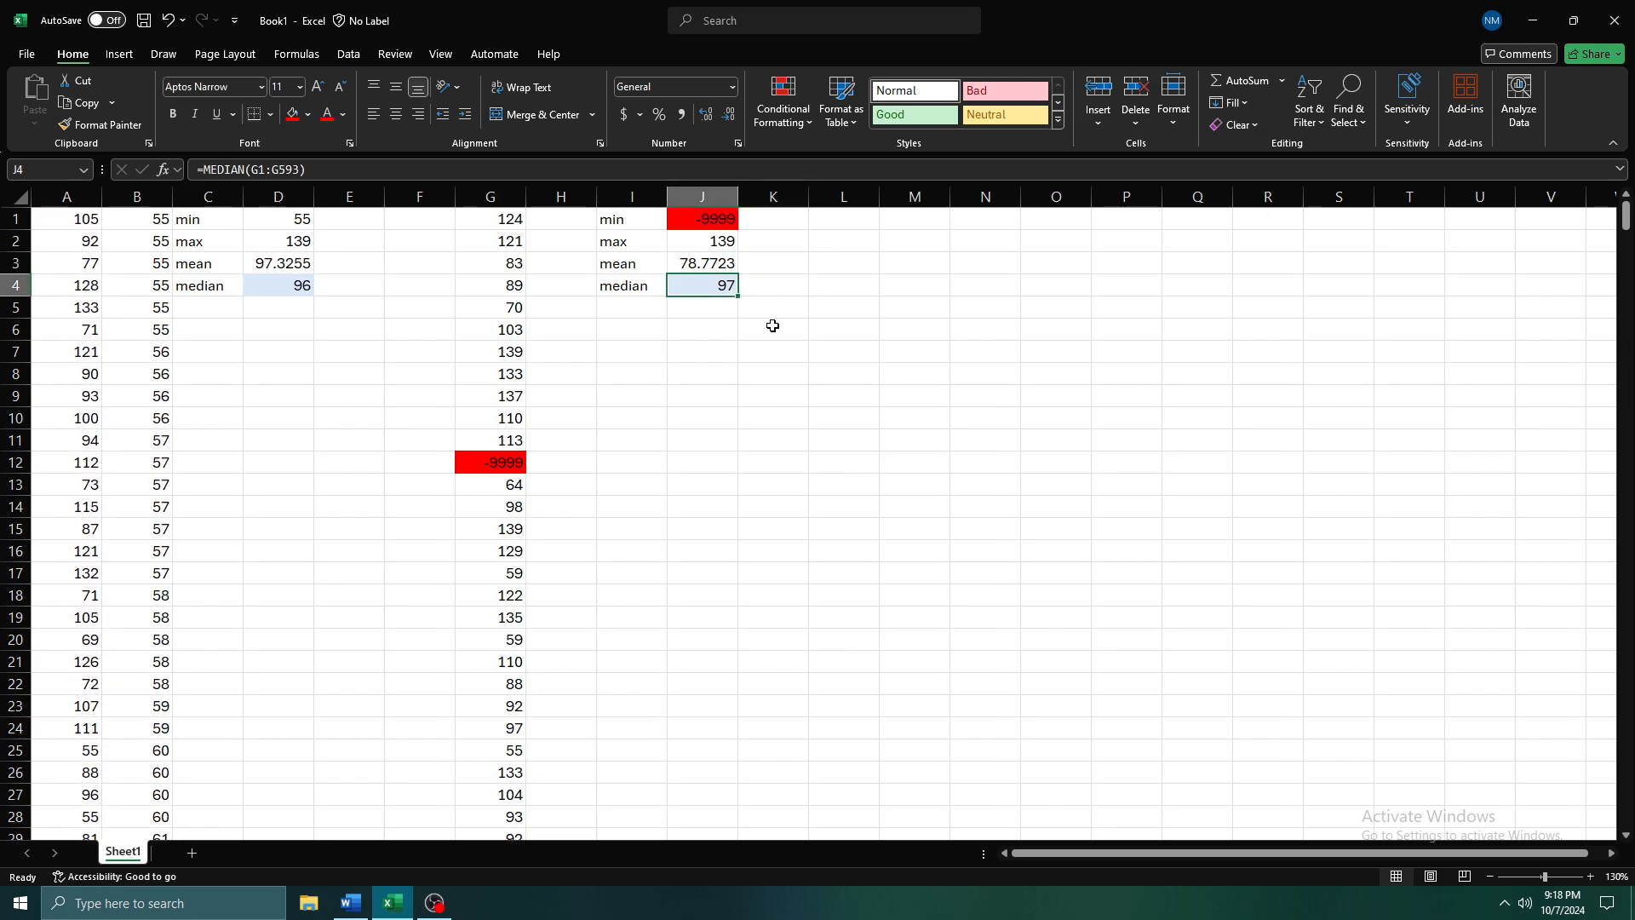
{"action": "left_click", "coordinate": [712, 264]}
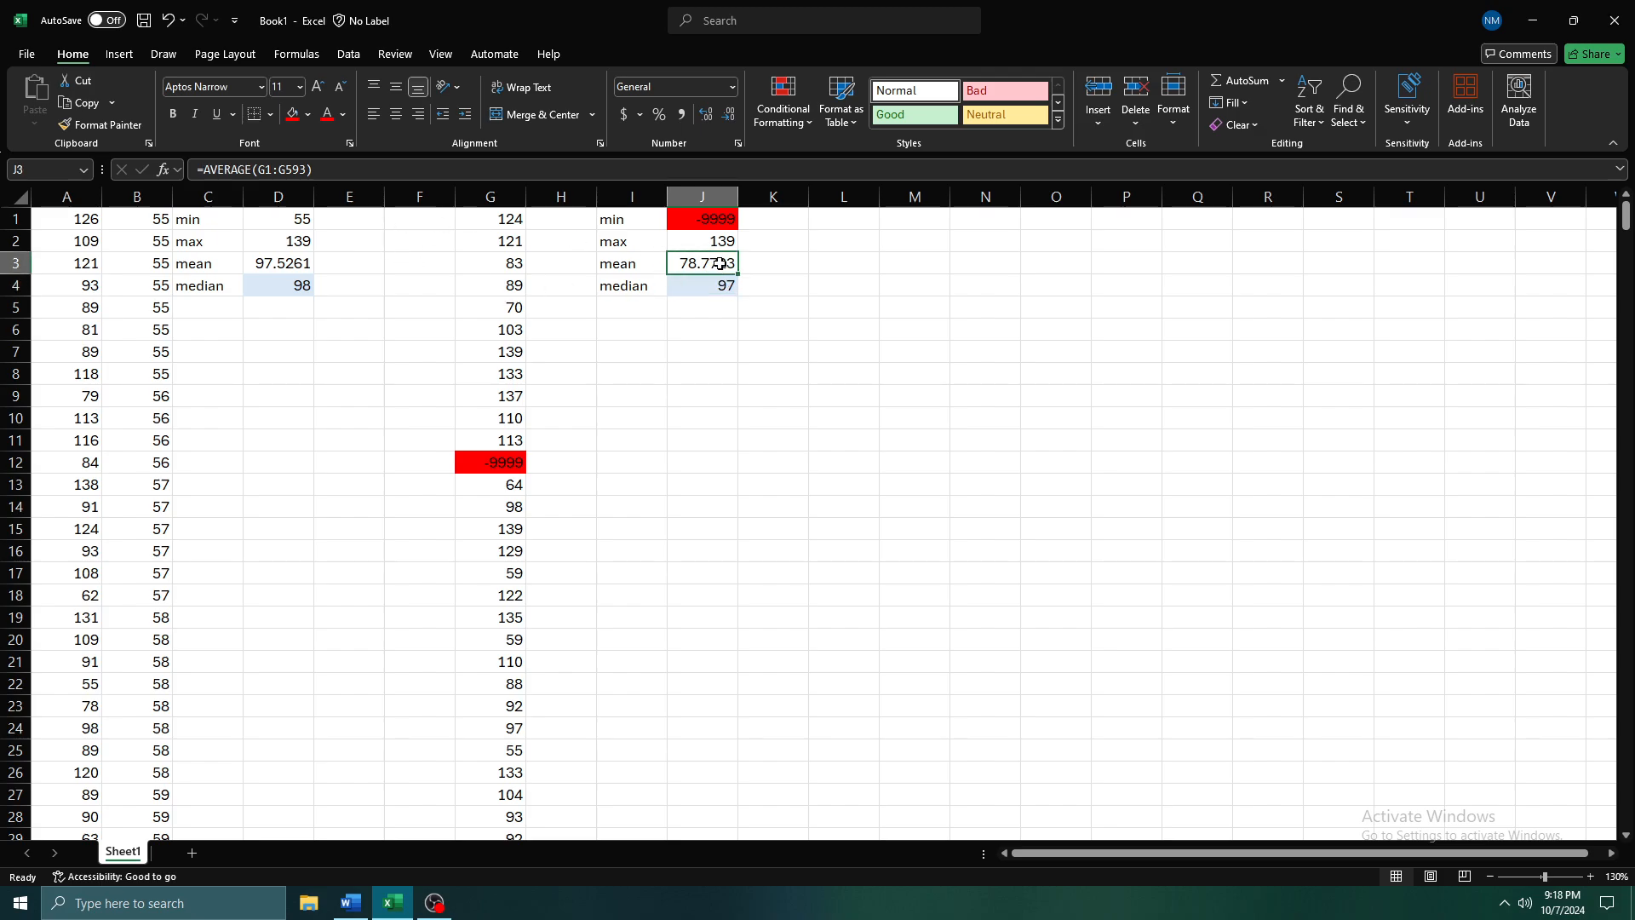
{"action": "key", "text": "Down"}
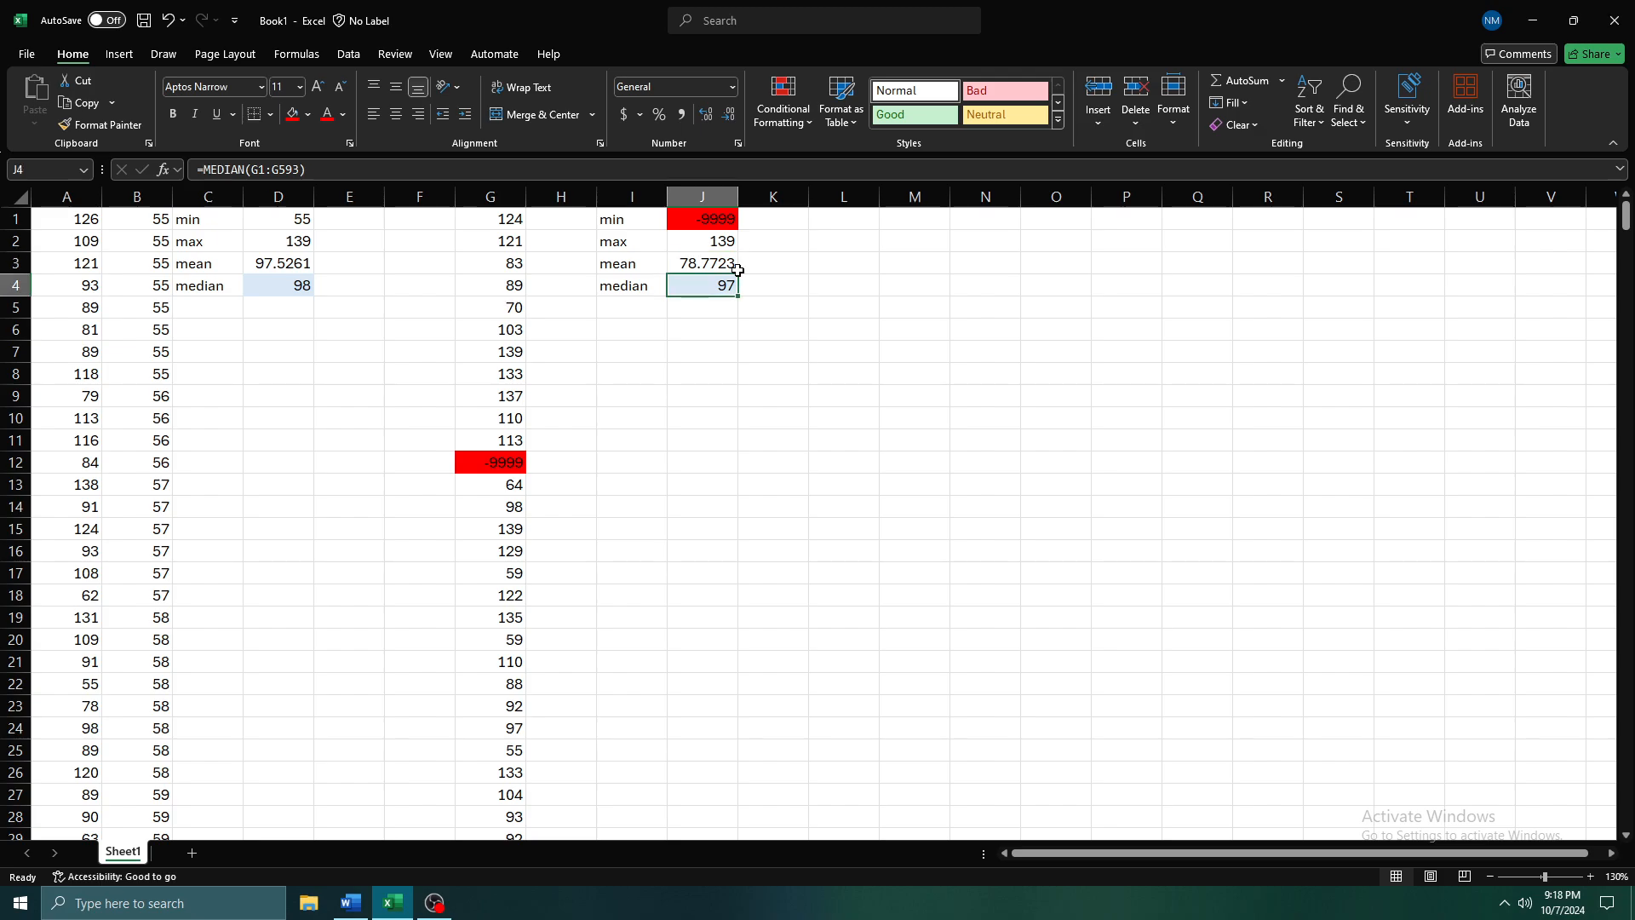
Change the outlier in G12 to -99999 and check the mean in J3
{"action": "left_click", "coordinate": [467, 460]}
{"action": "key", "text": "F2"}
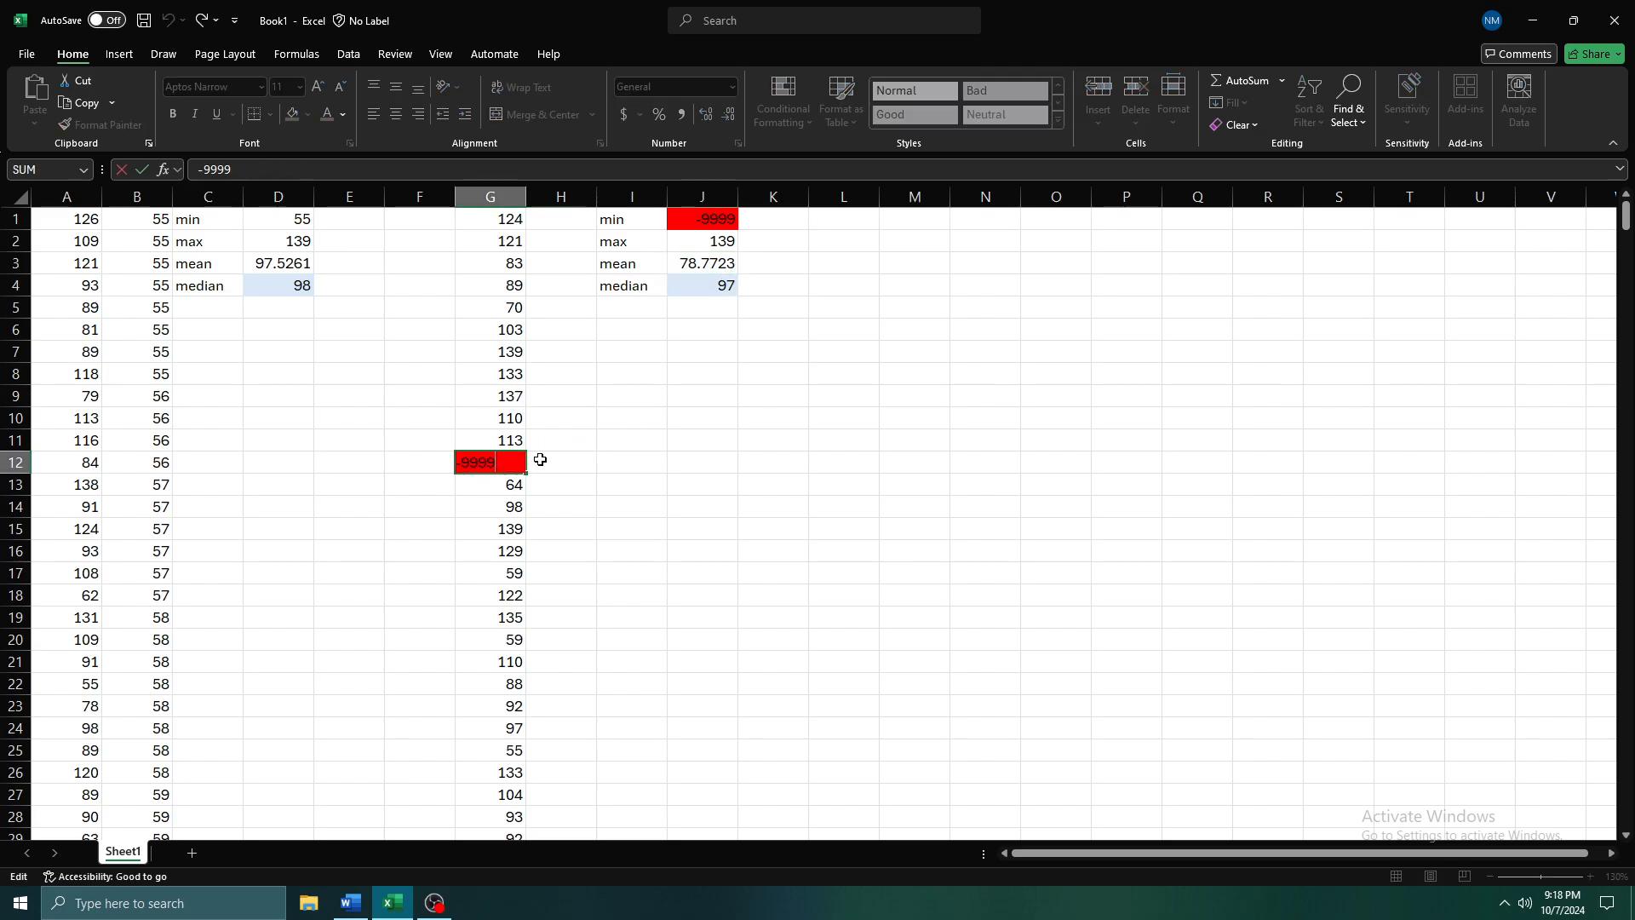
{"action": "type", "text": "9"}
{"action": "key", "text": "Return"}
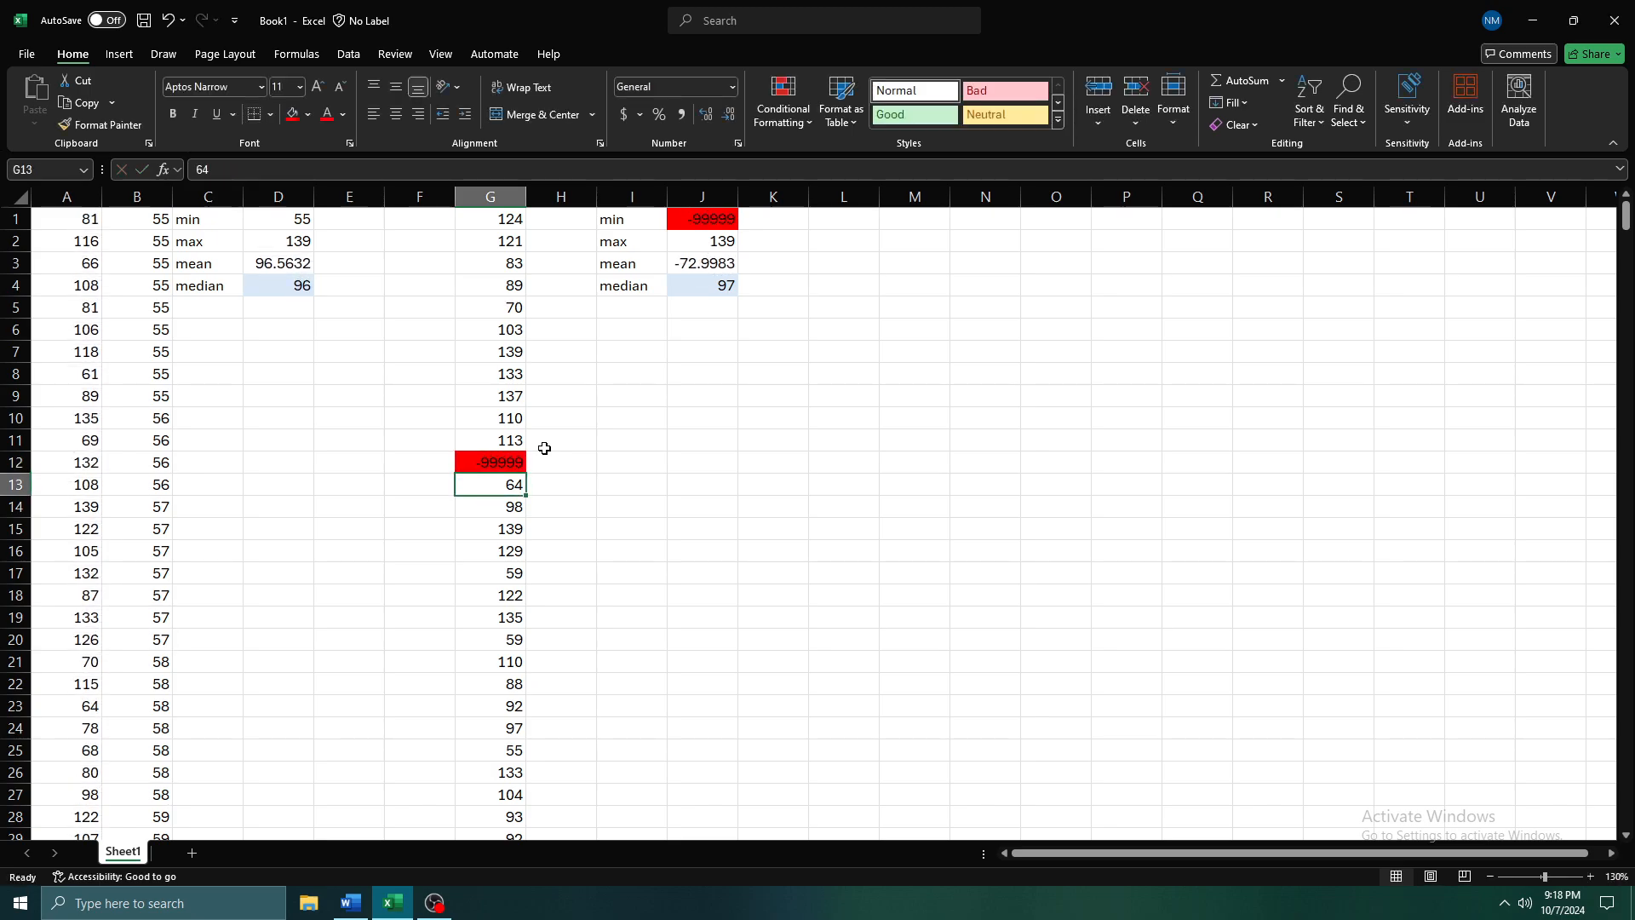
{"action": "left_click", "coordinate": [713, 260]}
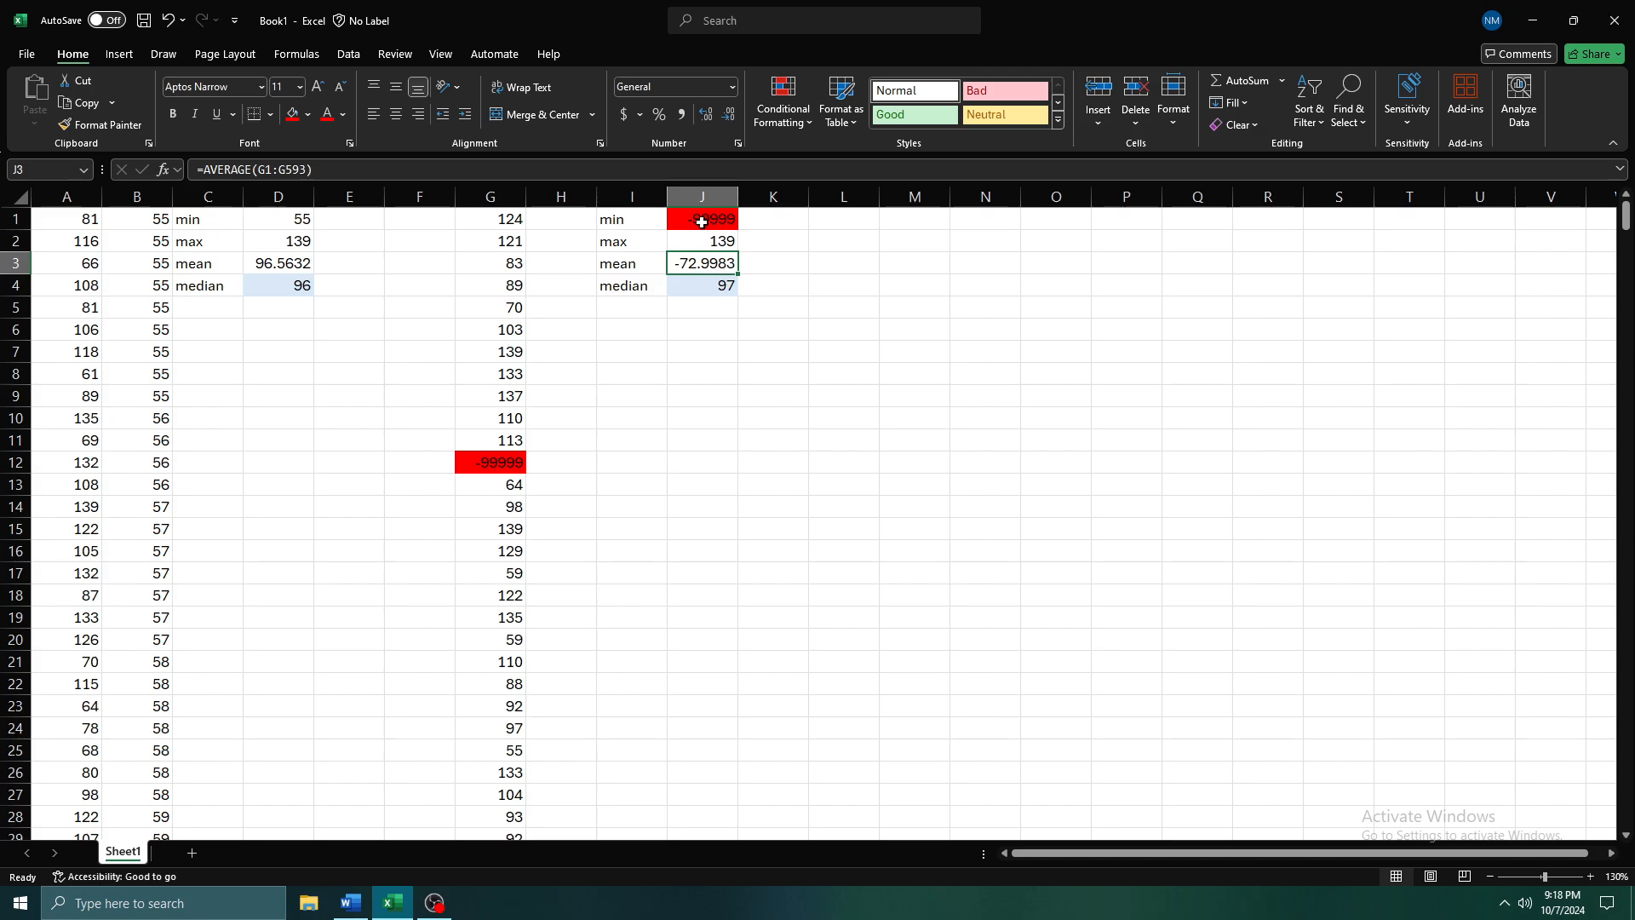
Inspect the outlier in G12 and compare the mean in J3 with the median in J4
{"action": "left_click", "coordinate": [527, 458]}
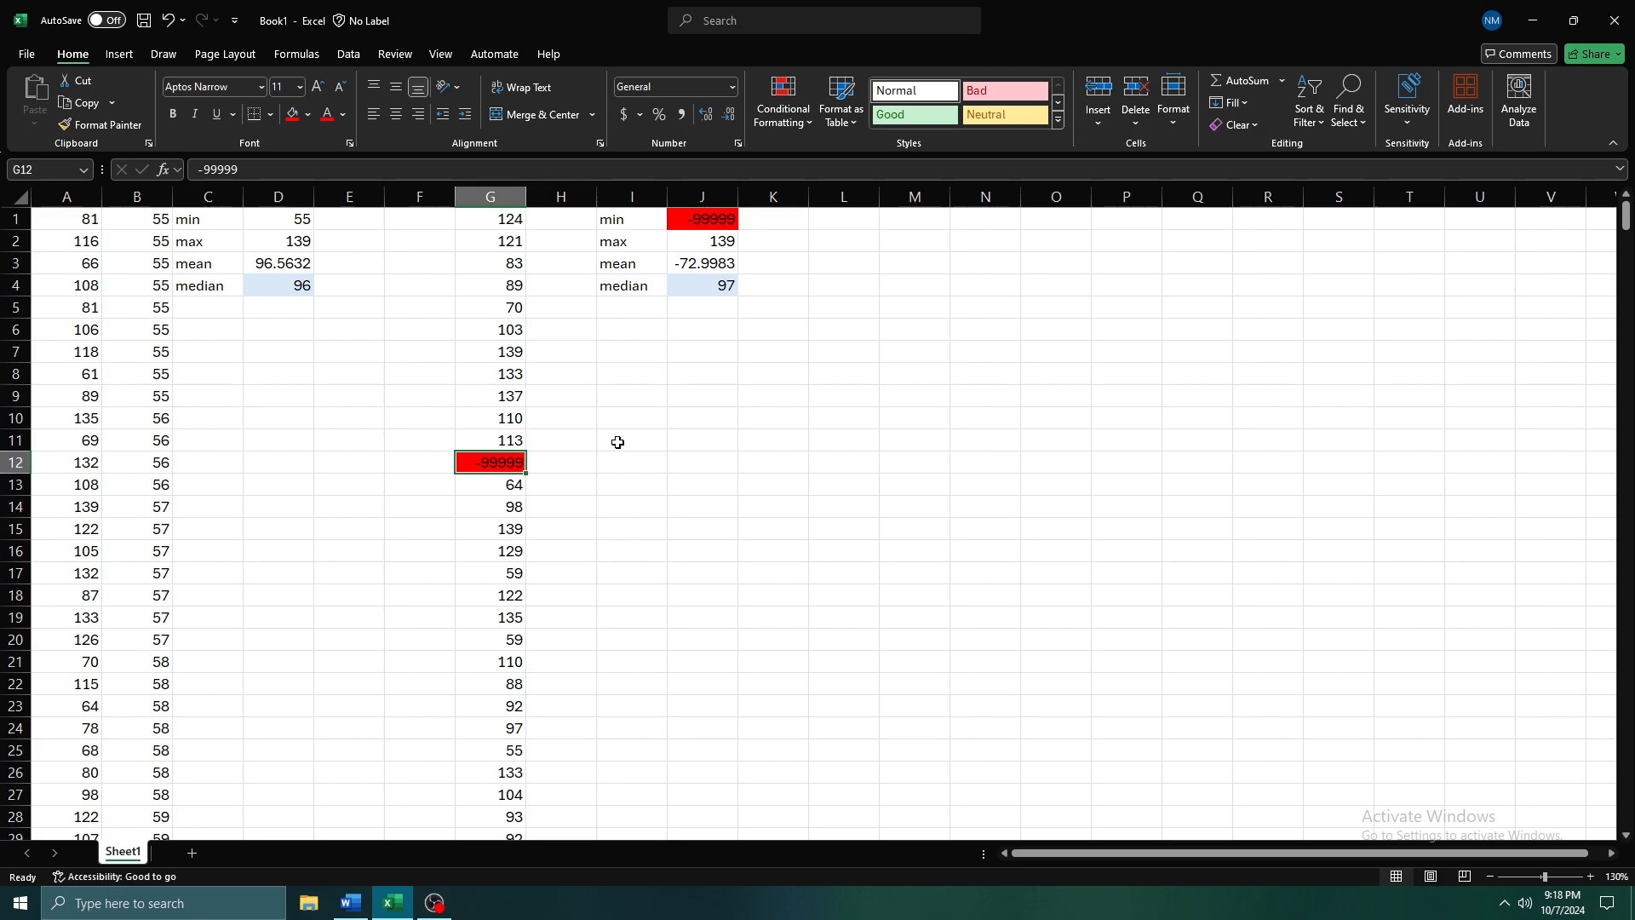
{"action": "left_click", "coordinate": [730, 262]}
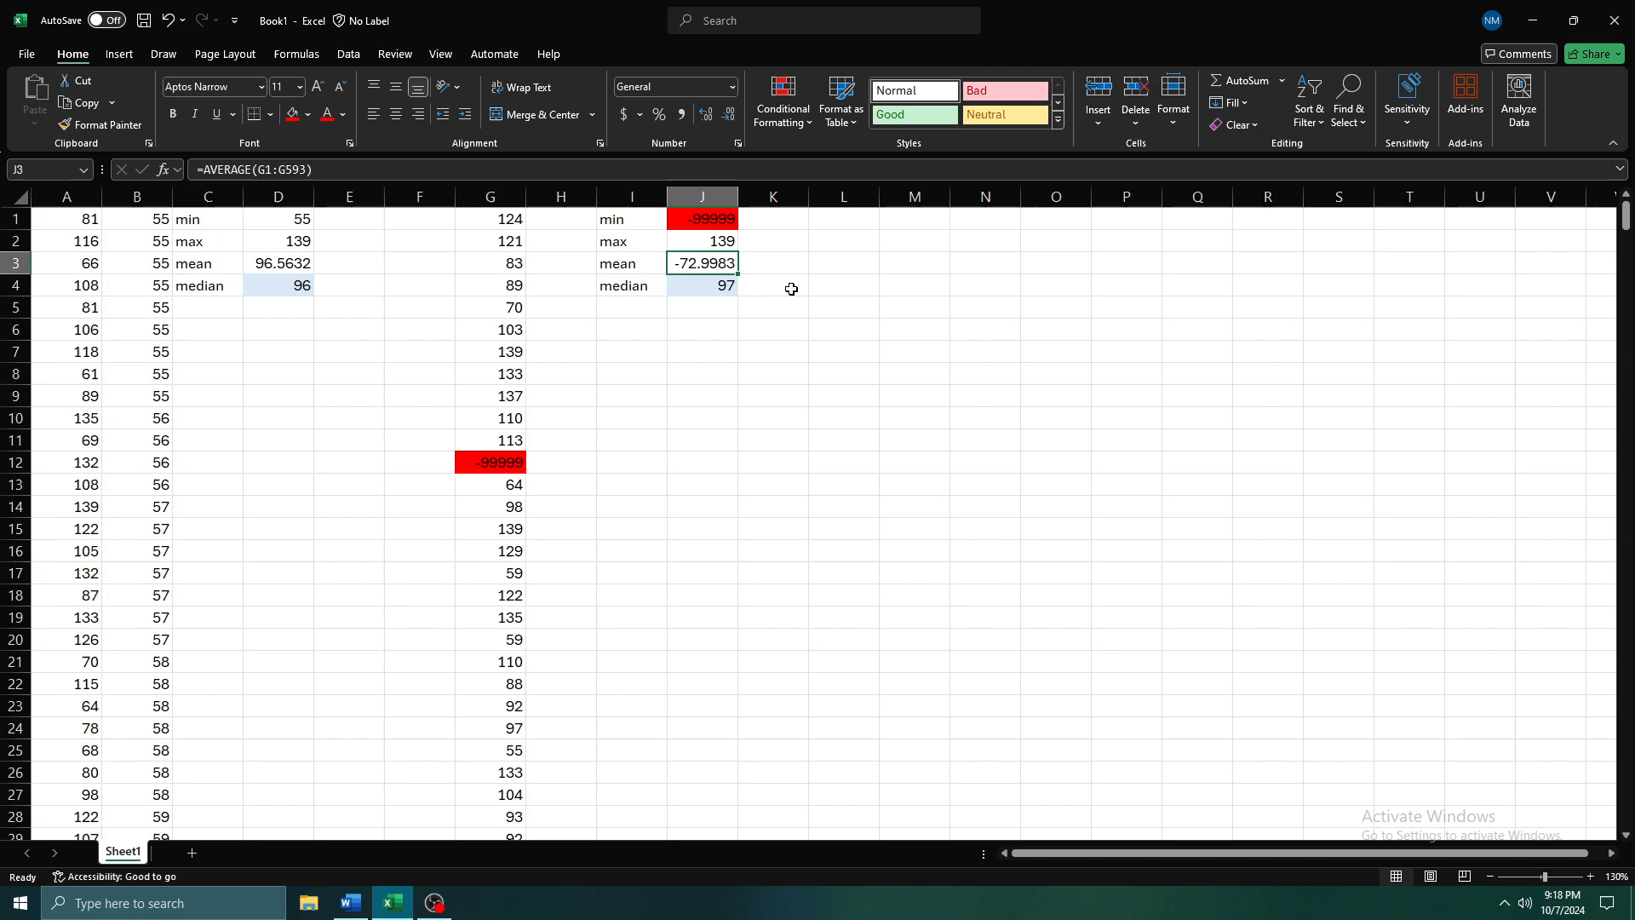
{"action": "left_click", "coordinate": [726, 286]}
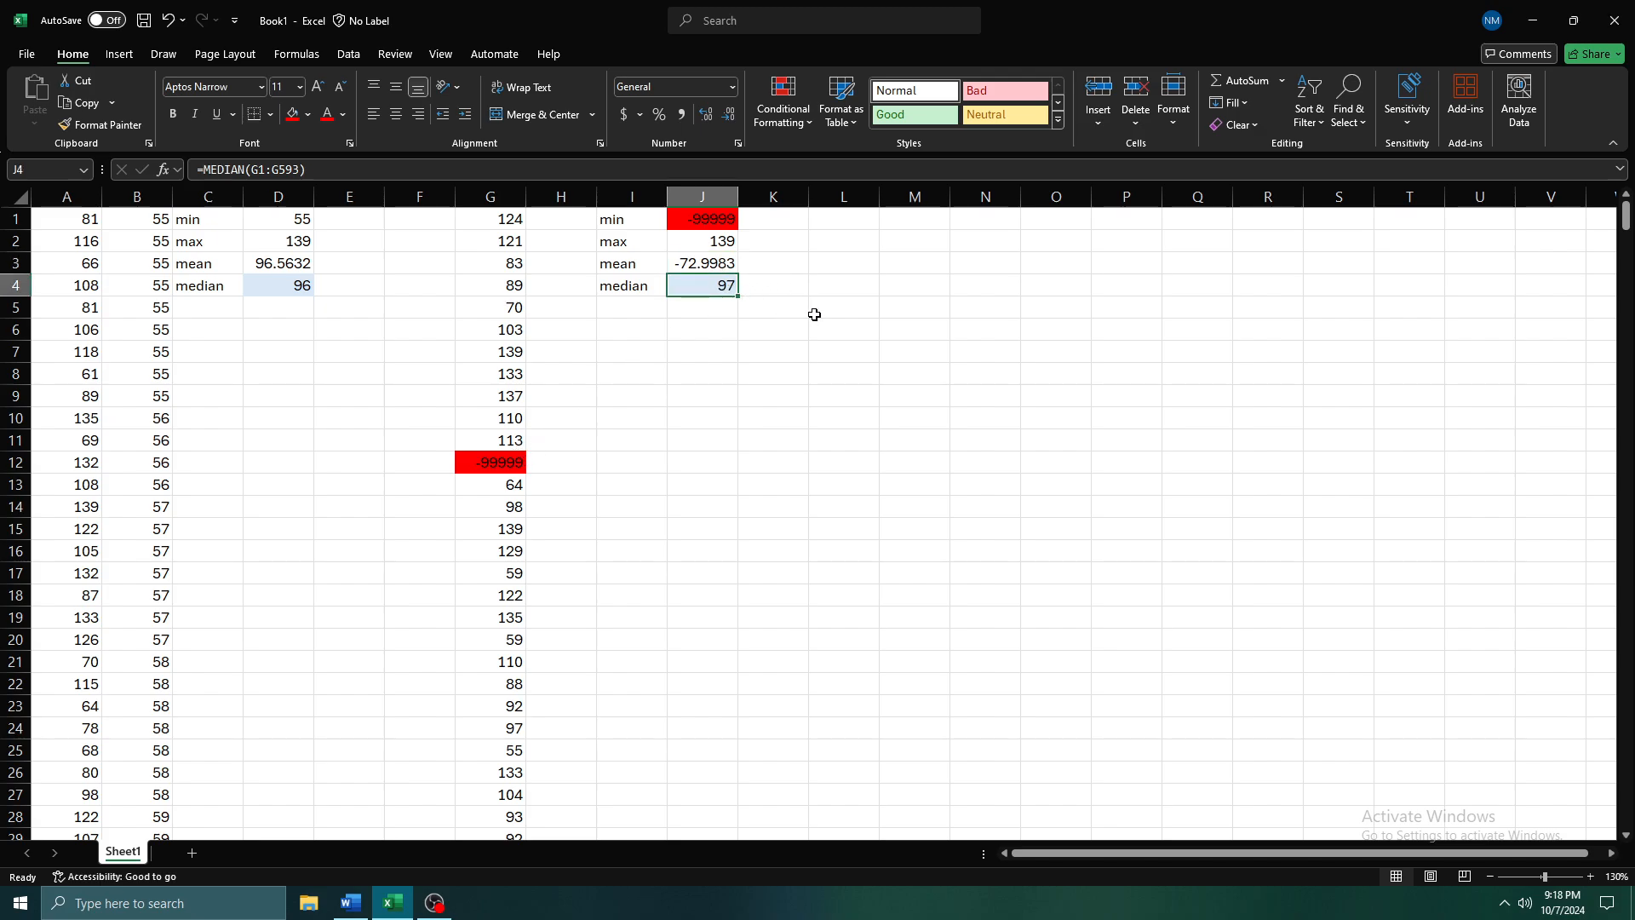
Enter the question 'how do we determine whether the mean of the median is a better measure of center?' in J11
{"action": "left_click", "coordinate": [707, 436]}
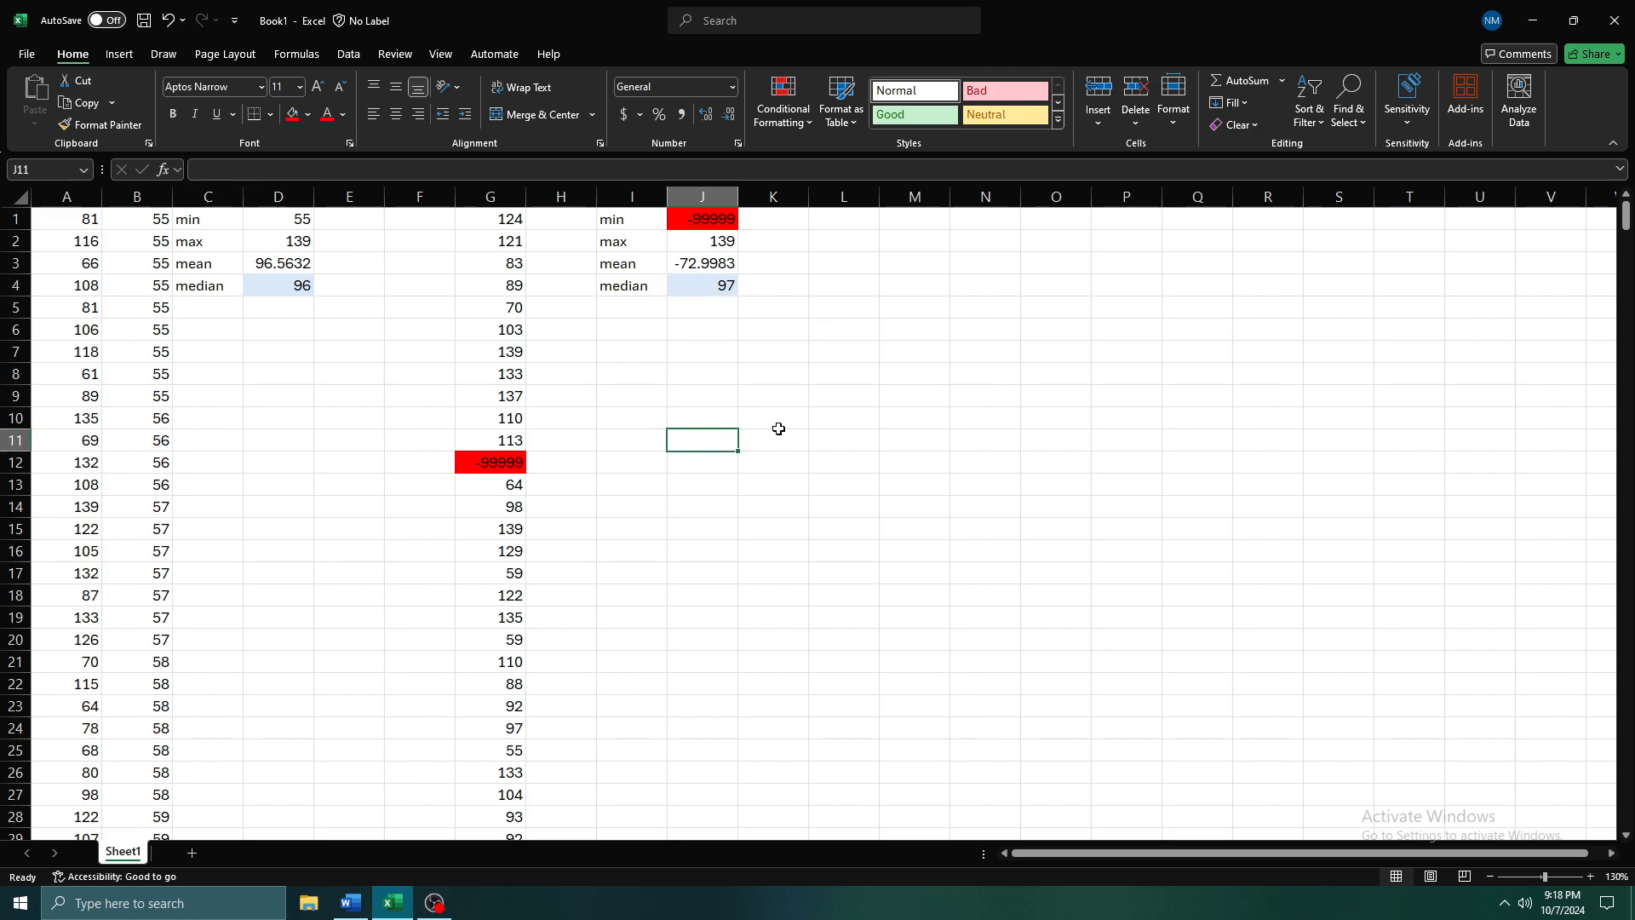
{"action": "type", "text": "how do we d"}
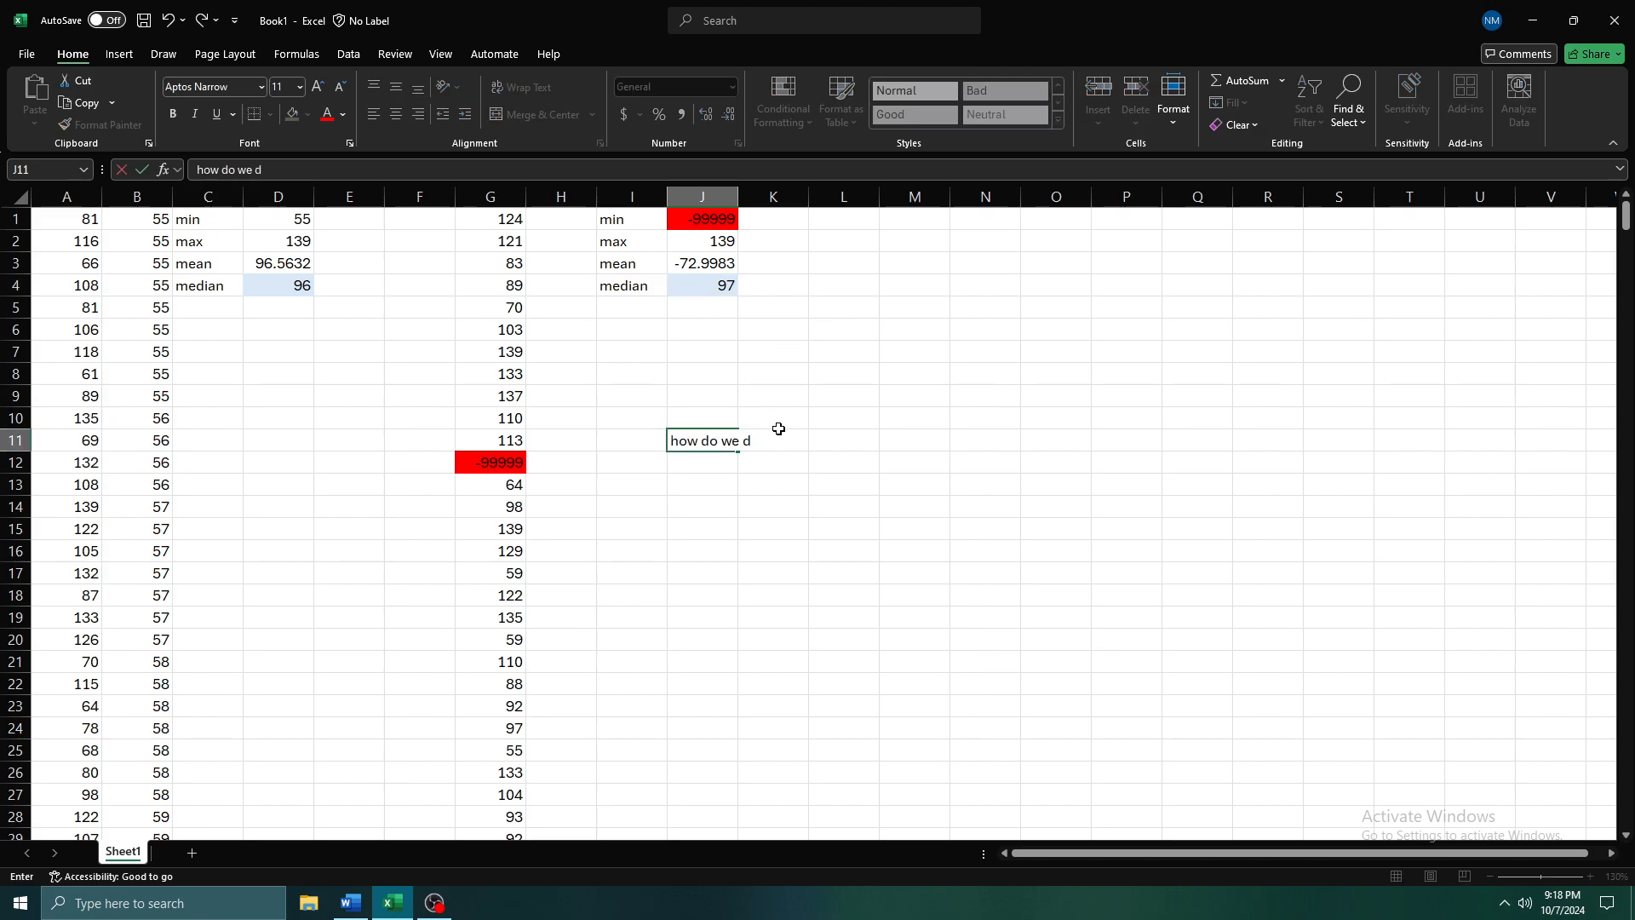
{"action": "type", "text": "etermine whether t"}
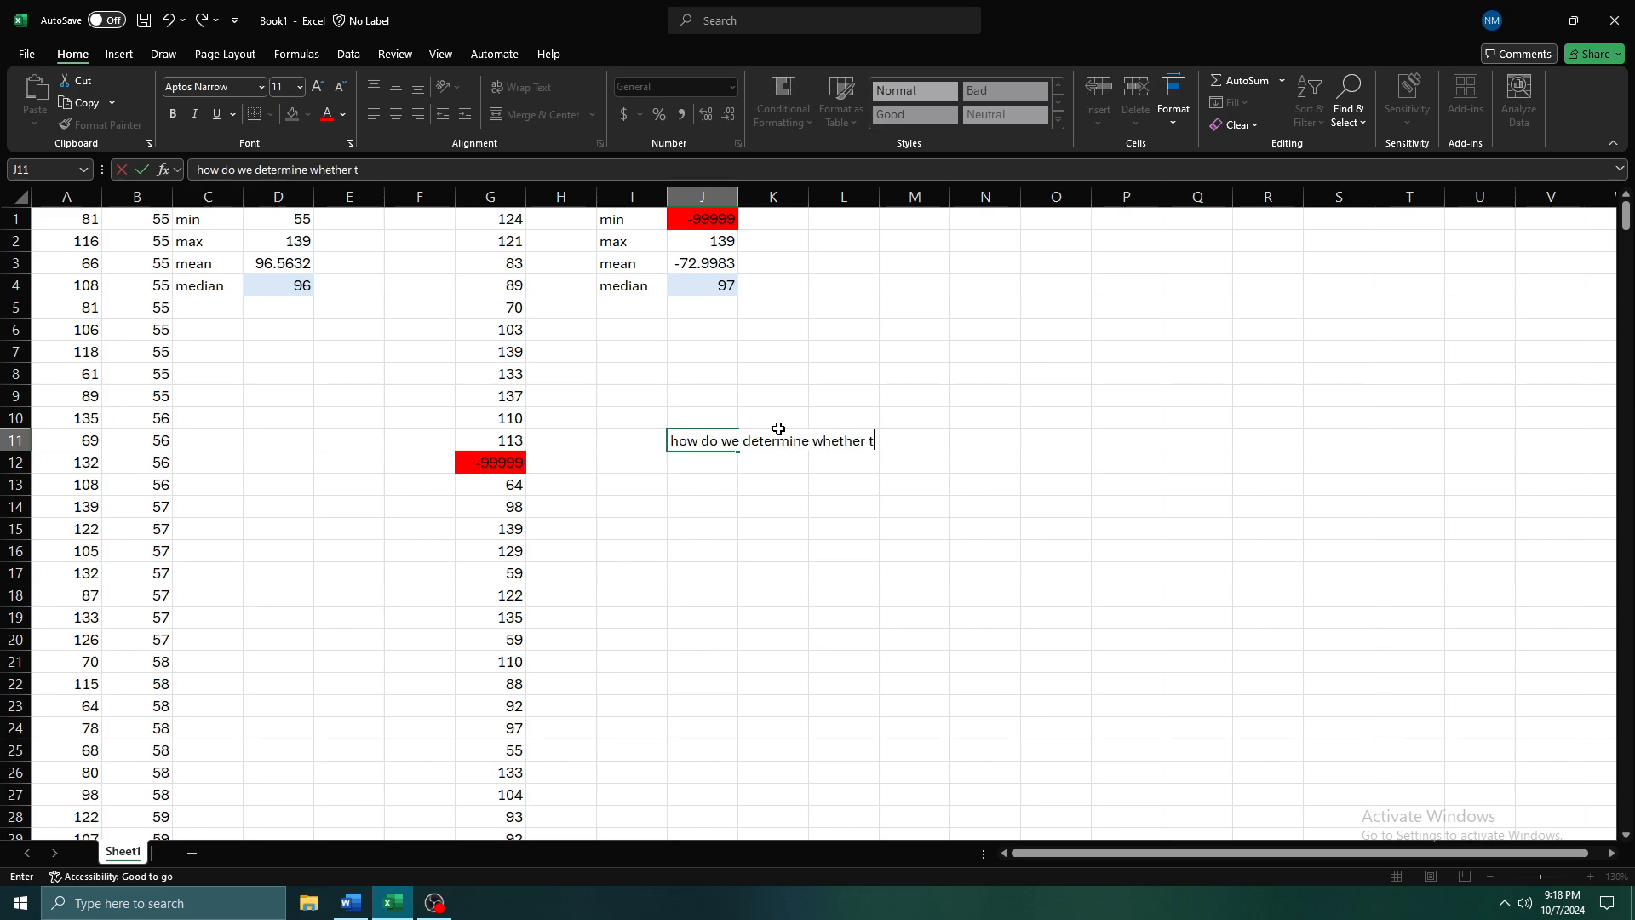
{"action": "type", "text": "he mean of trhe m"}
{"action": "key", "text": "BackSpace"}
{"action": "key", "text": "BackSpace"}
{"action": "type", "text": "he median is a b"}
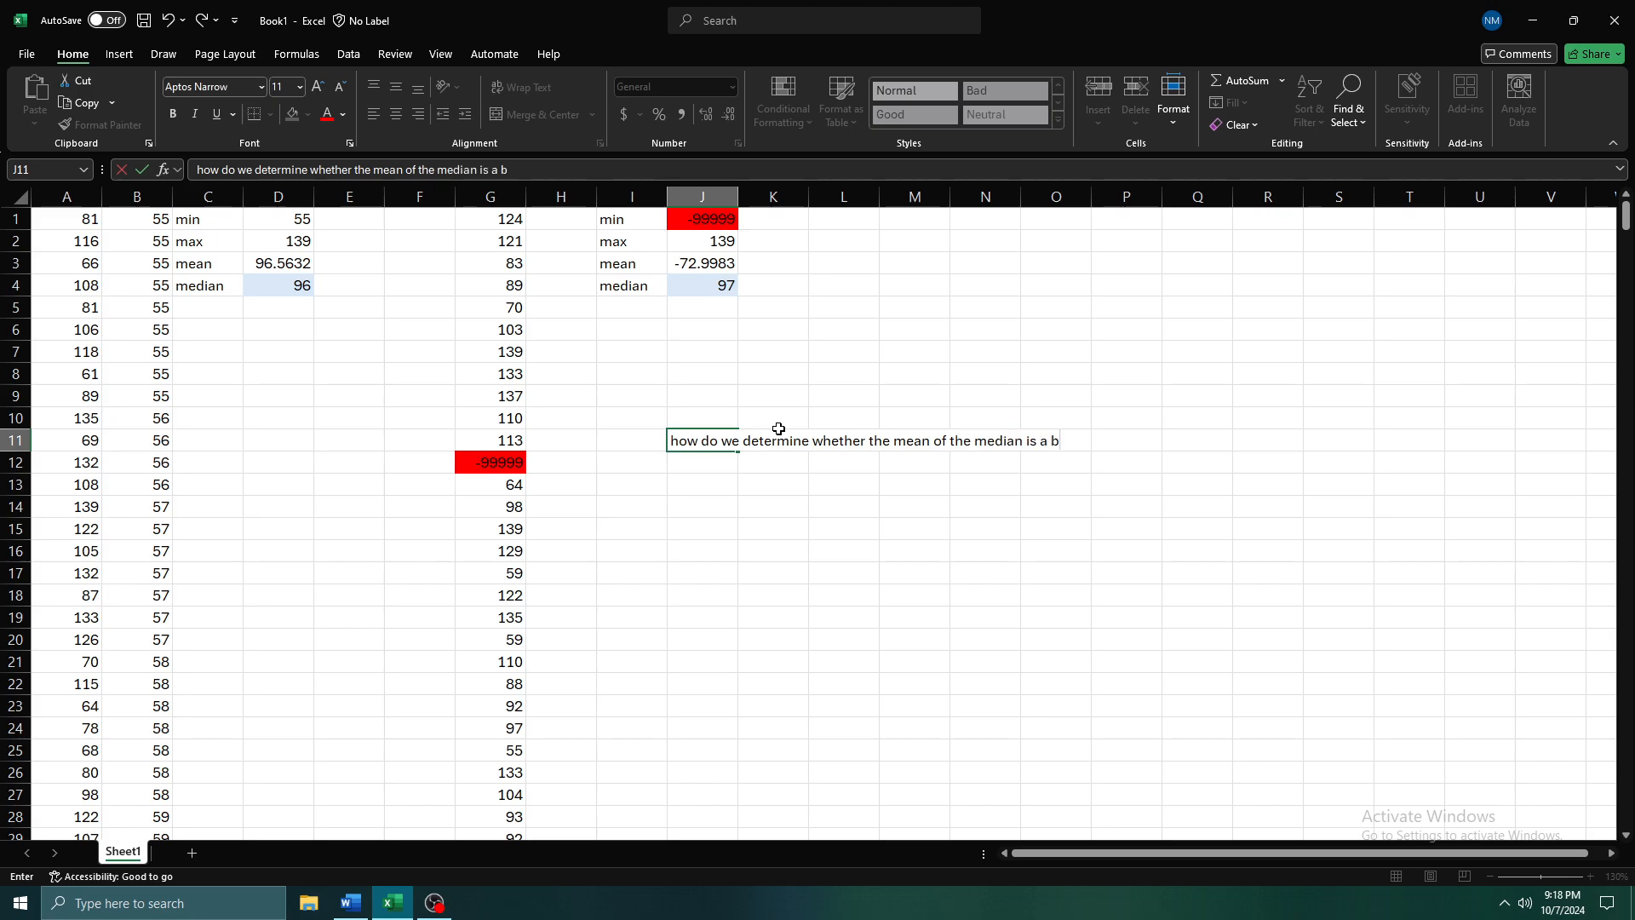
{"action": "type", "text": "etter measure of center?"}
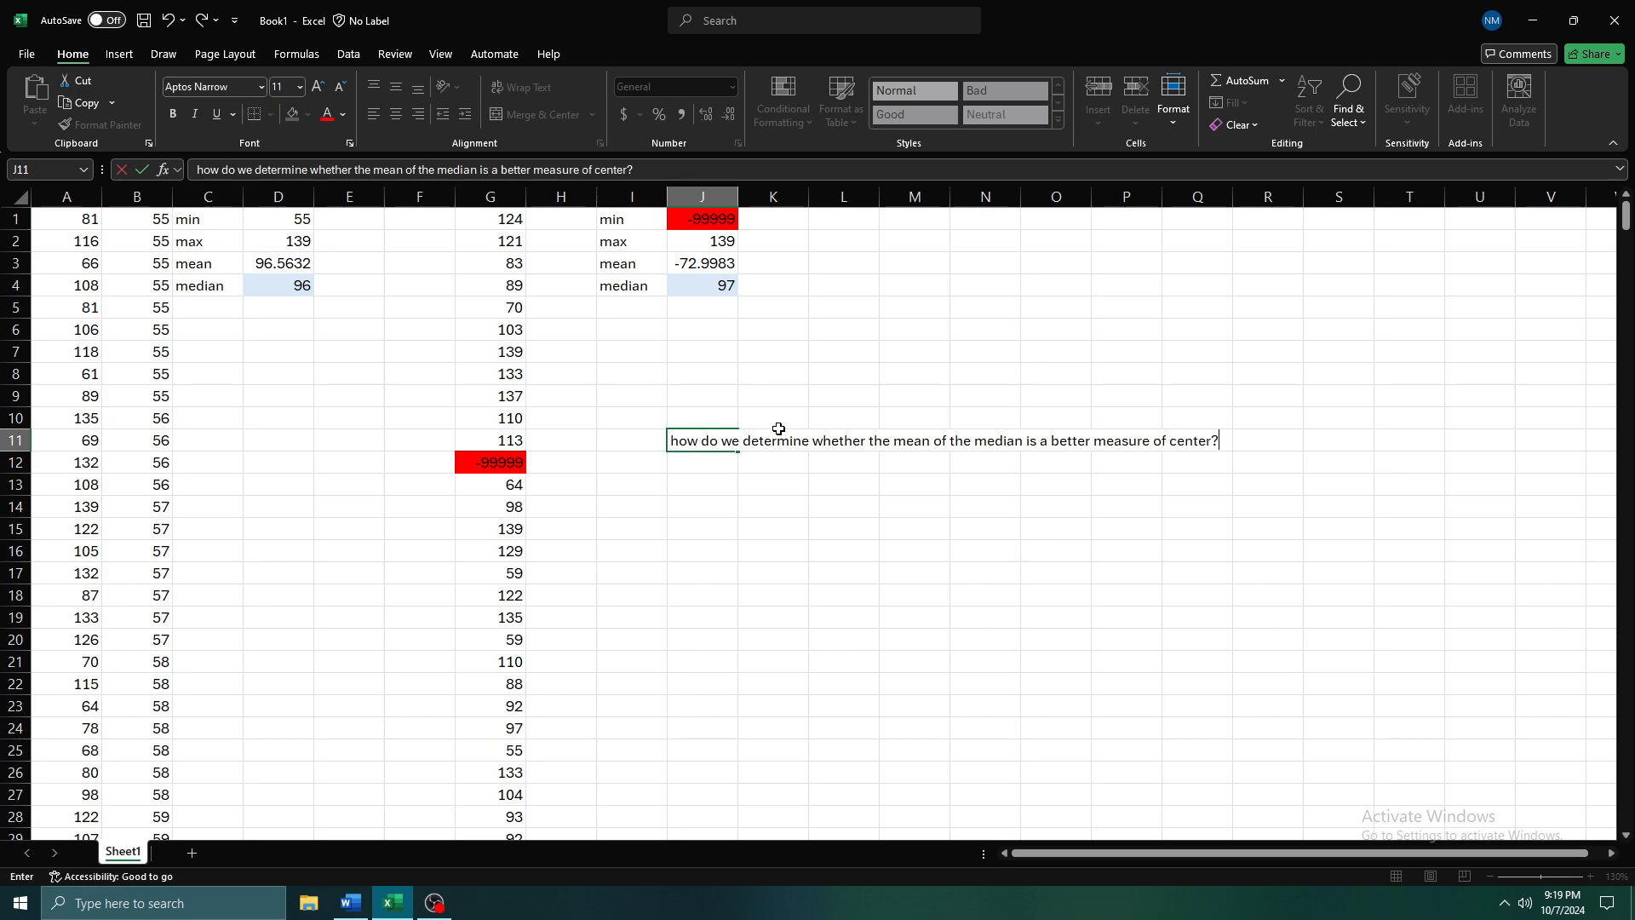
{"action": "key", "text": "Return"}
{"action": "key", "text": "Return"}
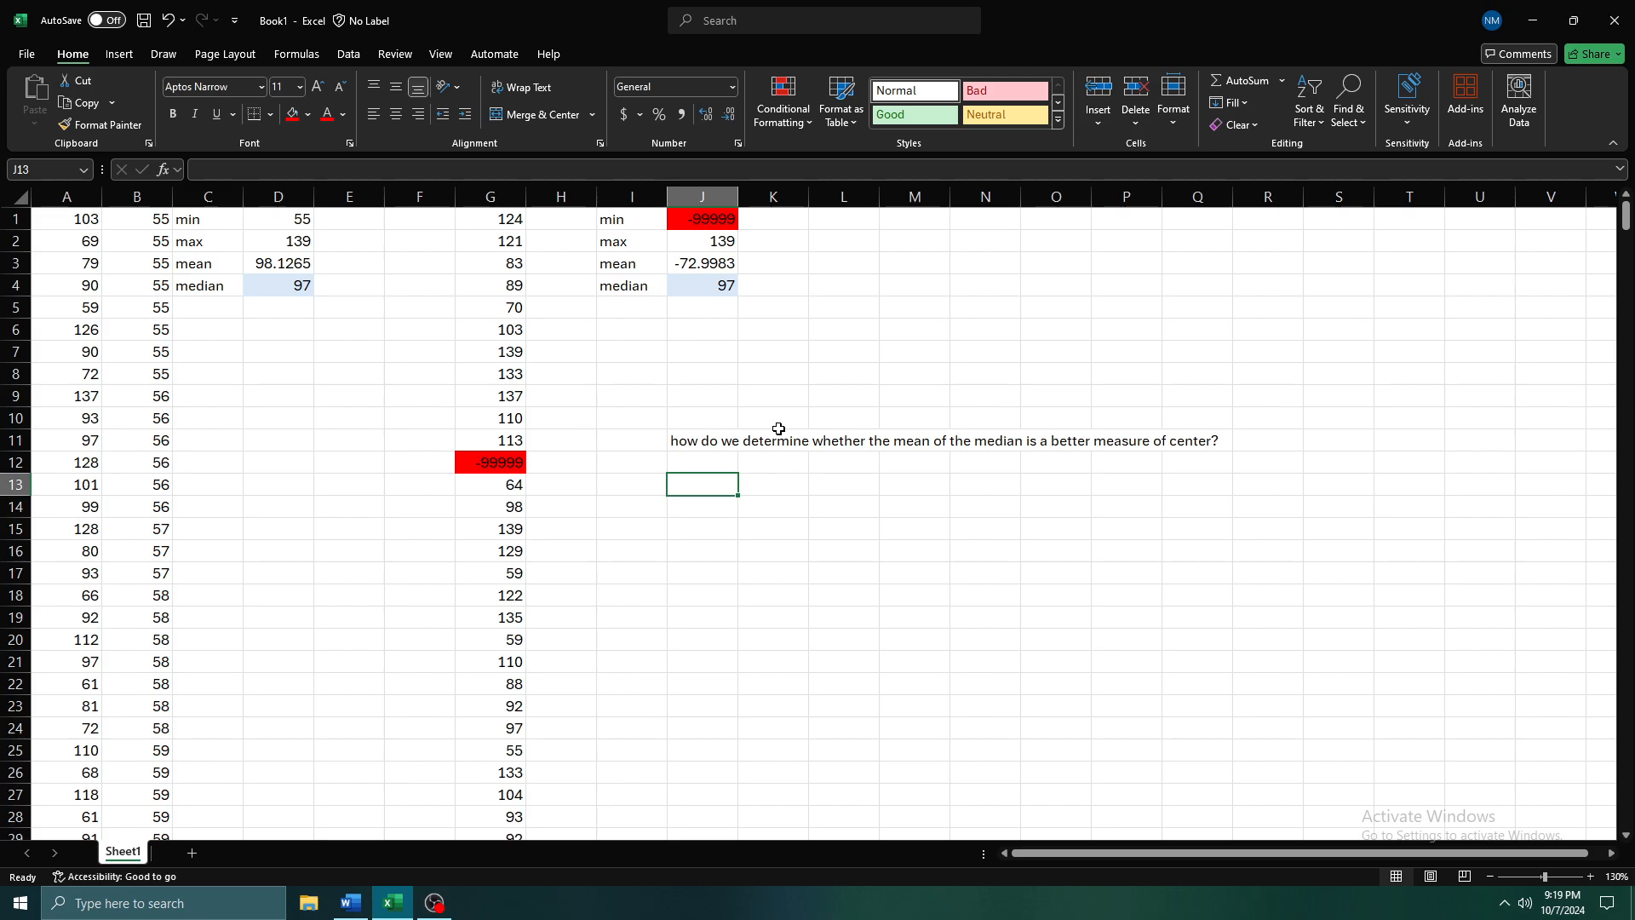
Add the guiding question 'ARE THERE OUTLIERS????' in J13
{"action": "type", "text": "ARE THERE O"}
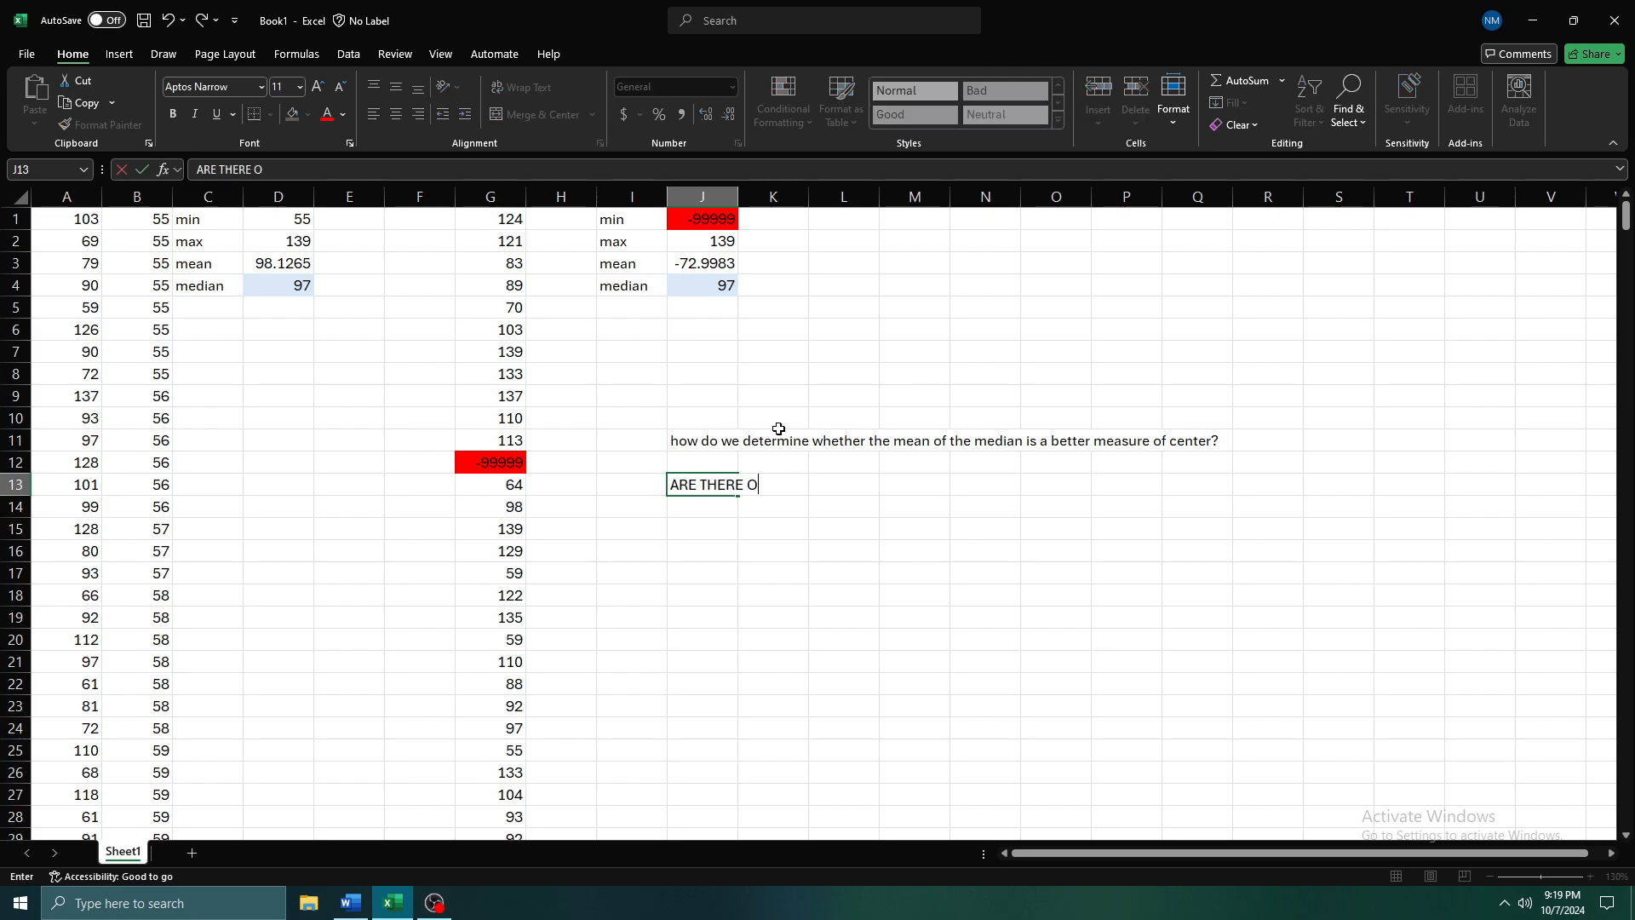
{"action": "type", "text": "UTLIERS????"}
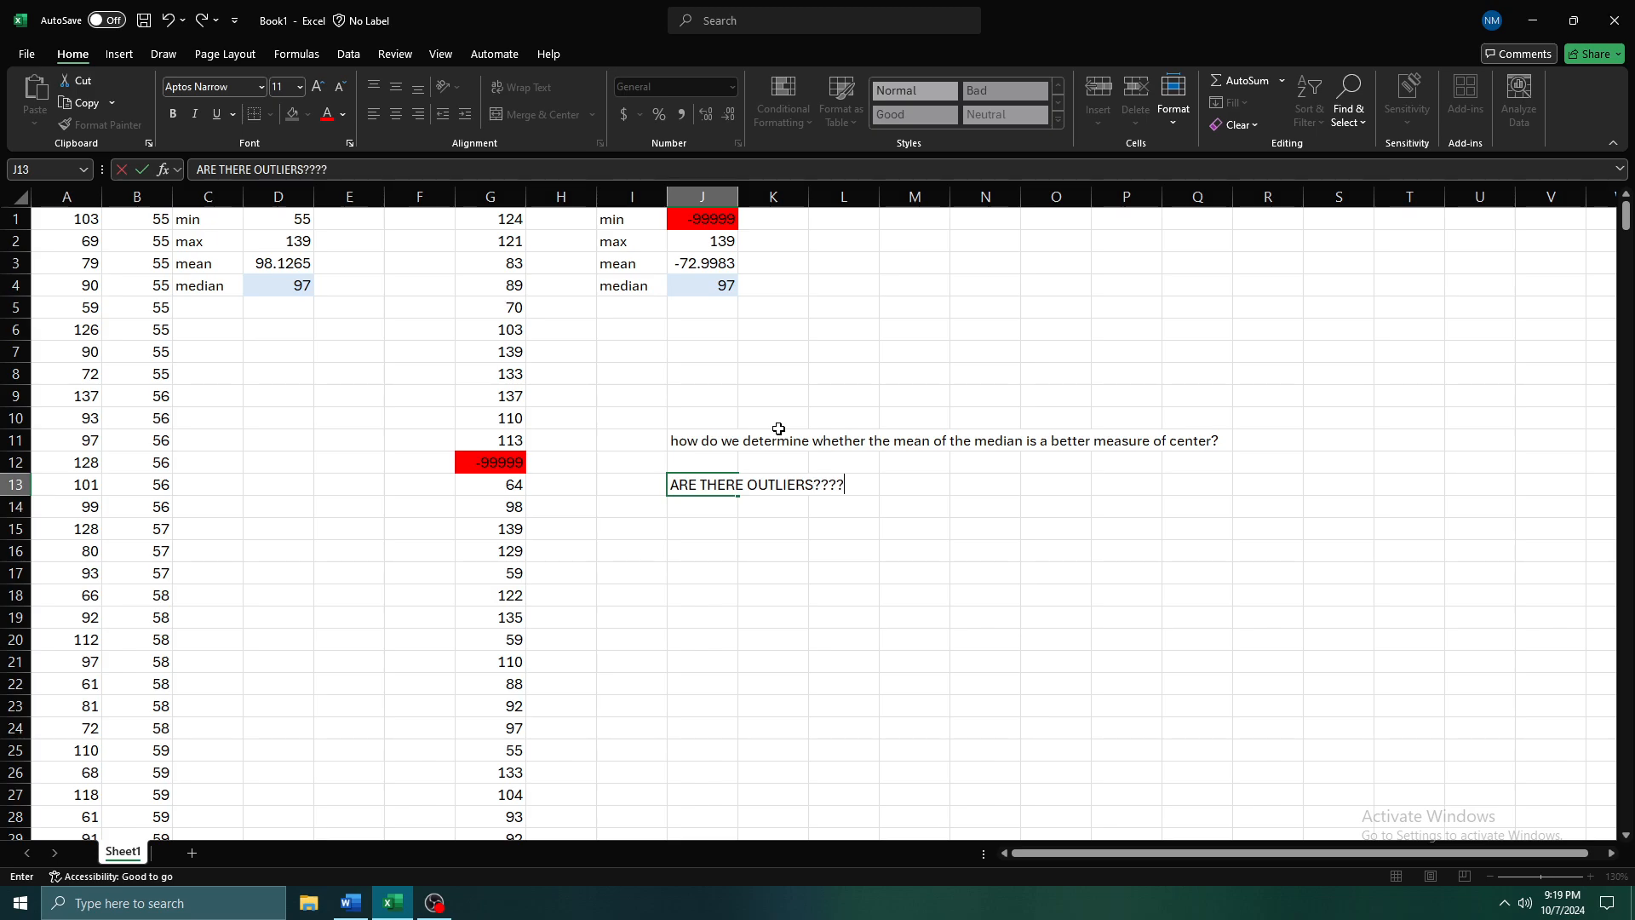
{"action": "key", "text": "Return"}
{"action": "key", "text": "Return"}
Enter 'IF yes -->' in J15 and 'Use the median' in K15
{"action": "type", "text": "IF yes,"}
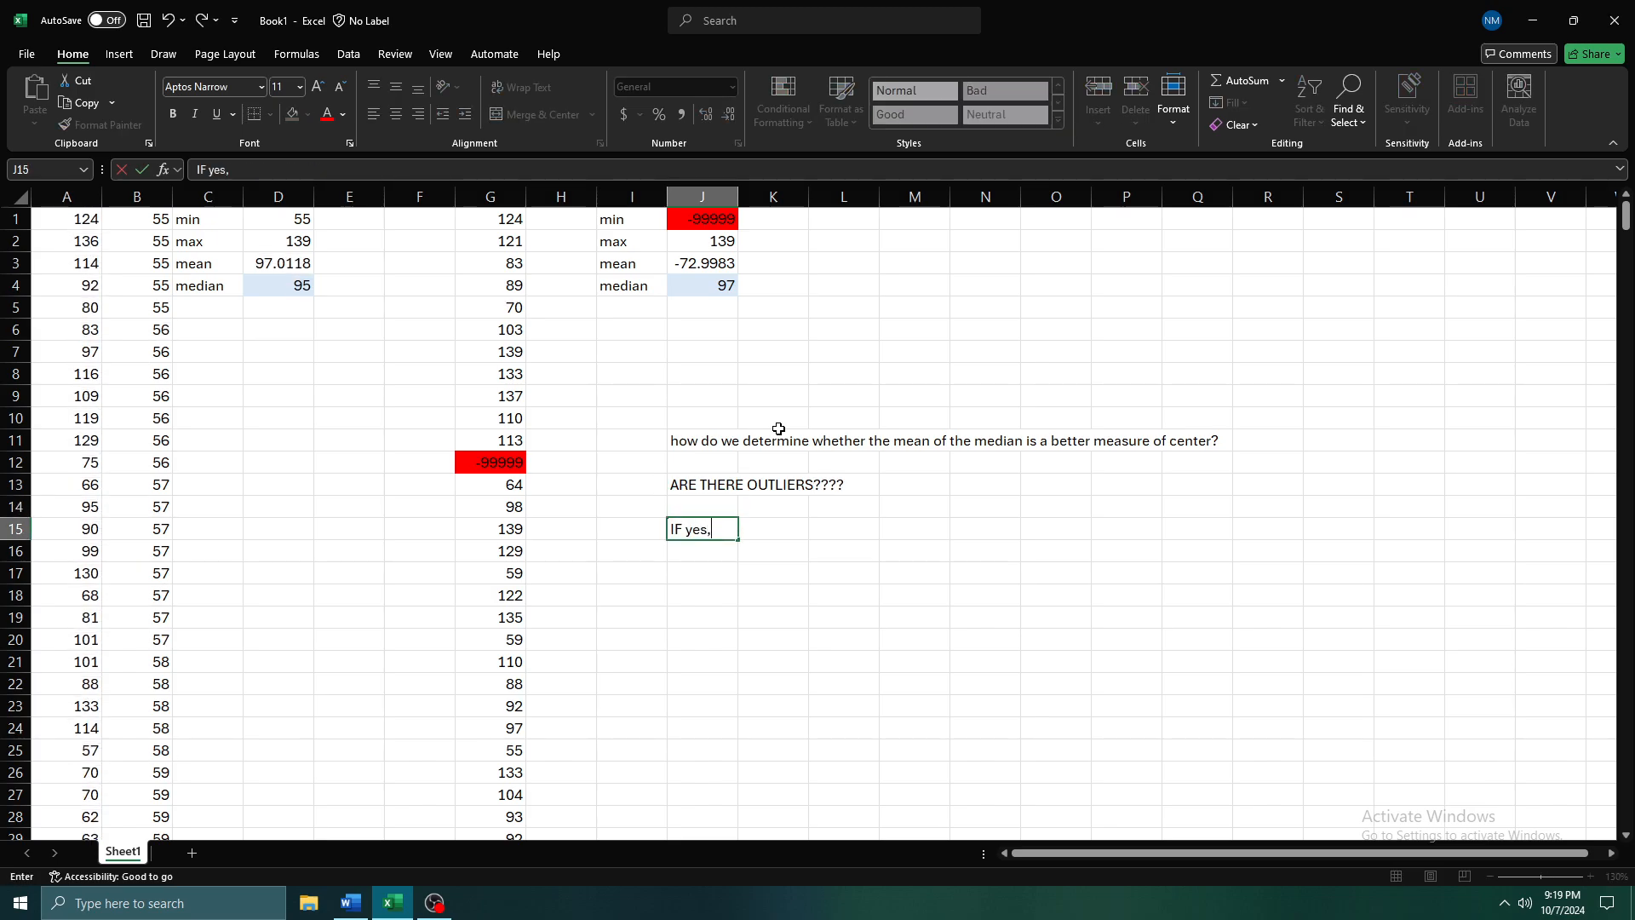
{"action": "key", "text": "BackSpace"}
{"action": "type", "text": "-->"}
{"action": "key", "text": "Tab"}
{"action": "type", "text": "Use the"}
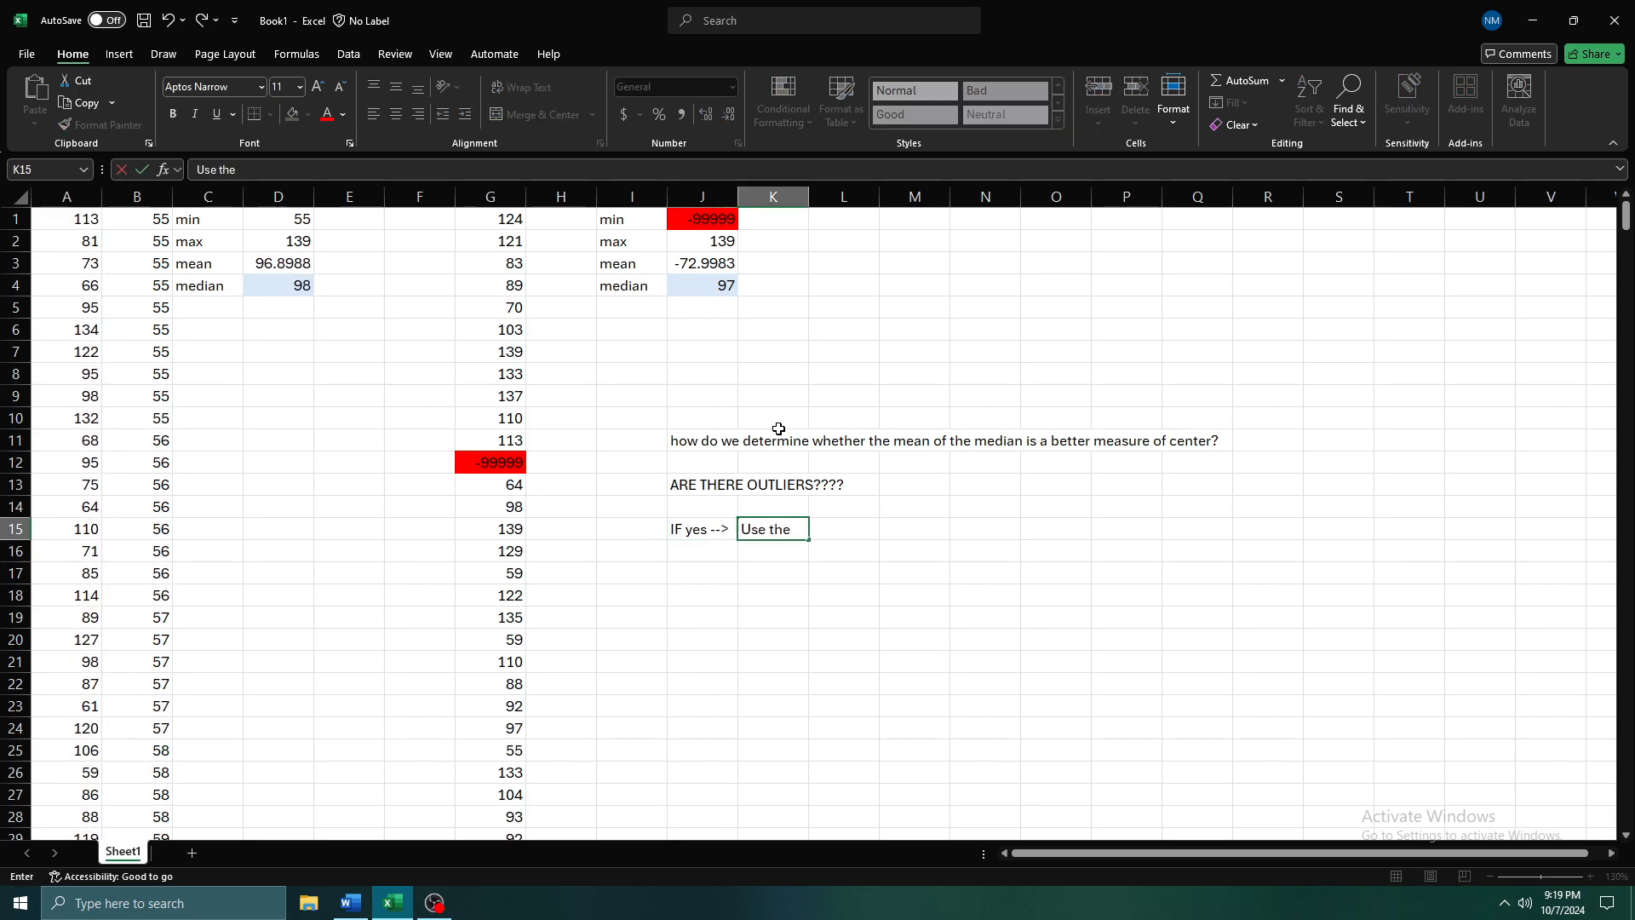
{"action": "type", "text": " median"}
{"action": "key", "text": "Up"}
{"action": "key", "text": "Up"}
{"action": "key", "text": "Up"}
{"action": "key", "text": "Up"}
{"action": "key", "text": "Up"}
{"action": "key", "text": "Up"}
{"action": "key", "text": "Up"}
{"action": "key", "text": "Up"}
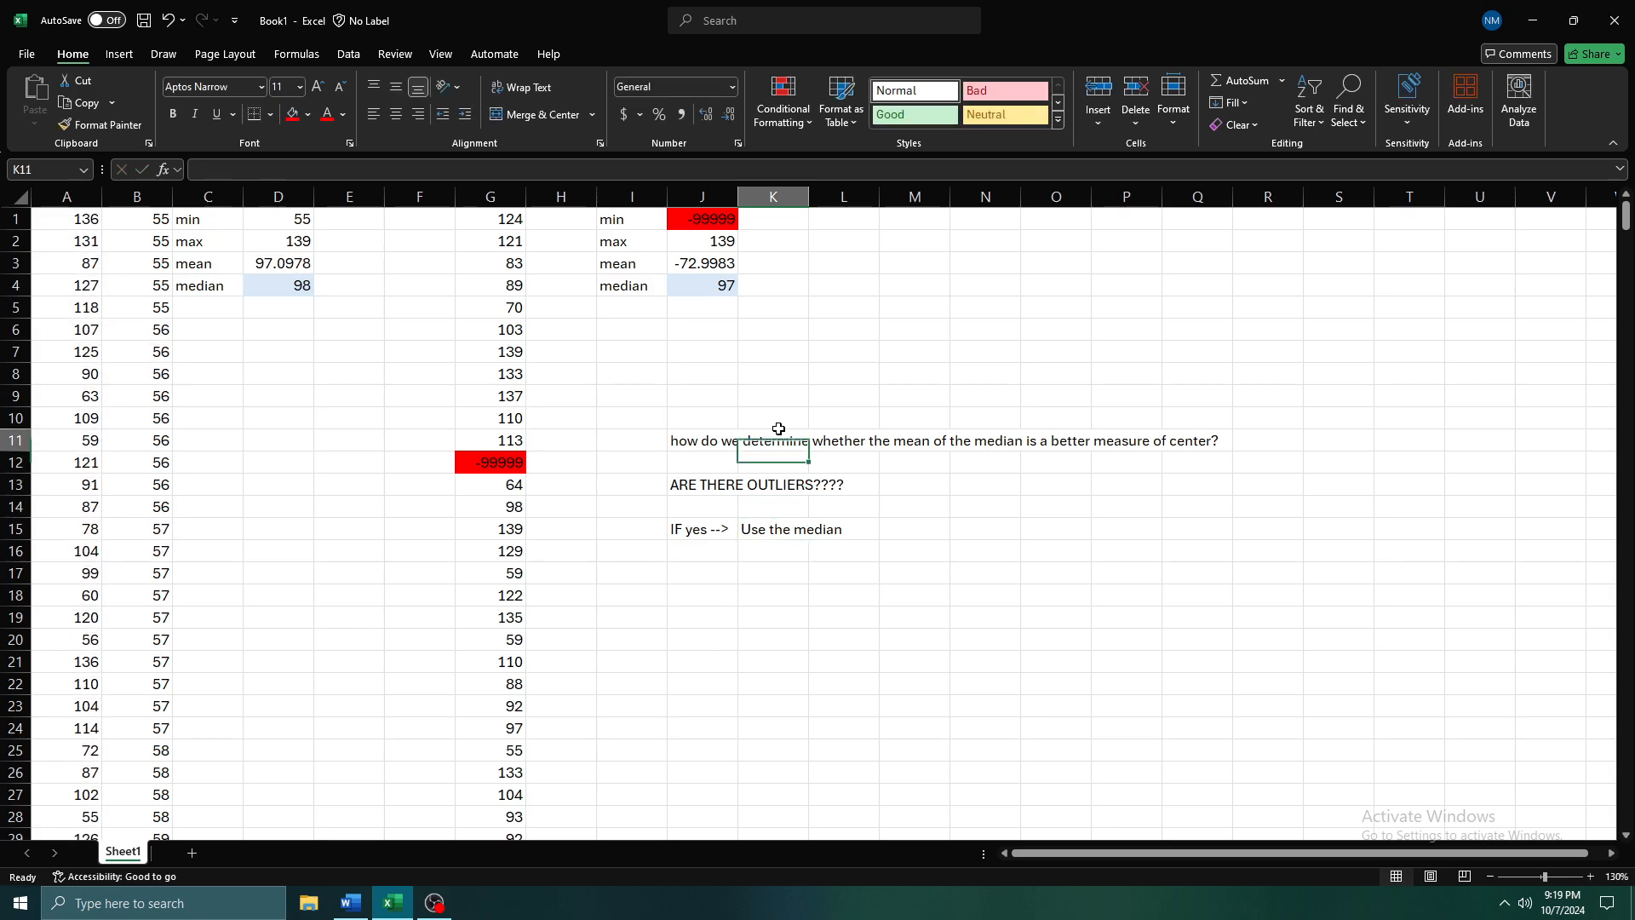
Examine the median in J4 and the mean in J3 together with the outlier in G12
{"action": "left_click", "coordinate": [719, 292]}
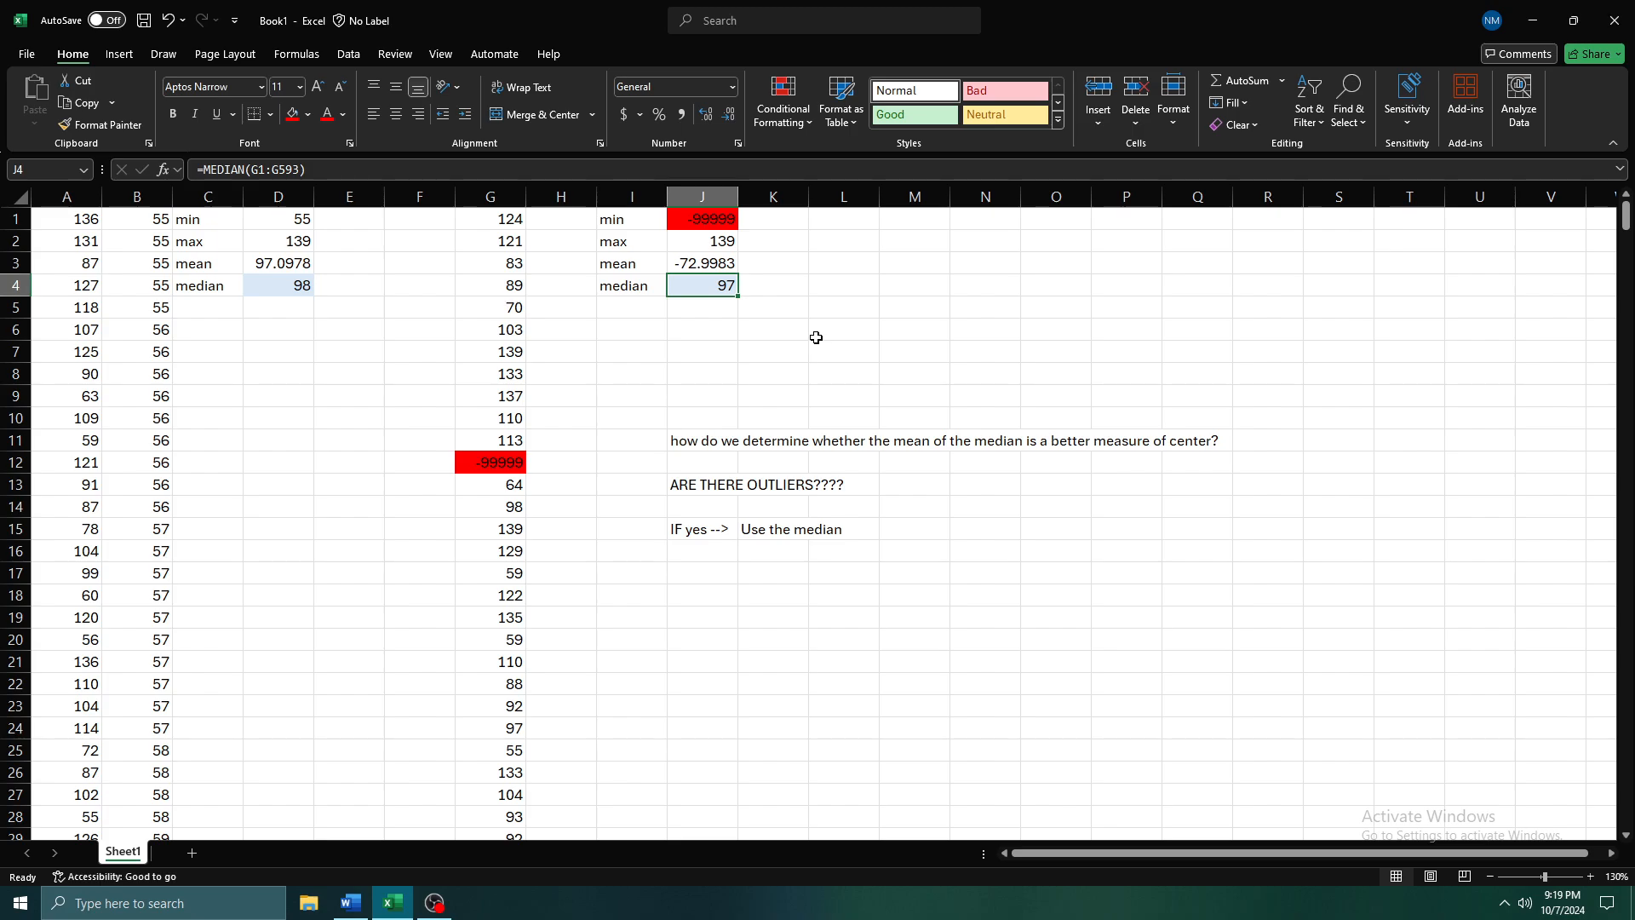
{"action": "key", "text": "Up"}
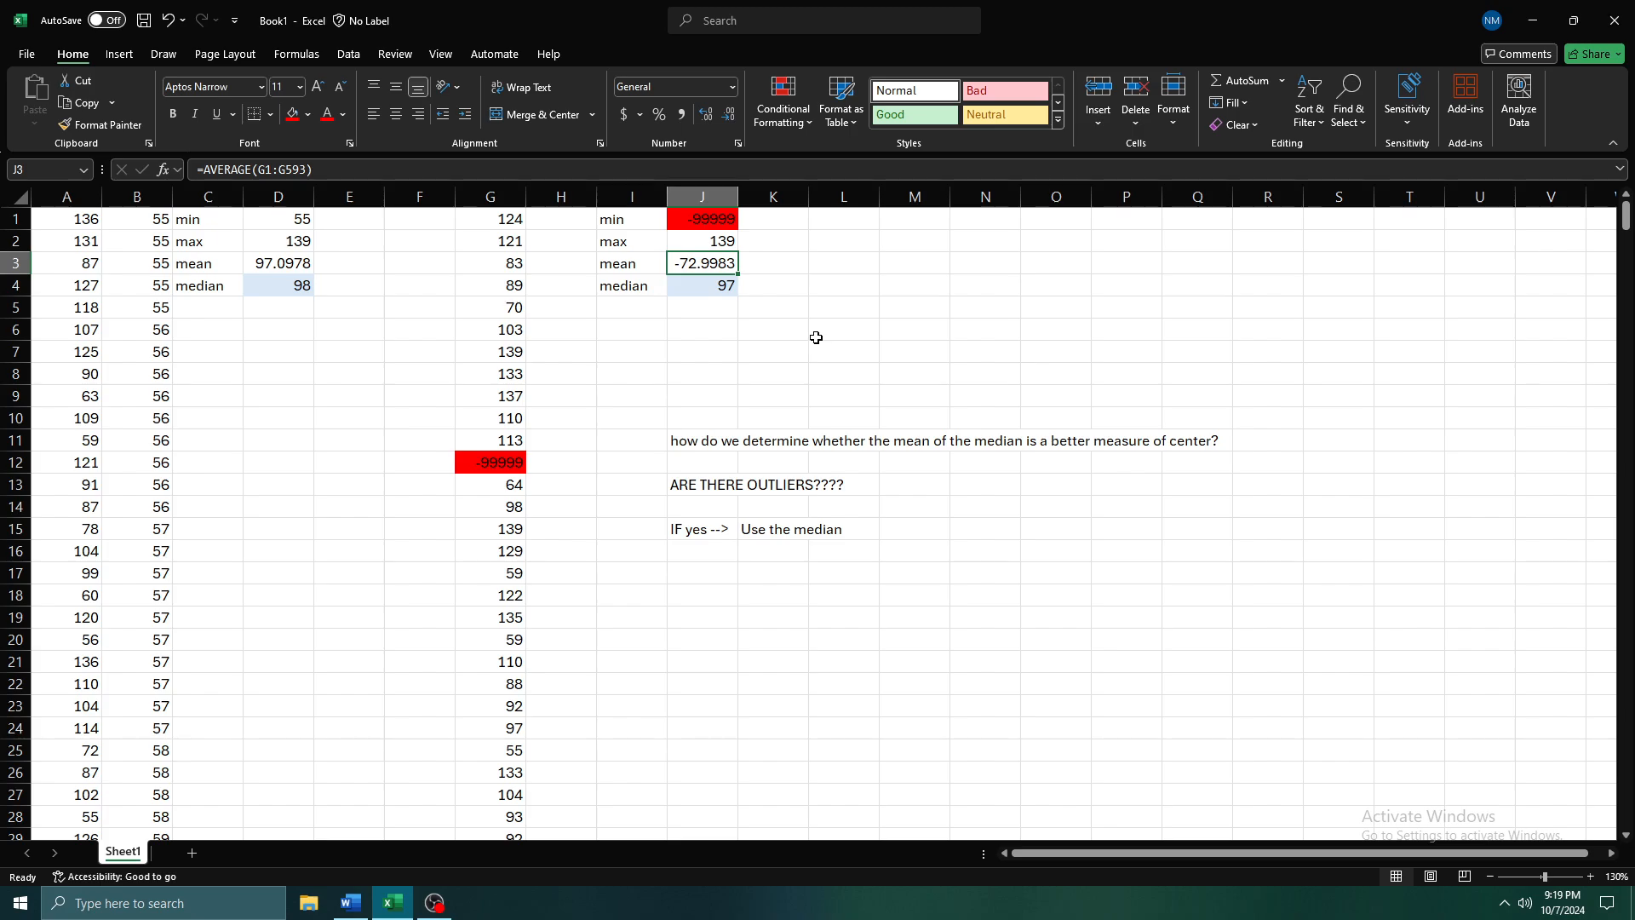
{"action": "key", "text": "Down"}
{"action": "key", "text": "Left"}
{"action": "key", "text": "Left"}
{"action": "key", "text": "Left"}
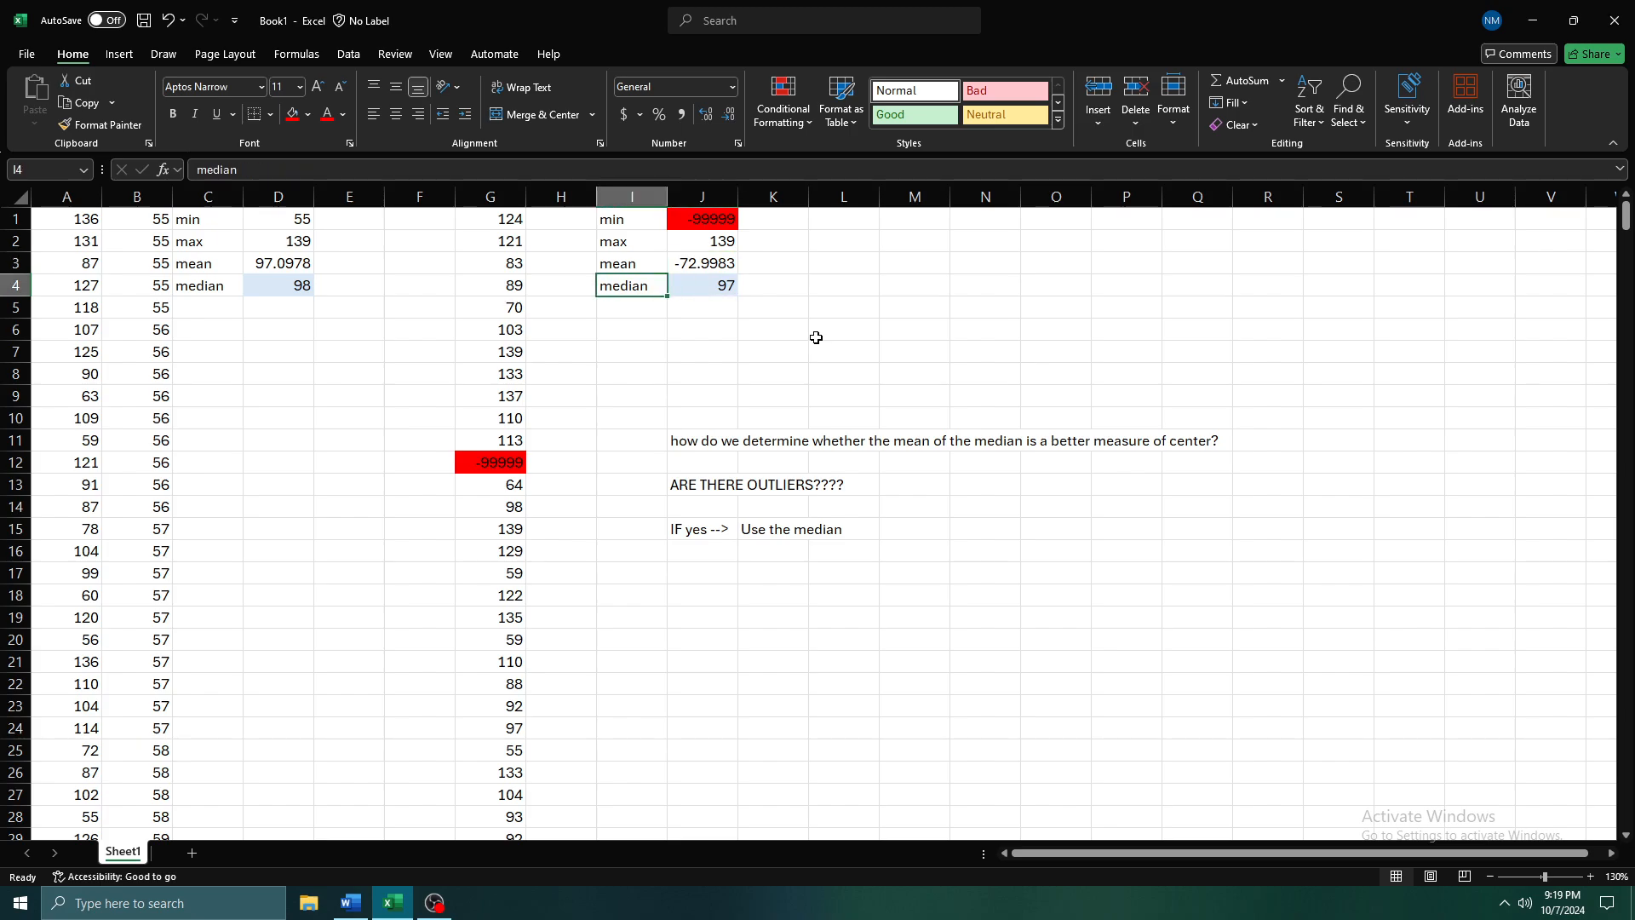
{"action": "key", "text": "Up"}
{"action": "key", "text": "Up"}
{"action": "key", "text": "Up"}
{"action": "key", "text": "Down"}
{"action": "key", "text": "Down"}
{"action": "key", "text": "Down"}
{"action": "key", "text": "Down"}
{"action": "key", "text": "Down"}
{"action": "key", "text": "Down"}
{"action": "key", "text": "Down"}
{"action": "key", "text": "Down"}
{"action": "key", "text": "Down"}
{"action": "key", "text": "Down"}
{"action": "key", "text": "Down"}
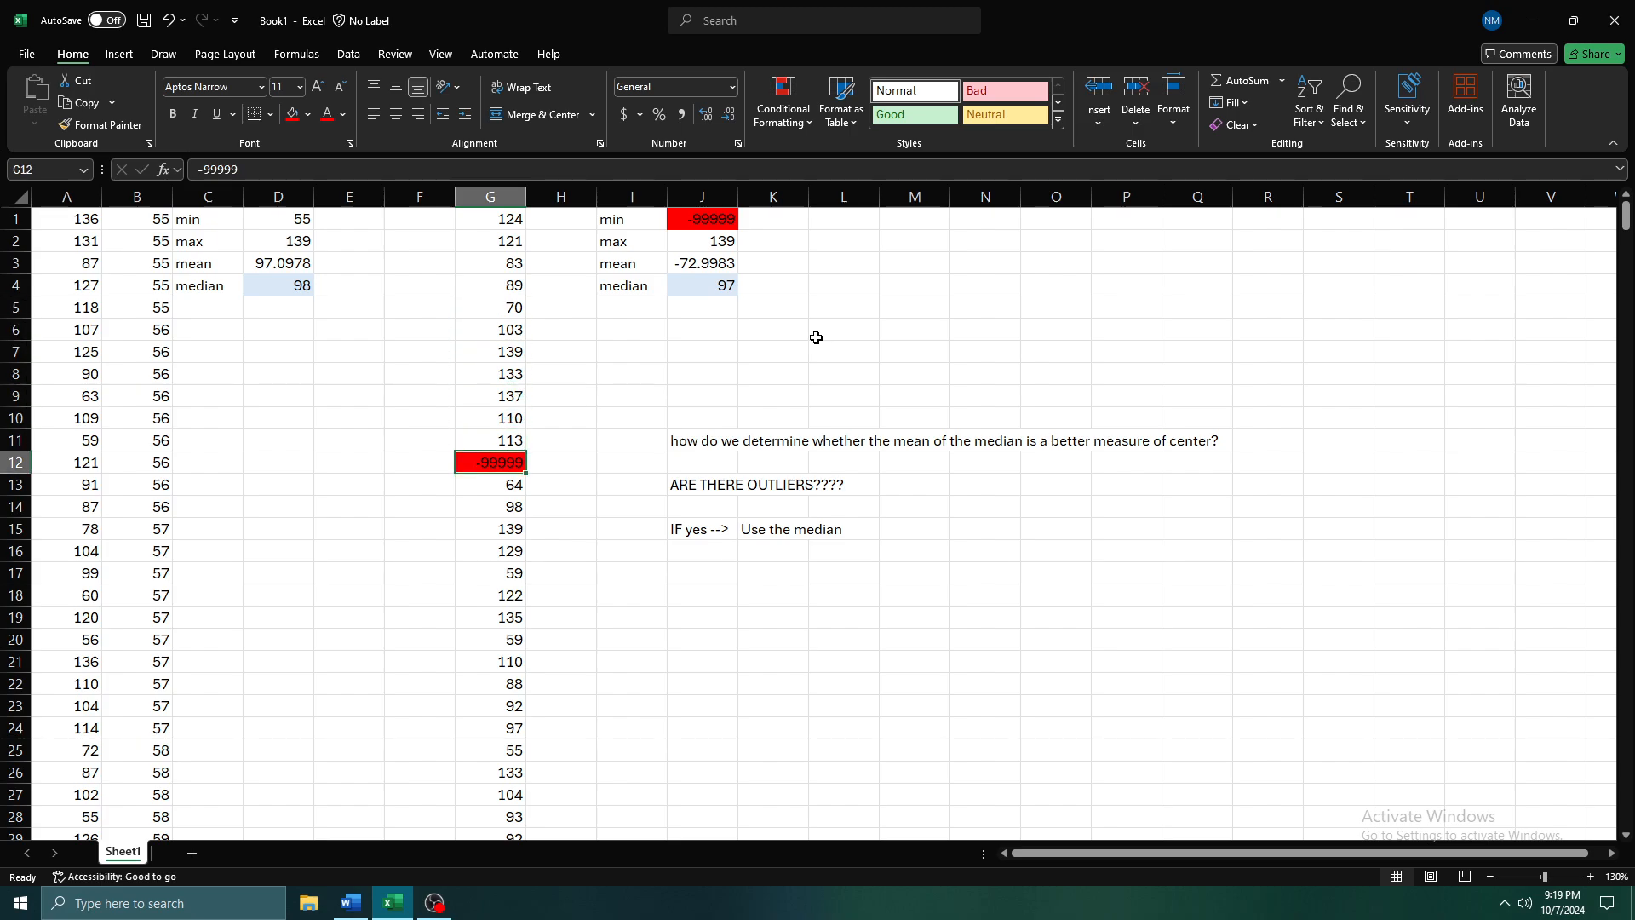
{"action": "key", "text": "Right"}
{"action": "key", "text": "Right"}
{"action": "key", "text": "Right"}
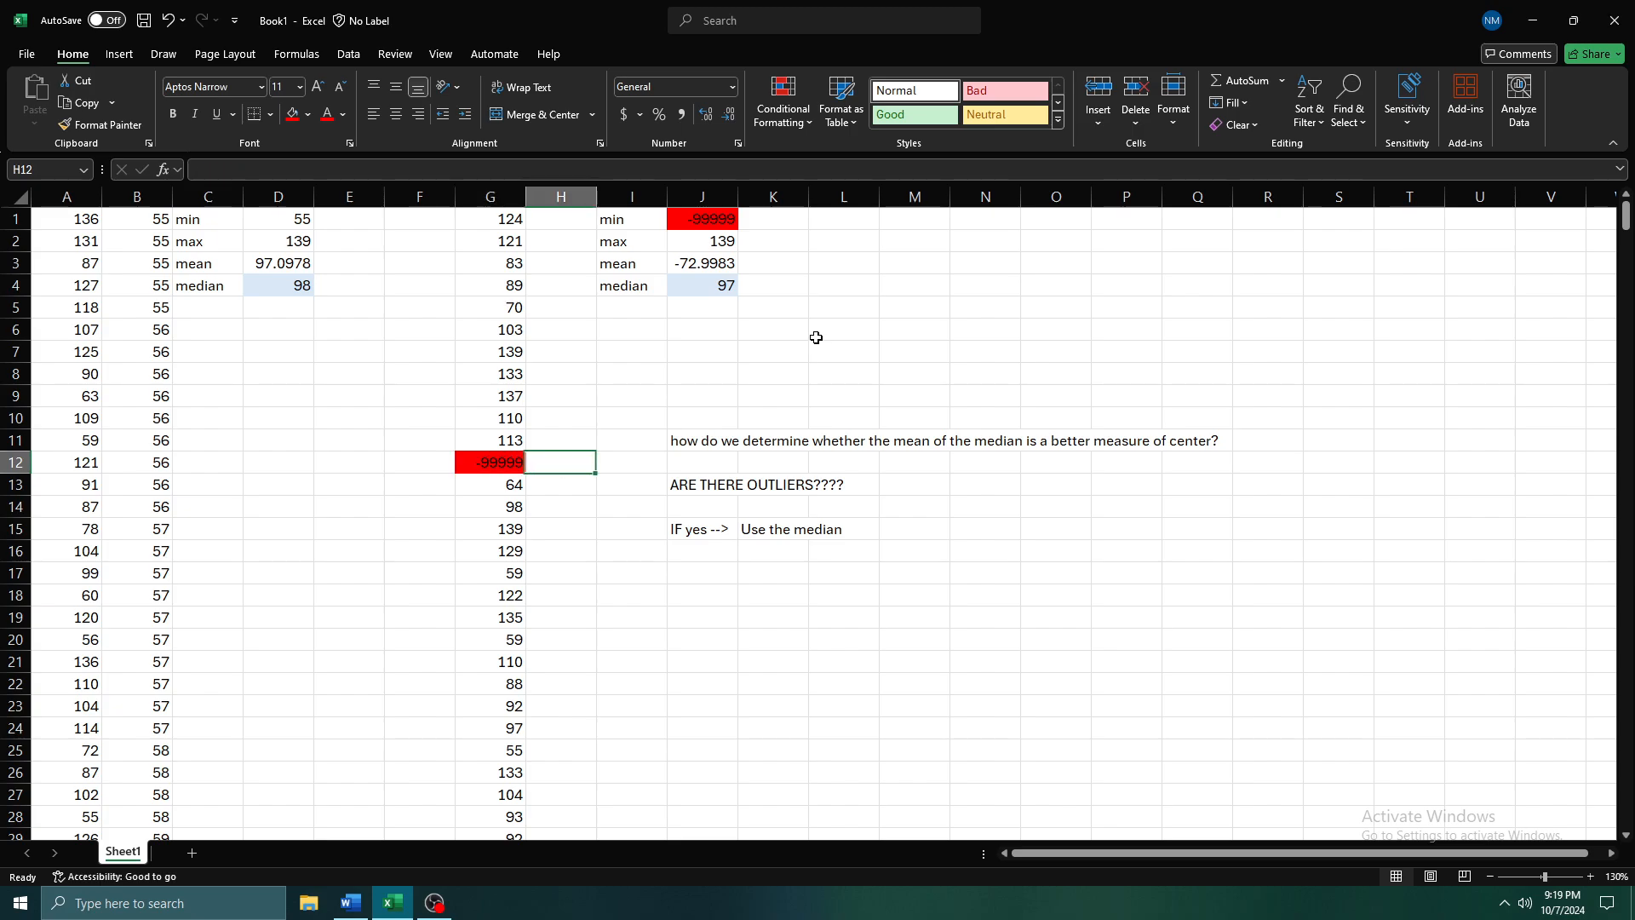
Compare the mean in J3 with the individual values down column G
{"action": "key", "text": "Up"}
{"action": "key", "text": "Up"}
{"action": "key", "text": "Up"}
{"action": "key", "text": "Up"}
{"action": "key", "text": "Up"}
{"action": "key", "text": "Up"}
{"action": "key", "text": "Up"}
{"action": "key", "text": "Up"}
{"action": "key", "text": "Up"}
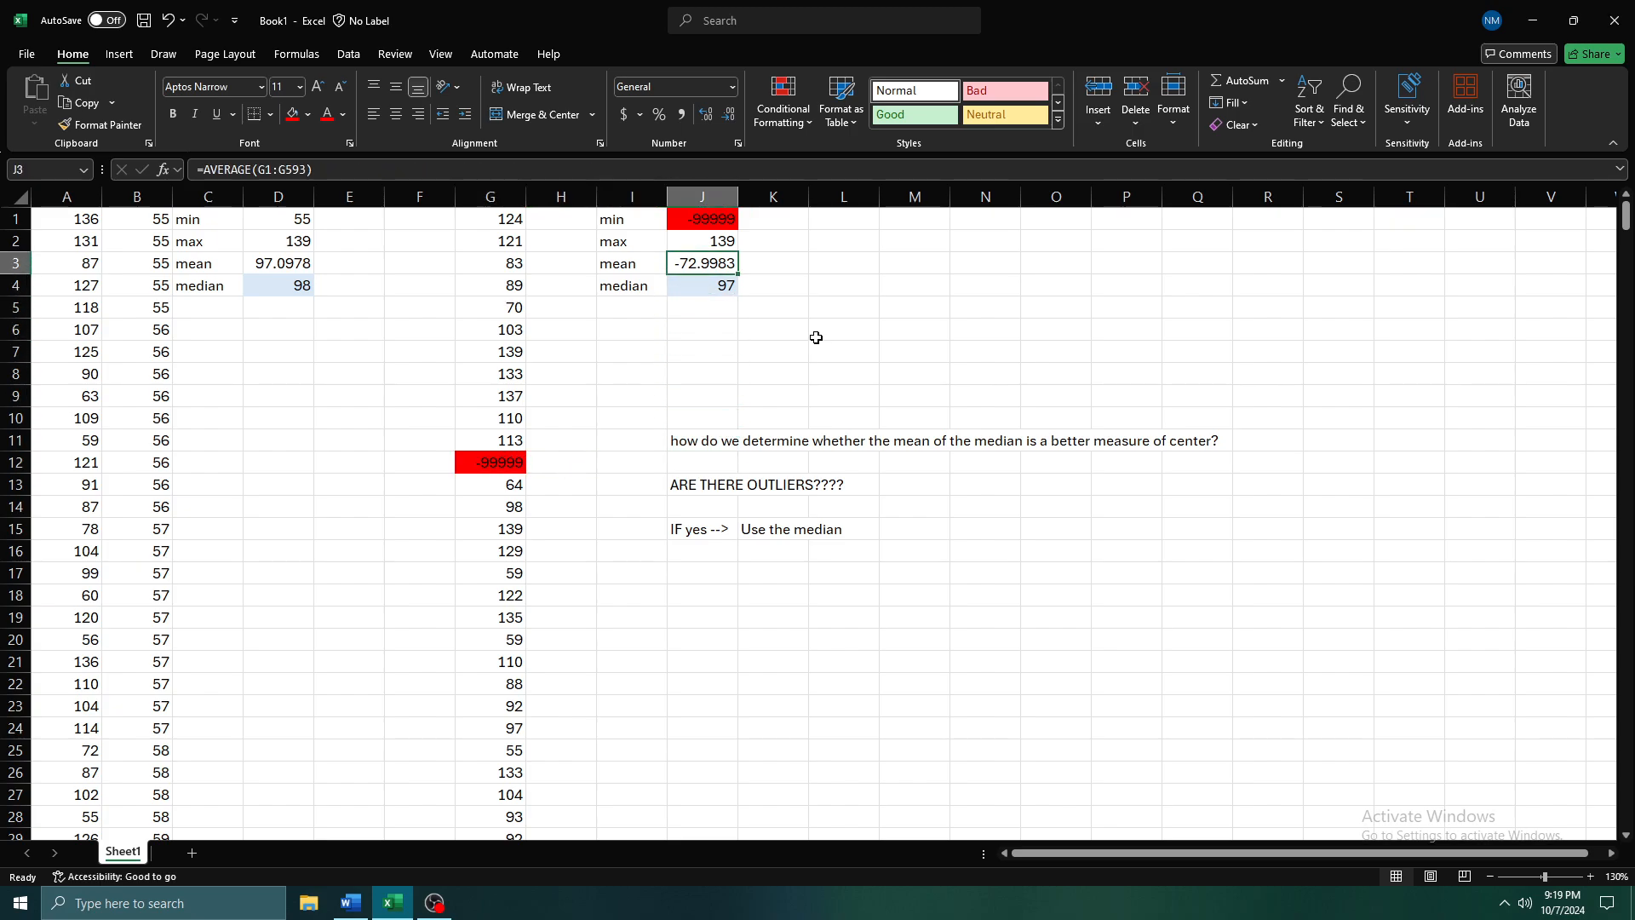
{"action": "key", "text": "Left"}
{"action": "key", "text": "Left"}
{"action": "key", "text": "Left"}
{"action": "key", "text": "Up"}
{"action": "key", "text": "Up"}
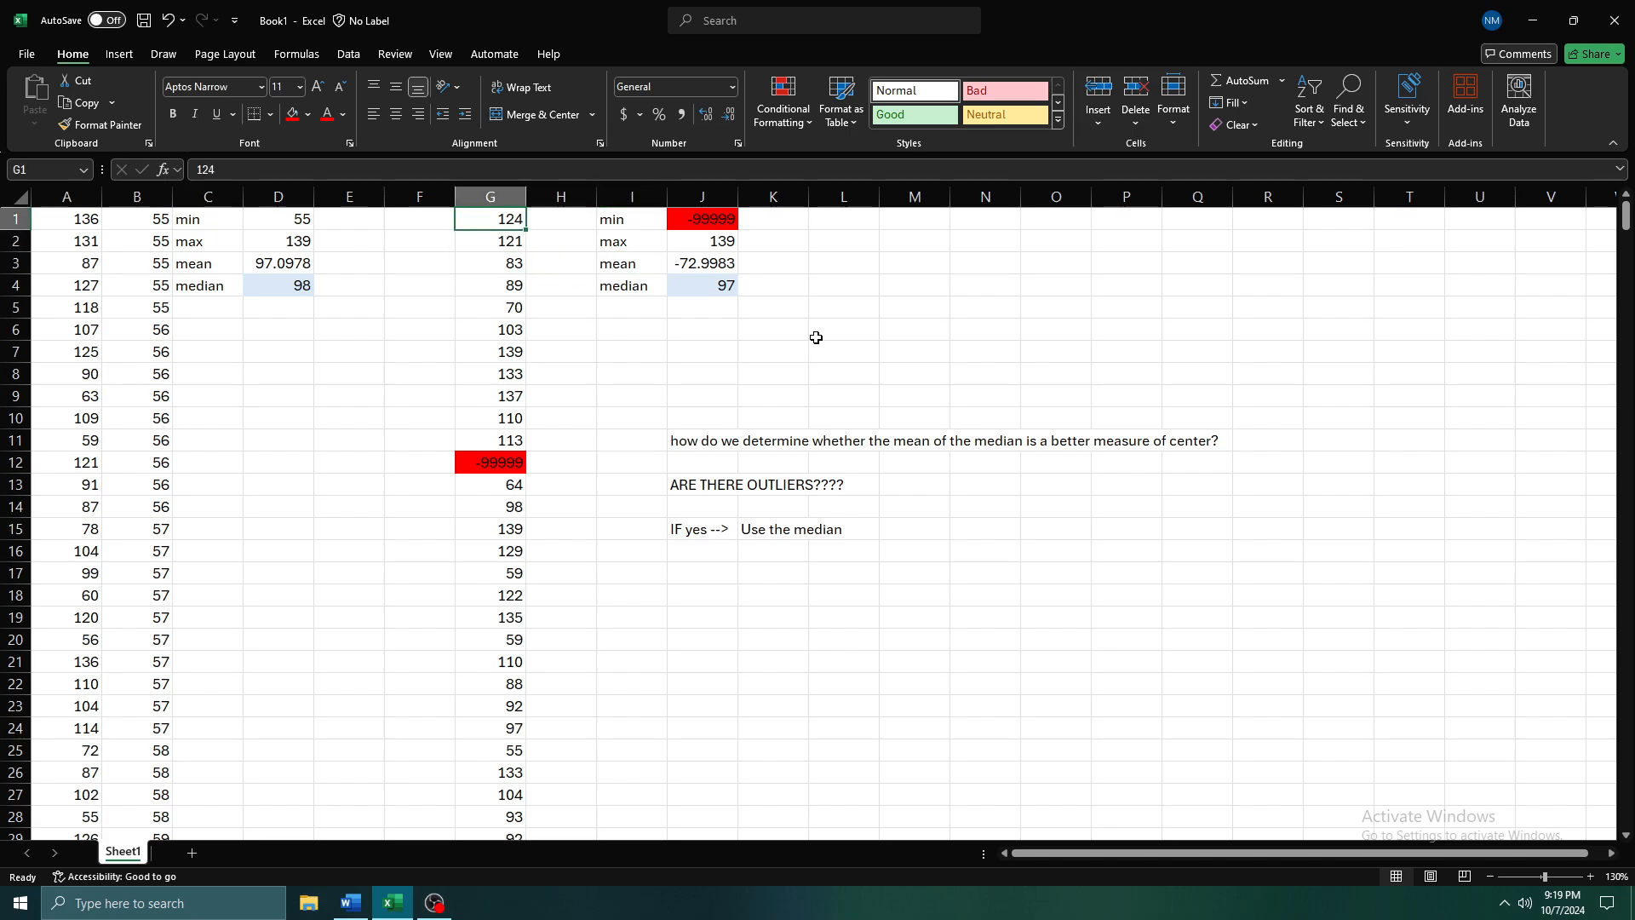
{"action": "key", "text": "Down"}
{"action": "key", "text": "Down"}
{"action": "key", "text": "Down"}
{"action": "key", "text": "Down"}
{"action": "key", "text": "Down"}
{"action": "key", "text": "Down"}
{"action": "key", "text": "Down"}
{"action": "key", "text": "Down"}
{"action": "key", "text": "Down"}
{"action": "key", "text": "Down"}
{"action": "key", "text": "Down"}
{"action": "key", "text": "Down"}
{"action": "key", "text": "Down"}
{"action": "key", "text": "Down"}
{"action": "key", "text": "Down"}
{"action": "key", "text": "Down"}
{"action": "key", "text": "Down"}
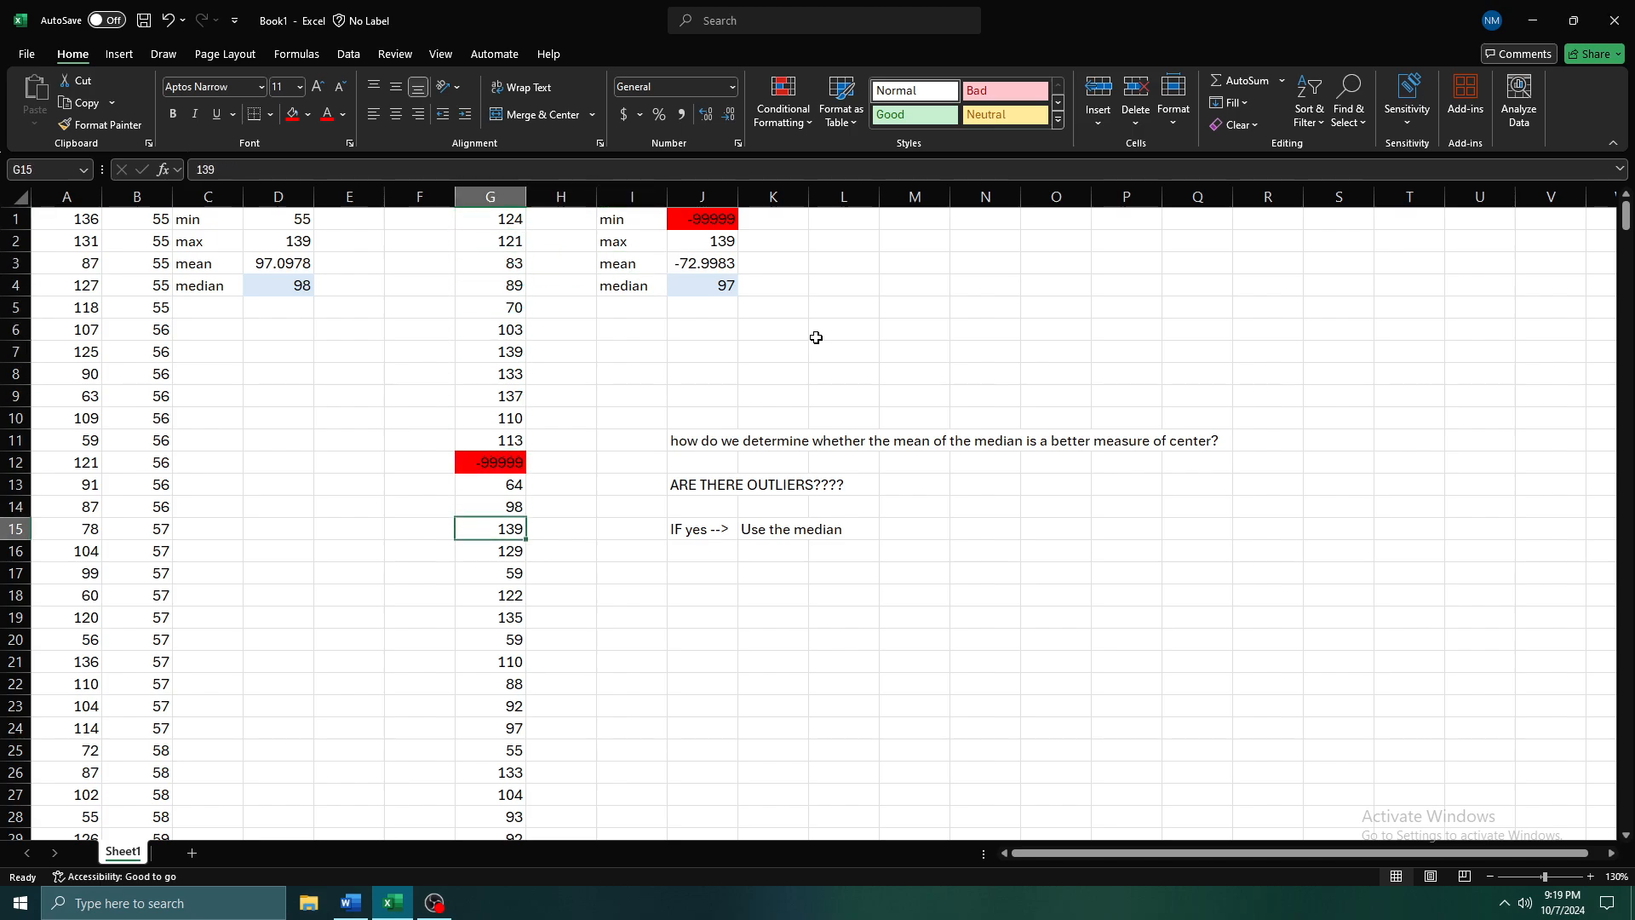
{"action": "key", "text": "Down"}
{"action": "key", "text": "Down"}
{"action": "key", "text": "Down"}
{"action": "key", "text": "Down"}
{"action": "key", "text": "Down"}
{"action": "key", "text": "Down"}
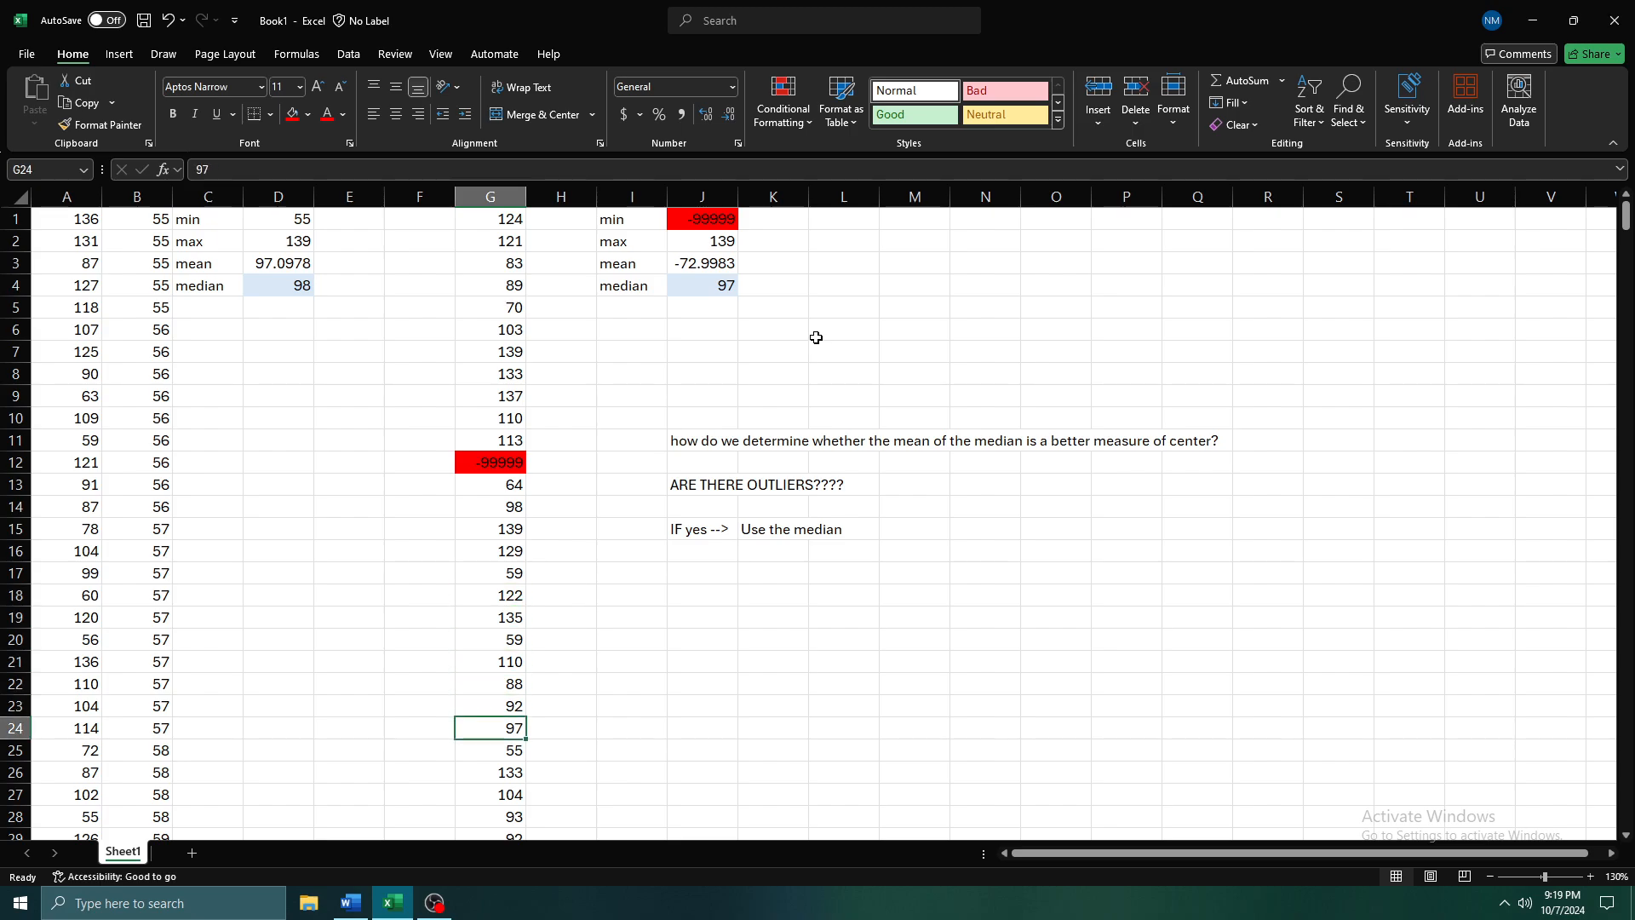
{"action": "key", "text": "Up"}
Review the outlier question and the yes rule in J13:K15 against the outlier in G12
{"action": "key", "text": "Up"}
{"action": "key", "text": "Up"}
{"action": "key", "text": "Up"}
{"action": "key", "text": "Up"}
{"action": "key", "text": "Up"}
{"action": "key", "text": "Up"}
{"action": "key", "text": "Up"}
{"action": "key", "text": "Up"}
{"action": "key", "text": "Up"}
{"action": "key", "text": "Up"}
{"action": "key", "text": "Up"}
{"action": "key", "text": "Up"}
{"action": "key", "text": "Up"}
{"action": "key", "text": "Down"}
{"action": "key", "text": "Right"}
{"action": "key", "text": "Right"}
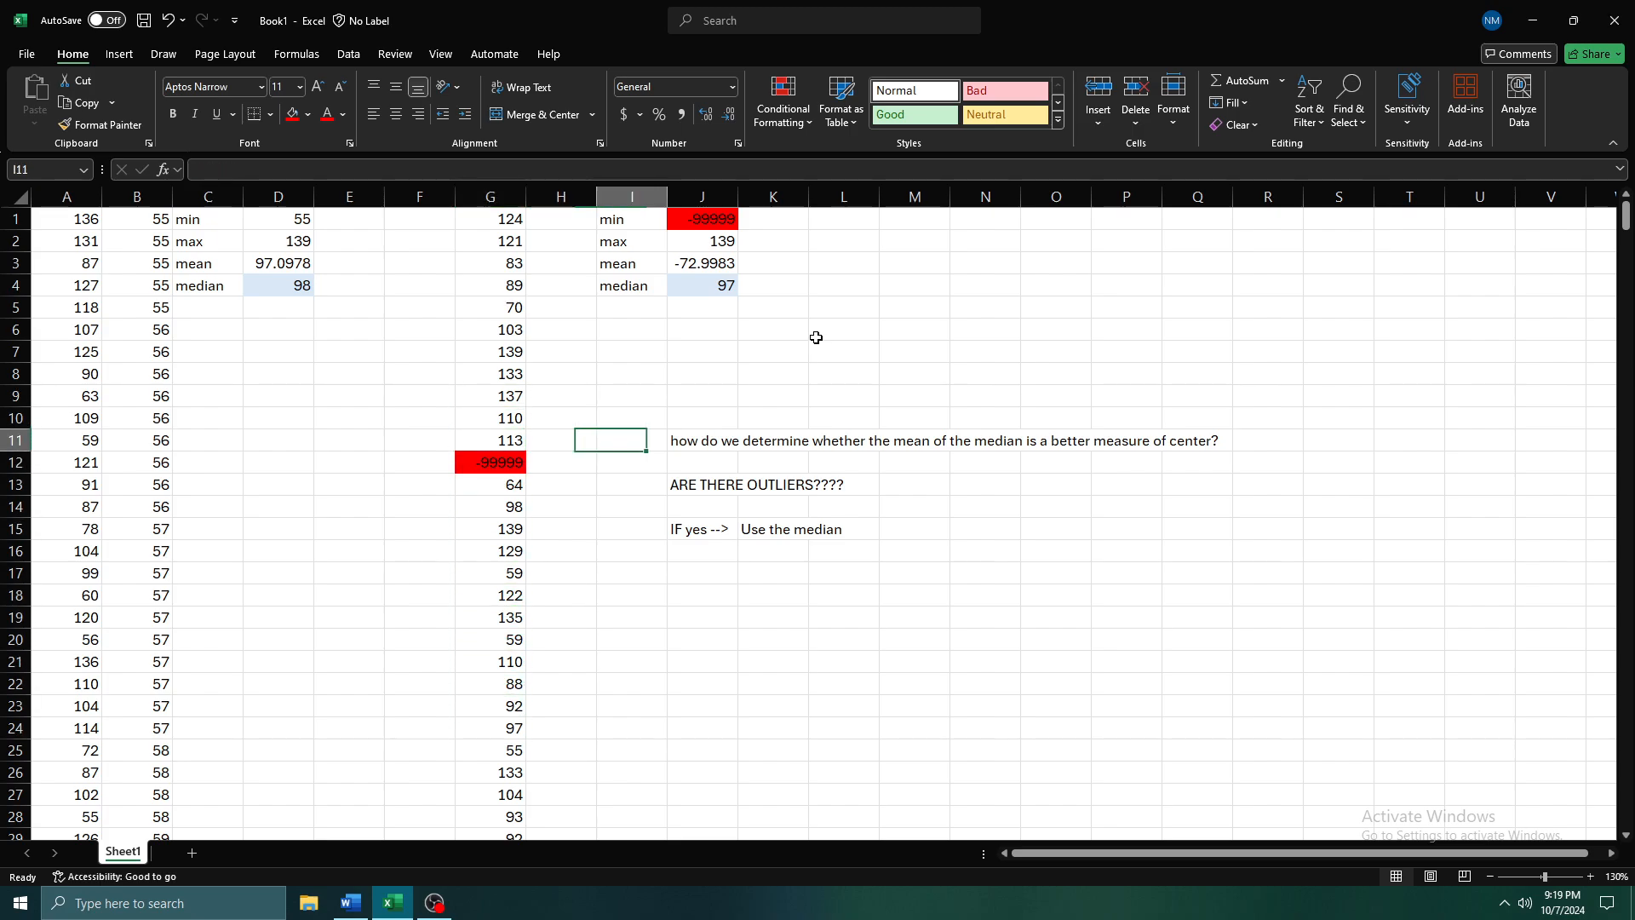
{"action": "key", "text": "Down"}
{"action": "key", "text": "Down"}
{"action": "key", "text": "Right"}
{"action": "key", "text": "Down"}
{"action": "key", "text": "Down"}
{"action": "key", "text": "Down"}
{"action": "key", "text": "Up"}
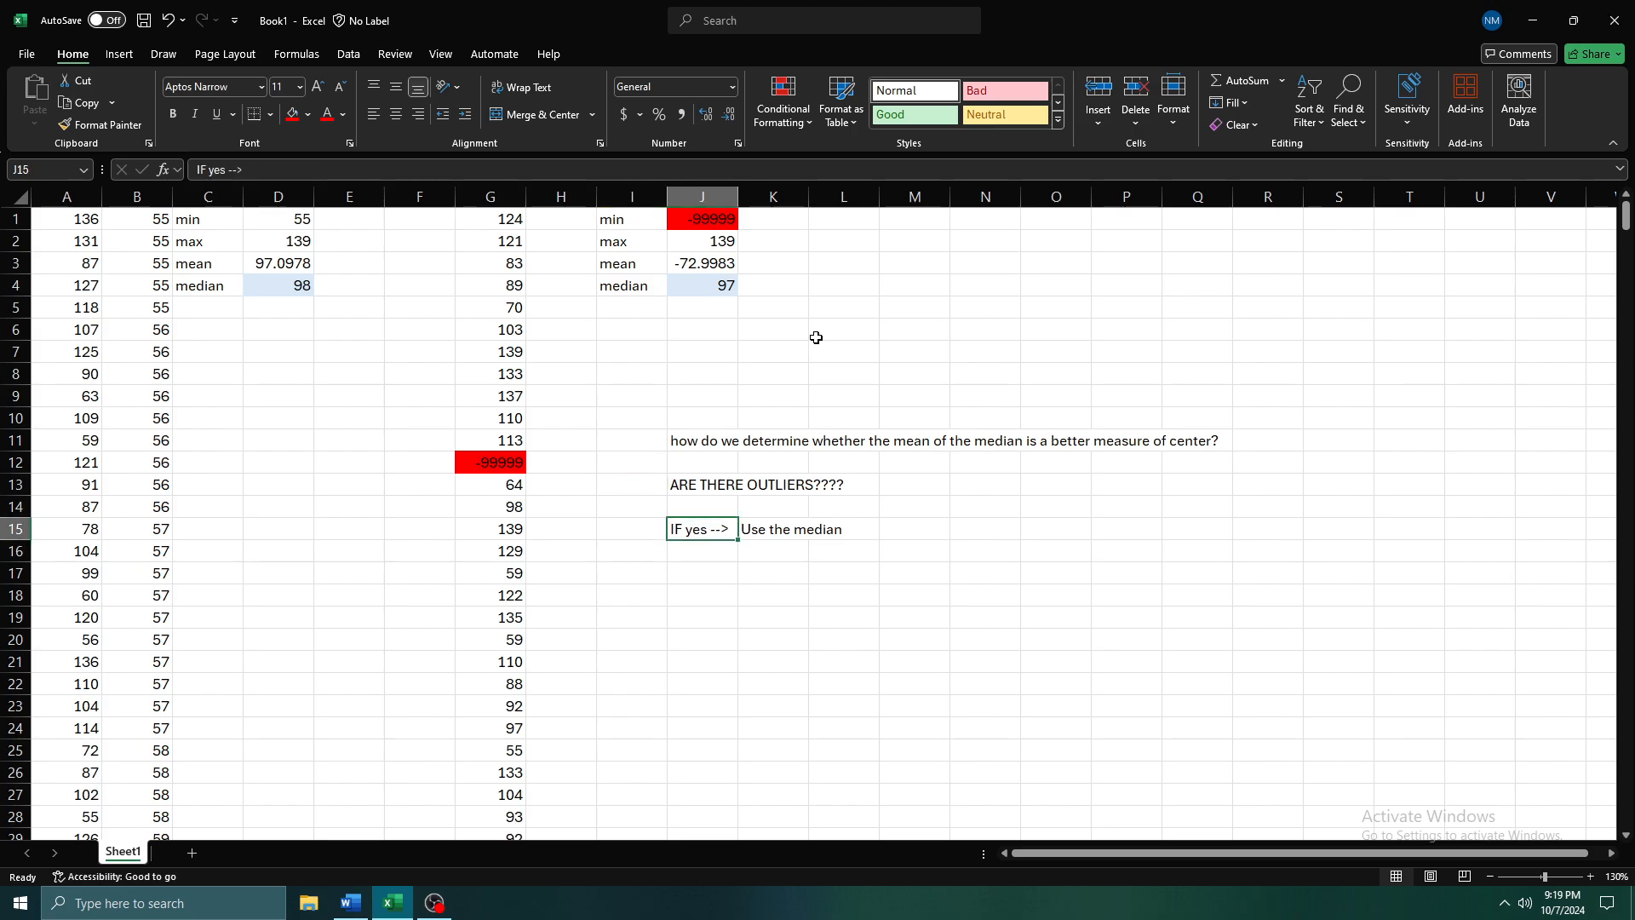
{"action": "key", "text": "Up"}
{"action": "key", "text": "Up"}
{"action": "key", "text": "Right"}
{"action": "key", "text": "Right"}
{"action": "key", "text": "Left"}
{"action": "key", "text": "Left"}
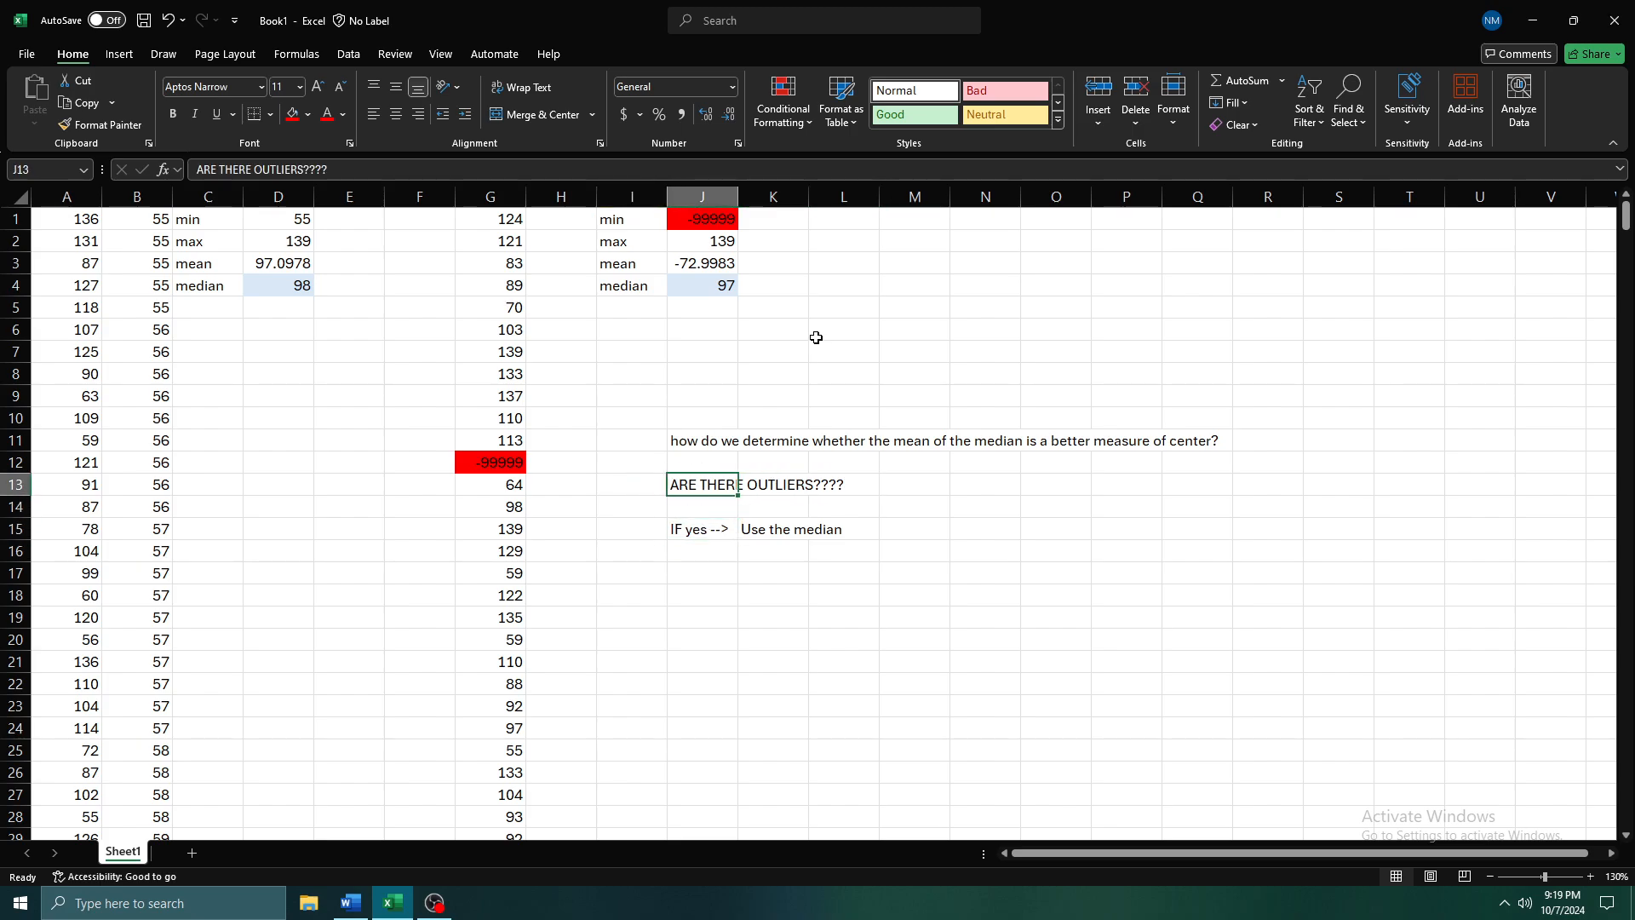
{"action": "key", "text": "Down"}
{"action": "key", "text": "Down"}
{"action": "key", "text": "Left"}
{"action": "key", "text": "Up"}
{"action": "key", "text": "Up"}
{"action": "key", "text": "Left"}
{"action": "key", "text": "Left"}
{"action": "key", "text": "Left"}
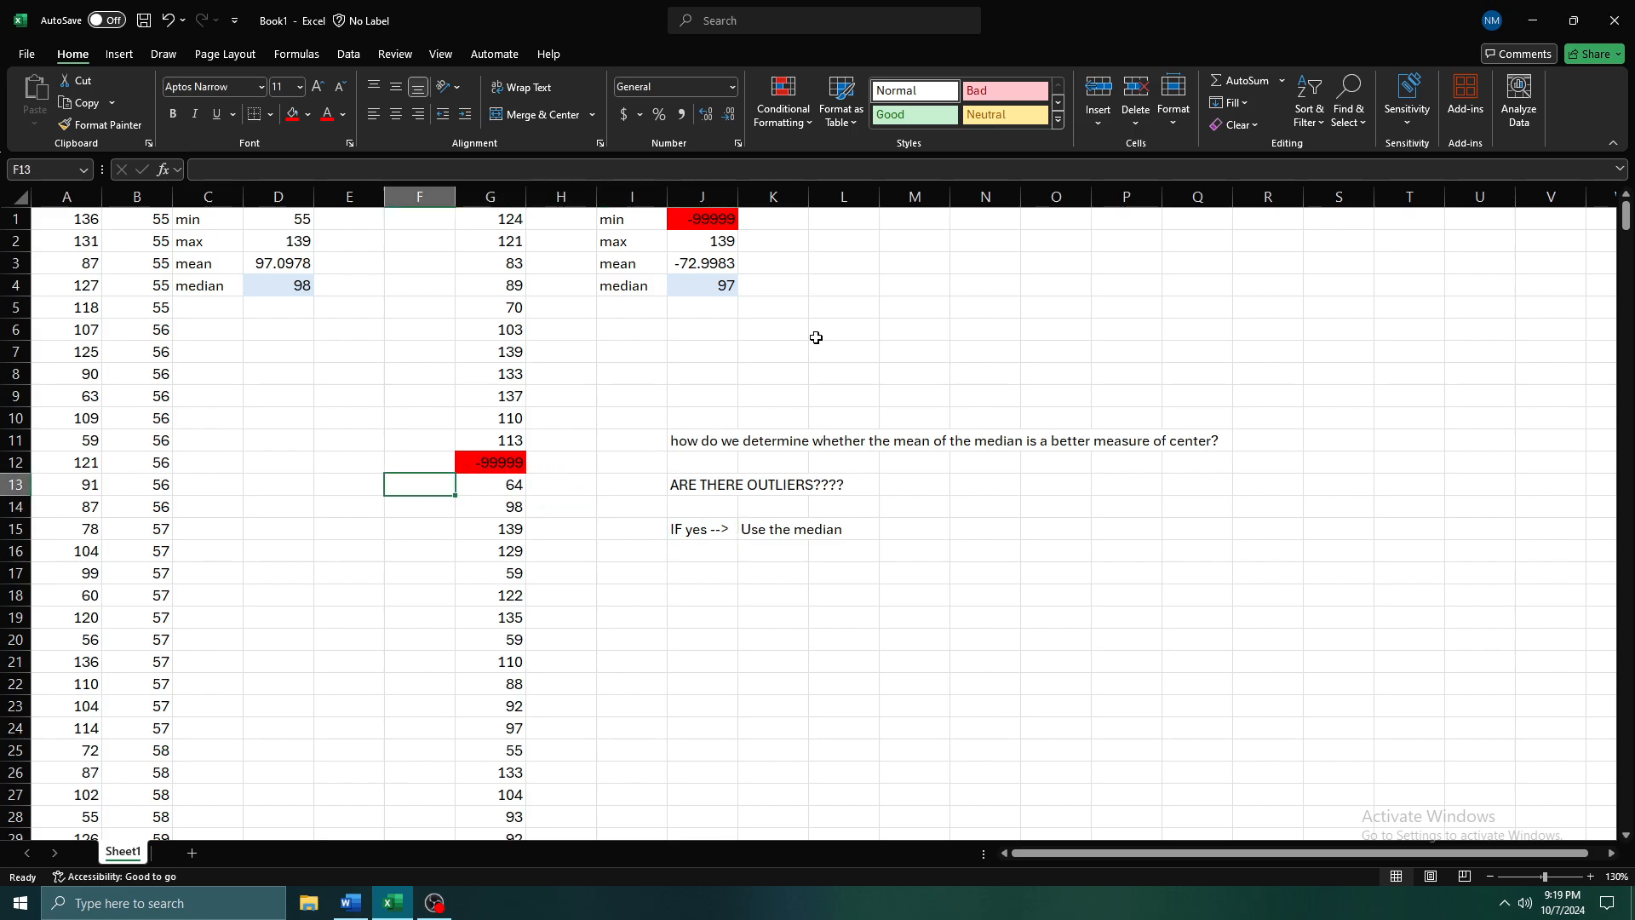
{"action": "key", "text": "Up"}
{"action": "key", "text": "Right"}
Enter 'IF no -->' in J17 and 'Use the mean' in K17
{"action": "key", "text": "Down"}
{"action": "key", "text": "Right"}
{"action": "key", "text": "Right"}
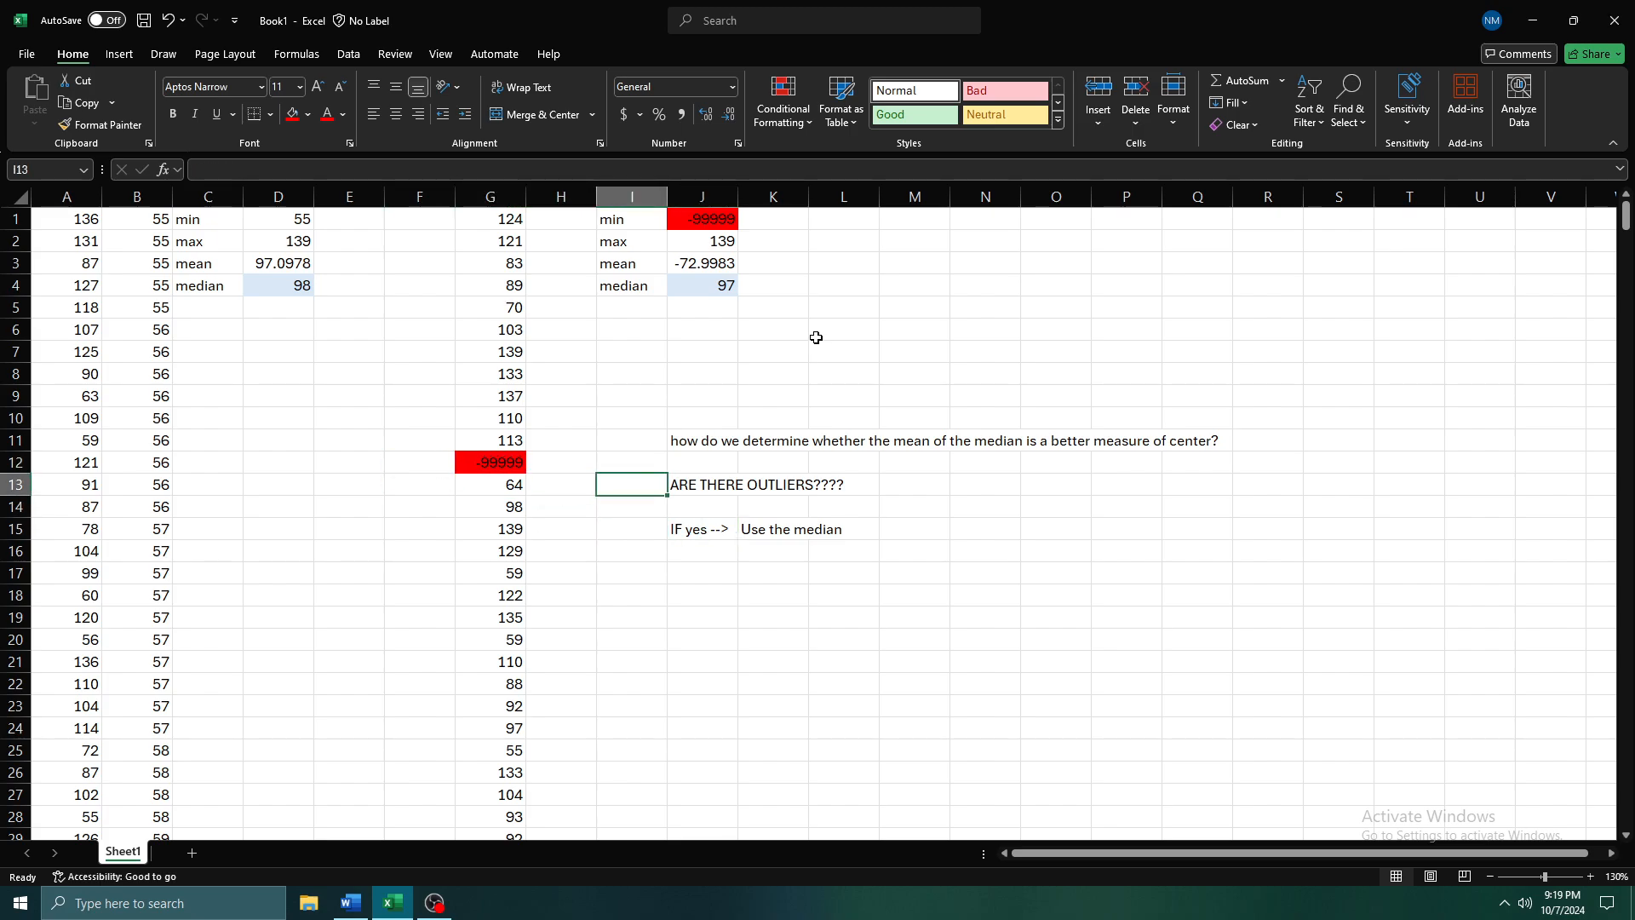
{"action": "key", "text": "Right"}
{"action": "key", "text": "Down"}
{"action": "key", "text": "Down"}
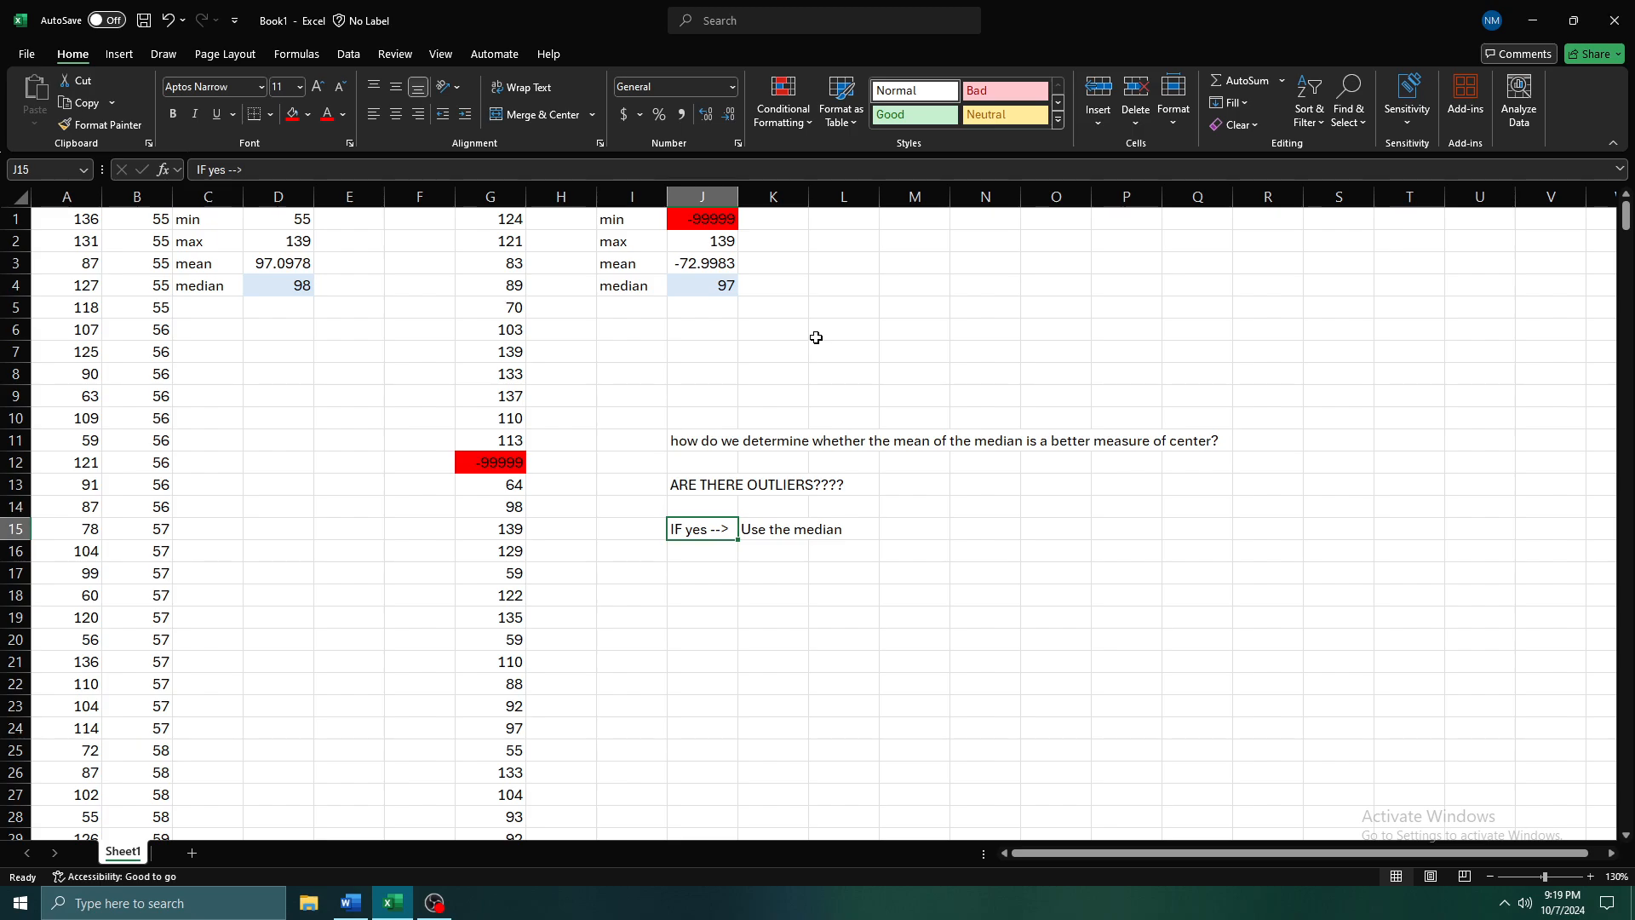
{"action": "key", "text": "Down"}
{"action": "key", "text": "Down"}
{"action": "type", "text": "IF no"}
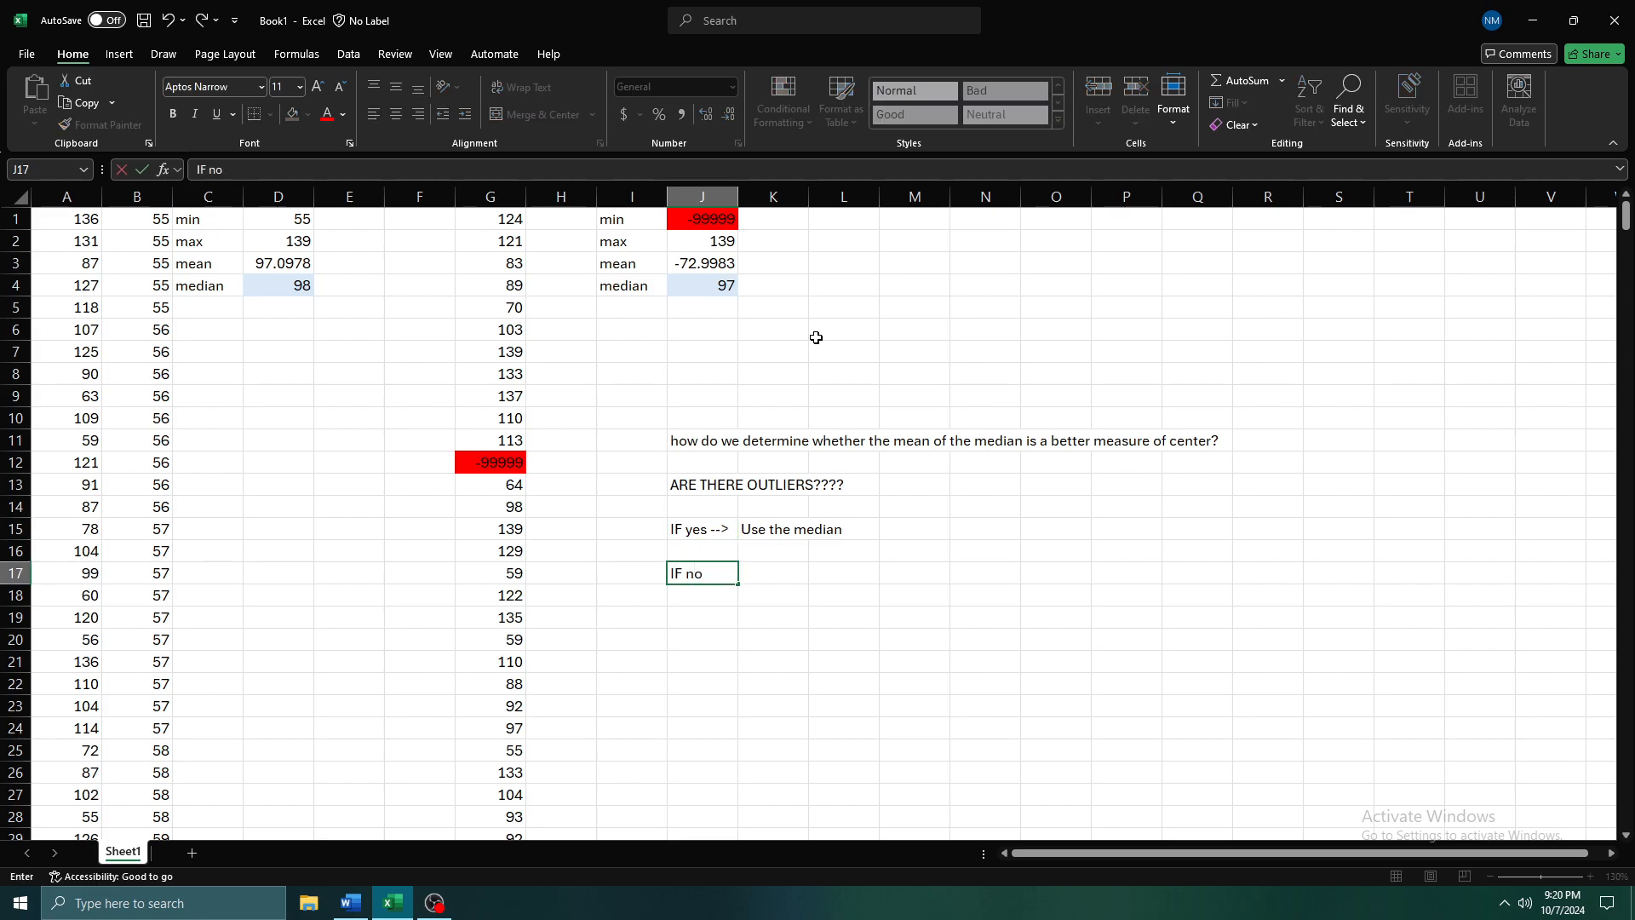
{"action": "type", "text": " -->"}
{"action": "key", "text": "Tab"}
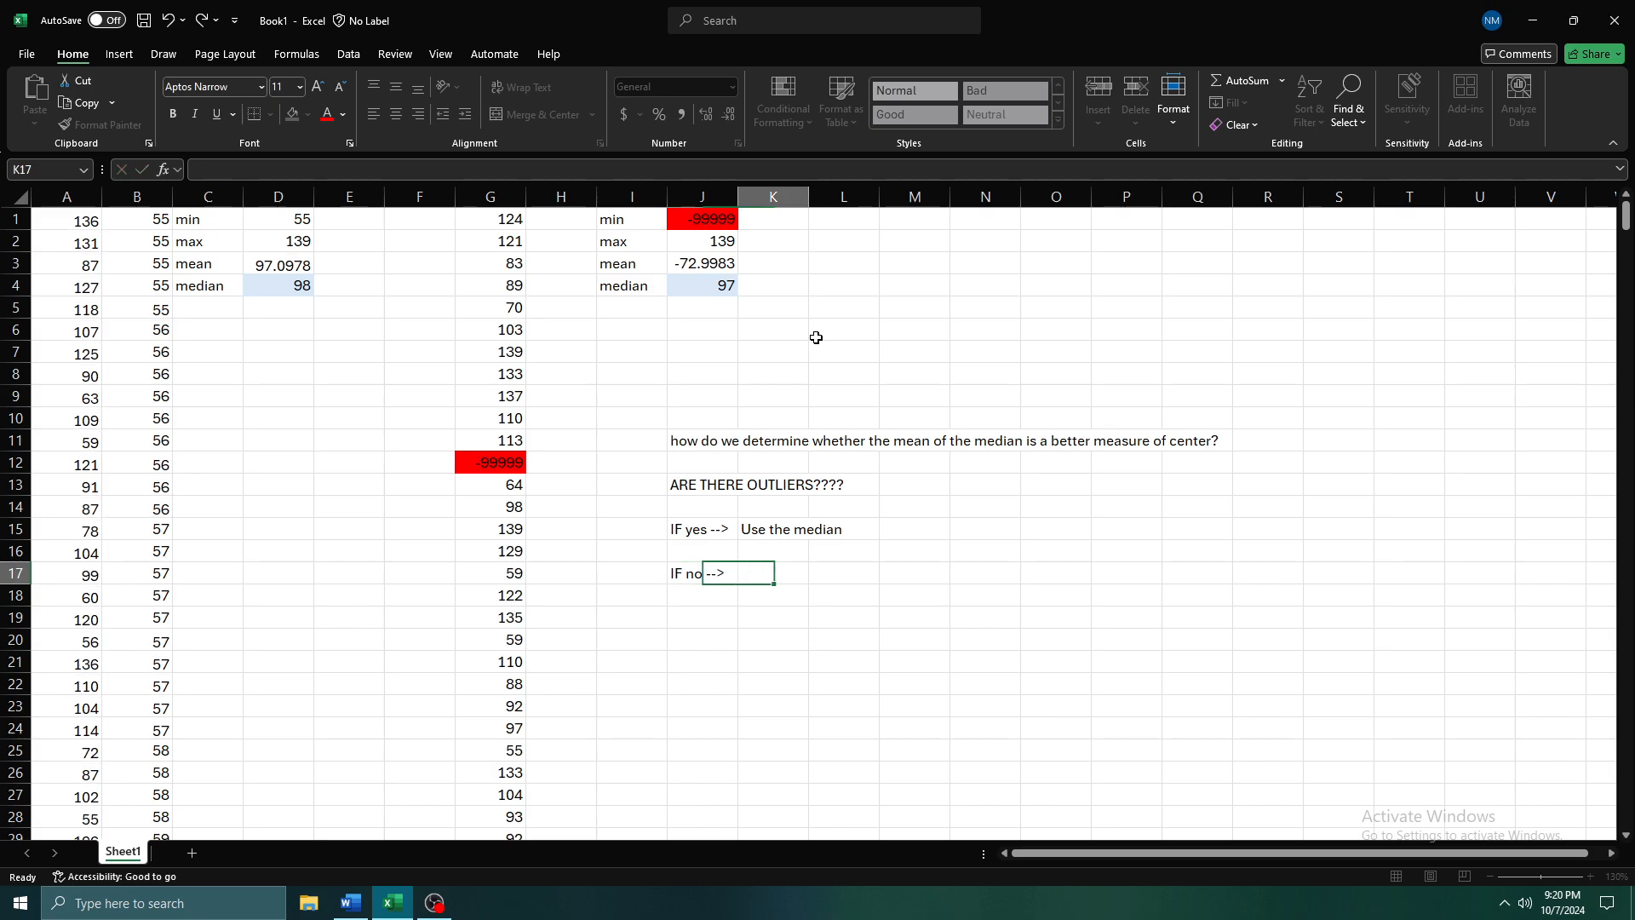
{"action": "type", "text": "Use trh"}
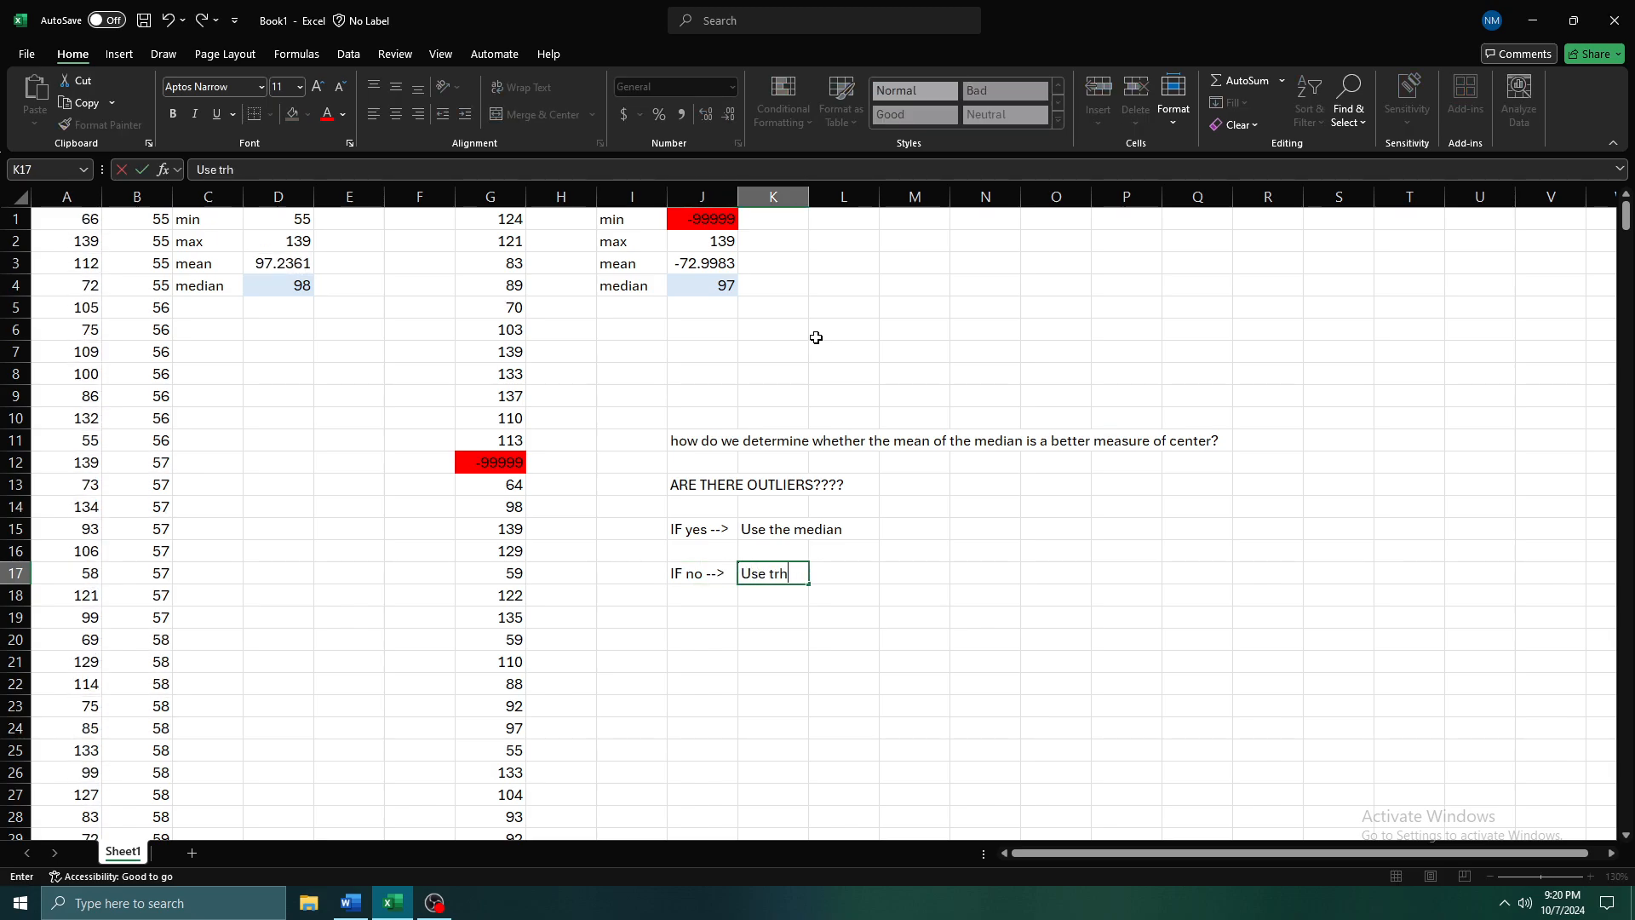
{"action": "key", "text": "BackSpace"}
{"action": "key", "text": "BackSpace"}
{"action": "type", "text": "he mean"}
{"action": "key", "text": "Tab"}
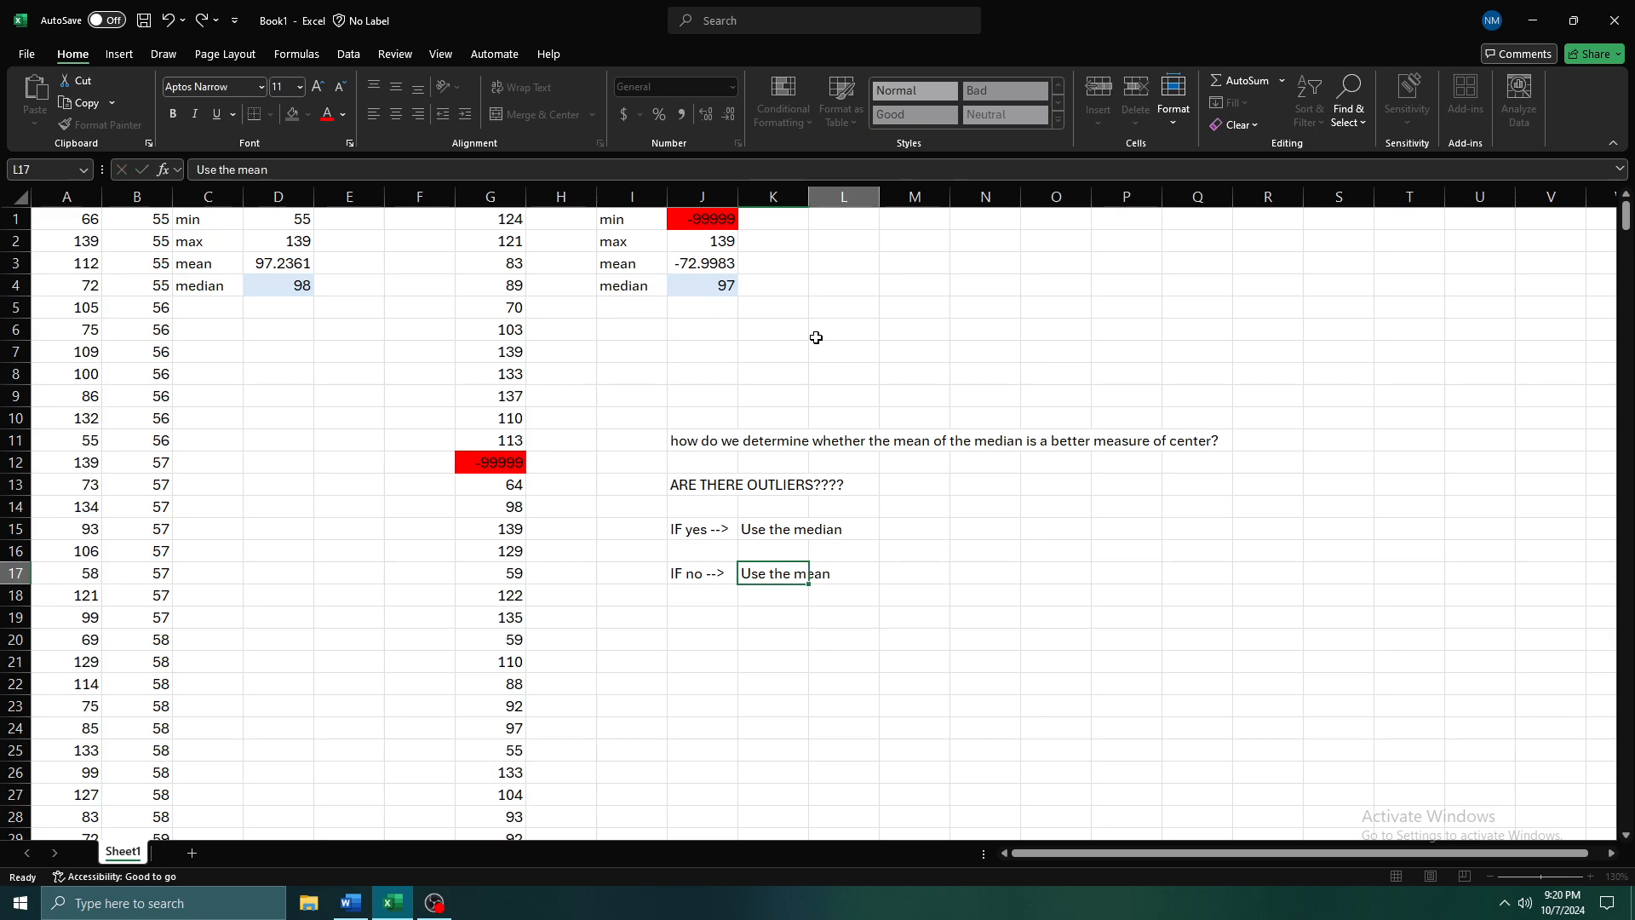
{"action": "key", "text": "Tab"}
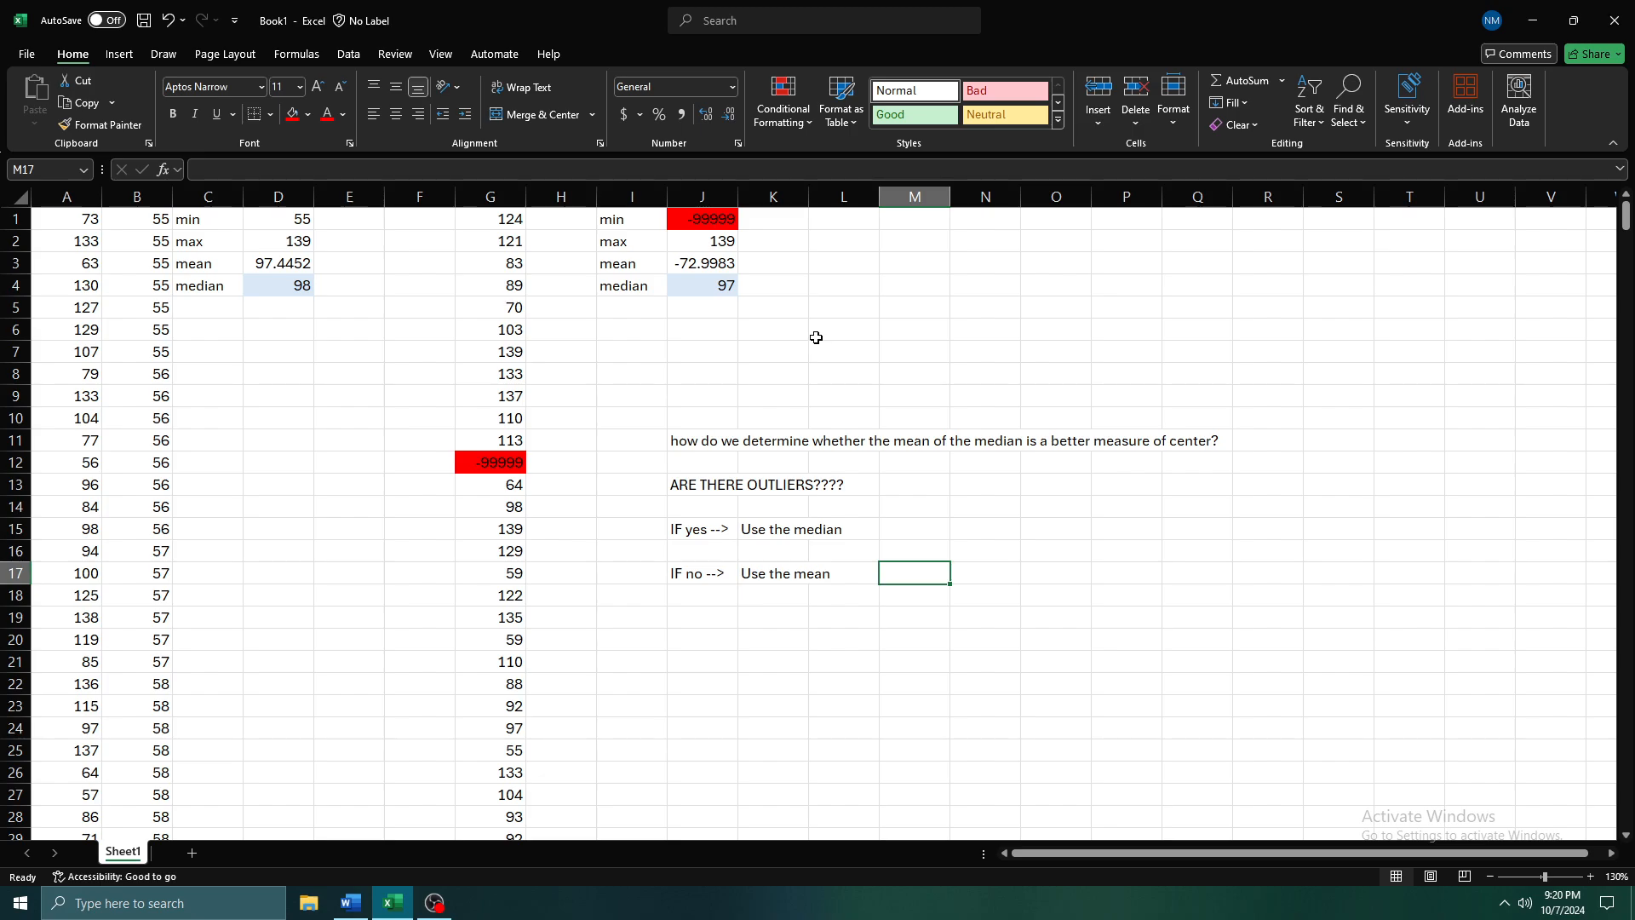
{"action": "key", "text": "Up"}
{"action": "key", "text": "Up"}
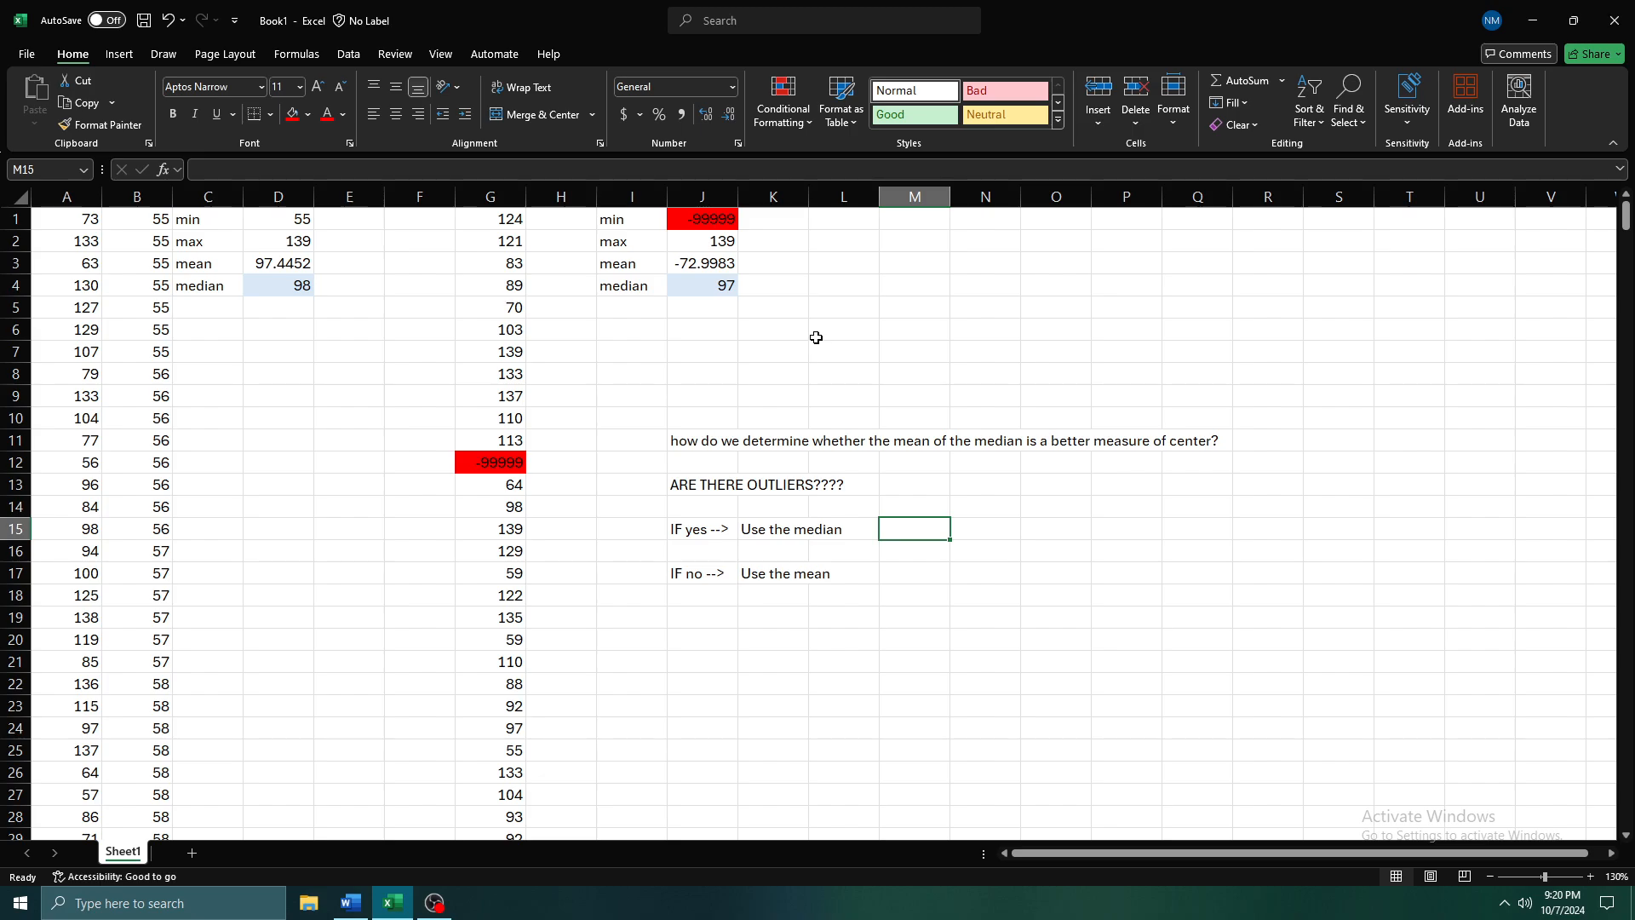
{"action": "key", "text": "alt+Tab"}
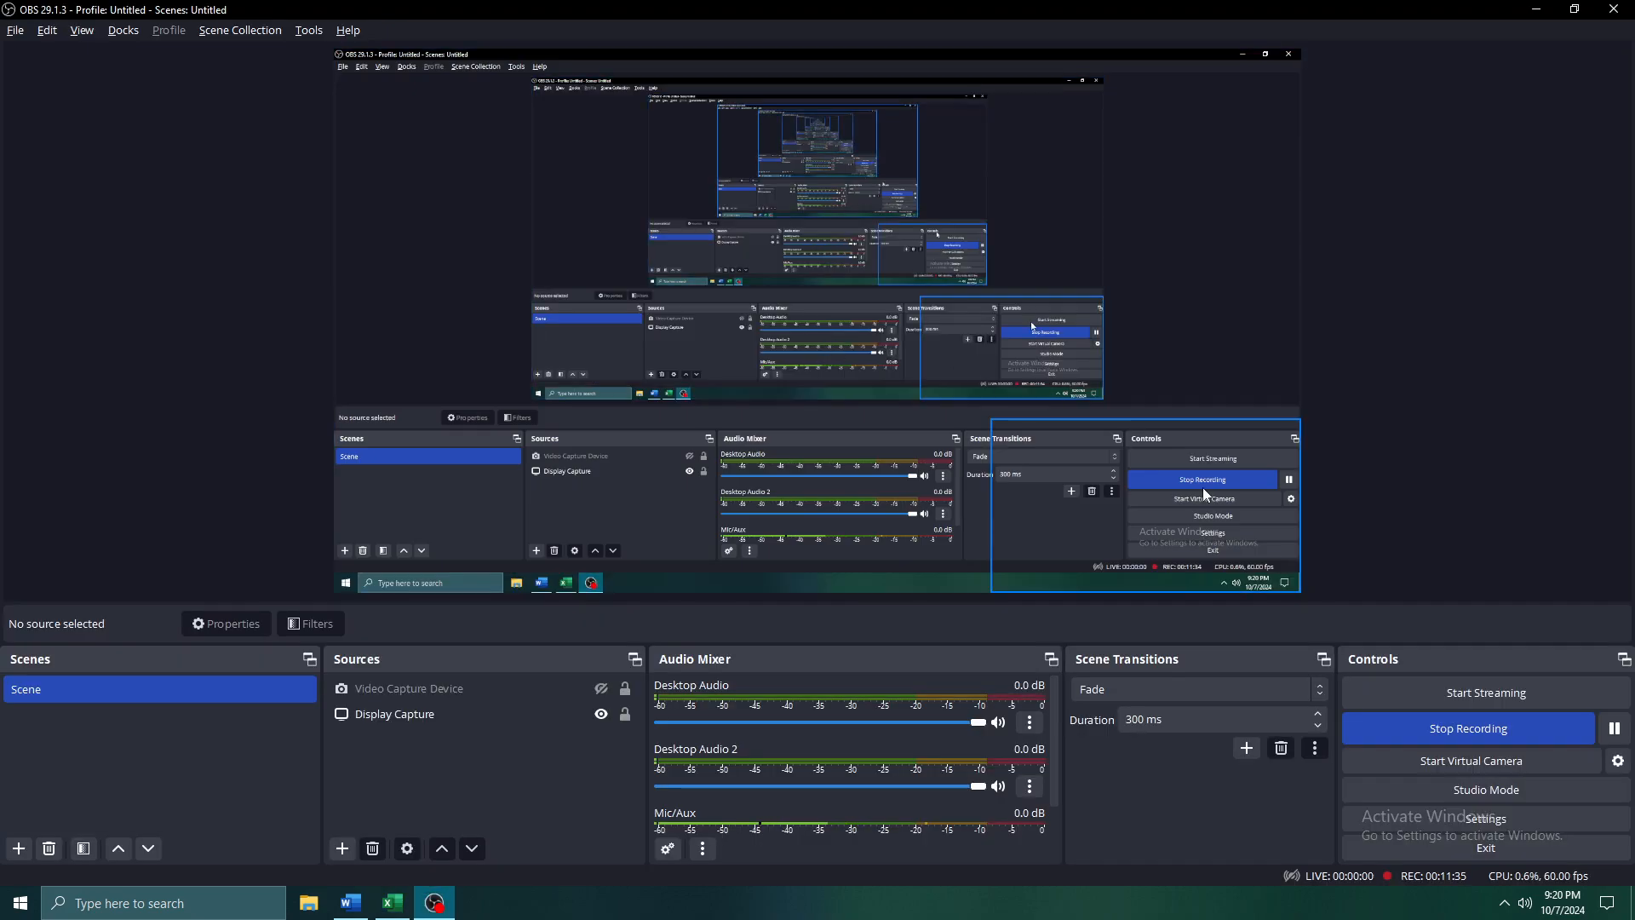